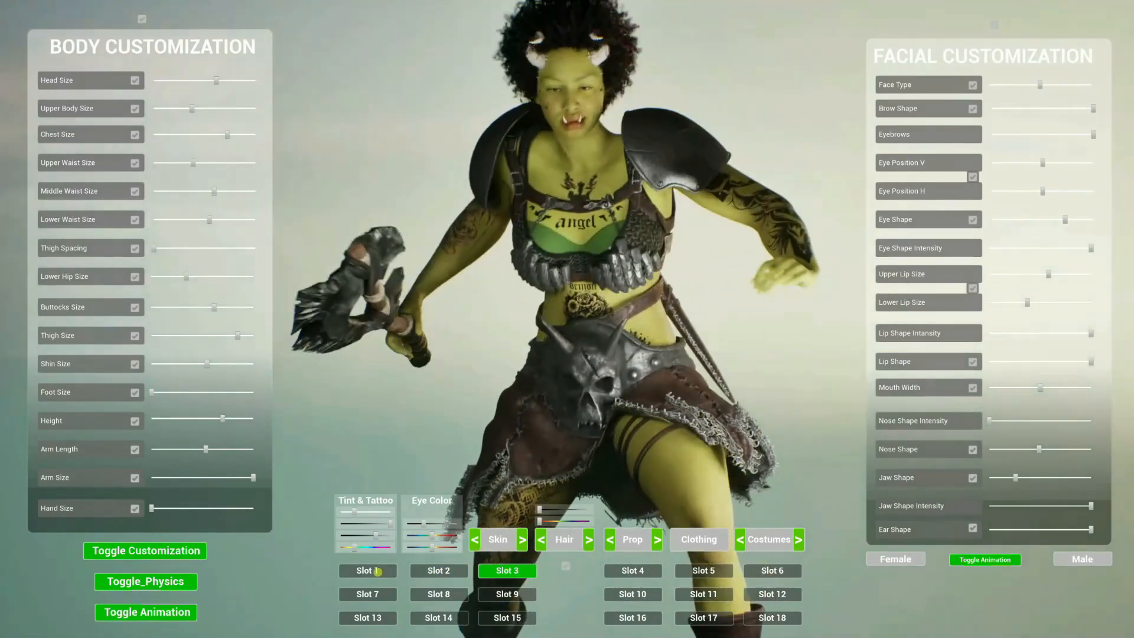
Load the saved characters from Slot 1 and Slot 2 in the character customizer
{"action": "left_click", "coordinate": [377, 571]}
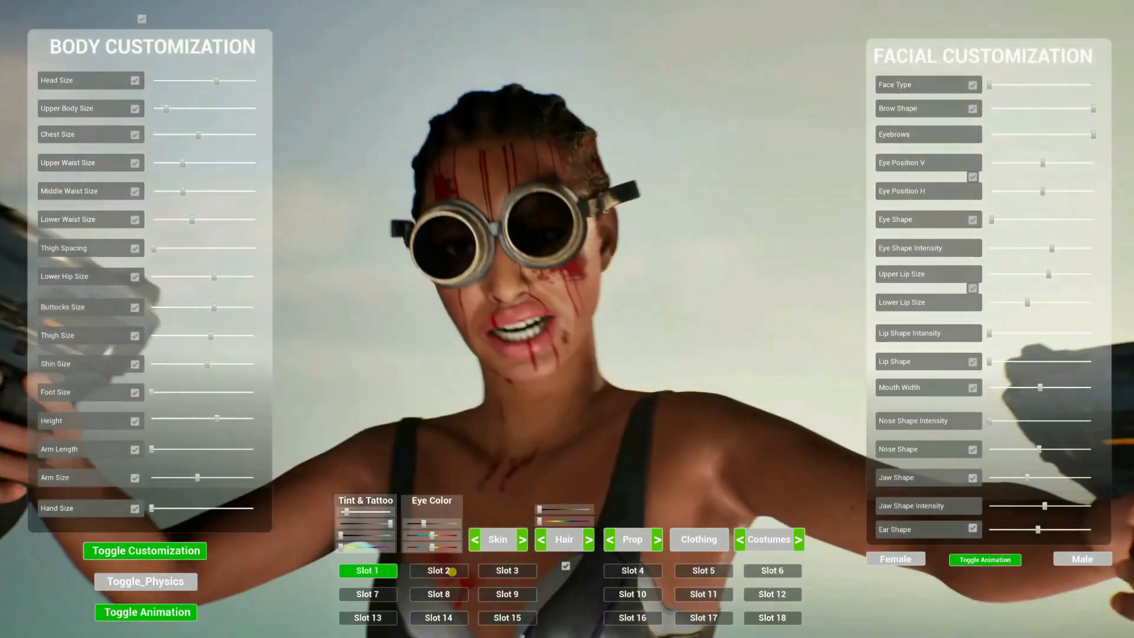
{"action": "left_click", "coordinate": [453, 572]}
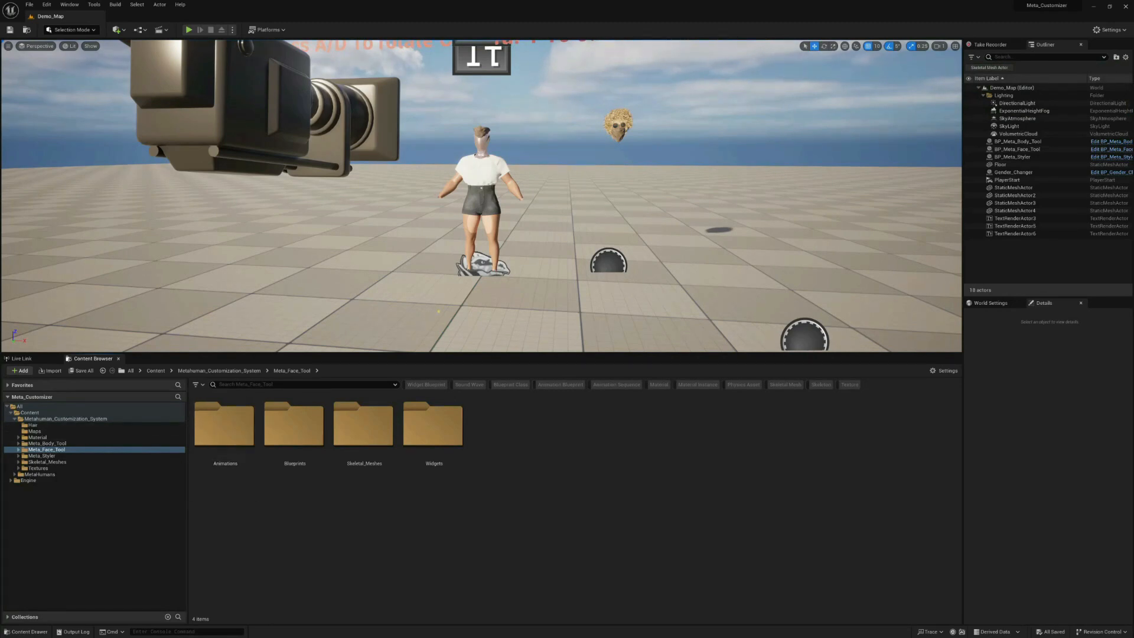
Play Demo_Map in full screen to preview the customizable character, and end the play session
{"action": "mouse_move", "coordinate": [533, 288]}
{"action": "right_mouse_down"}
{"action": "mouse_move", "coordinate": [492, 289]}
{"action": "mouse_move", "coordinate": [567, 278]}
{"action": "mouse_move", "coordinate": [585, 295]}
{"action": "mouse_move", "coordinate": [551, 295]}
{"action": "mouse_move", "coordinate": [560, 248]}
{"action": "mouse_move", "coordinate": [536, 292]}
{"action": "right_mouse_up"}
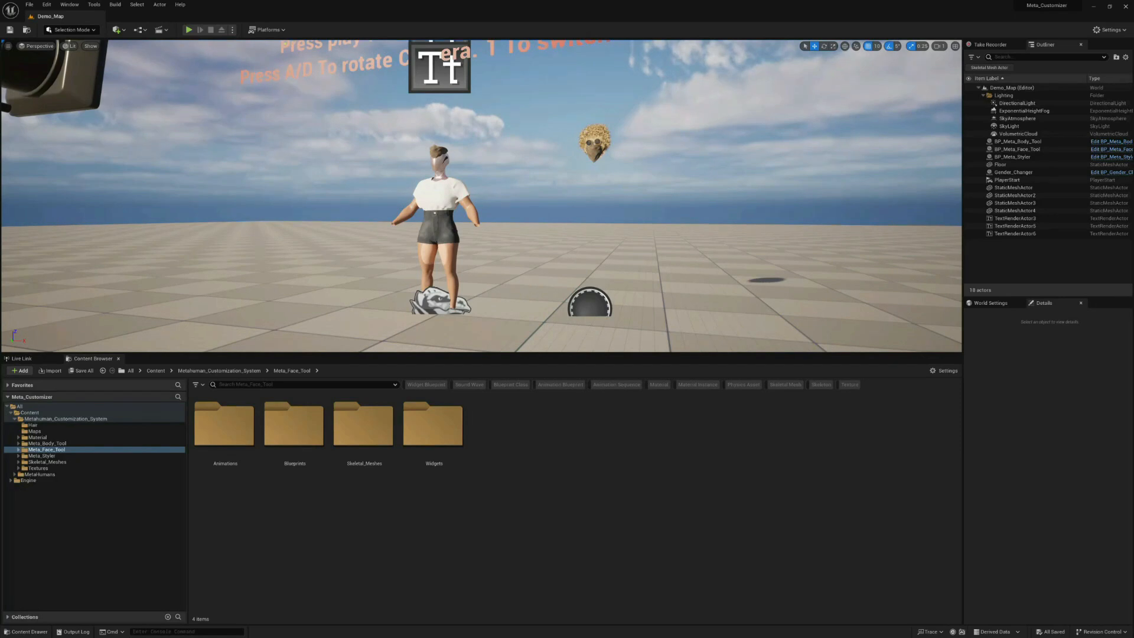
{"action": "left_click", "coordinate": [189, 31]}
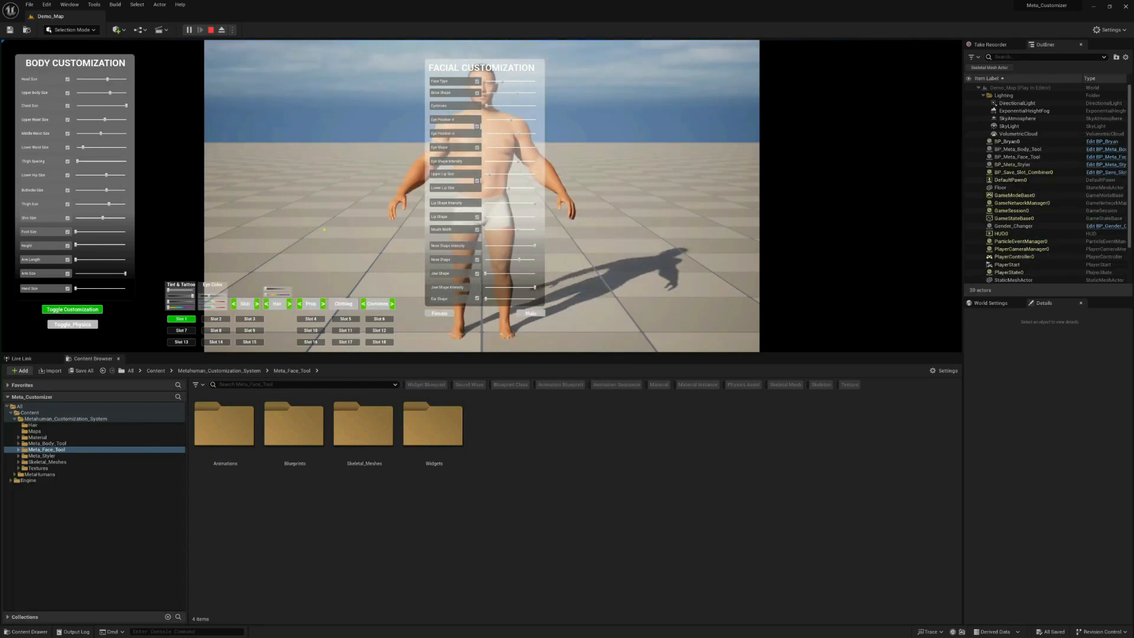
{"action": "key", "text": "F11"}
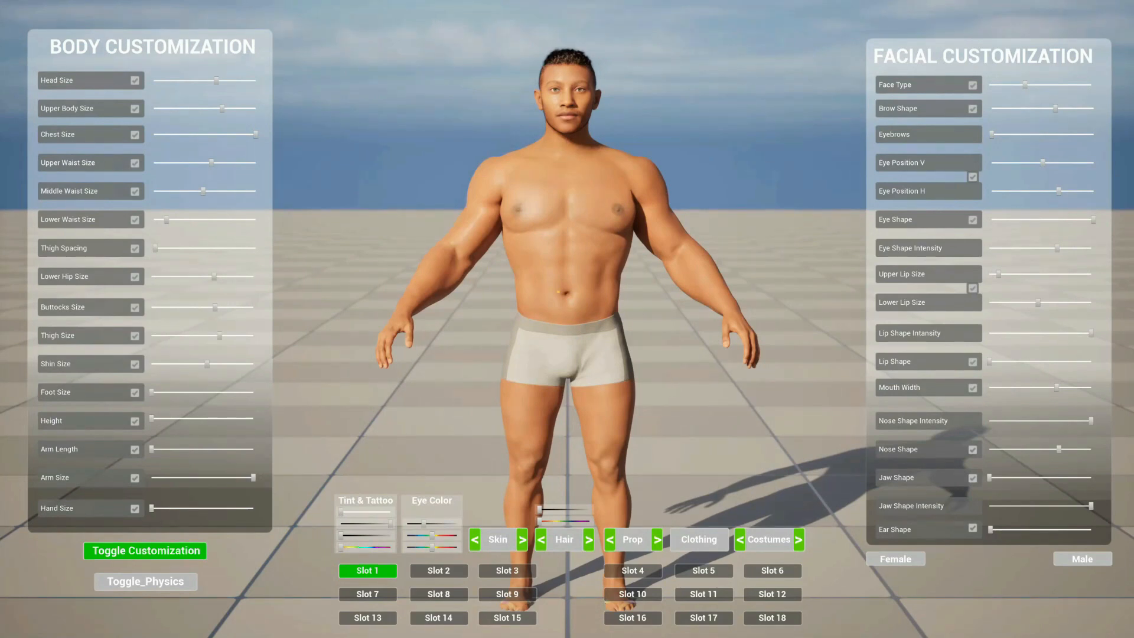
{"action": "left_click_drag", "start_coordinate": [558, 291], "coordinate": [528, 291]}
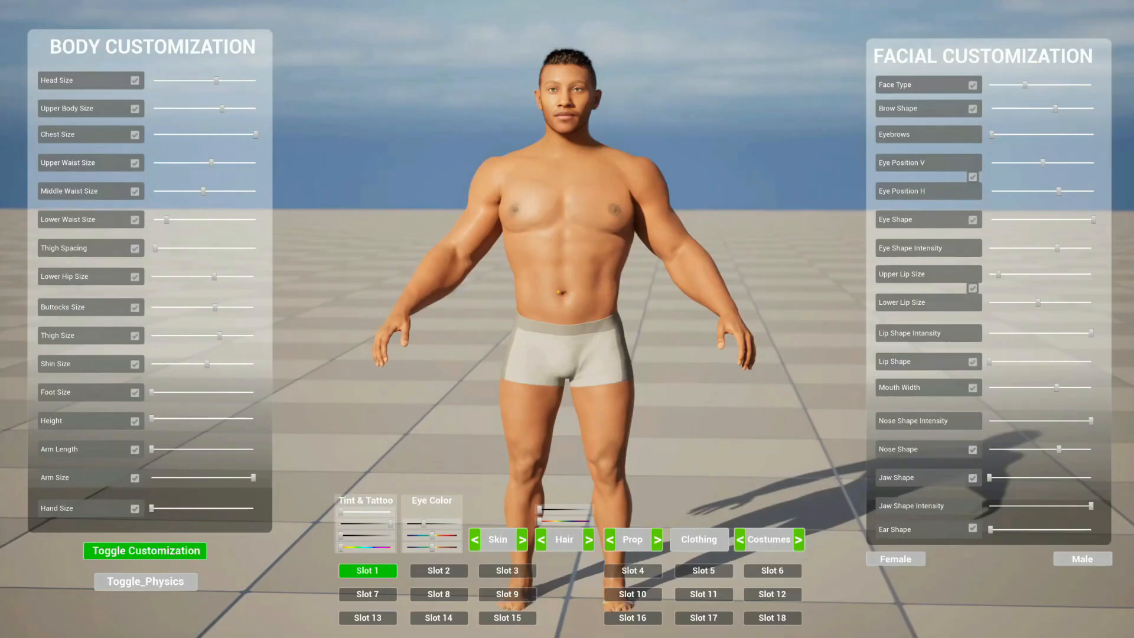
{"action": "key", "text": "Escape"}
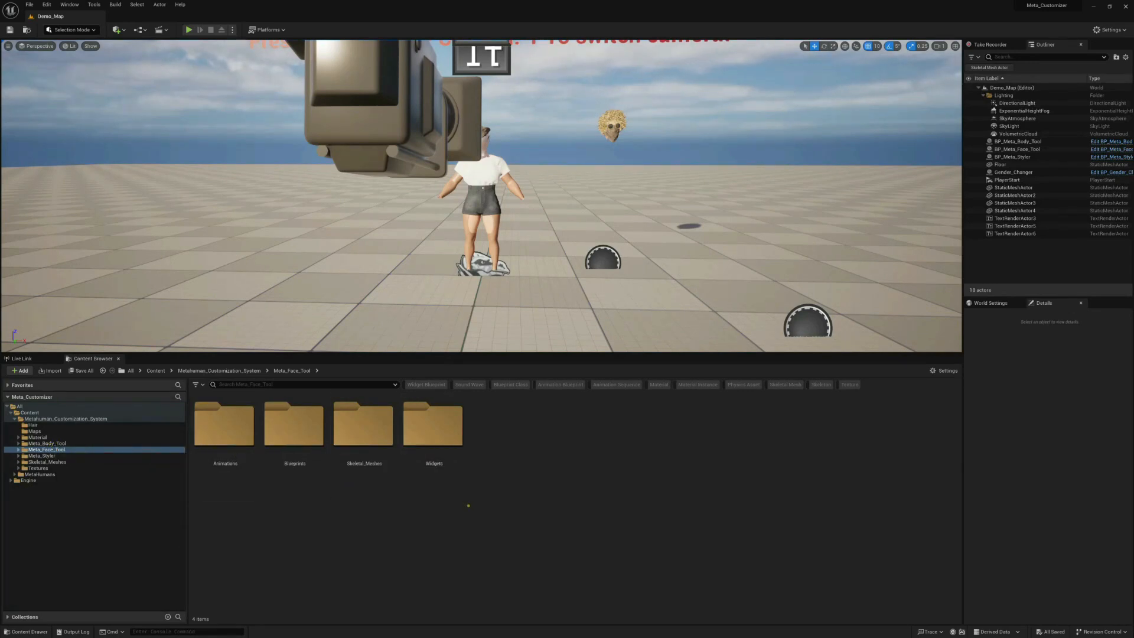
Open the Animations folder inside Meta_Face_Tool in the project content
{"action": "left_click", "coordinate": [234, 436]}
{"action": "right_click_drag", "start_coordinate": [596, 237], "coordinate": [597, 237]}
{"action": "key", "text": "d"}
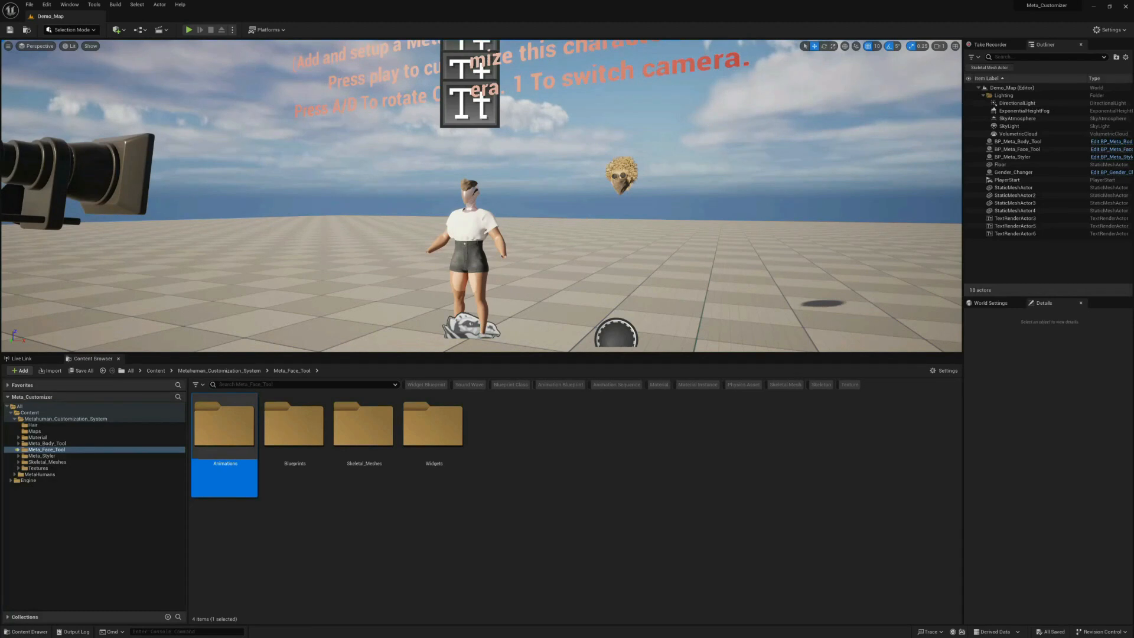
{"action": "left_click", "coordinate": [18, 450]}
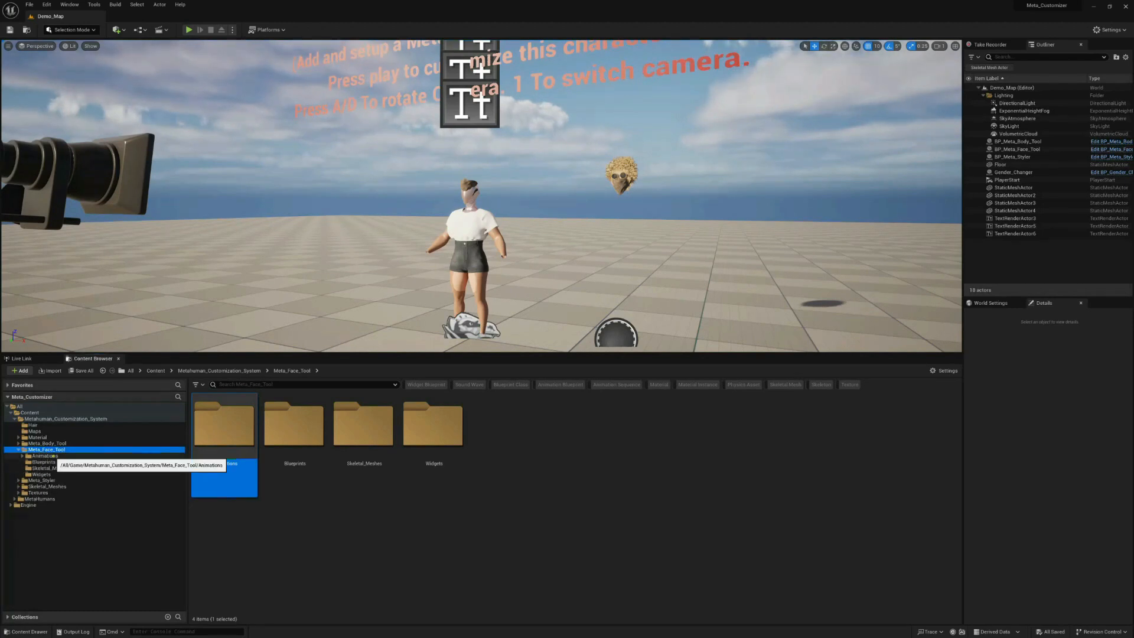
{"action": "left_click", "coordinate": [45, 456]}
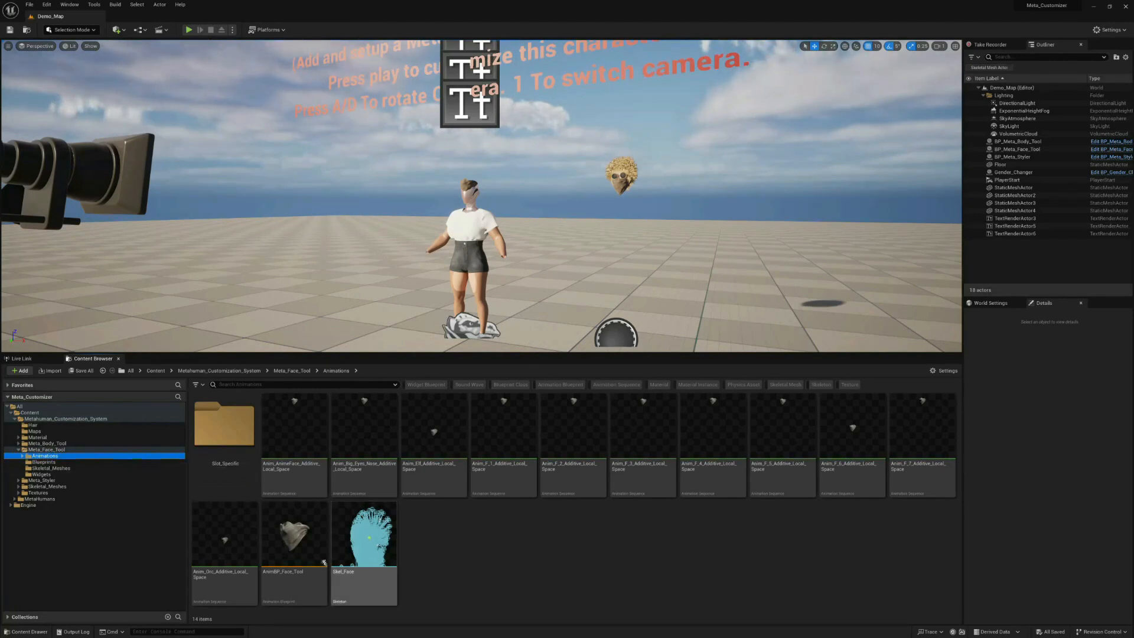
{"action": "left_click", "coordinate": [359, 532]}
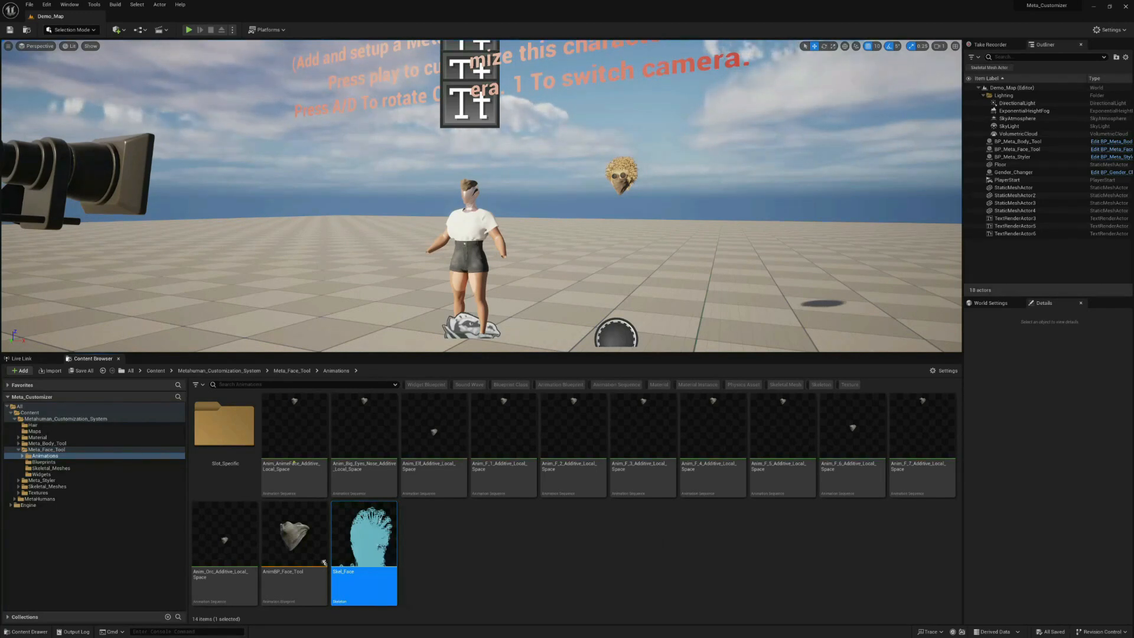
{"action": "left_click", "coordinate": [644, 583]}
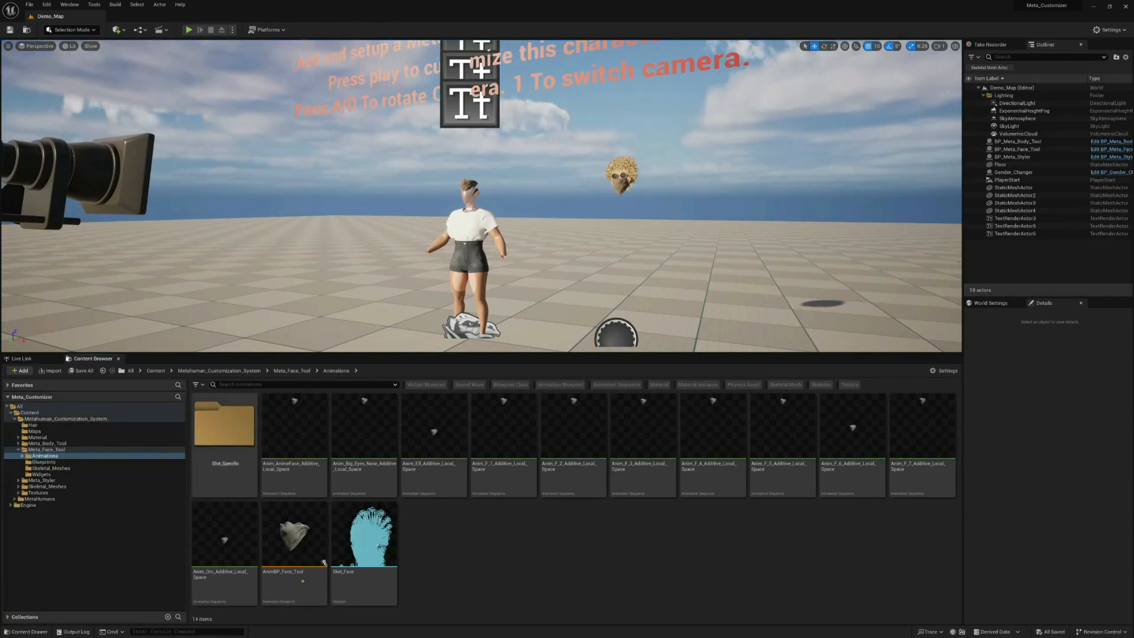
{"action": "left_click", "coordinate": [358, 534]}
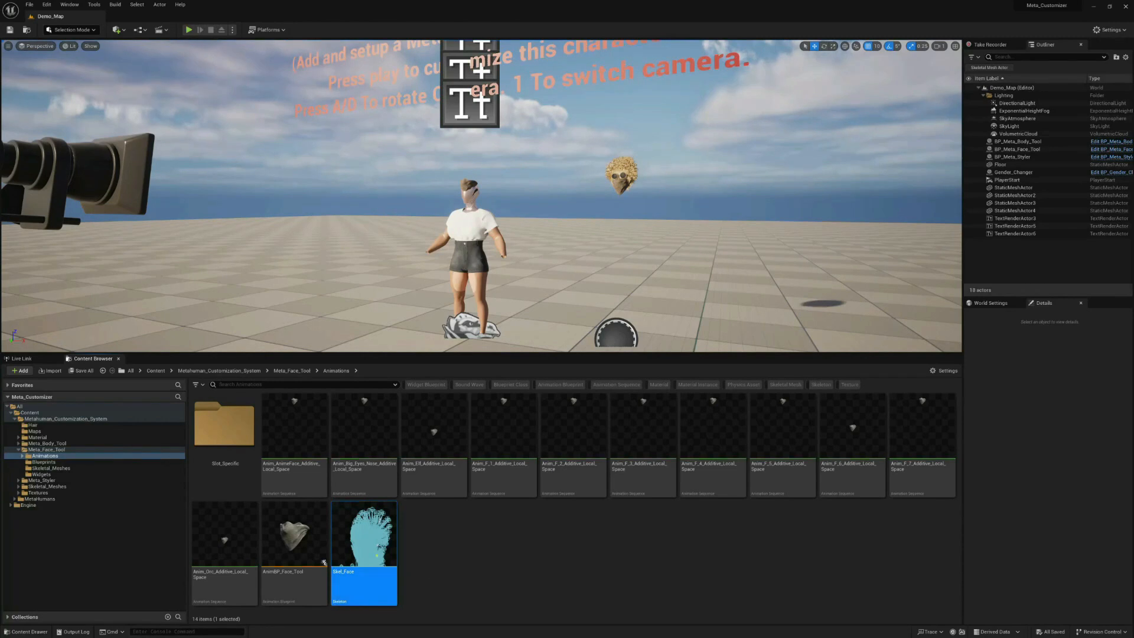
{"action": "left_click", "coordinate": [284, 455]}
{"action": "left_click", "coordinate": [225, 551], "text": "shift"}
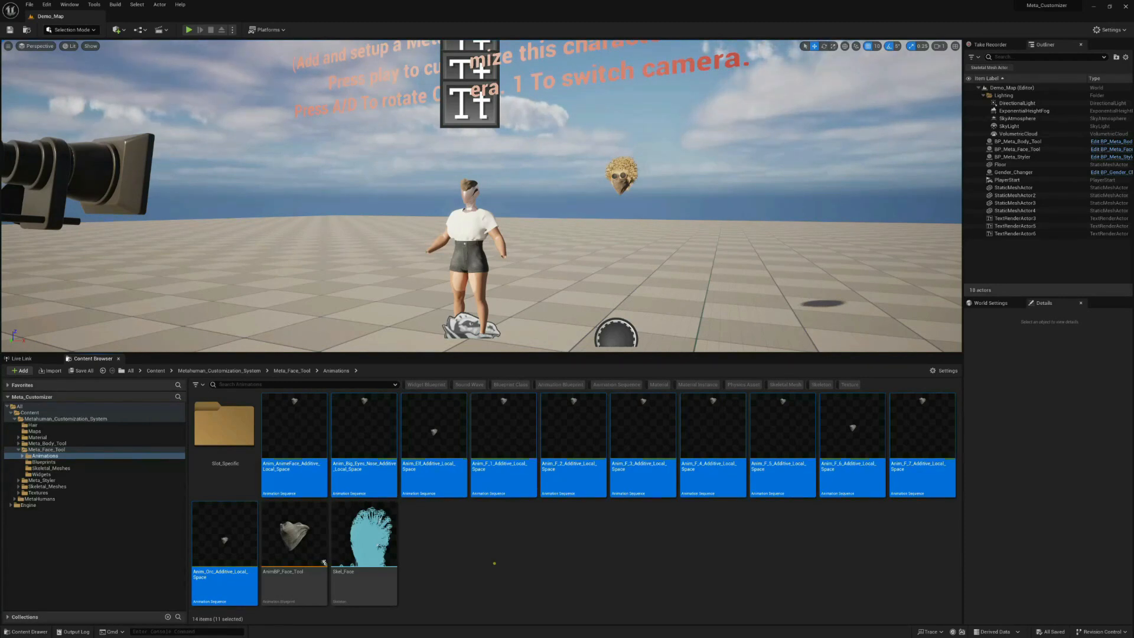
{"action": "left_click", "coordinate": [495, 553]}
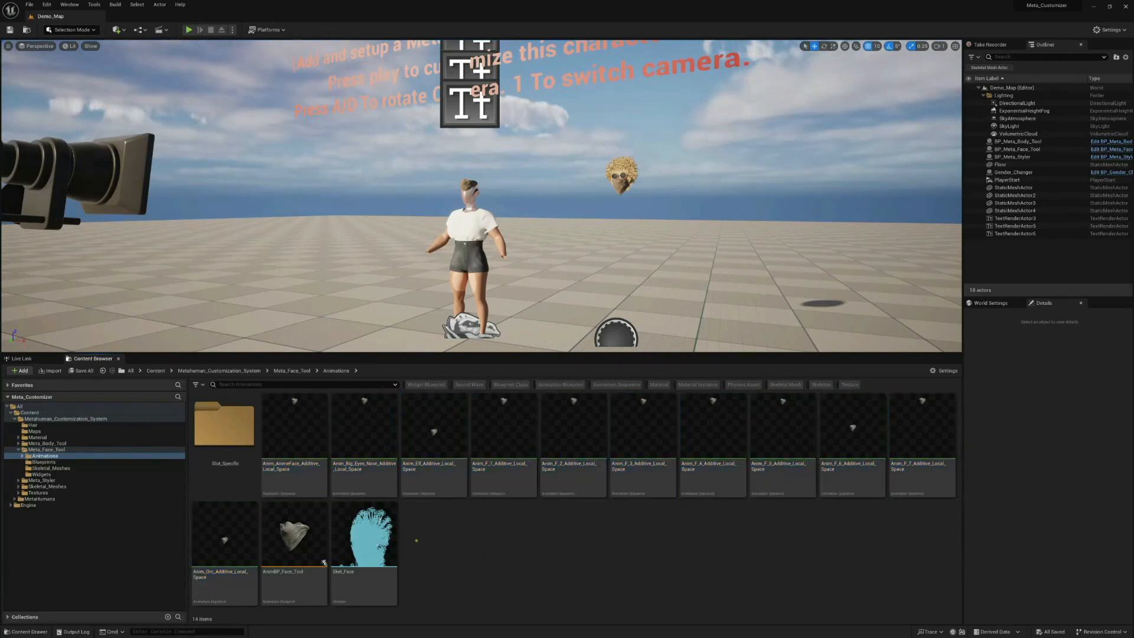
Select all the additive face animation sequences, from Anim_AnimeFace to Anim_Orc, and start a bulk export
{"action": "left_click", "coordinate": [284, 417]}
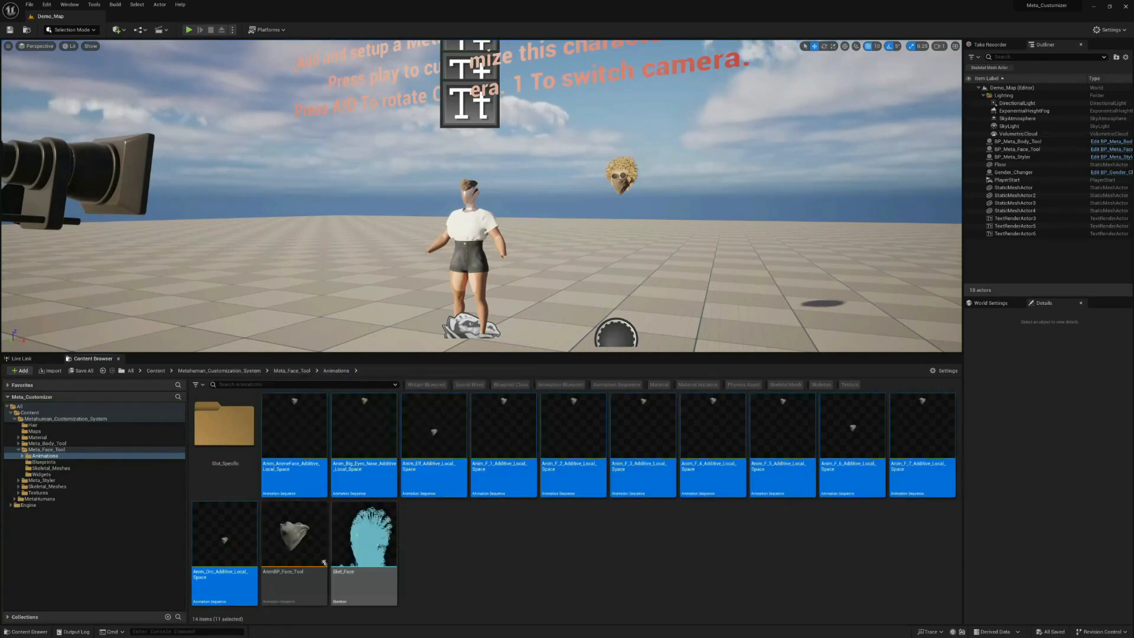
{"action": "right_click", "coordinate": [433, 431]}
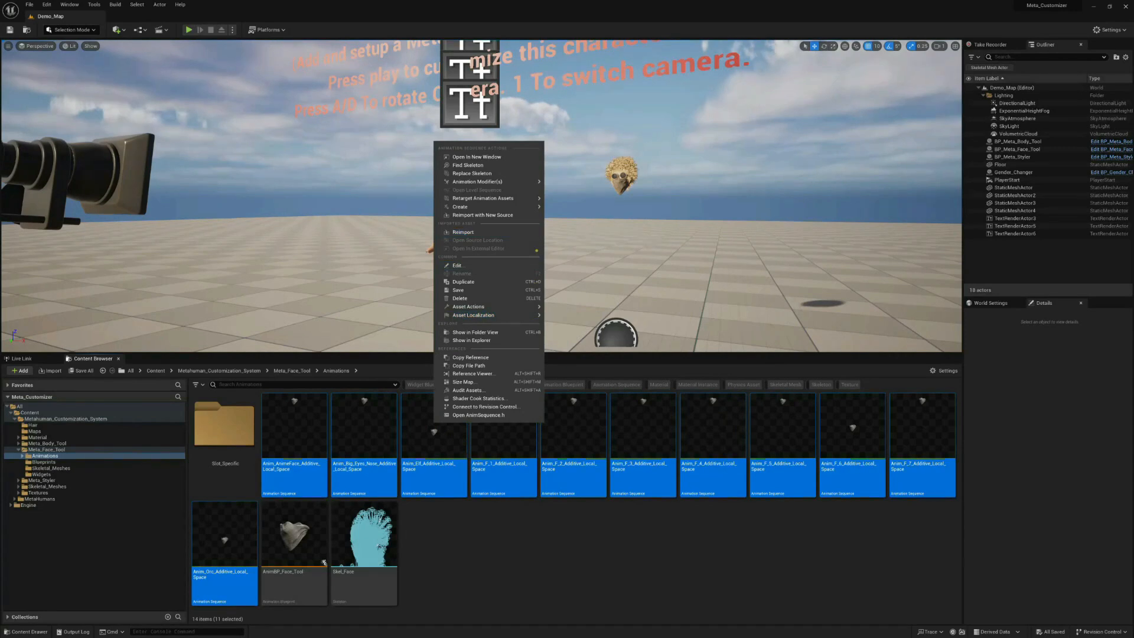
{"action": "mouse_move", "coordinate": [521, 308]}
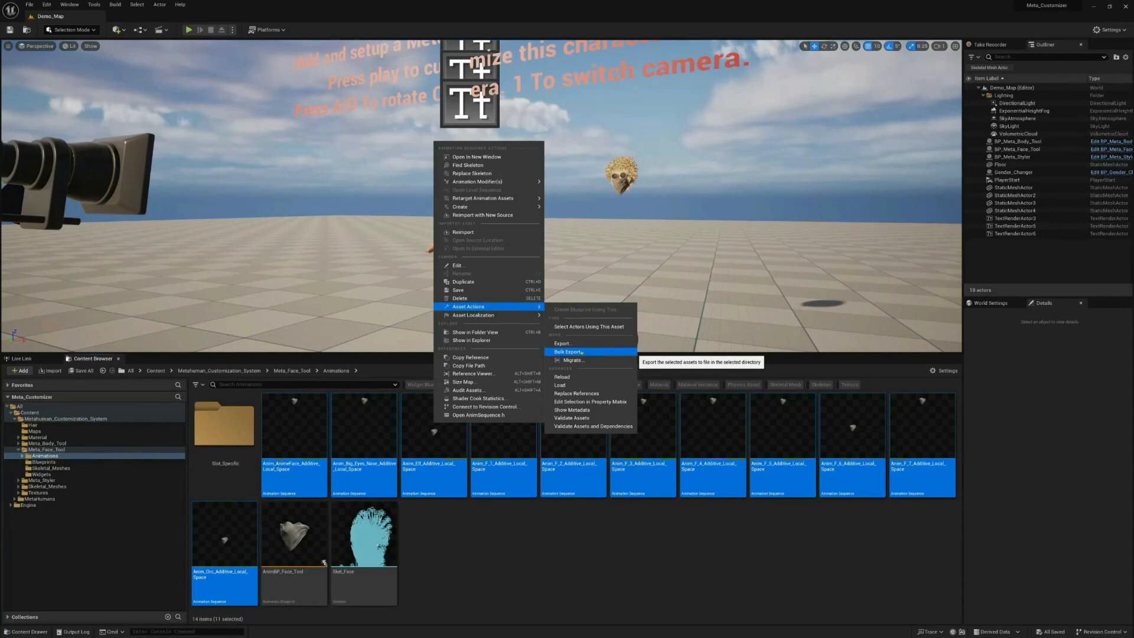
{"action": "left_click", "coordinate": [582, 352]}
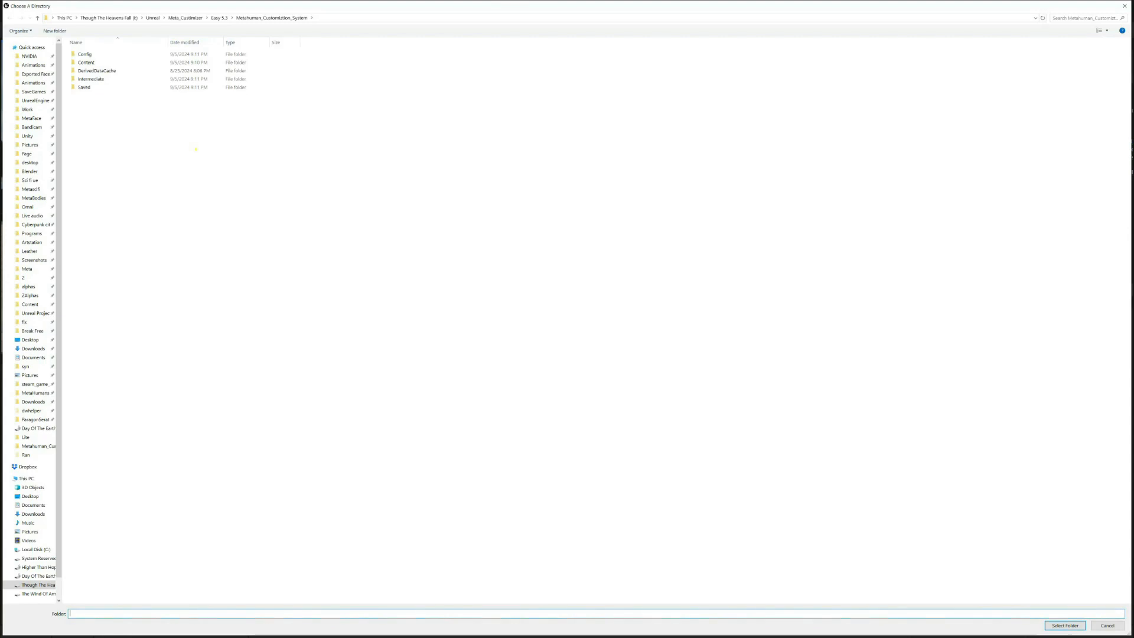
Create a folder named "Exported face animations 2" in Documents > Face_Anims and choose it as the export destination
{"action": "left_click", "coordinate": [33, 65]}
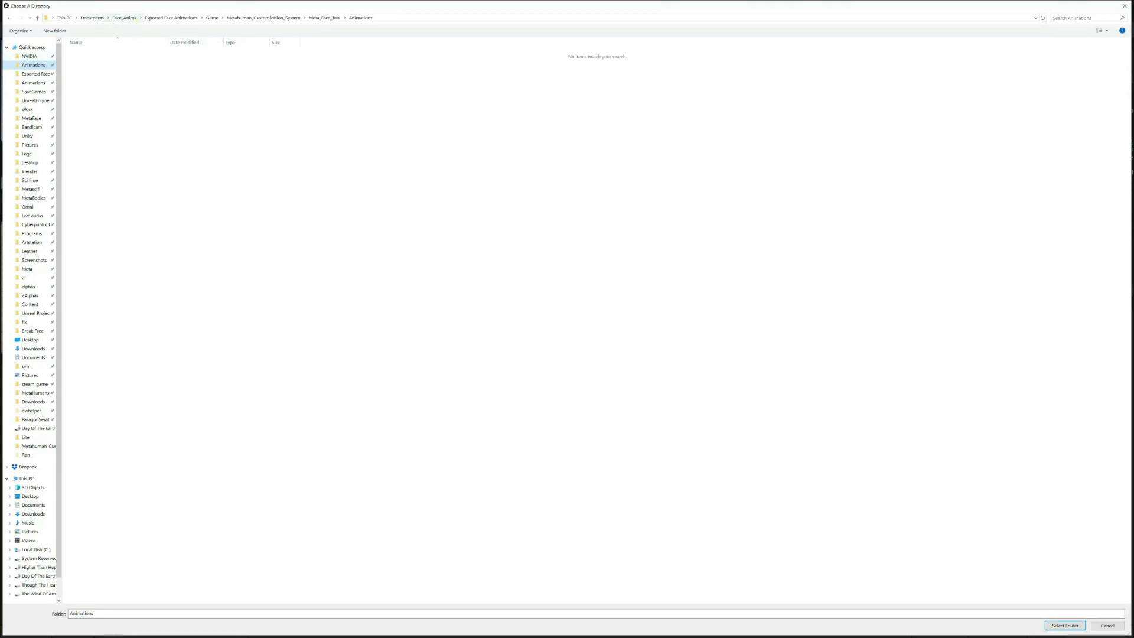
{"action": "left_click", "coordinate": [124, 18]}
{"action": "right_click", "coordinate": [170, 148]}
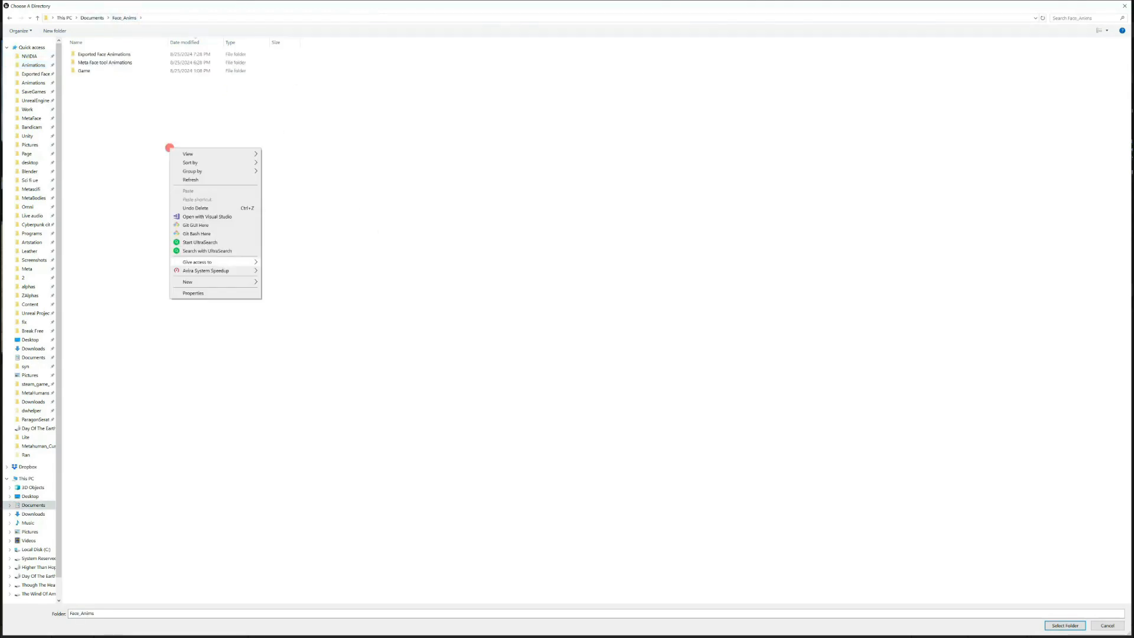
{"action": "mouse_move", "coordinate": [253, 281]}
{"action": "left_click", "coordinate": [299, 283]}
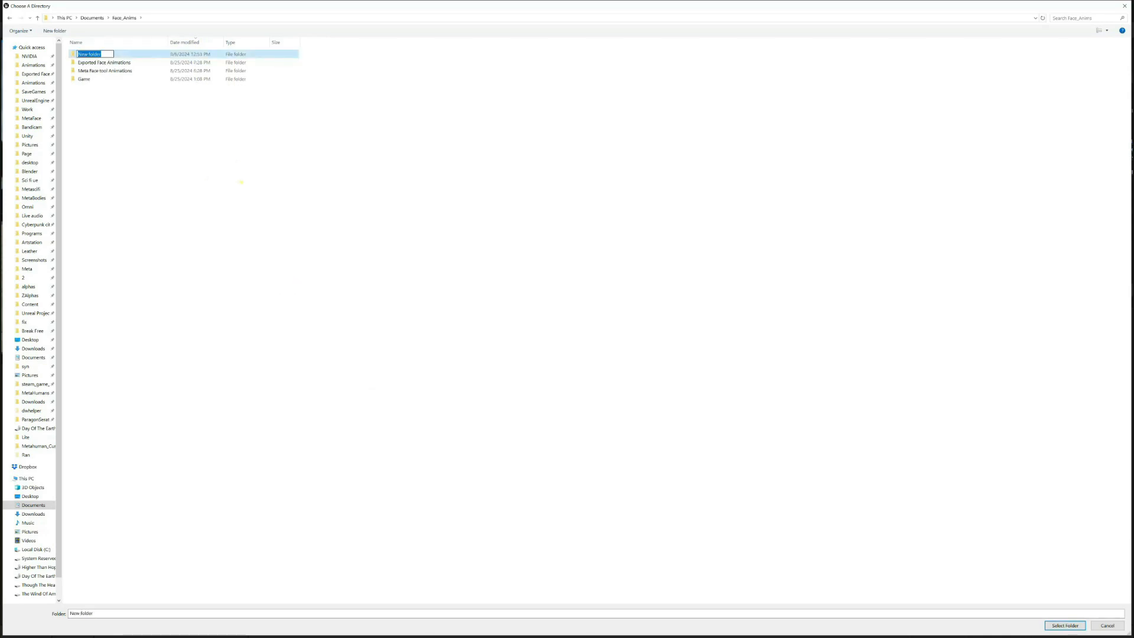
{"action": "type", "text": "Expo"}
{"action": "type", "text": "rted face animations 2"}
{"action": "key", "text": "Return"}
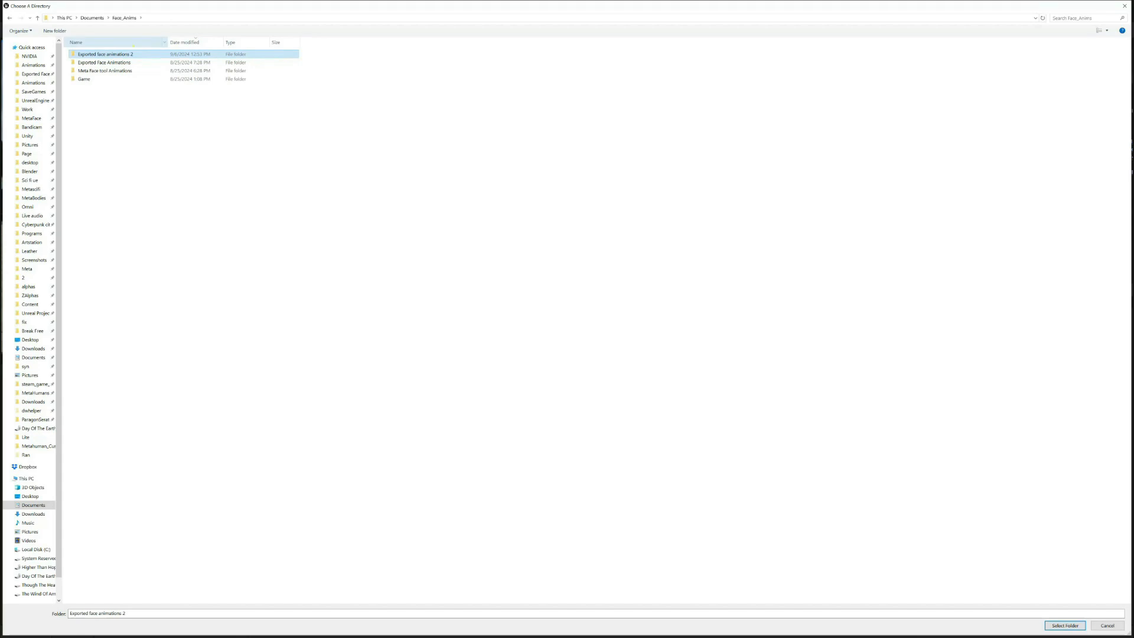
{"action": "double_click", "coordinate": [122, 55]}
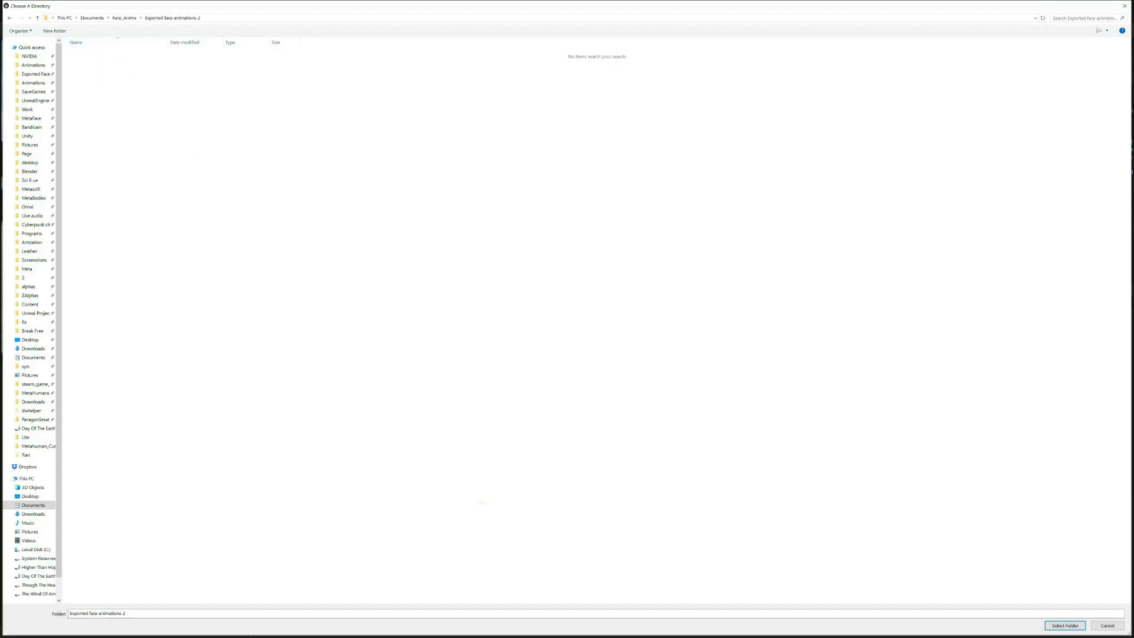
{"action": "left_click", "coordinate": [1065, 625]}
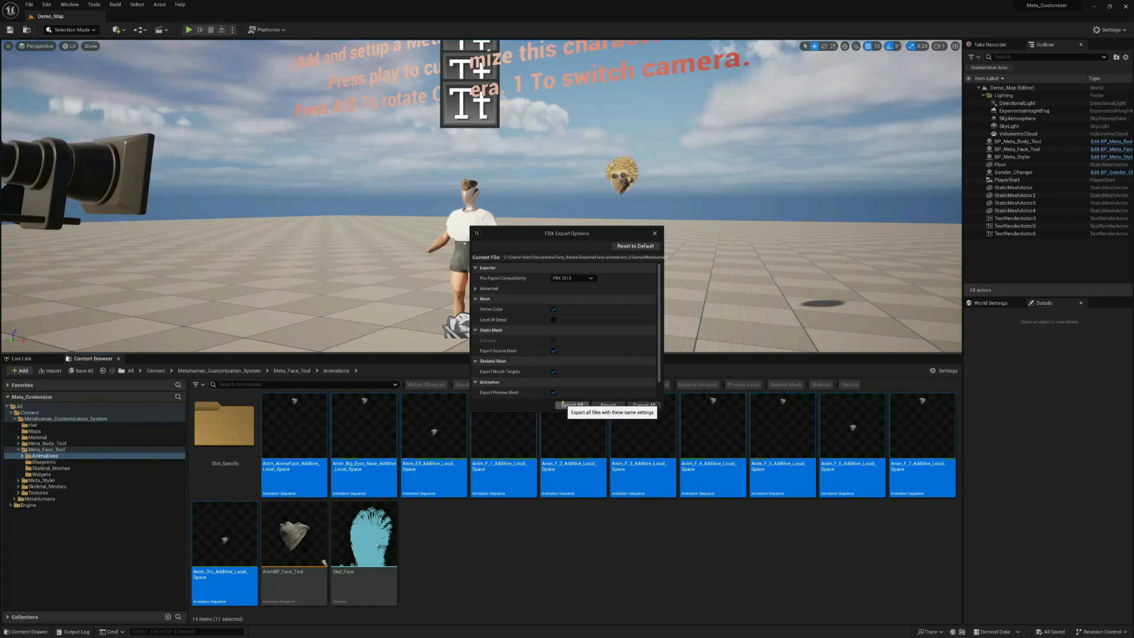
Review the FBX export options, including the advanced ones, export all selected animations with the same settings, and clear the selection
{"action": "scroll", "coordinate": [661, 331], "scroll_direction": "down", "scroll_amount": 2}
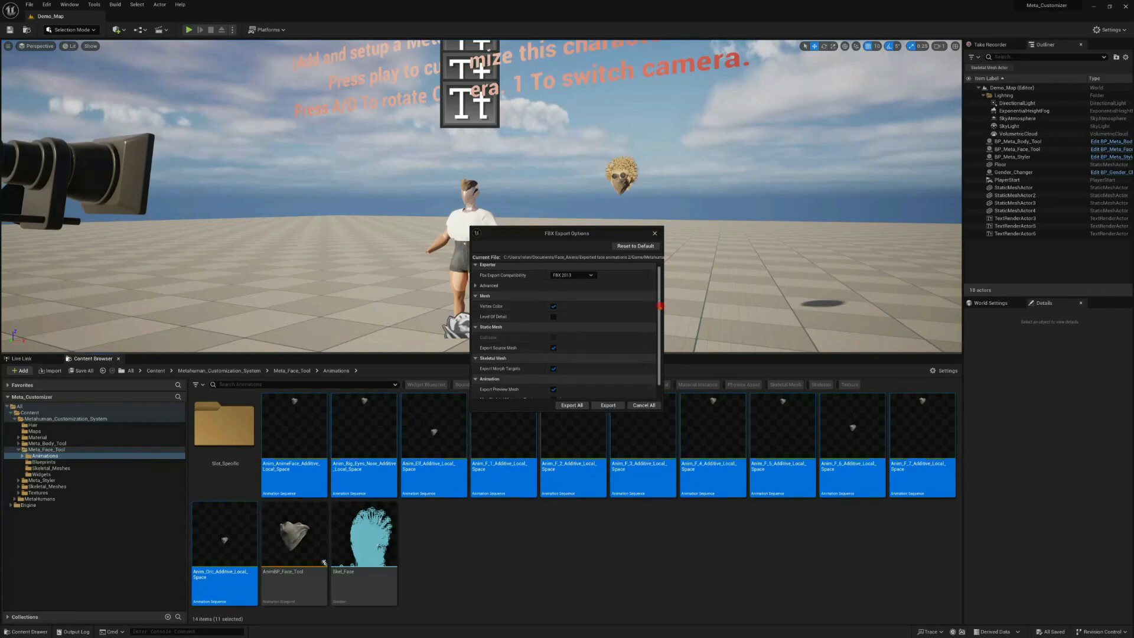
{"action": "scroll", "coordinate": [664, 330], "scroll_direction": "up", "scroll_amount": 2}
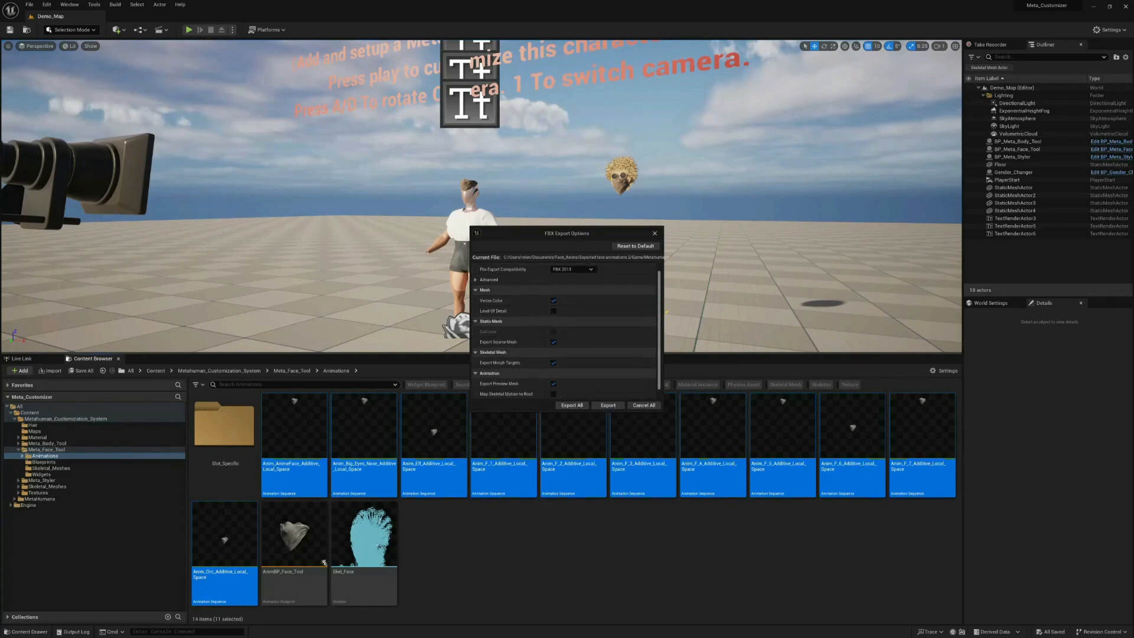
{"action": "left_click_drag", "start_coordinate": [670, 294], "coordinate": [661, 311]}
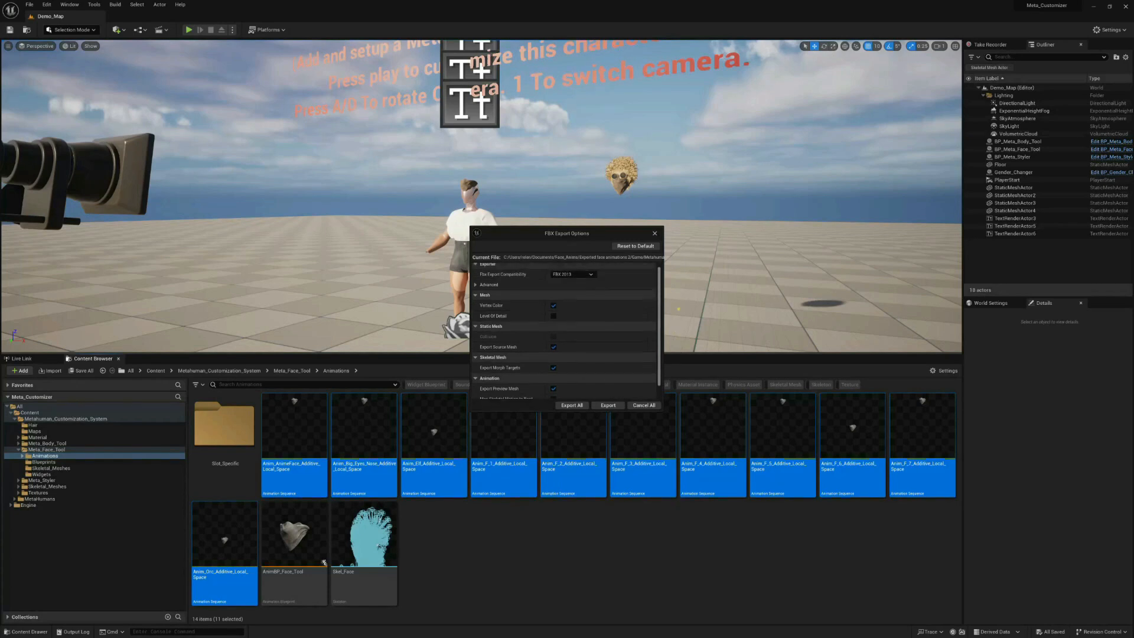
{"action": "left_click", "coordinate": [475, 285]}
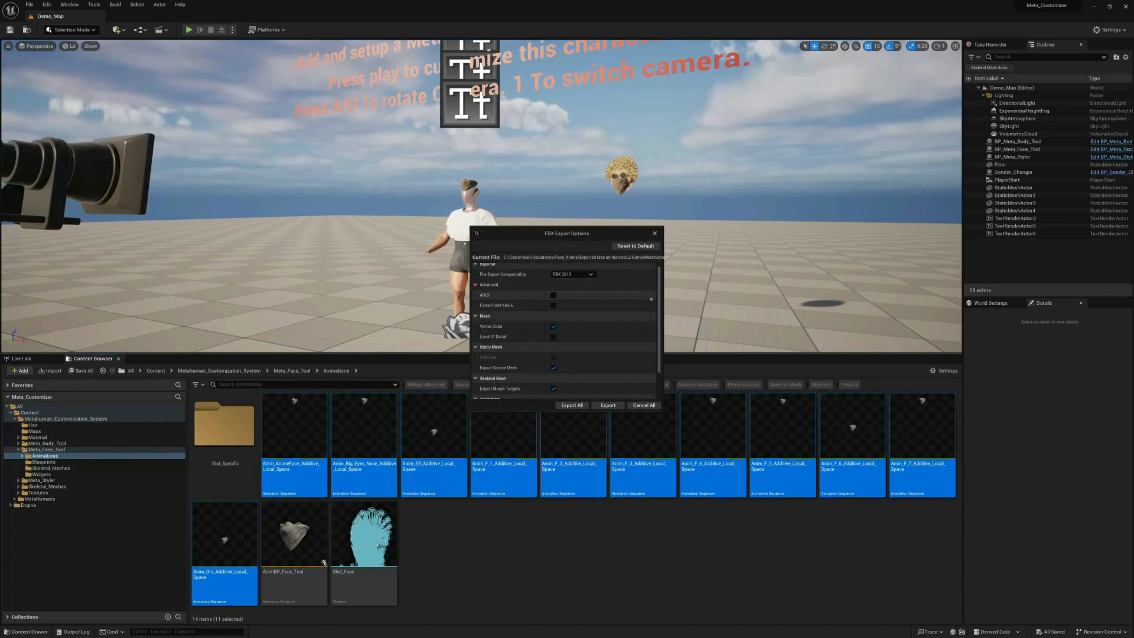
{"action": "left_click_drag", "start_coordinate": [659, 276], "coordinate": [659, 302]}
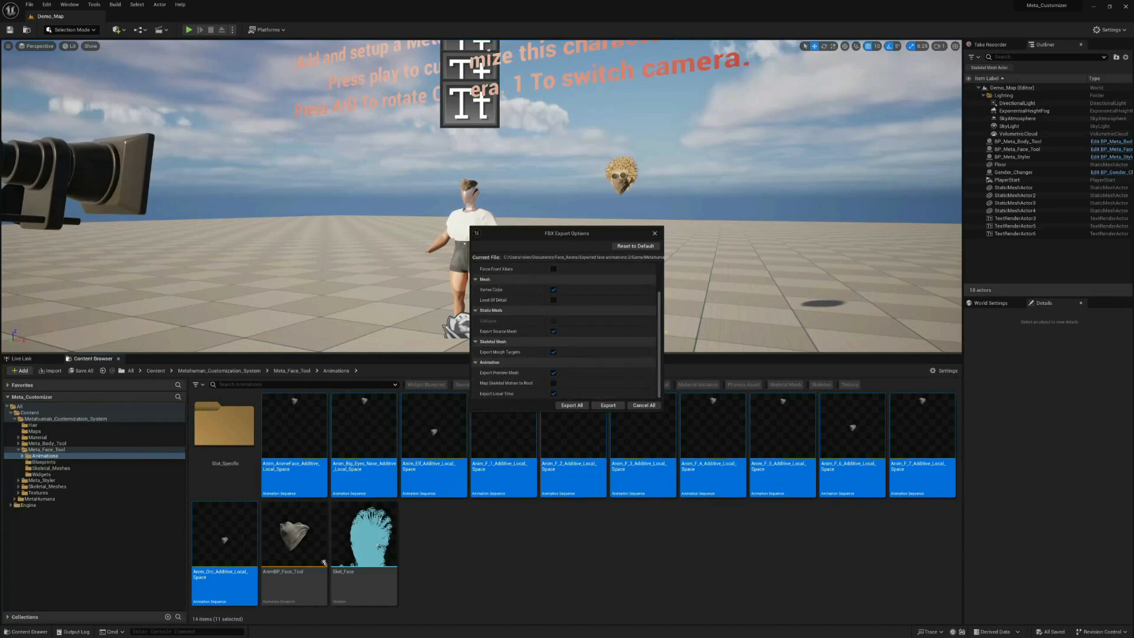
{"action": "left_click", "coordinate": [573, 405]}
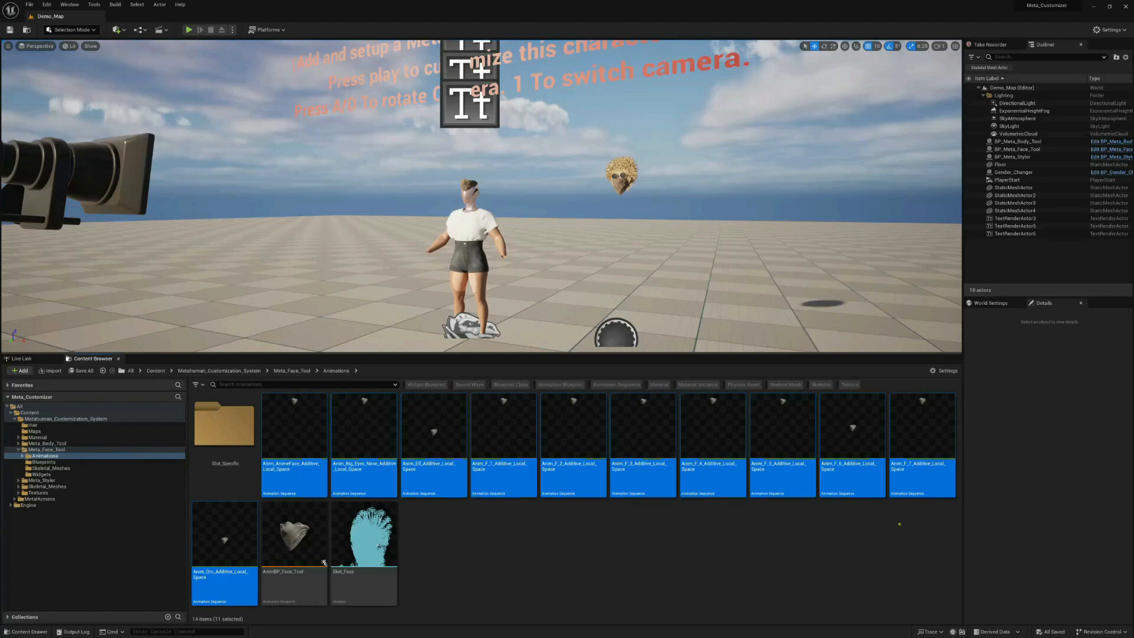
{"action": "left_click", "coordinate": [899, 524]}
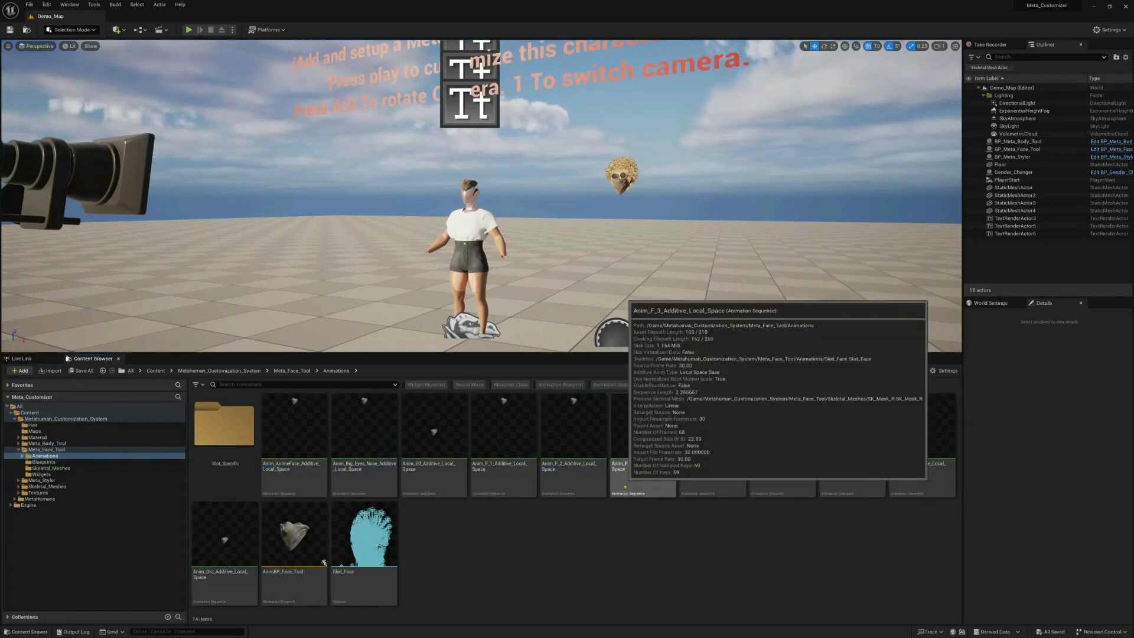
Select the Skel_Face skeleton in the face tool's Animations folder
{"action": "mouse_move", "coordinate": [324, 562]}
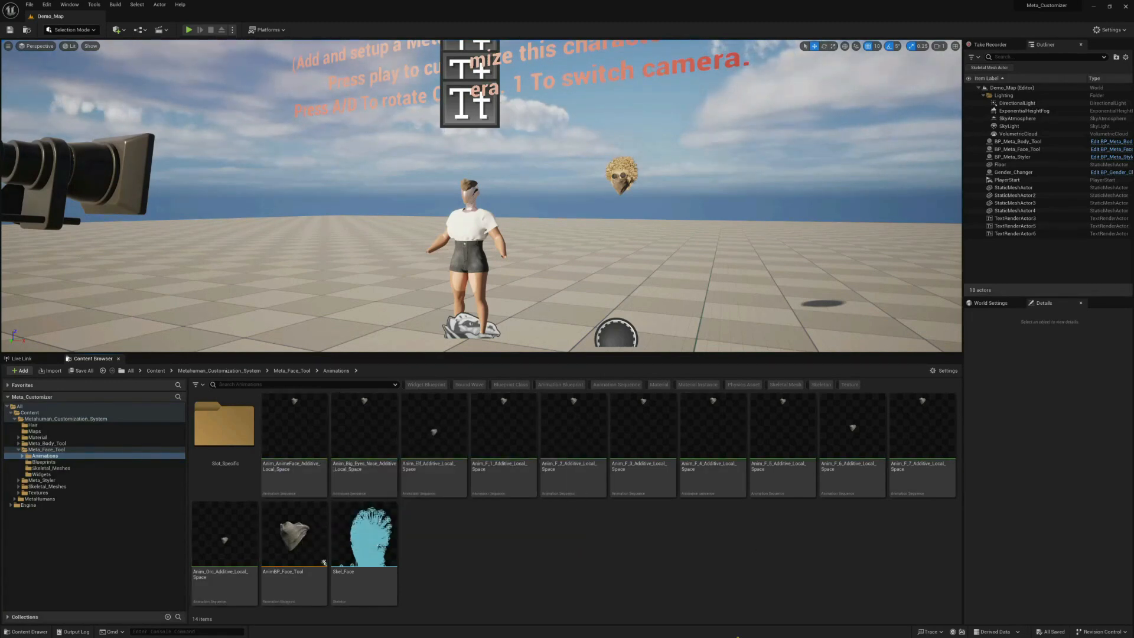
{"action": "mouse_move", "coordinate": [302, 455]}
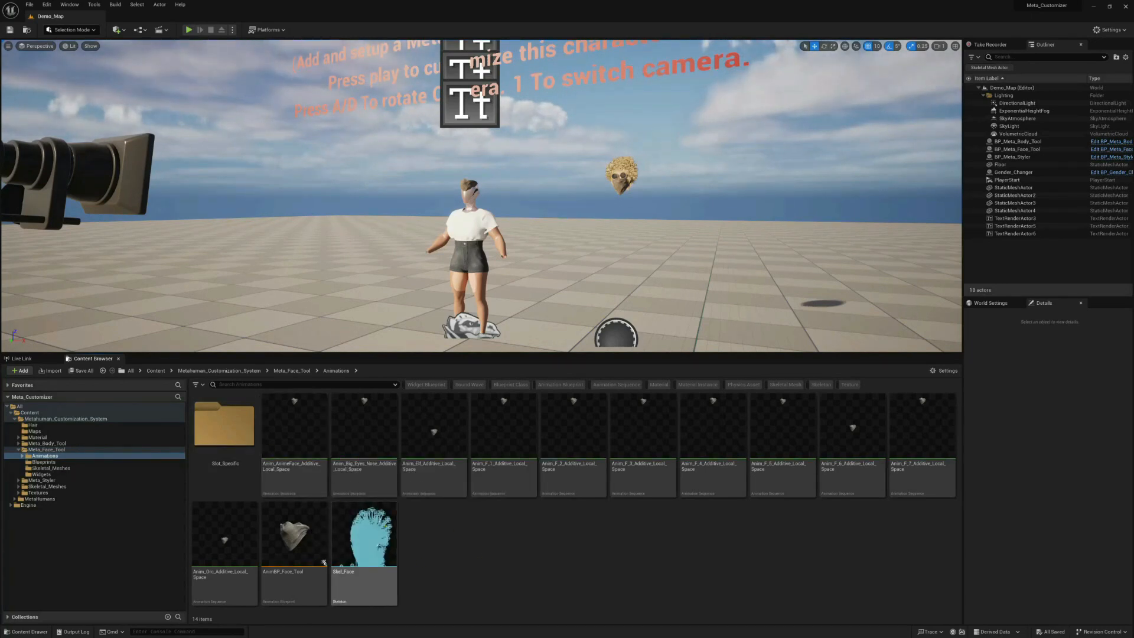
{"action": "left_click", "coordinate": [364, 535]}
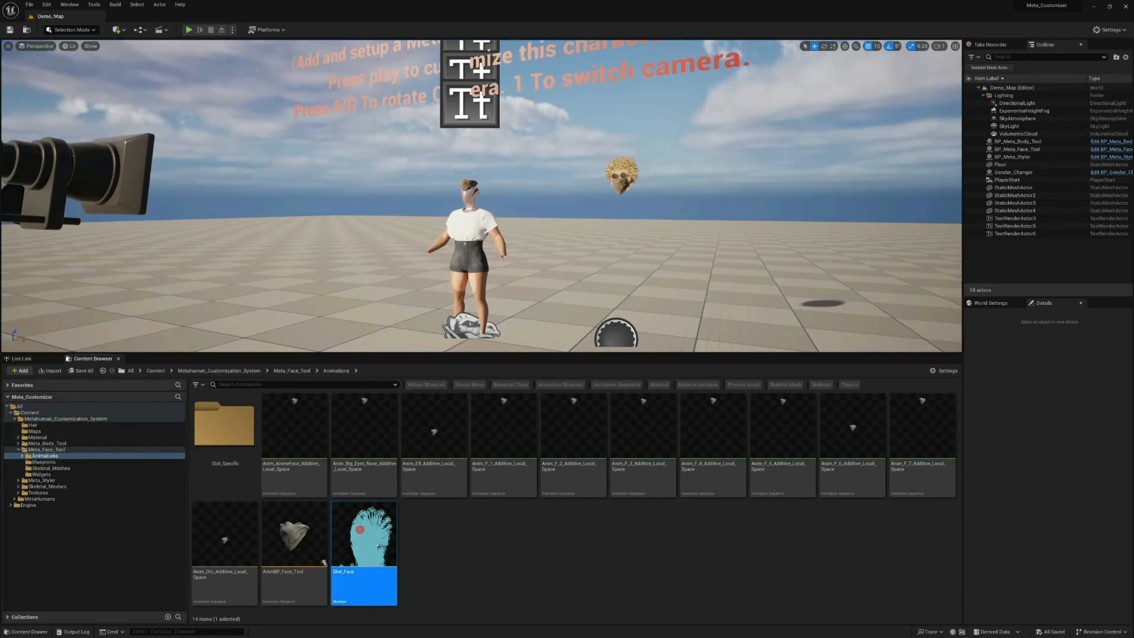
Delete the Skel_Face skeleton, replacing all its references with Face_Archetype_Skeleton
{"action": "key", "text": "Delete"}
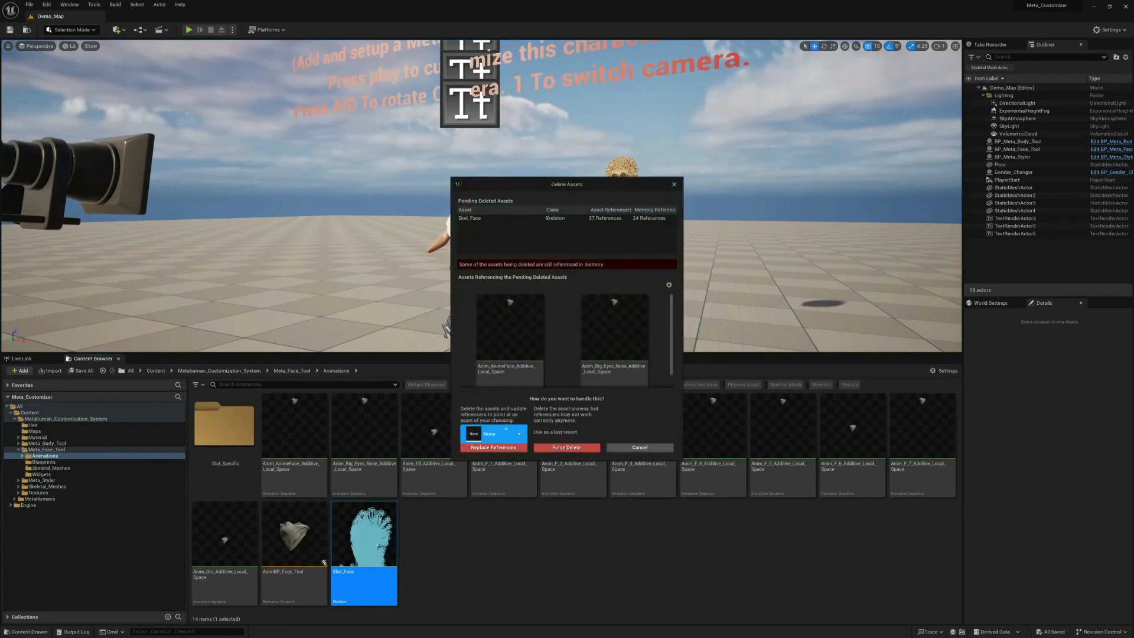
{"action": "scroll", "coordinate": [615, 362], "scroll_direction": "down", "scroll_amount": 2}
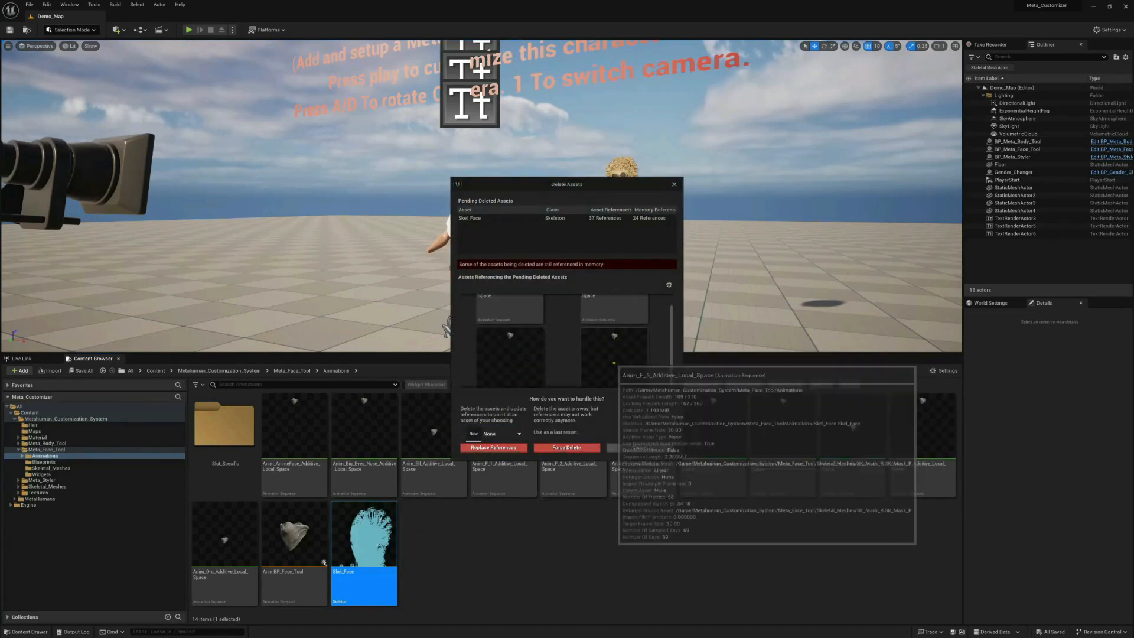
{"action": "scroll", "coordinate": [615, 362], "scroll_direction": "down", "scroll_amount": 3}
{"action": "scroll", "coordinate": [614, 362], "scroll_direction": "down", "scroll_amount": 2}
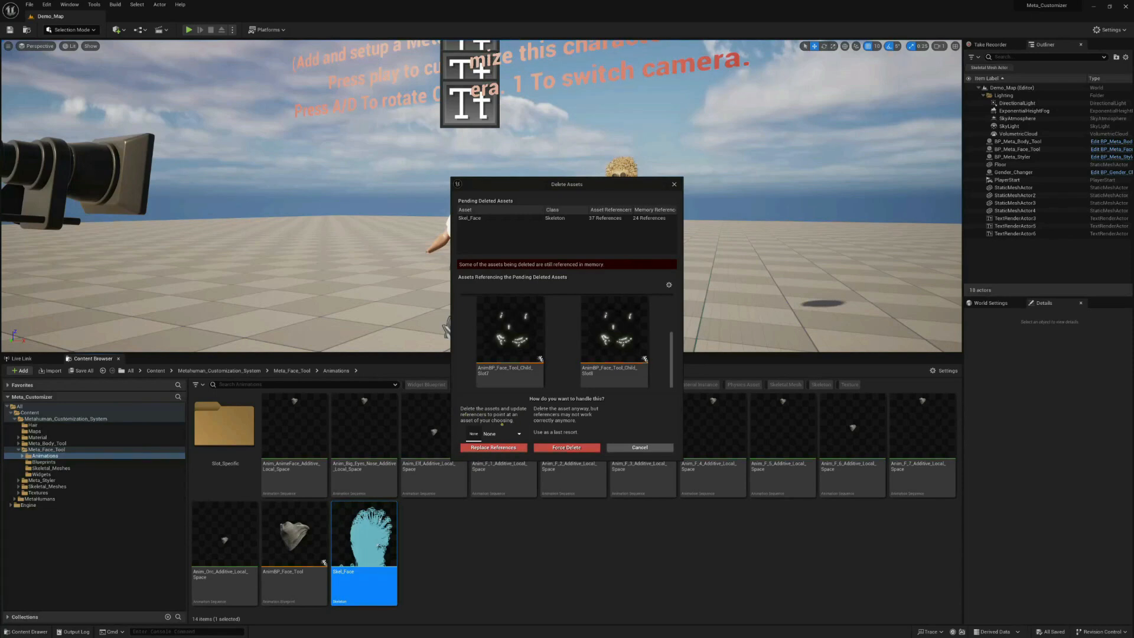
{"action": "left_click", "coordinate": [490, 434]}
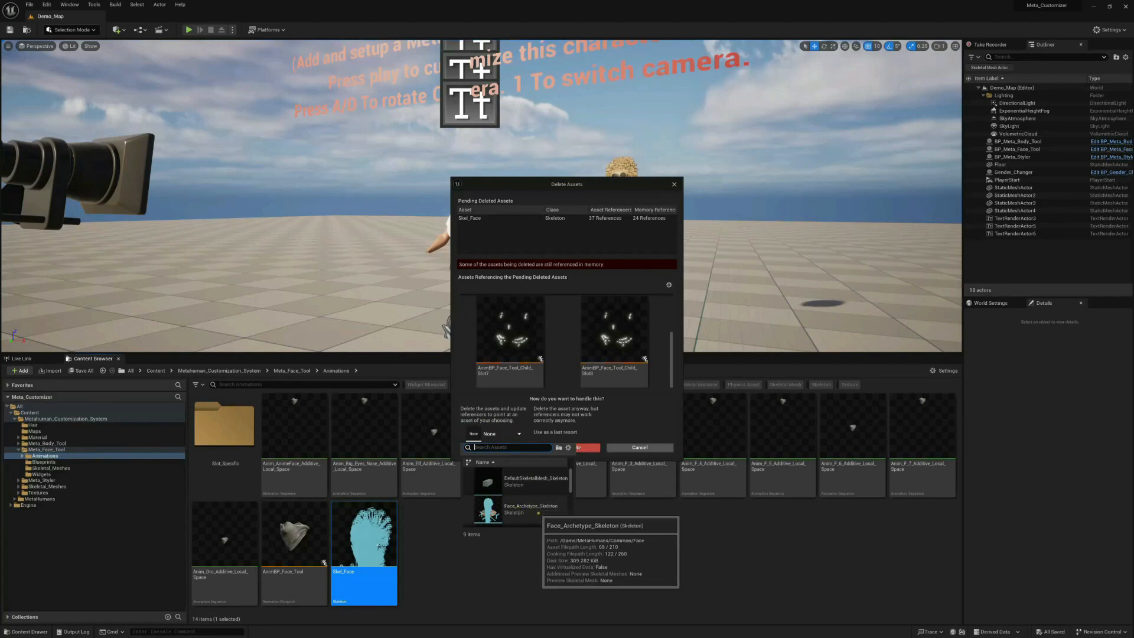
{"action": "type", "text": "face_a"}
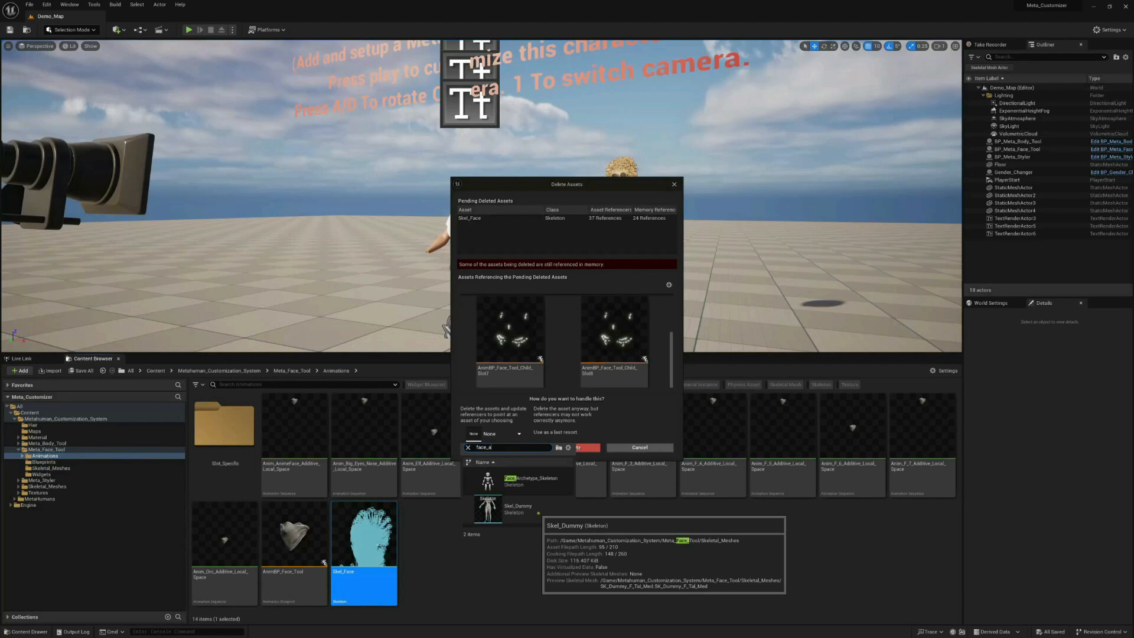
{"action": "type", "text": "rch"}
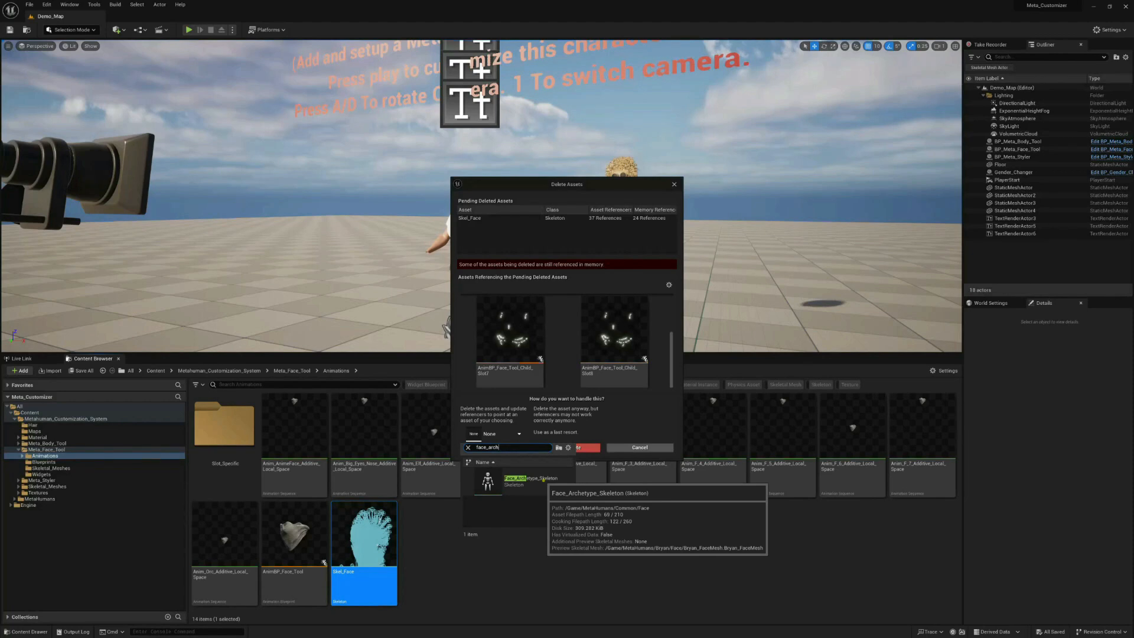
{"action": "left_click", "coordinate": [532, 479]}
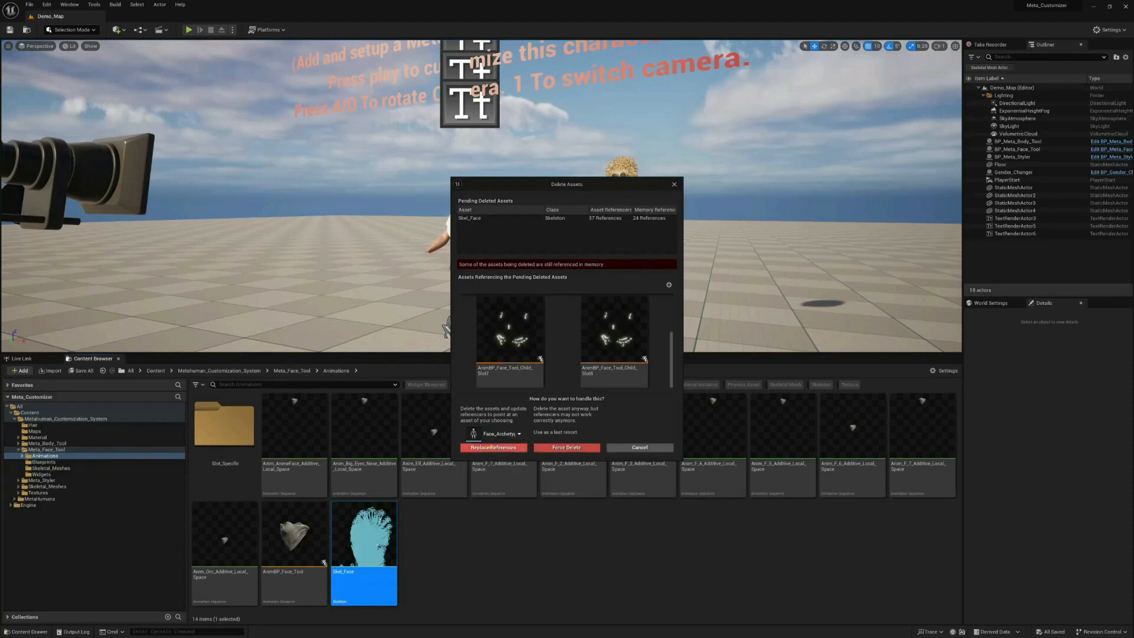
{"action": "left_click", "coordinate": [490, 448]}
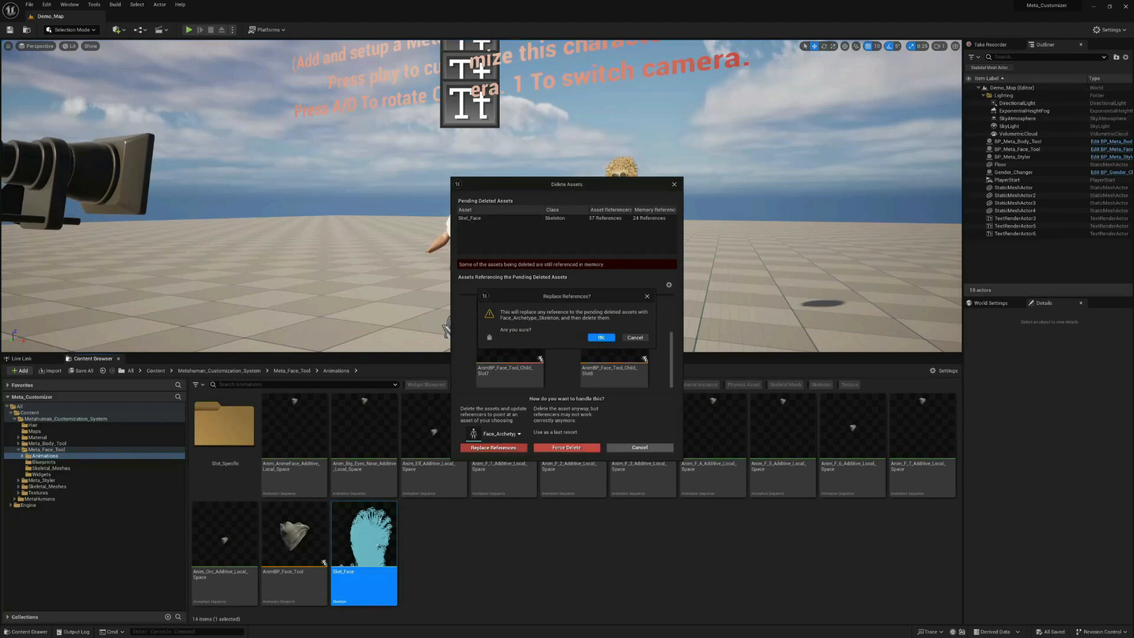
{"action": "left_click", "coordinate": [601, 338]}
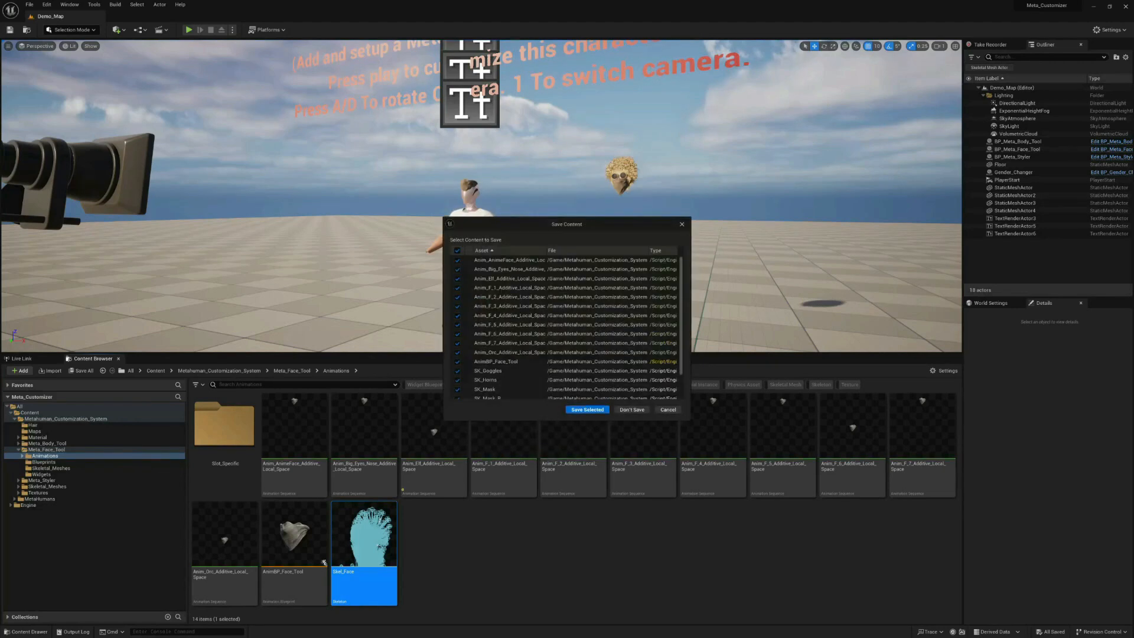
Review the list of modified assets, from Anim_AnimeFace to Skel_Face, and save all of them
{"action": "scroll", "coordinate": [620, 381], "scroll_direction": "down", "scroll_amount": 2}
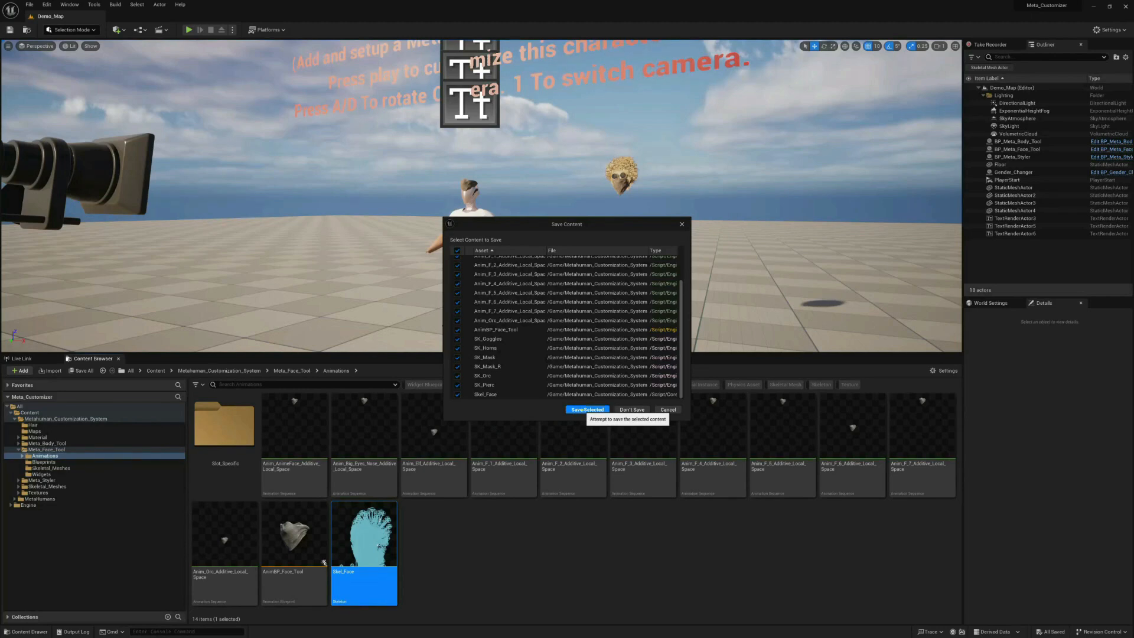
{"action": "scroll", "coordinate": [508, 351], "scroll_direction": "up", "scroll_amount": 2}
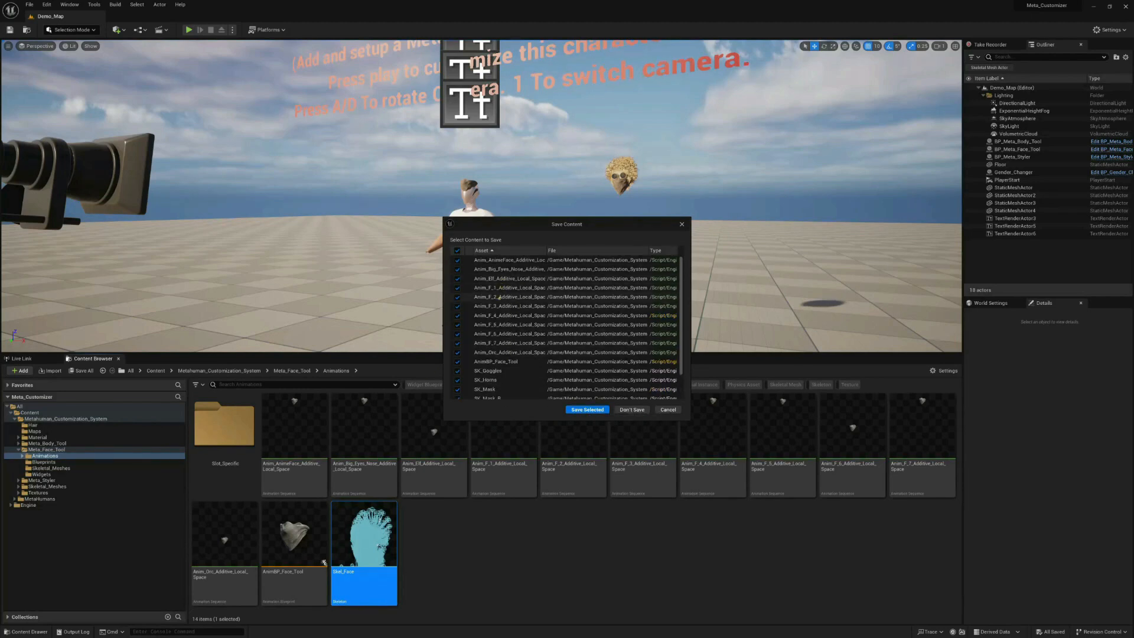
{"action": "scroll", "coordinate": [529, 279], "scroll_direction": "down", "scroll_amount": 2}
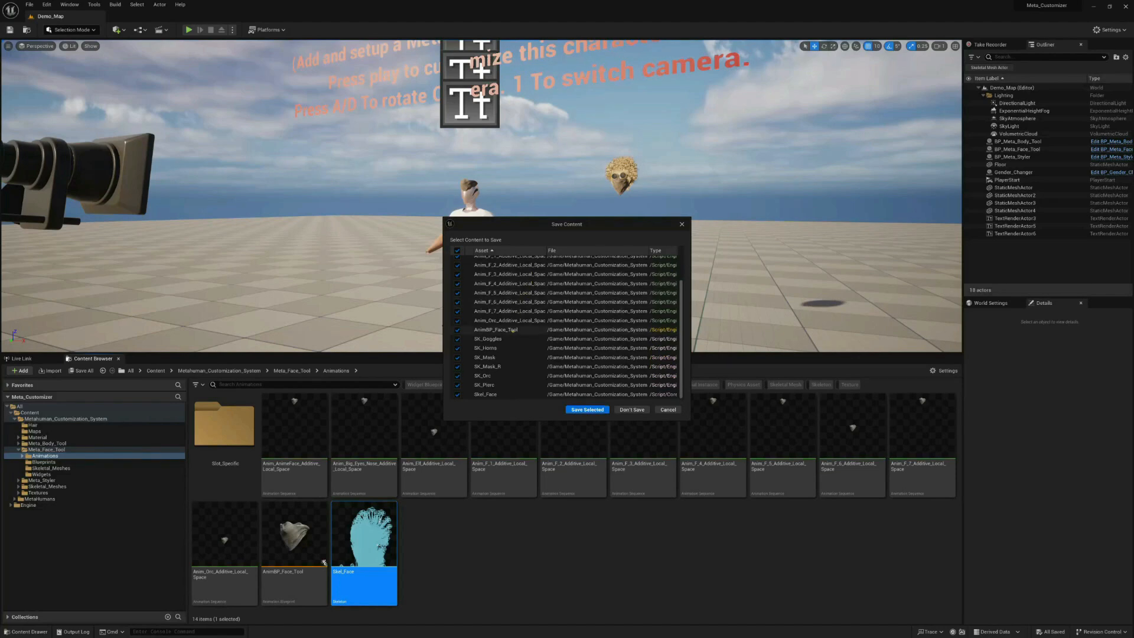
{"action": "scroll", "coordinate": [529, 335], "scroll_direction": "up", "scroll_amount": 2}
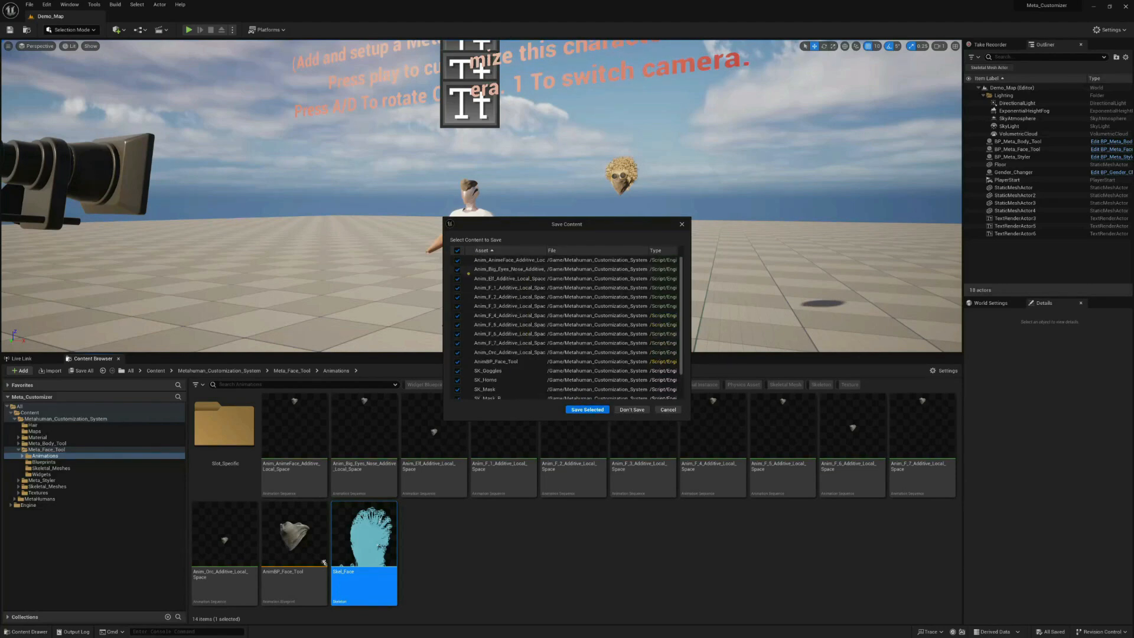
{"action": "scroll", "coordinate": [468, 319], "scroll_direction": "down", "scroll_amount": 3}
{"action": "left_click", "coordinate": [579, 411]}
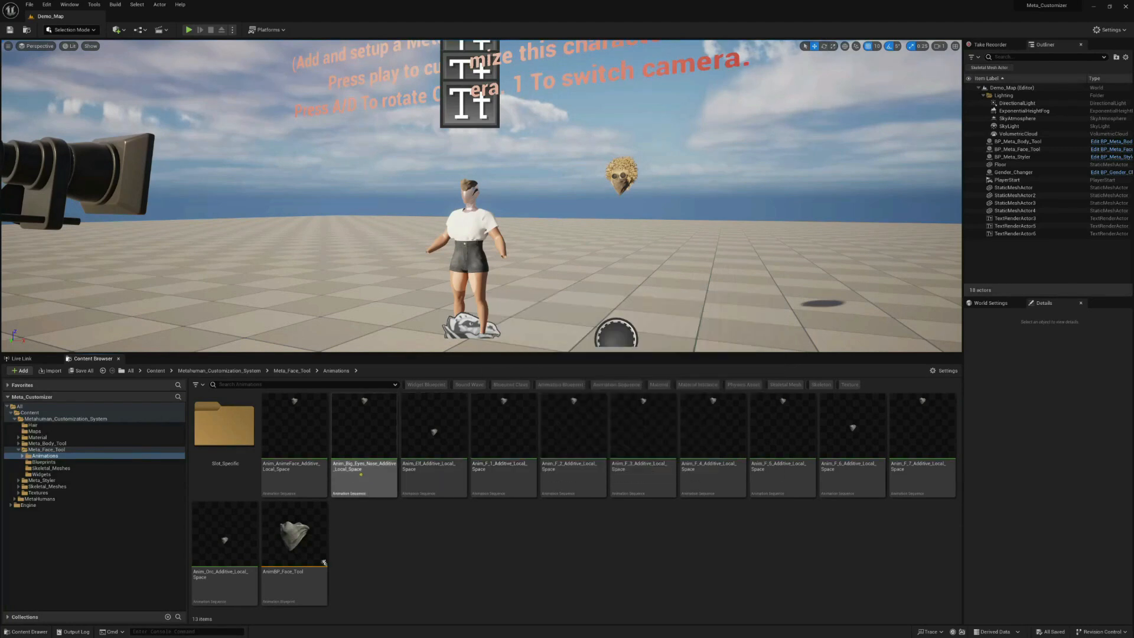
Go to the Face folder of the Hana MetaHuman under Content > MetaHumans
{"action": "left_click", "coordinate": [49, 500]}
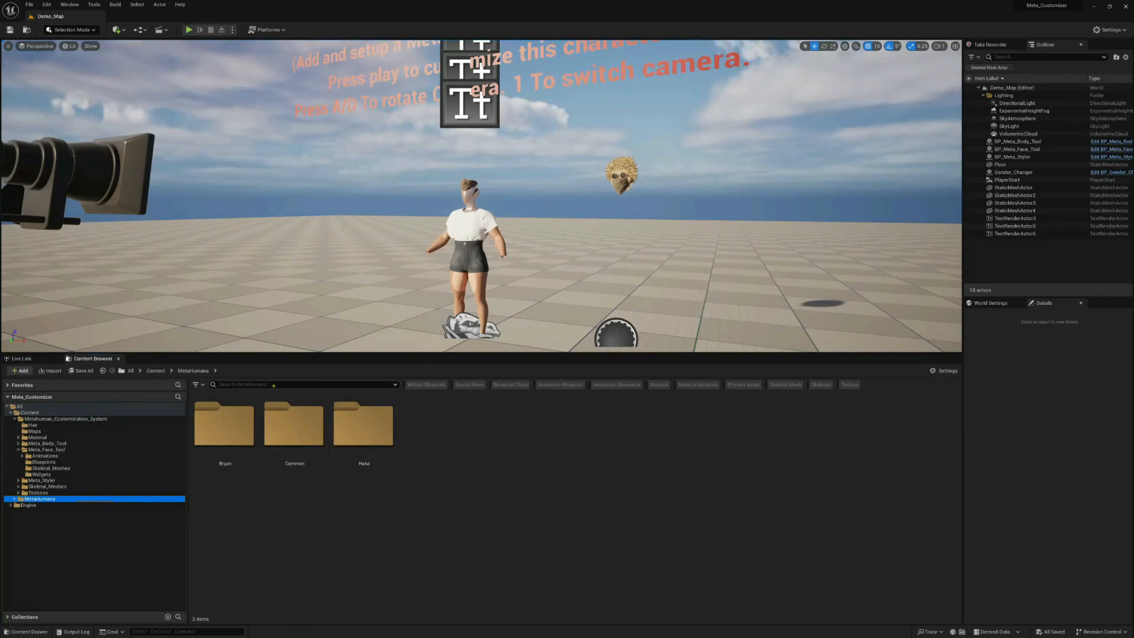
{"action": "left_click", "coordinate": [274, 385]}
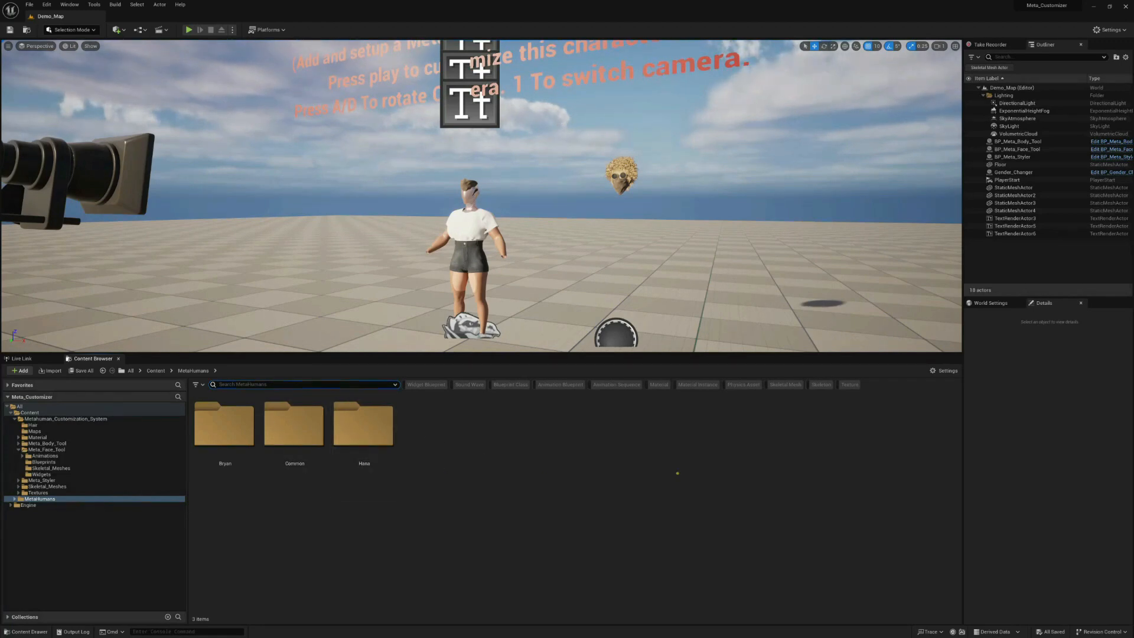
{"action": "double_click", "coordinate": [364, 432]}
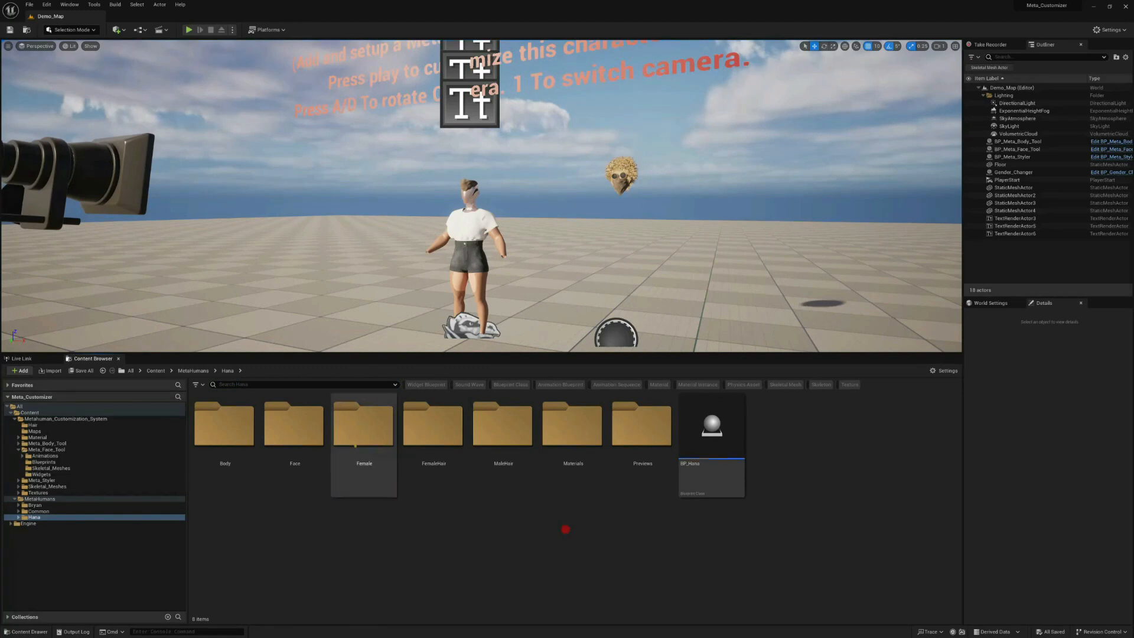
{"action": "left_click", "coordinate": [284, 426]}
{"action": "left_click", "coordinate": [319, 547]}
{"action": "left_click", "coordinate": [288, 441]}
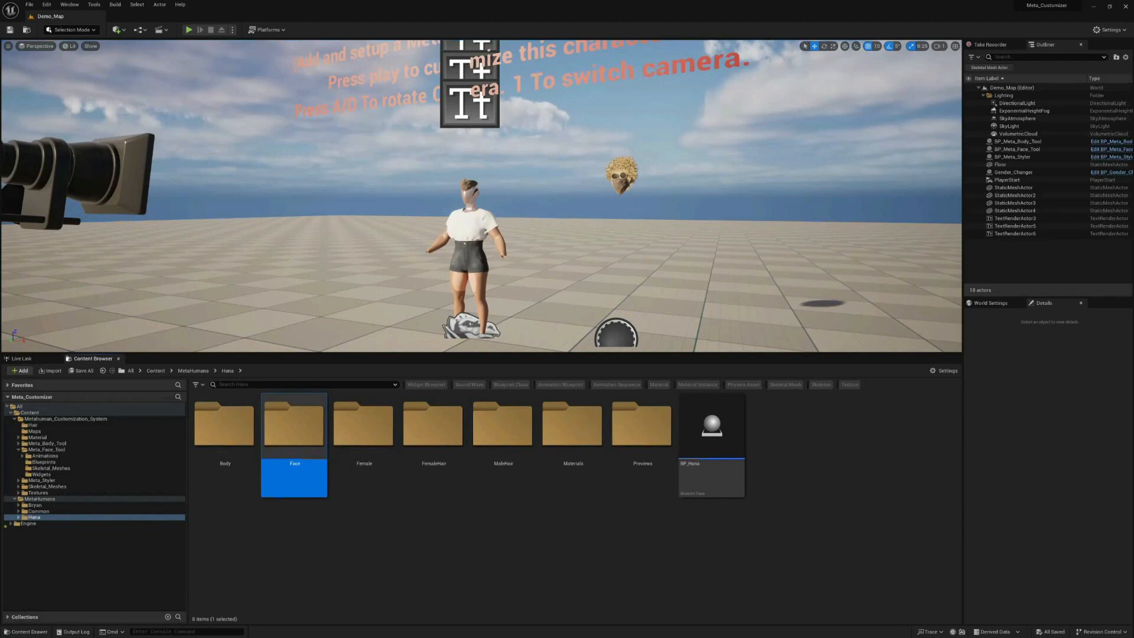
{"action": "double_click", "coordinate": [298, 437]}
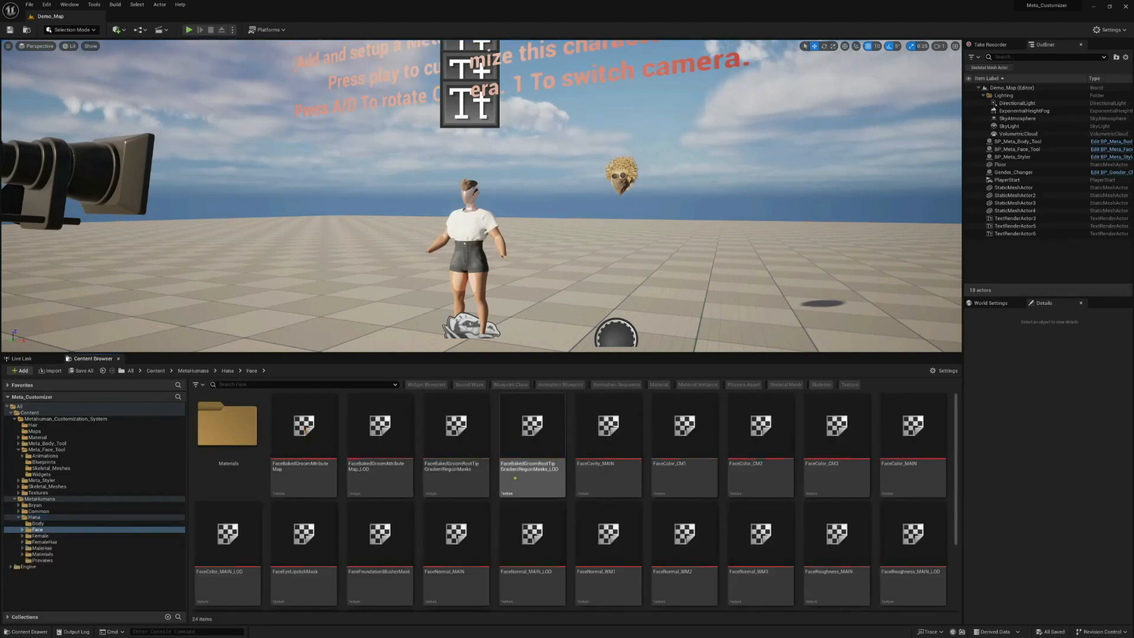
Open the Hana_FaceMesh skeletal mesh and filter its asset details by "post"
{"action": "scroll", "coordinate": [515, 477], "scroll_direction": "down", "scroll_amount": 3}
{"action": "left_click", "coordinate": [231, 545]}
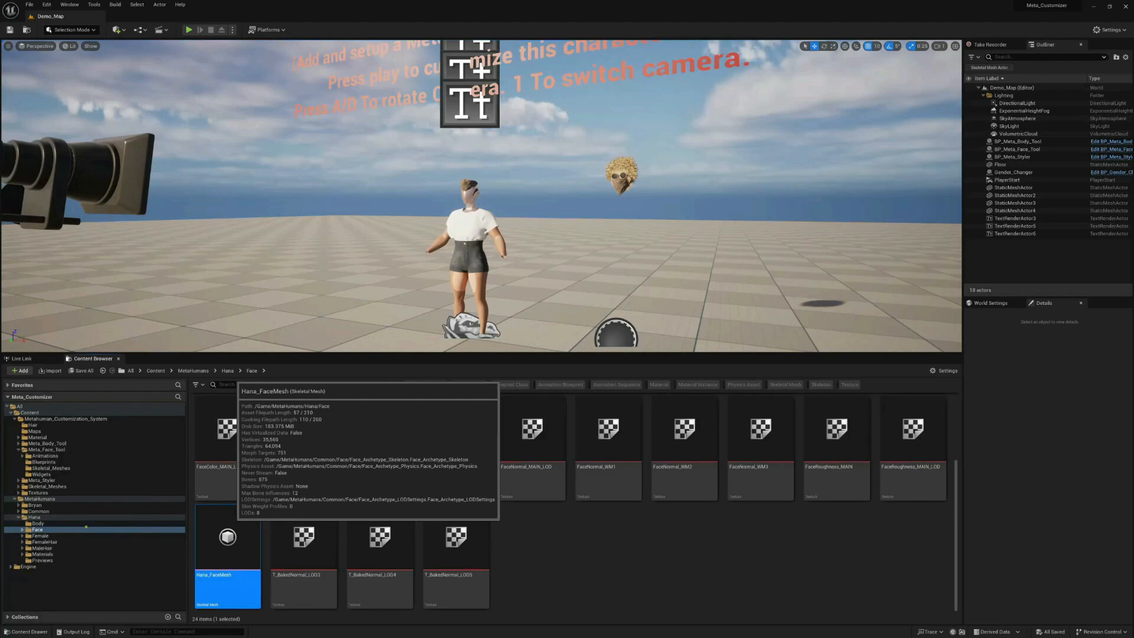
{"action": "double_click", "coordinate": [231, 535]}
{"action": "left_click", "coordinate": [176, 96]}
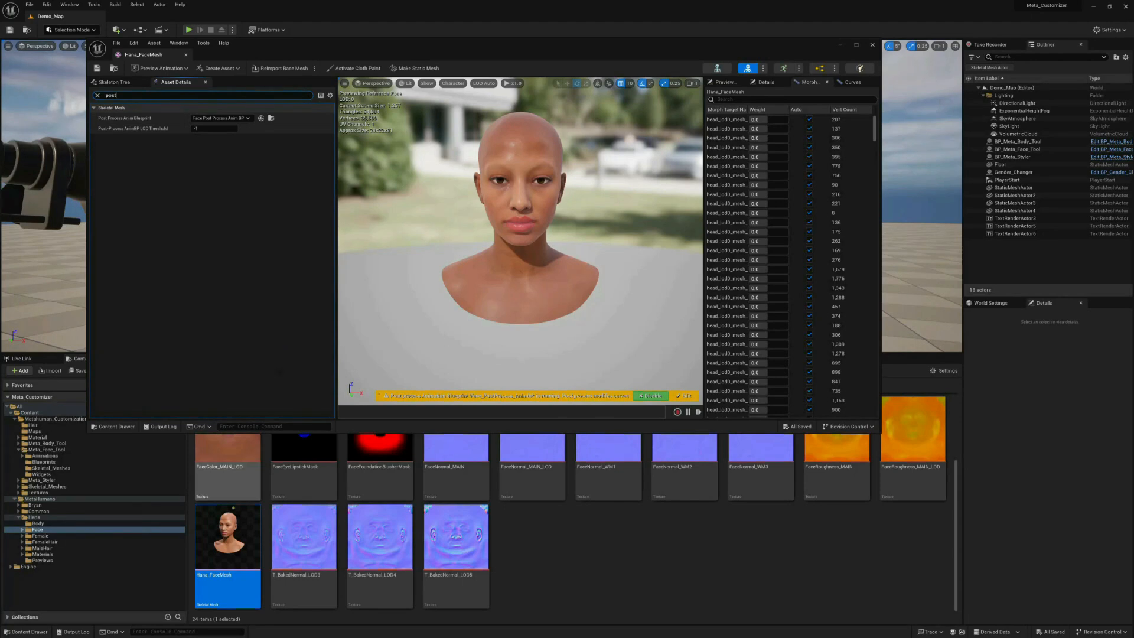
Duplicate Hana_FaceMesh in the same folder, keeping the default name, and save all assets
{"action": "right_click", "coordinate": [230, 535]}
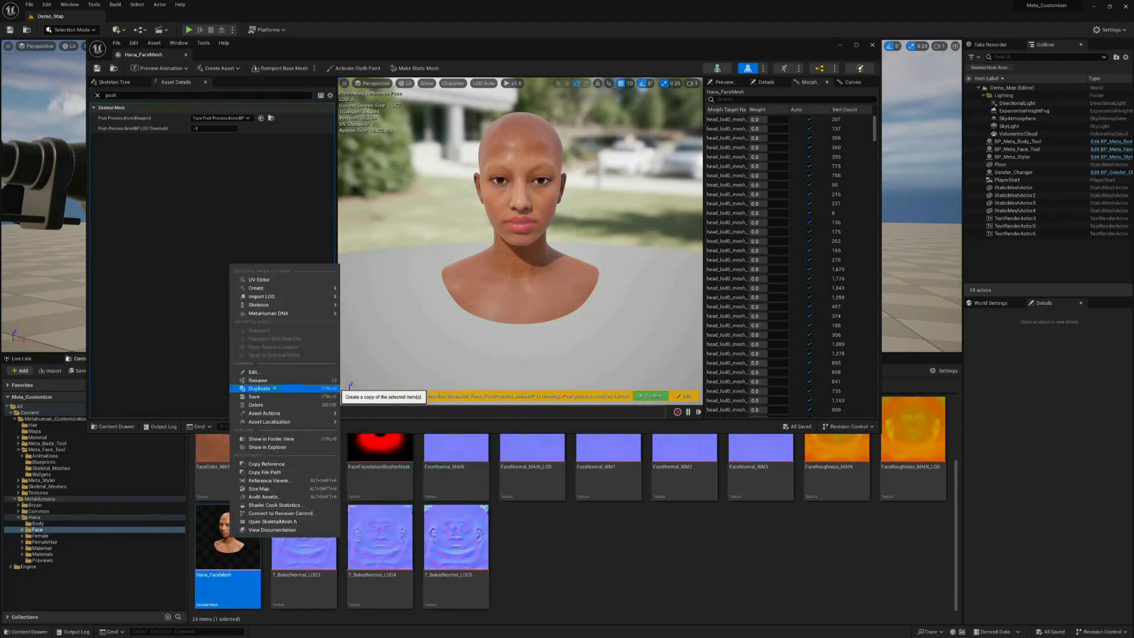
{"action": "left_click", "coordinate": [274, 388]}
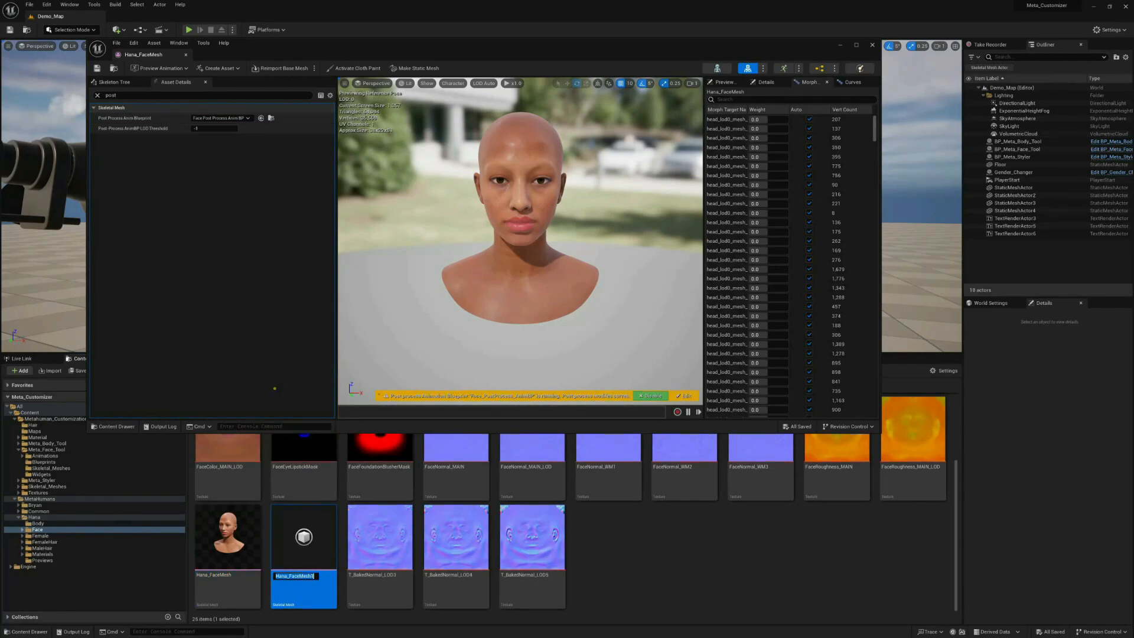
{"action": "left_click", "coordinate": [638, 587]}
{"action": "left_click", "coordinate": [638, 588]}
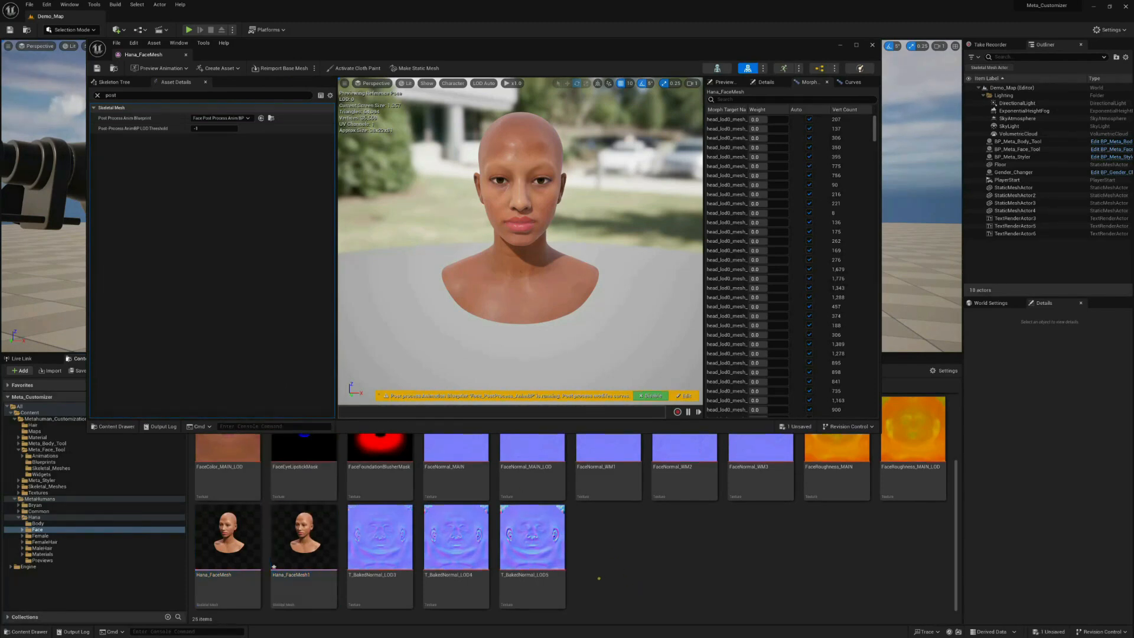
{"action": "key", "text": "ctrl+shift+s"}
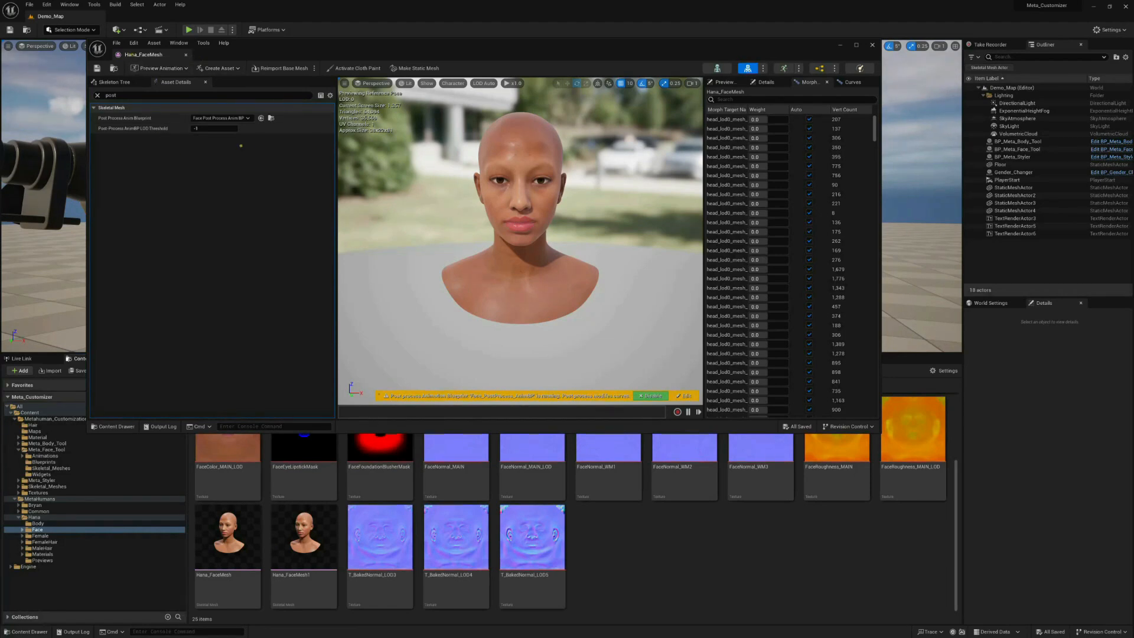
Set Hana_FaceMesh's Post Process Anim Blueprint to AnimBP_Face_Tool and save the mesh
{"action": "left_click", "coordinate": [209, 118]}
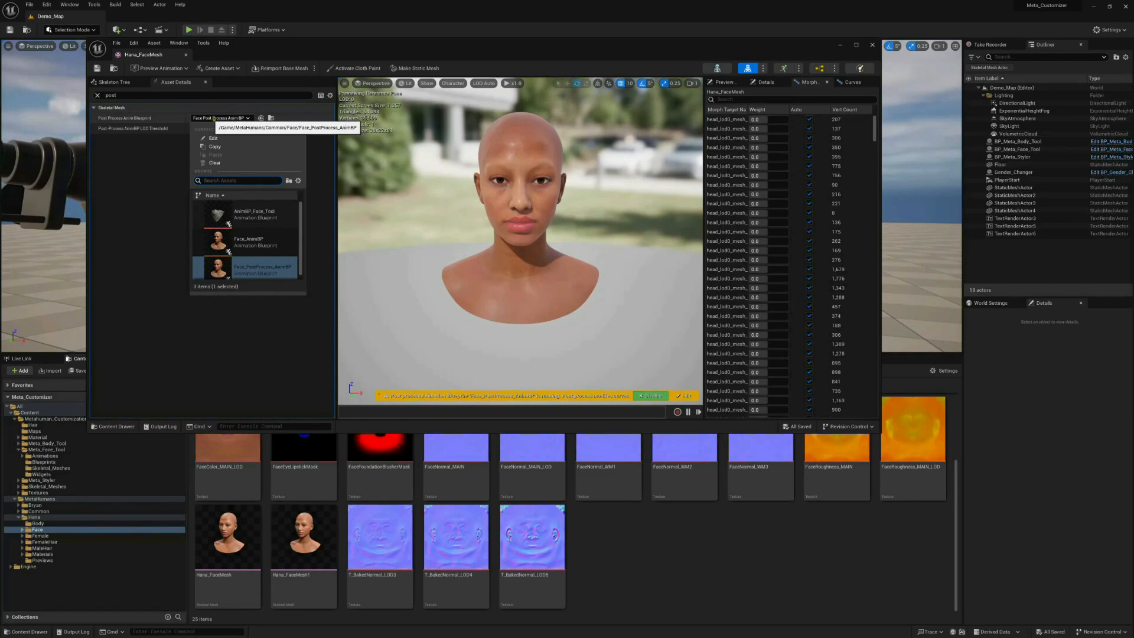
{"action": "scroll", "coordinate": [277, 242], "scroll_direction": "down", "scroll_amount": 1}
{"action": "scroll", "coordinate": [271, 239], "scroll_direction": "up", "scroll_amount": 1}
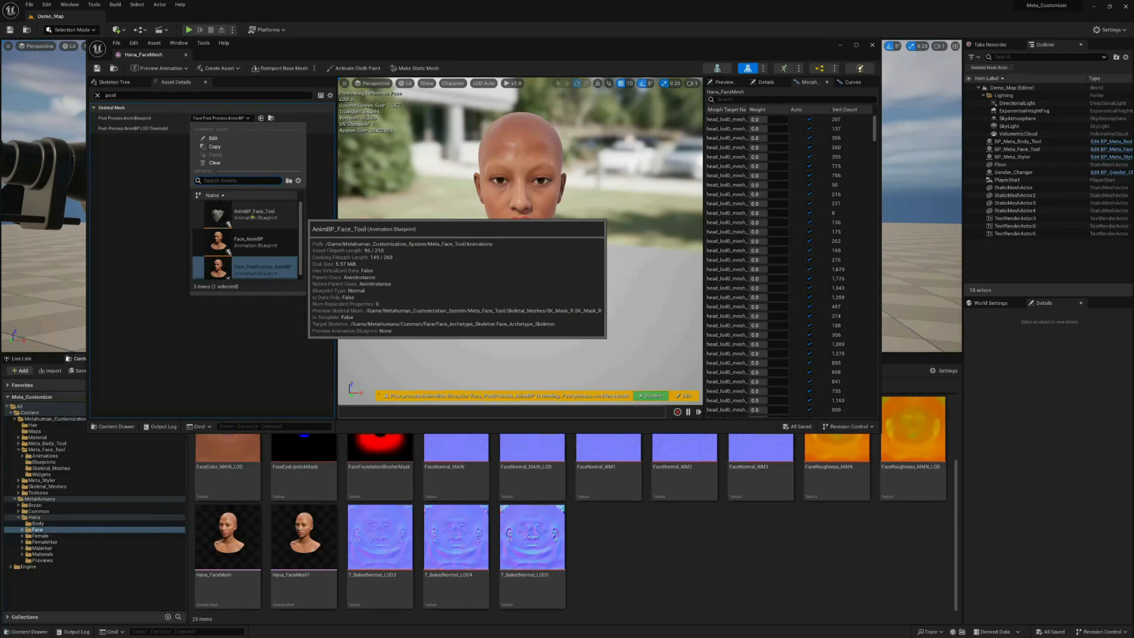
{"action": "left_click", "coordinate": [253, 216]}
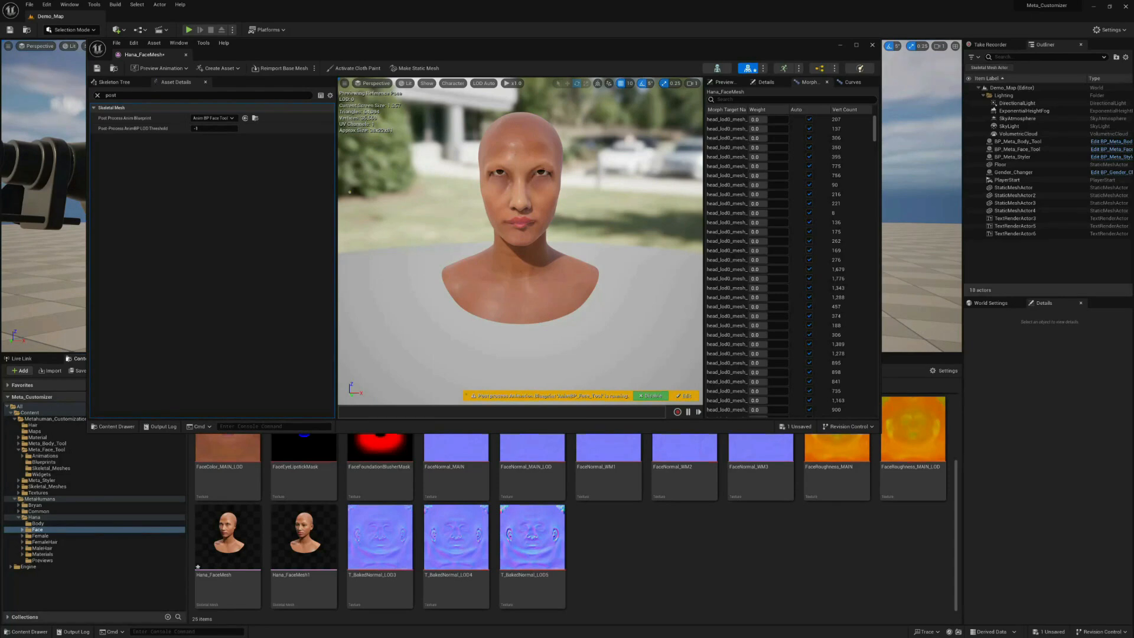
{"action": "left_click", "coordinate": [97, 68]}
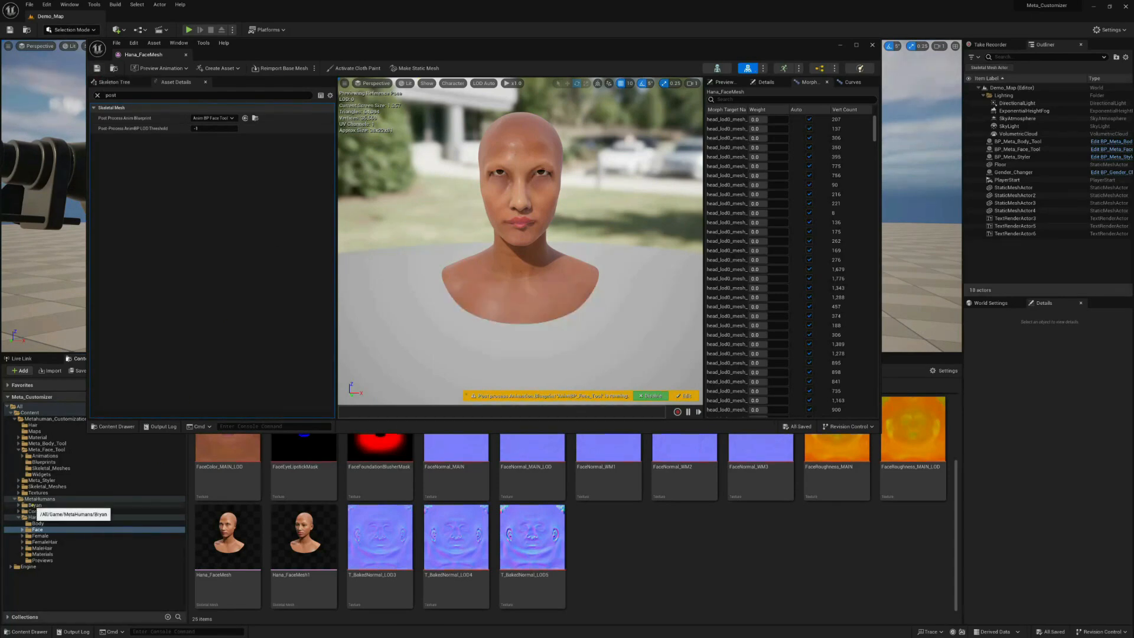
Go to the Face folder of the Bryan MetaHuman
{"action": "left_click", "coordinate": [35, 505]}
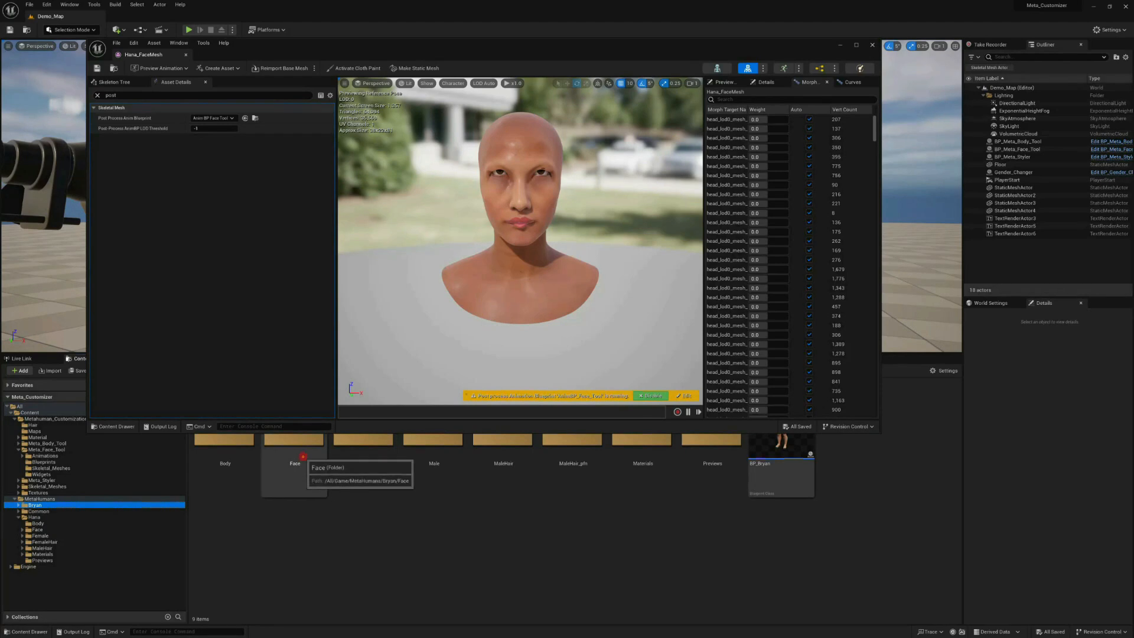
{"action": "double_click", "coordinate": [295, 458]}
{"action": "scroll", "coordinate": [316, 520], "scroll_direction": "down", "scroll_amount": 2}
{"action": "scroll", "coordinate": [316, 538], "scroll_direction": "up", "scroll_amount": 2}
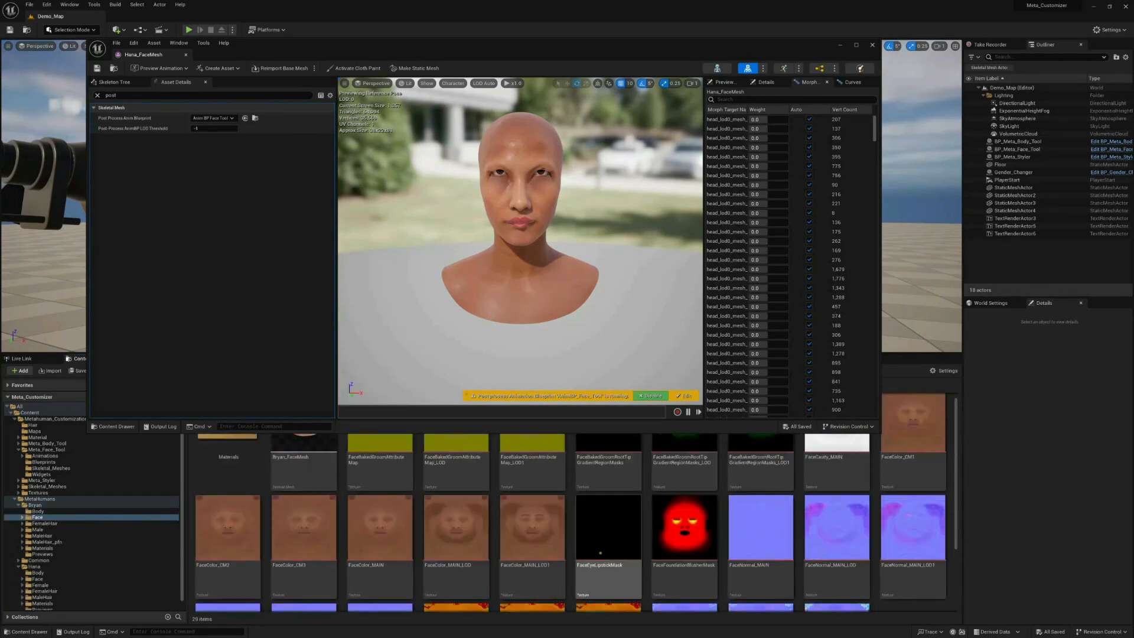
Open Bryan_FaceMesh, filter its asset details by "post" and set the Post Process Anim Blueprint to AnimBP_Face_Tool
{"action": "left_click", "coordinate": [298, 455]}
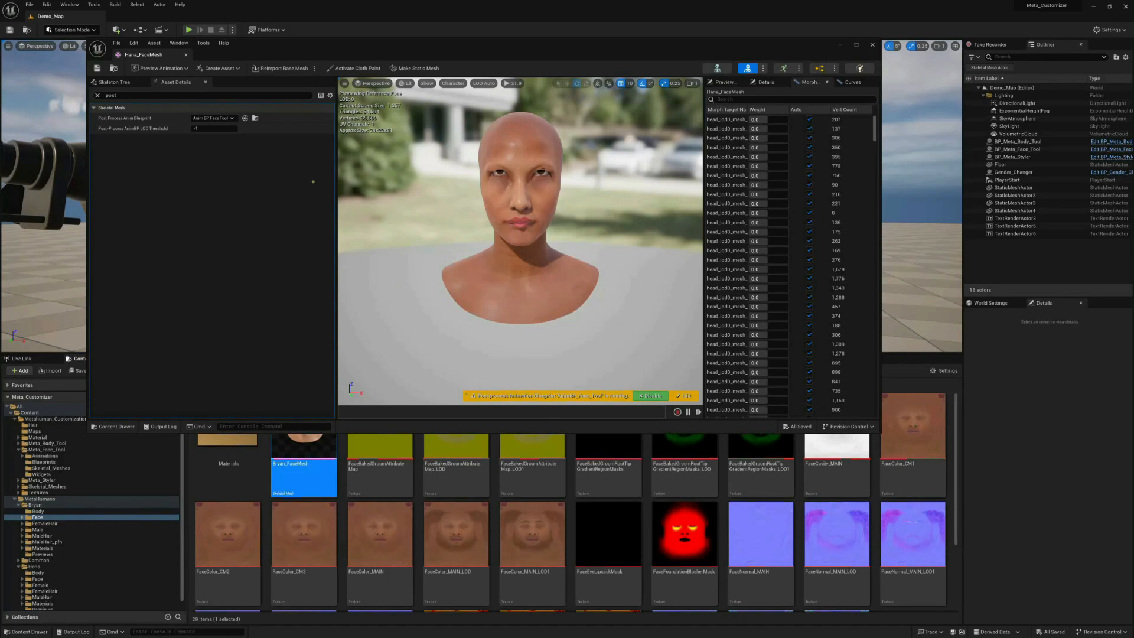
{"action": "double_click", "coordinate": [298, 455]}
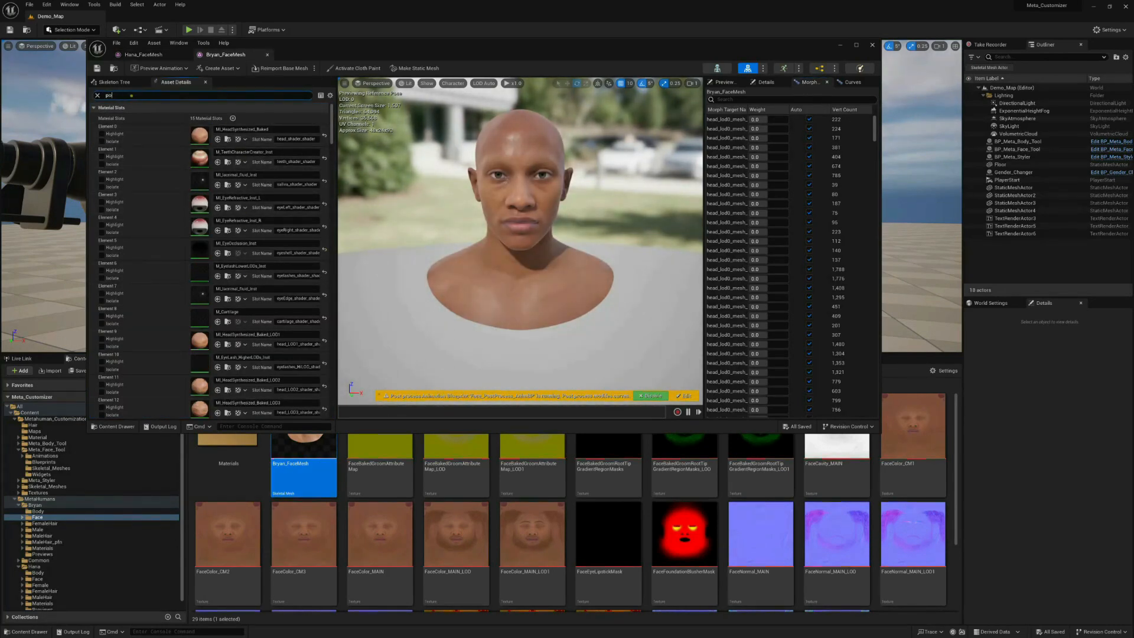
{"action": "left_click", "coordinate": [227, 119]}
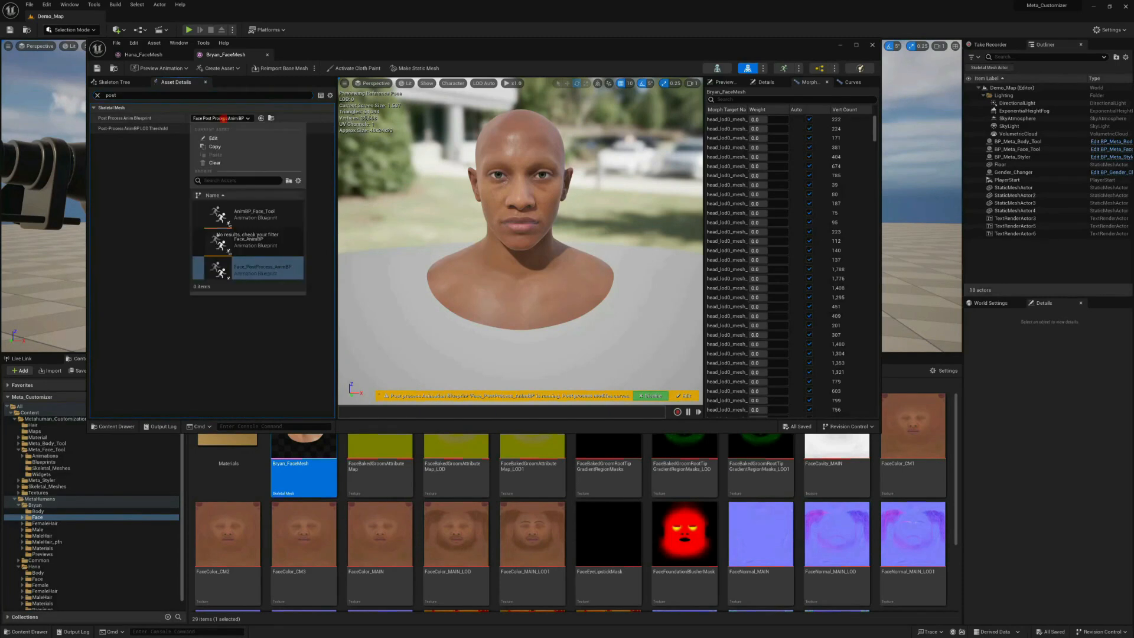
{"action": "left_click", "coordinate": [238, 217]}
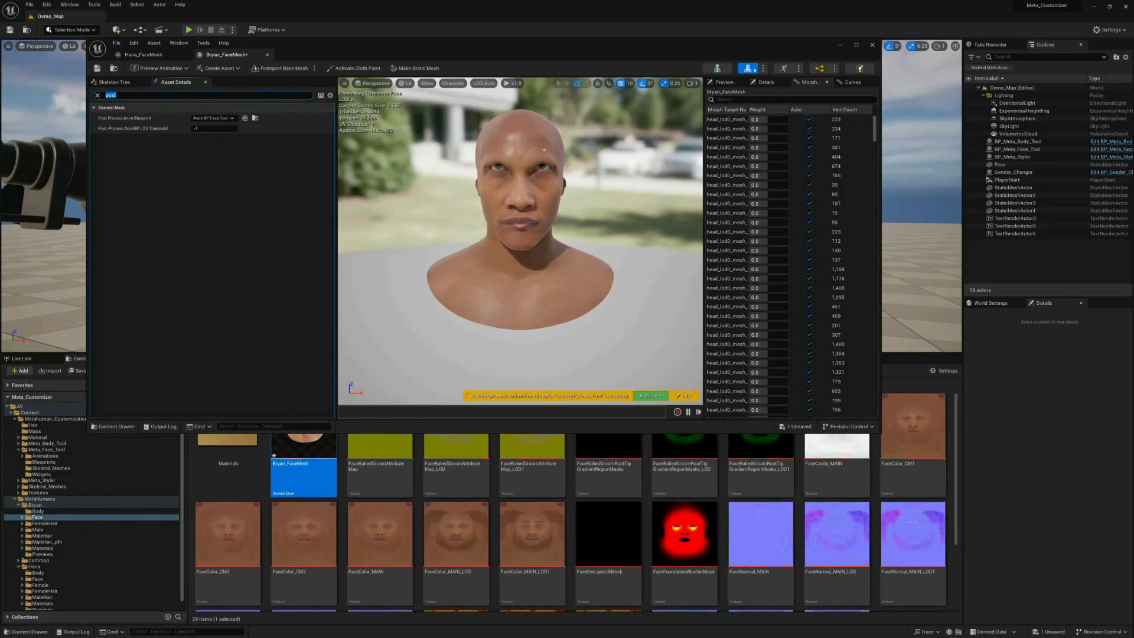
Save Bryan_FaceMesh and put its editor away to return to the level
{"action": "key", "text": "ctrl+s"}
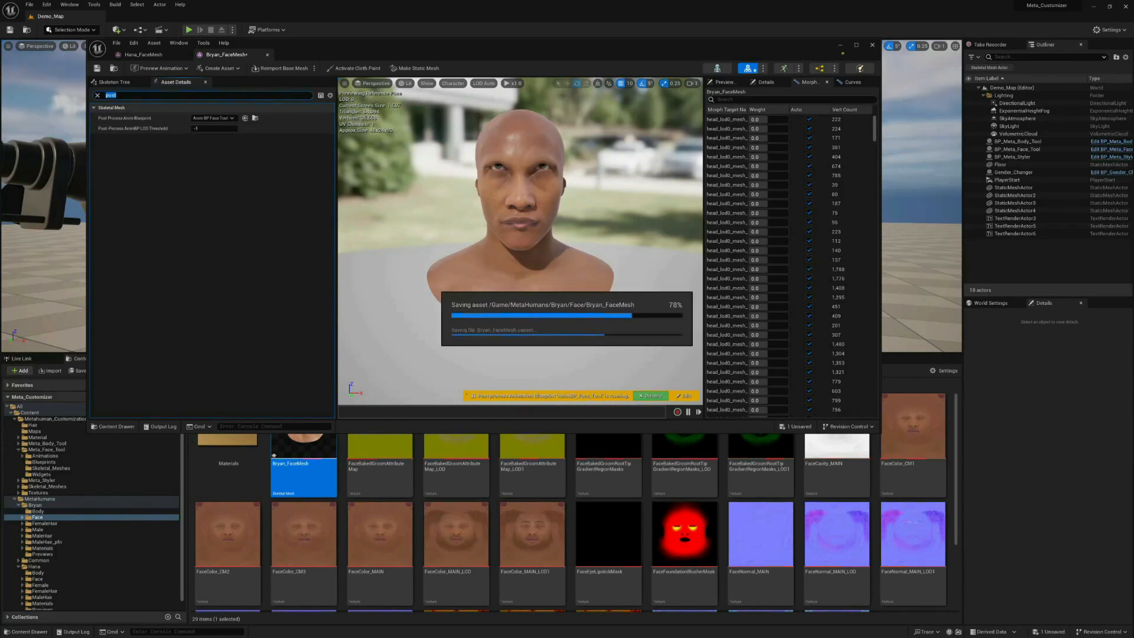
{"action": "left_click", "coordinate": [840, 44]}
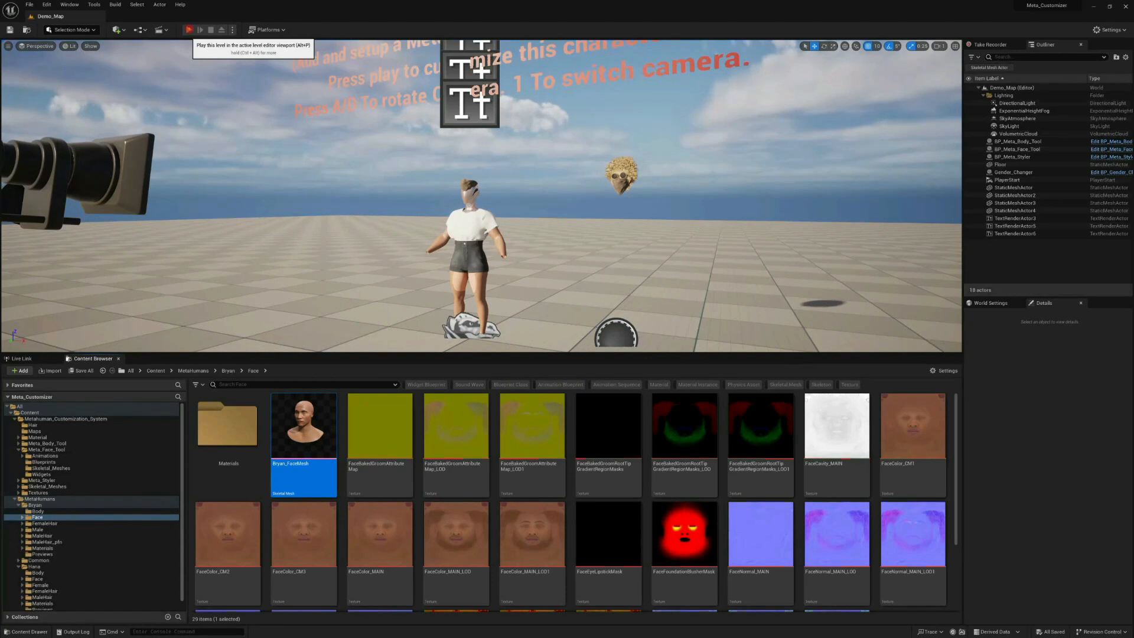
Play the level in full screen and get a close view of the male character's face
{"action": "left_click", "coordinate": [189, 30]}
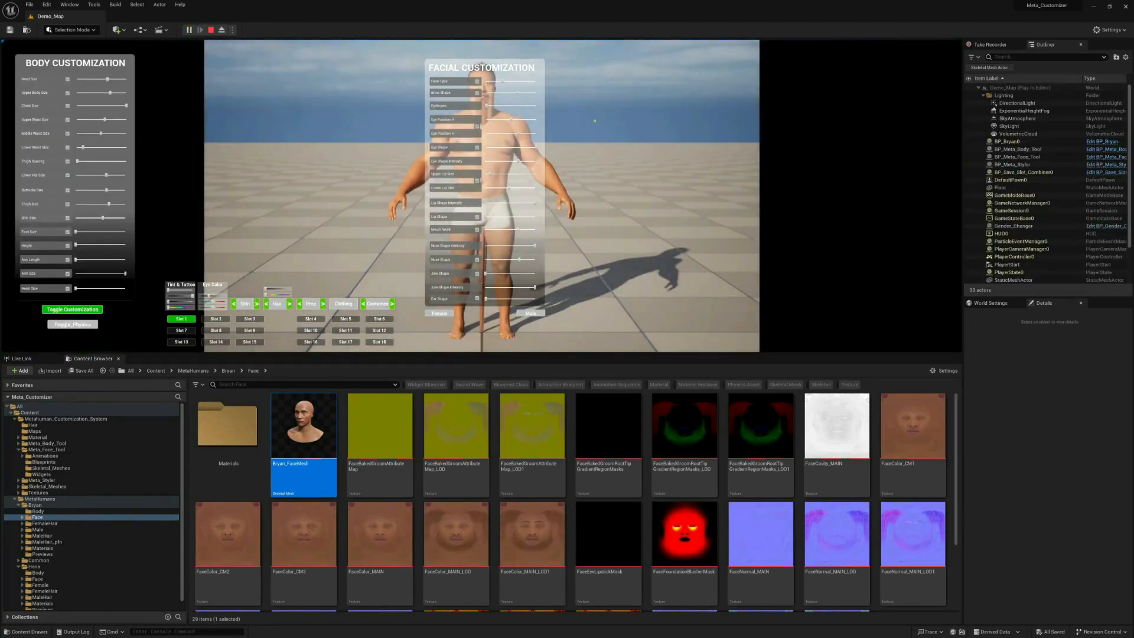
{"action": "key", "text": "F11"}
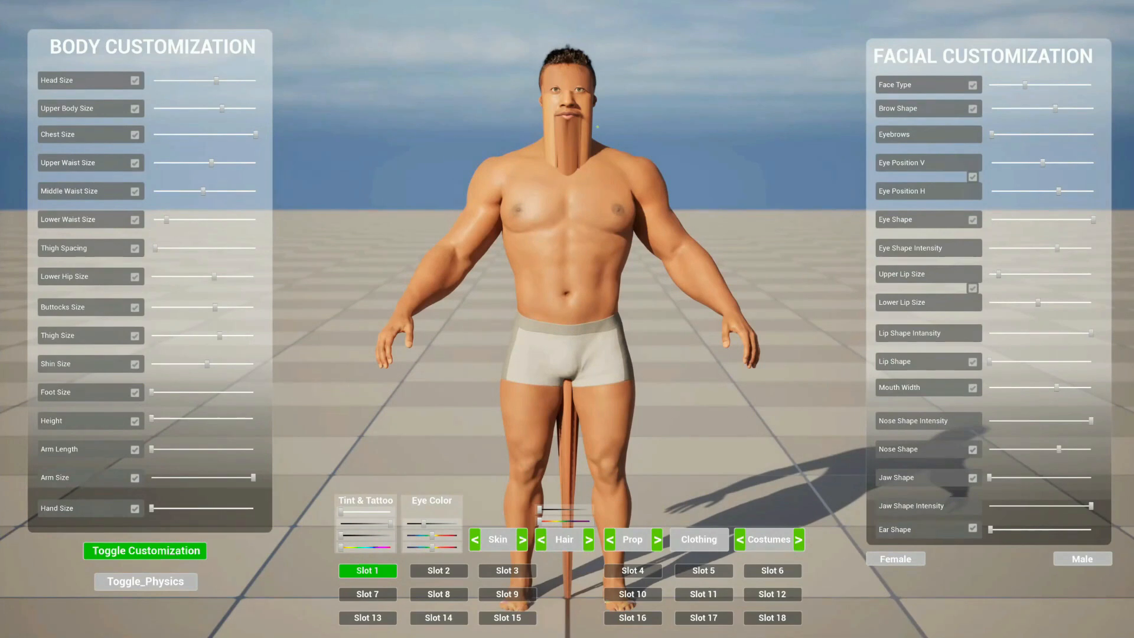
{"action": "scroll", "coordinate": [598, 126], "scroll_direction": "up", "scroll_amount": 5}
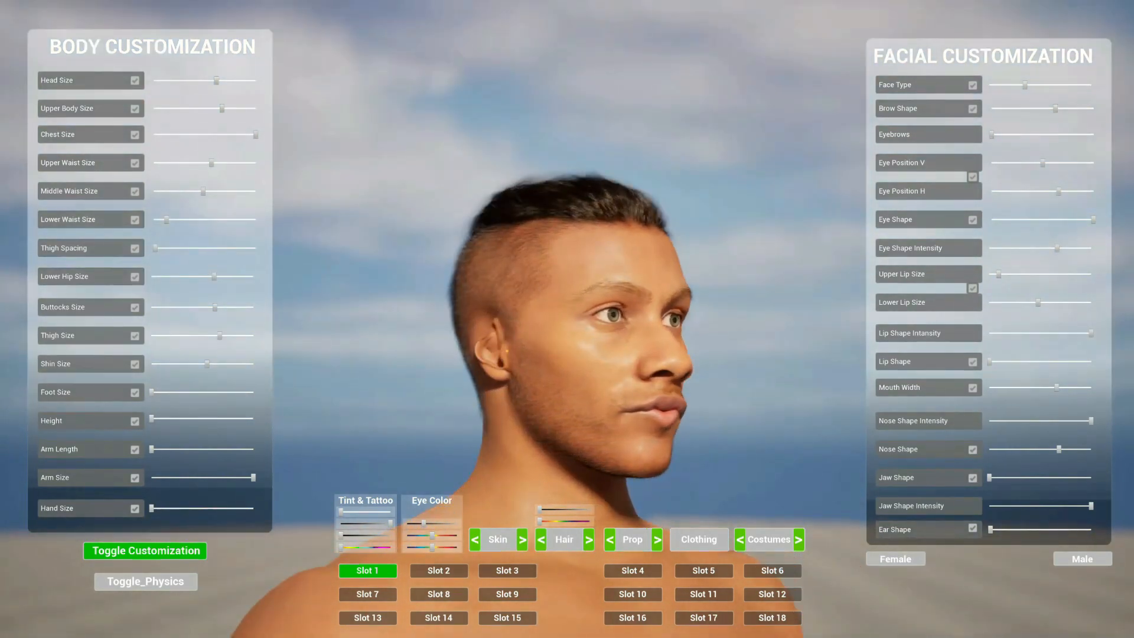
Test the Ear Shape, Nose Shape and Eye Shape sliders on the face, setting Nose Shape to maximum, and end the play session
{"action": "mouse_move", "coordinate": [992, 529]}
{"action": "left_mouse_down"}
{"action": "mouse_move", "coordinate": [1067, 529]}
{"action": "mouse_move", "coordinate": [989, 530]}
{"action": "left_mouse_up"}
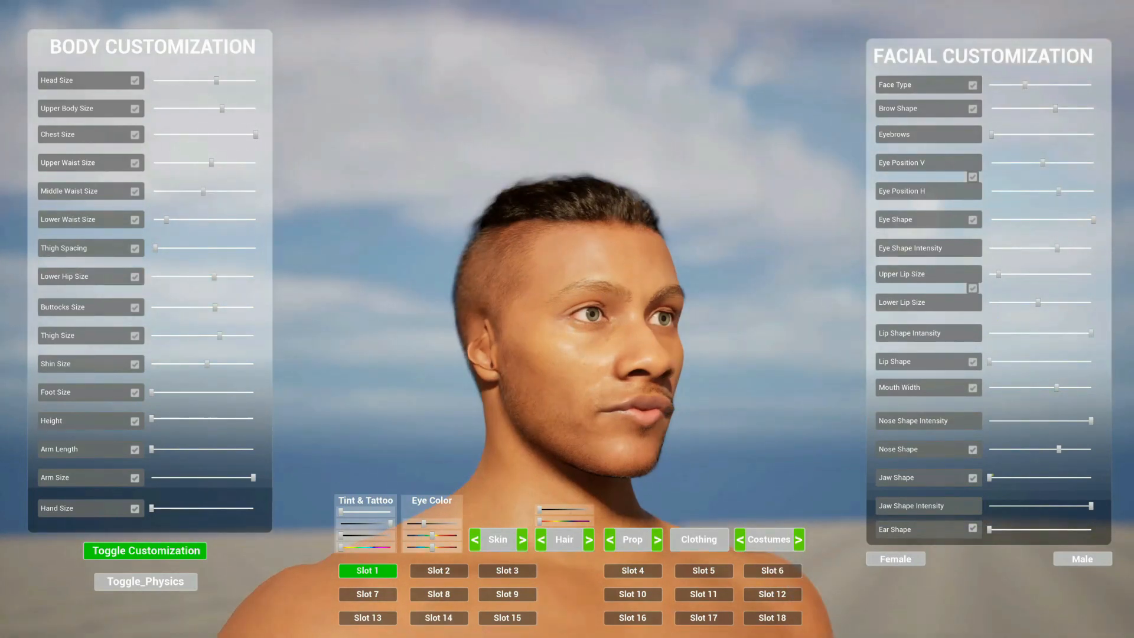
{"action": "left_click_drag", "start_coordinate": [1013, 456], "coordinate": [996, 458]}
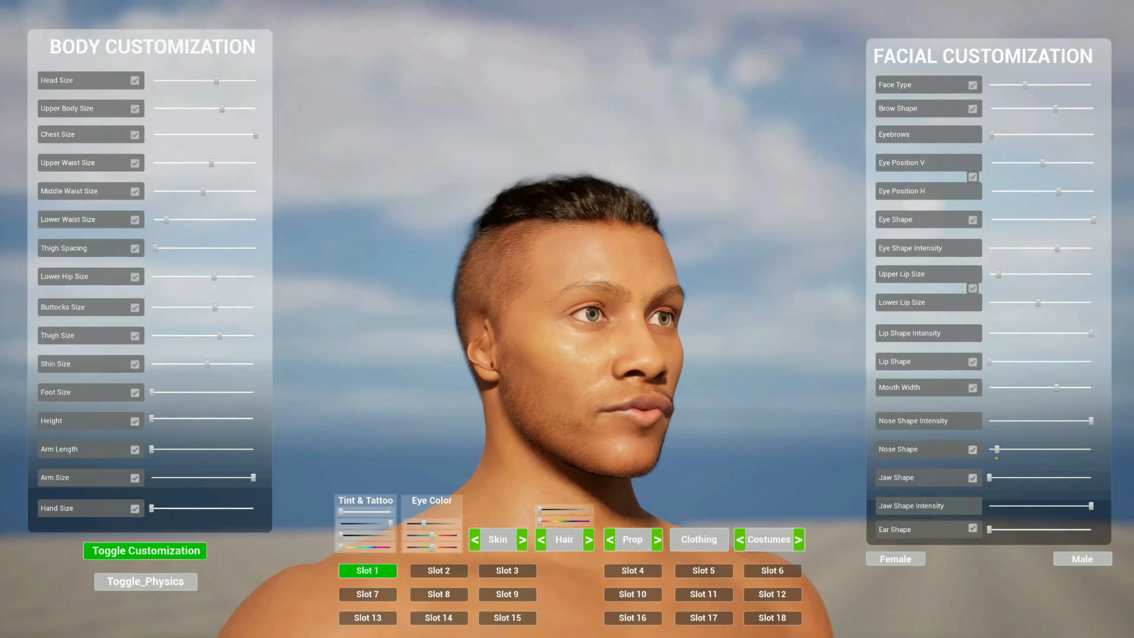
{"action": "left_click_drag", "start_coordinate": [1069, 458], "coordinate": [1118, 457]}
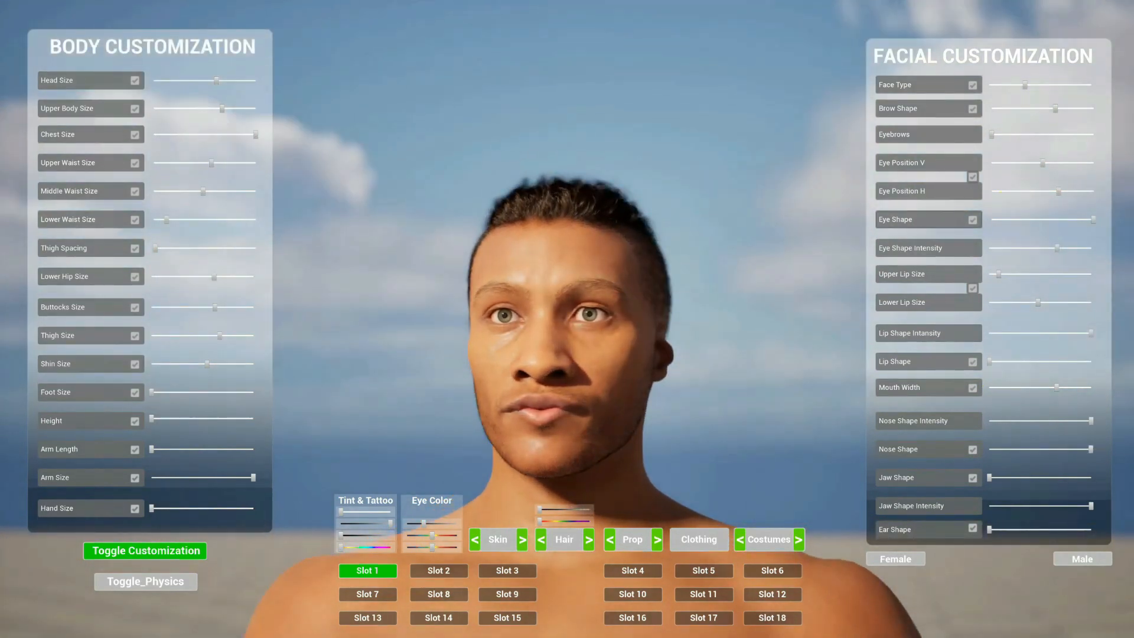
{"action": "mouse_move", "coordinate": [1092, 221]}
{"action": "left_mouse_down"}
{"action": "mouse_move", "coordinate": [992, 220]}
{"action": "mouse_move", "coordinate": [1093, 220]}
{"action": "left_mouse_up"}
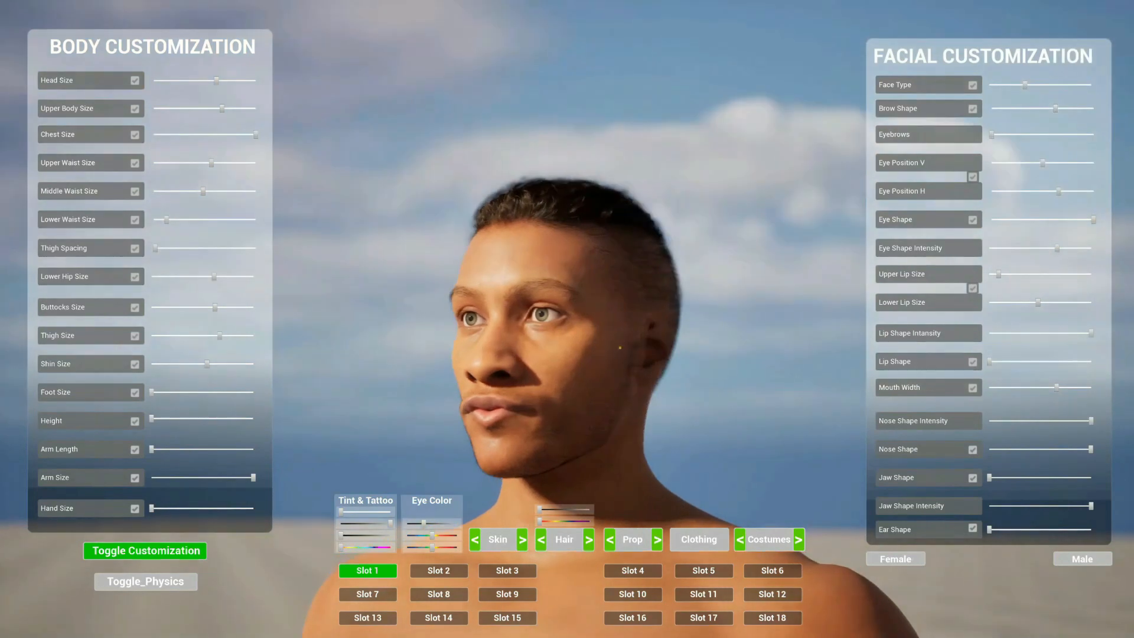
{"action": "key", "text": "Escape"}
{"action": "right_click_drag", "start_coordinate": [705, 280], "coordinate": [709, 280]}
{"action": "key", "text": "F11"}
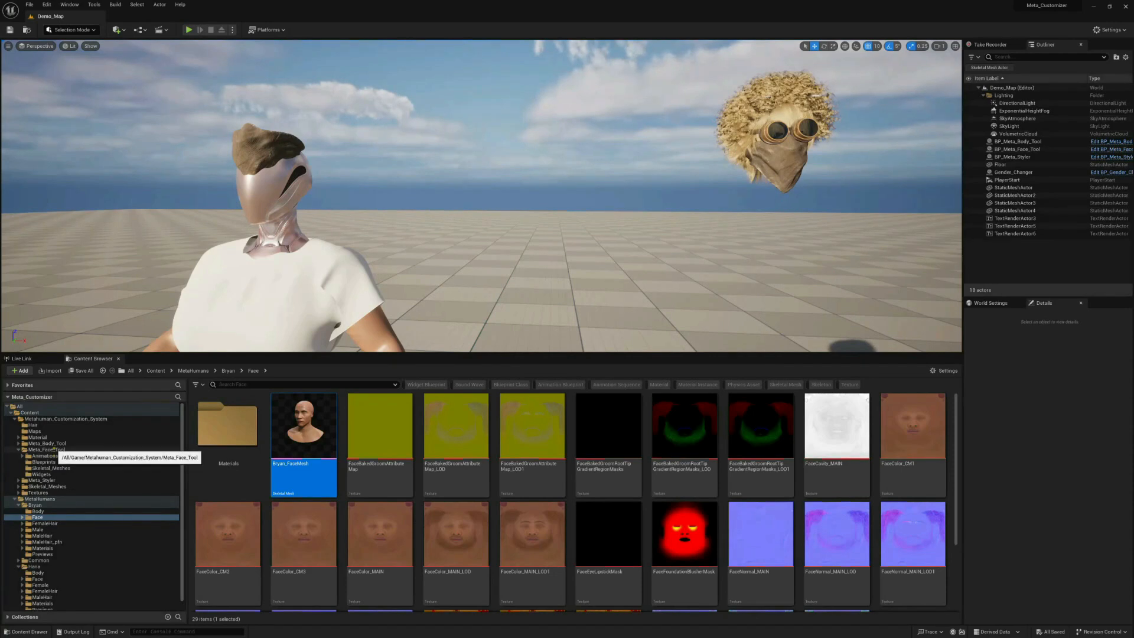
Go to the Animations folder of Meta_Face_Tool in Metahuman_Customization_System
{"action": "left_click", "coordinate": [52, 450]}
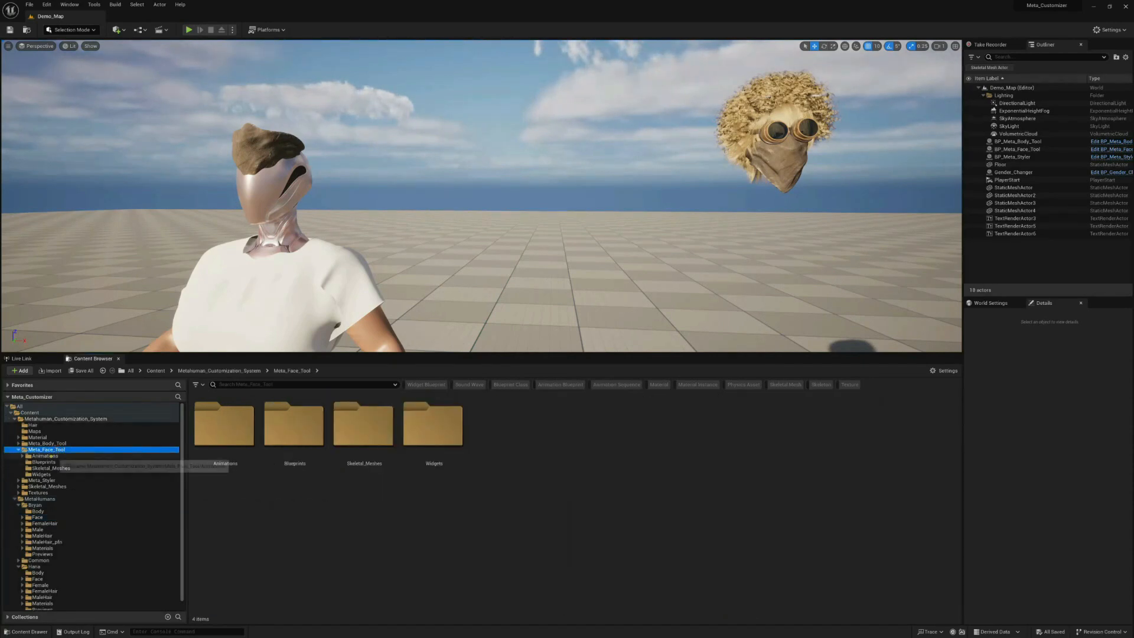
{"action": "left_click", "coordinate": [46, 456]}
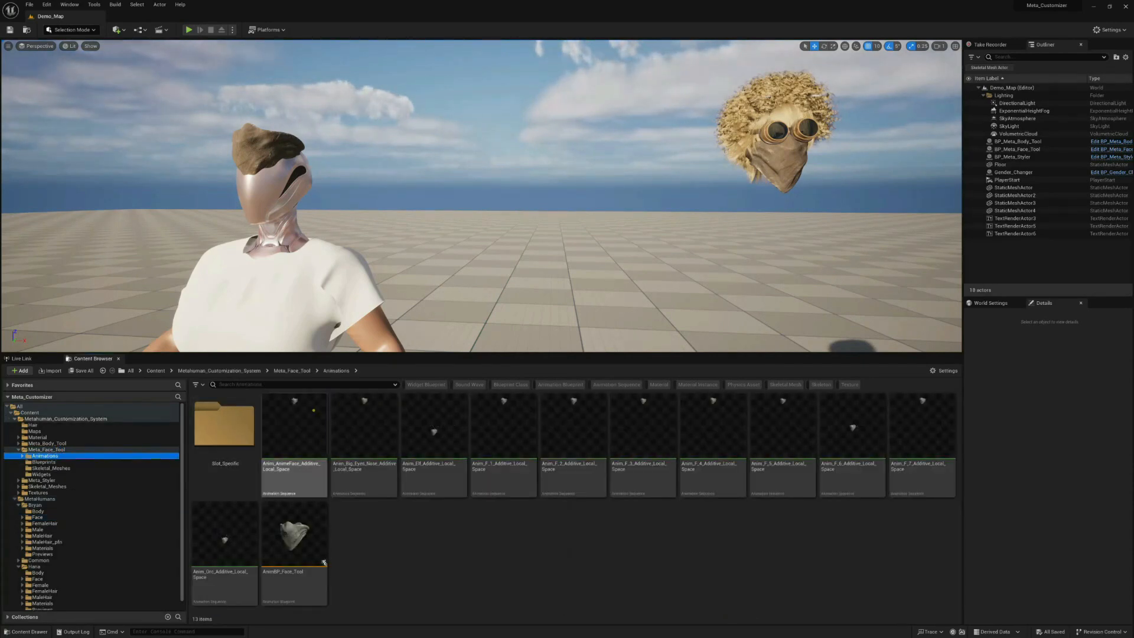
{"action": "left_click", "coordinate": [39, 418]}
{"action": "left_click", "coordinate": [39, 451]}
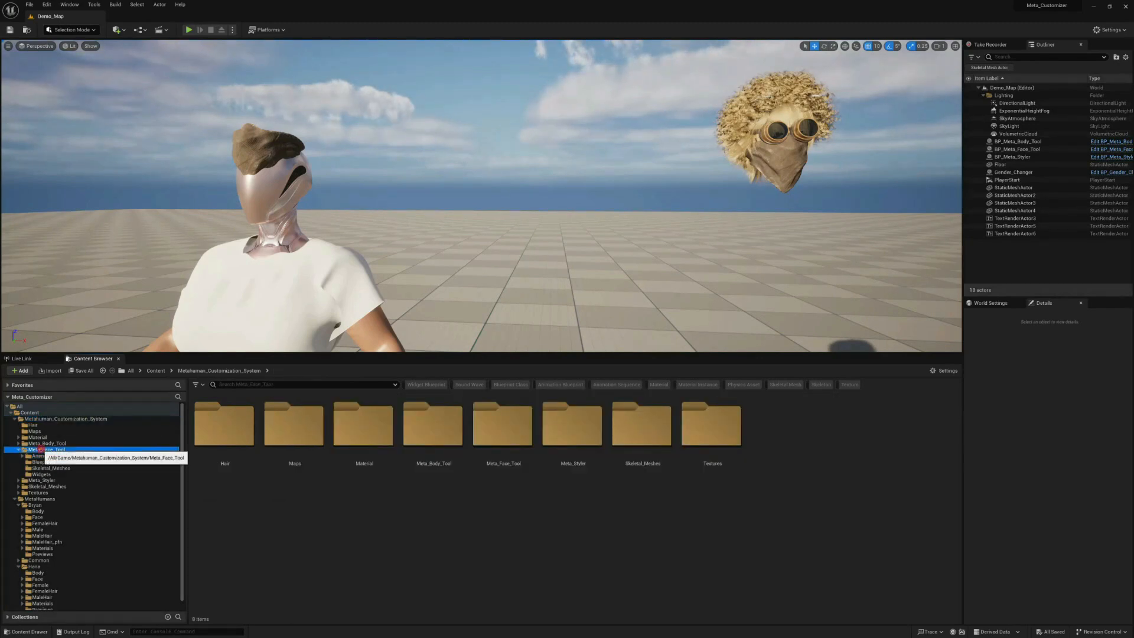
{"action": "left_click", "coordinate": [45, 456]}
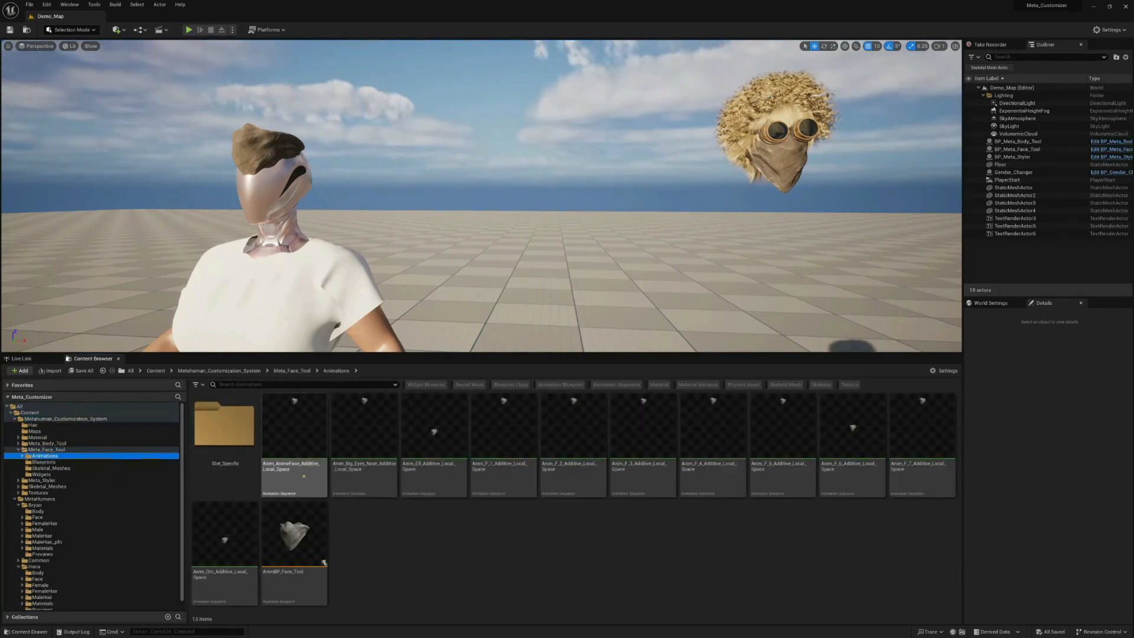
Start Reimport with New Source for all animation sequences from Anim_AnimeFace_Additive_Local_Space to Anim_Orc_Additive_Local_Space
{"action": "left_click", "coordinate": [285, 426]}
{"action": "left_click", "coordinate": [233, 533], "text": "shift"}
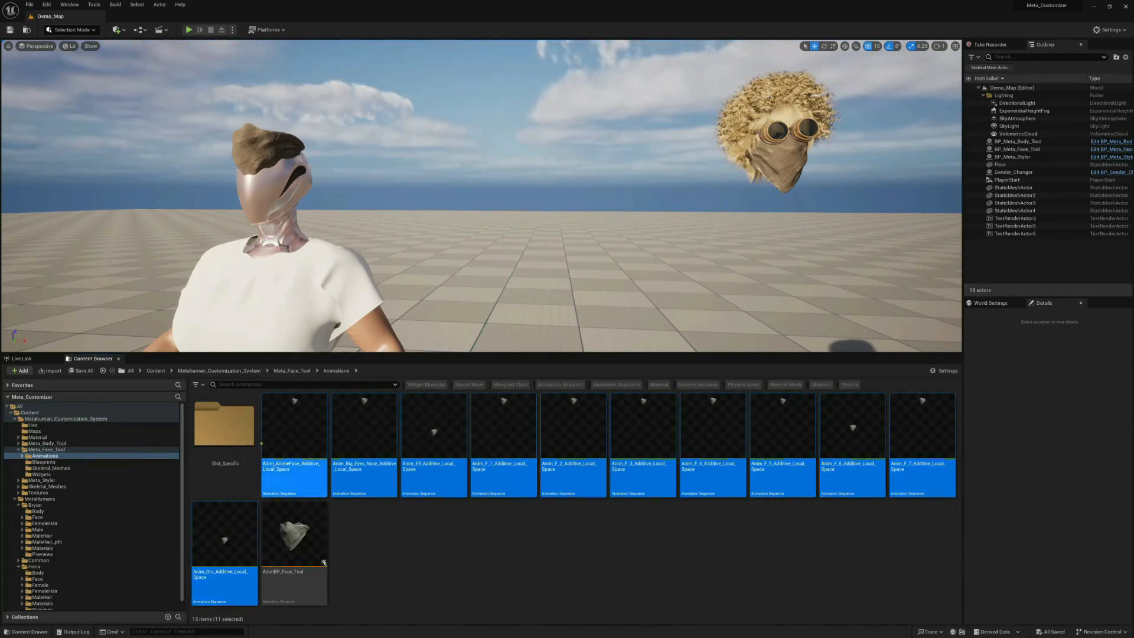
{"action": "right_click", "coordinate": [294, 401]}
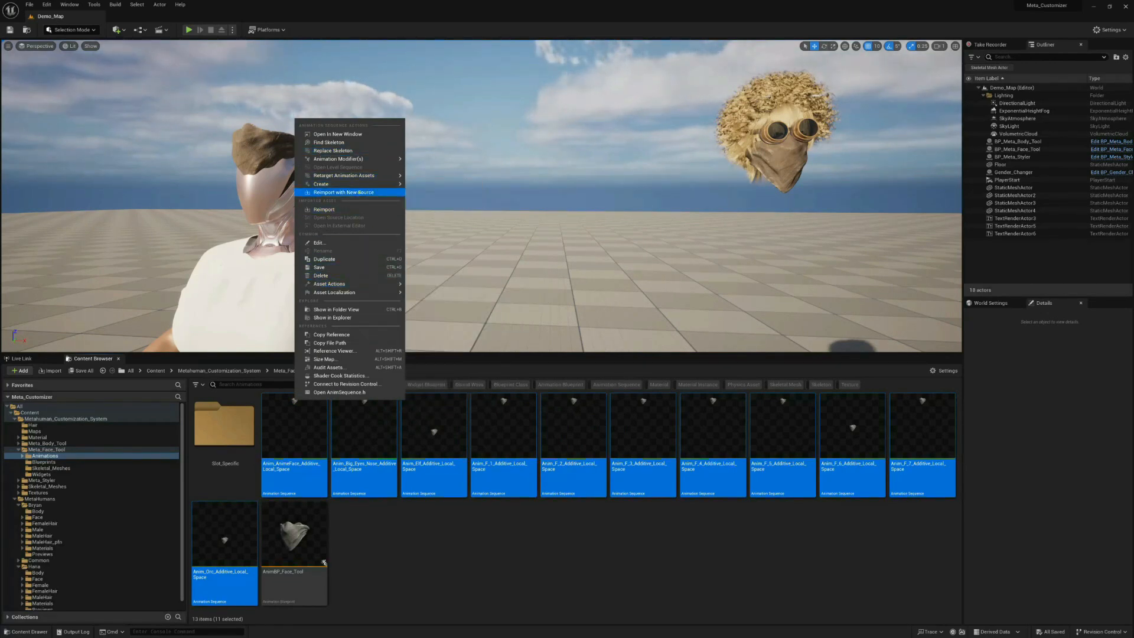
{"action": "left_click", "coordinate": [358, 192]}
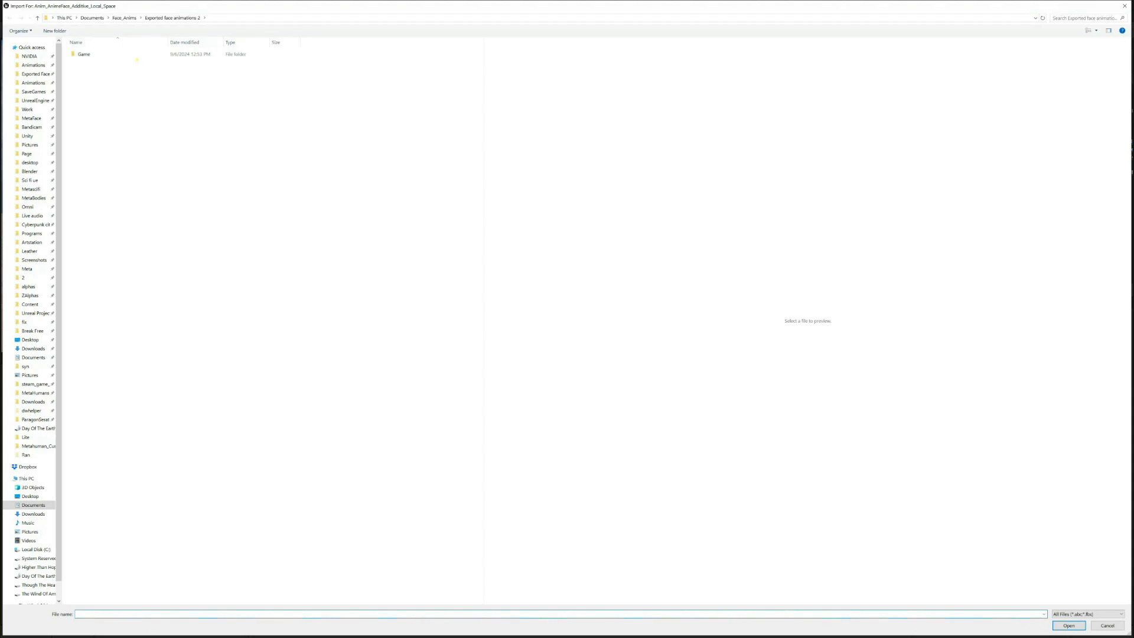
Browse to Face_Anims > Exported face animations 2 > Game > Metahuman_Customization_System > Meta_Face_Tool > Animations for the source files
{"action": "left_click", "coordinate": [135, 17]}
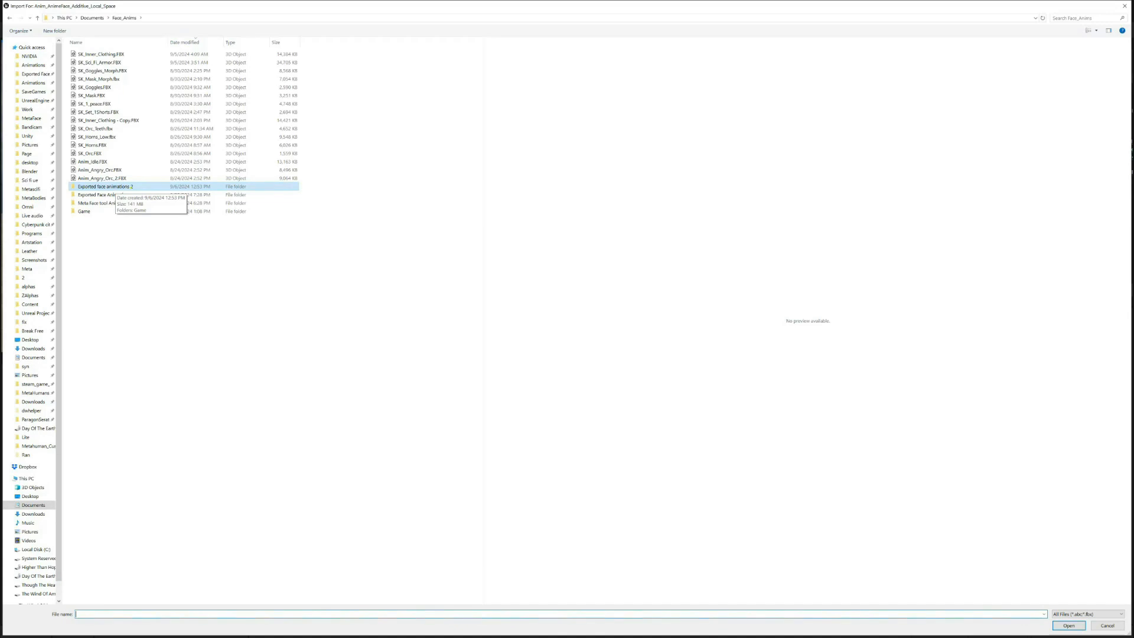
{"action": "double_click", "coordinate": [129, 186]}
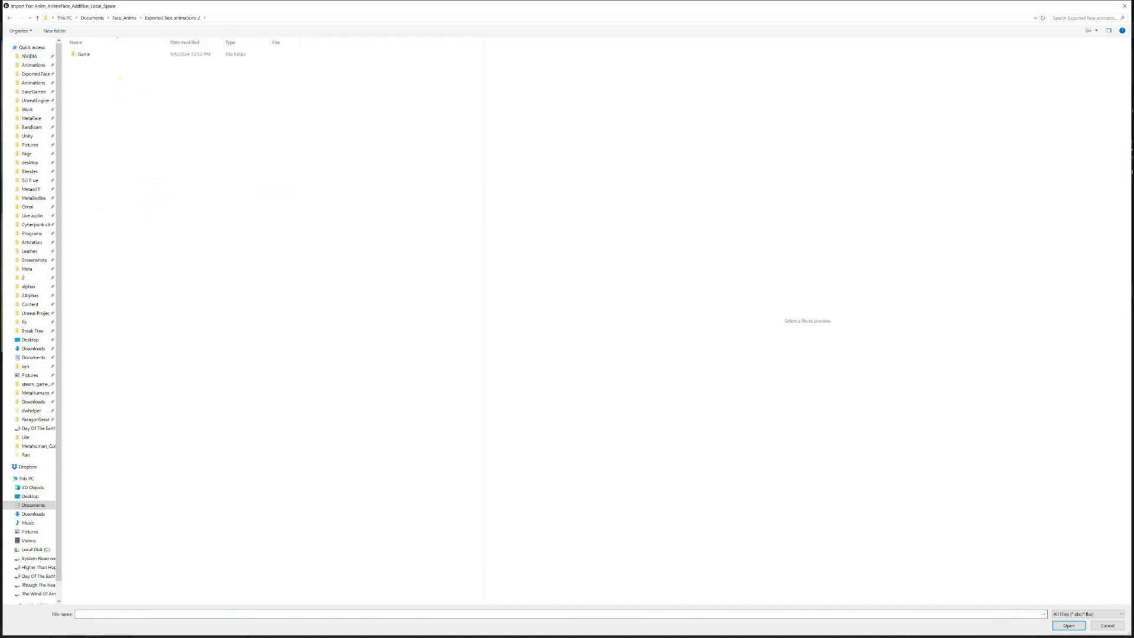
{"action": "double_click", "coordinate": [104, 54]}
{"action": "double_click", "coordinate": [104, 55]}
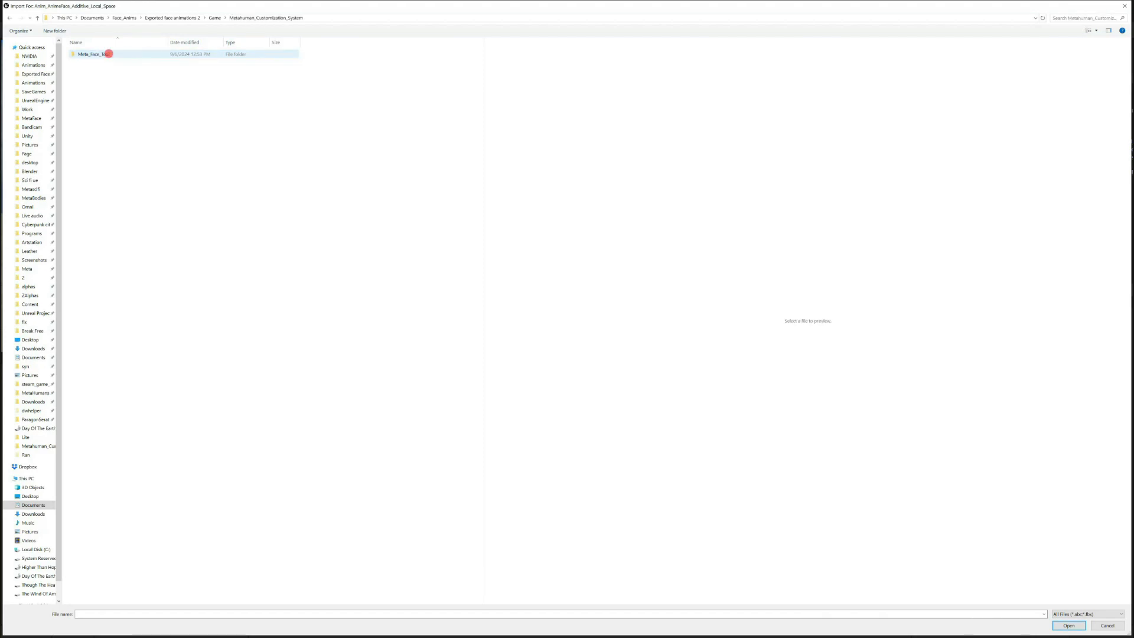
{"action": "double_click", "coordinate": [96, 53]}
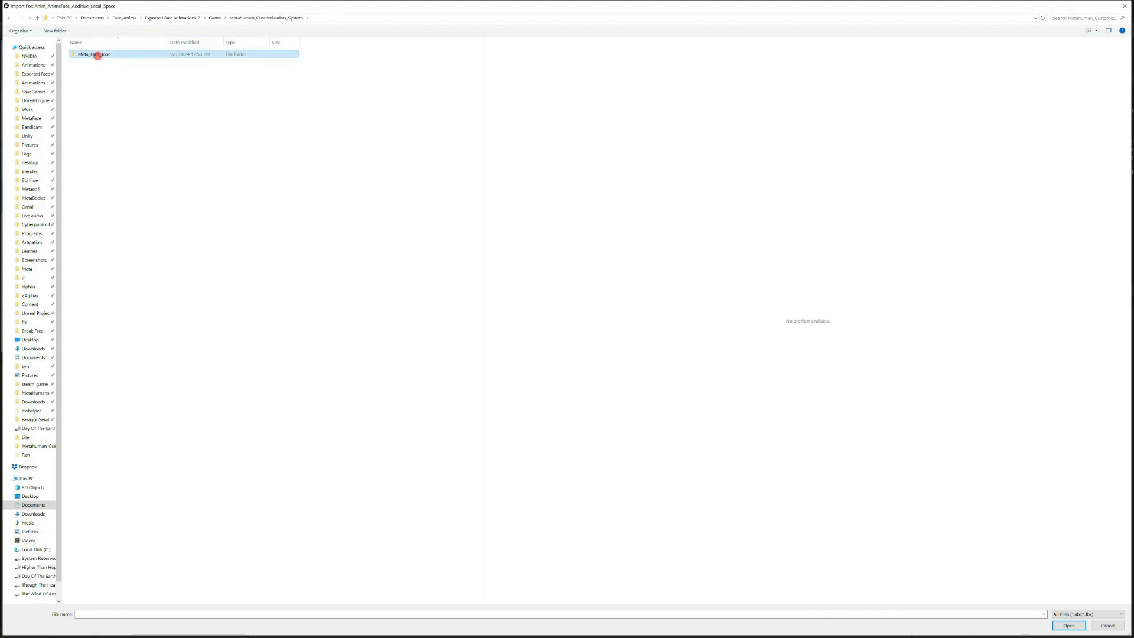
{"action": "double_click", "coordinate": [95, 54]}
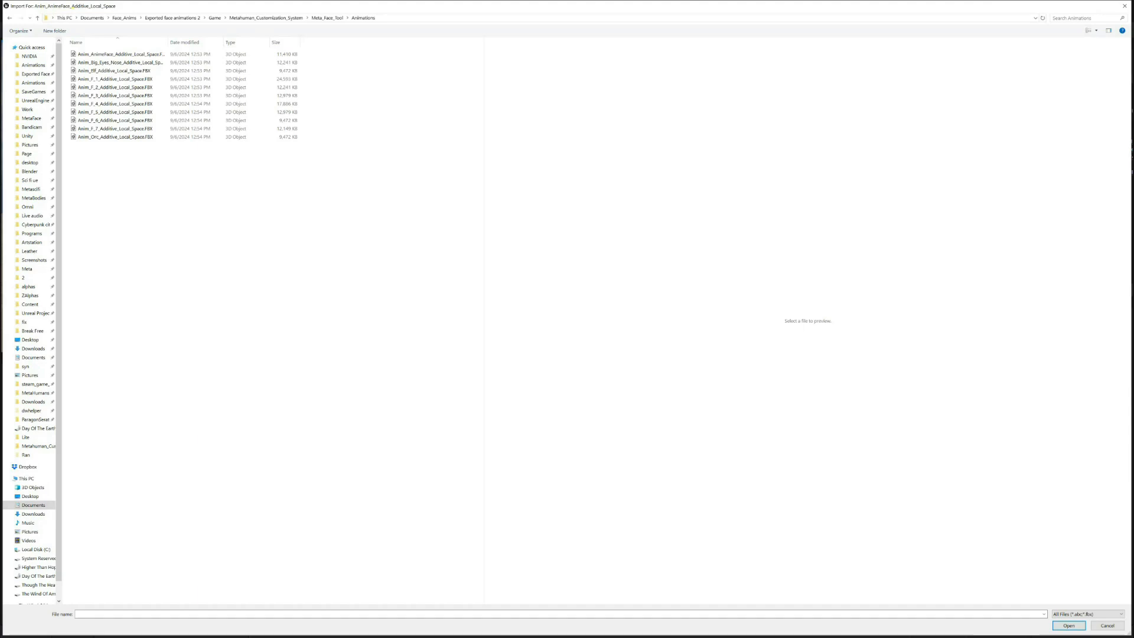
Reimport the AnimeFace, Big_Eyes_Nose and Elf animations from their matching Additive_Local_Space FBX files
{"action": "left_click", "coordinate": [124, 55]}
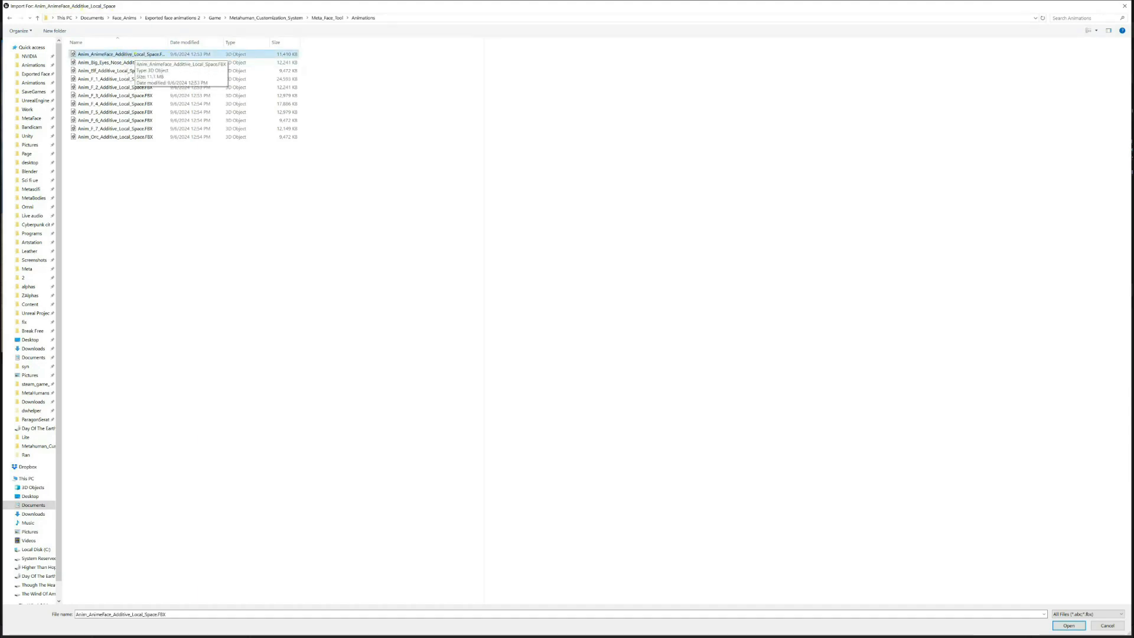
{"action": "double_click", "coordinate": [126, 54]}
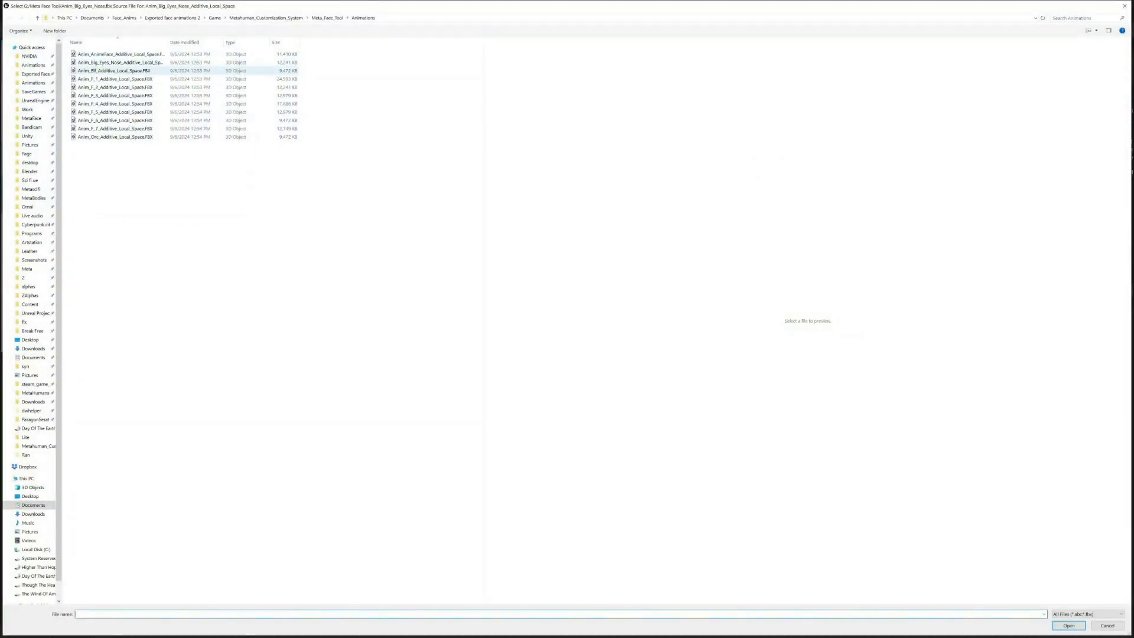
{"action": "left_click", "coordinate": [100, 62]}
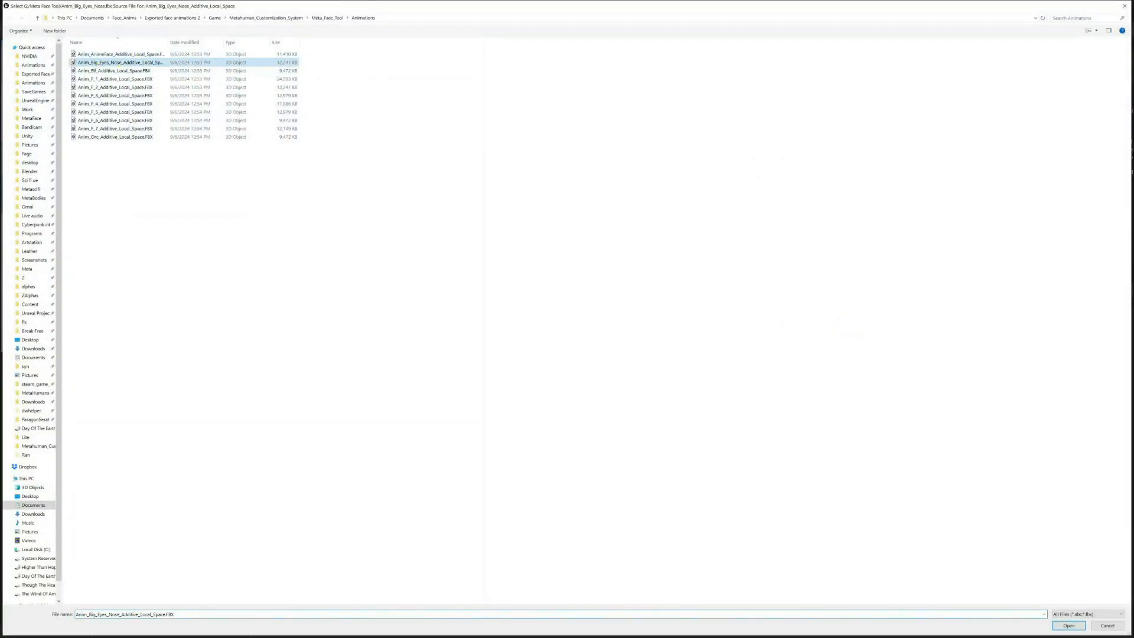
{"action": "double_click", "coordinate": [106, 62]}
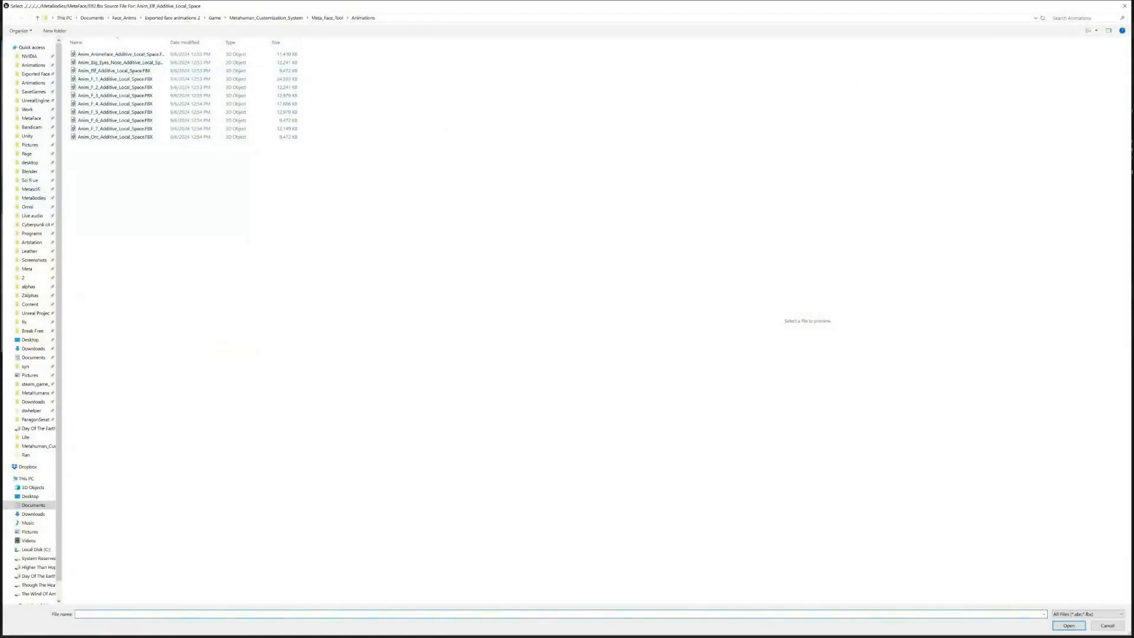
{"action": "left_click", "coordinate": [118, 70]}
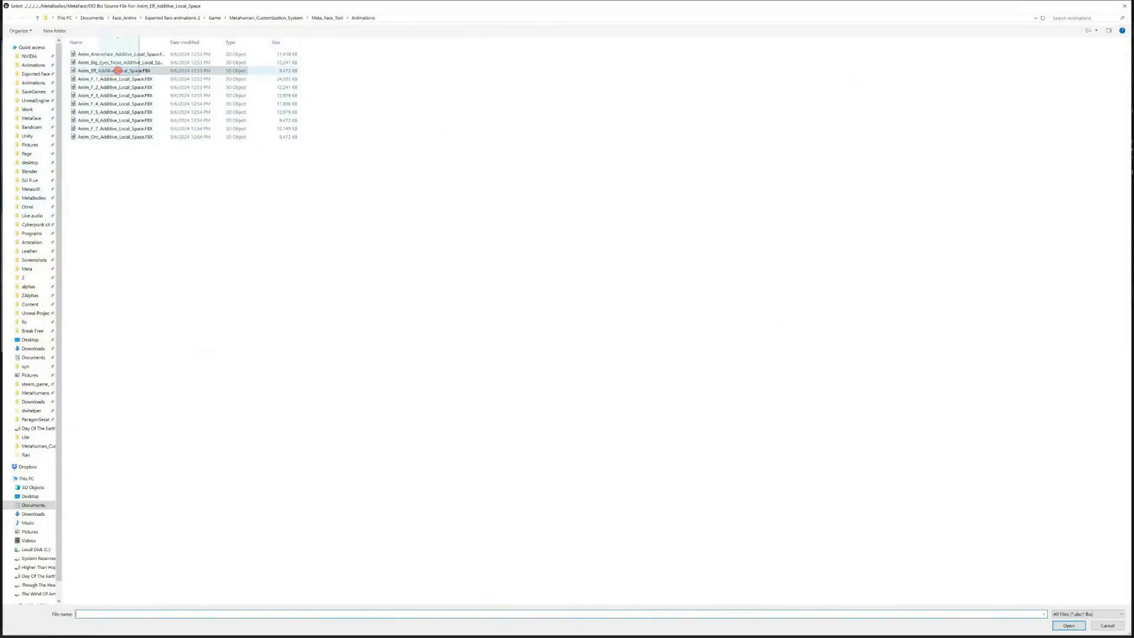
{"action": "double_click", "coordinate": [102, 70]}
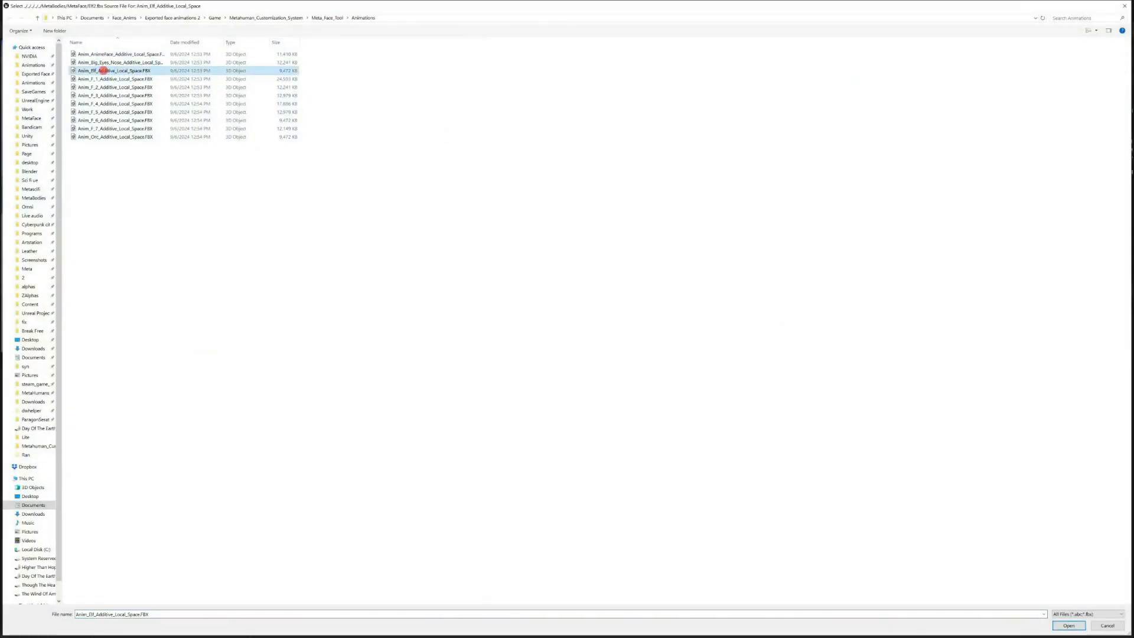
Reimport the F_1, F_2, F_3 and F_4 animations from their matching Additive_Local_Space FBX files
{"action": "left_click", "coordinate": [102, 79]}
{"action": "double_click", "coordinate": [103, 79]}
{"action": "double_click", "coordinate": [102, 87]}
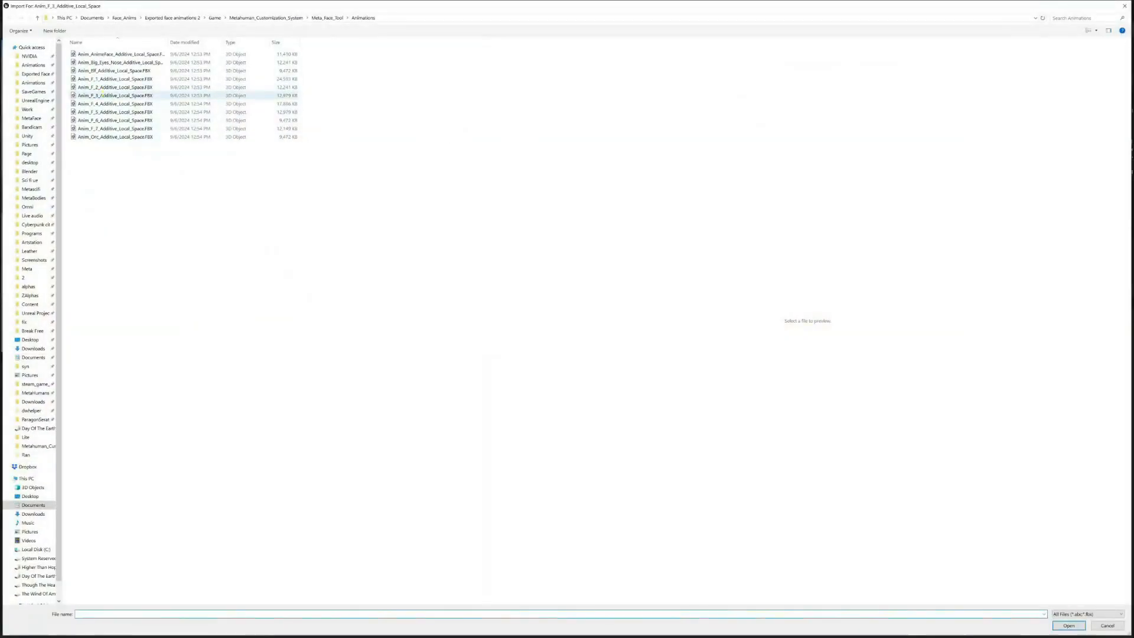
{"action": "double_click", "coordinate": [101, 96]}
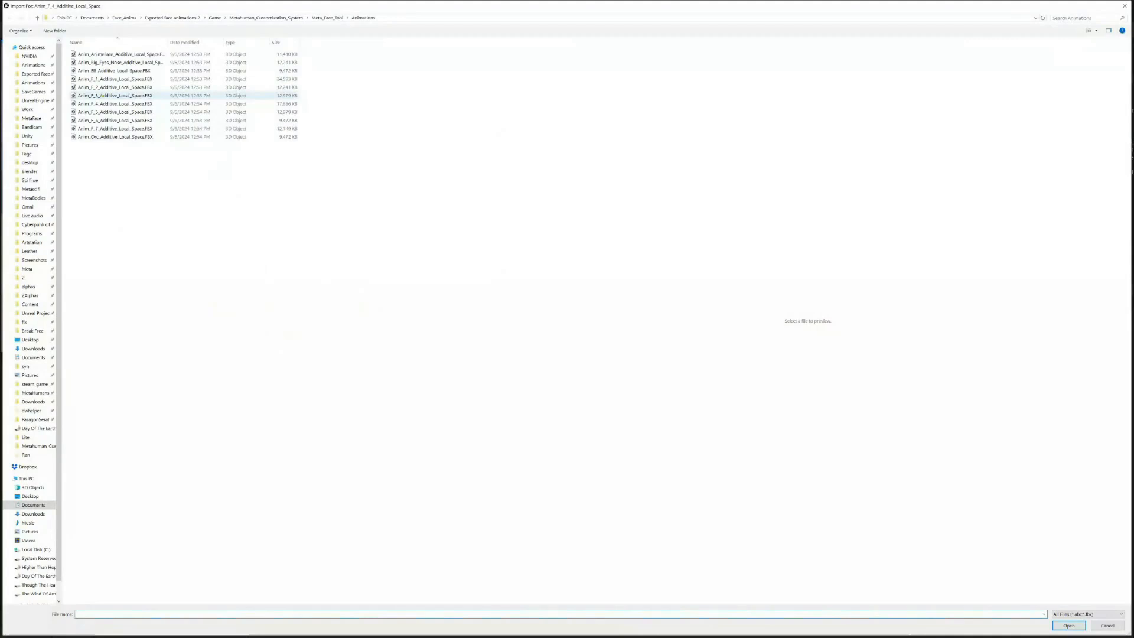
{"action": "double_click", "coordinate": [101, 103]}
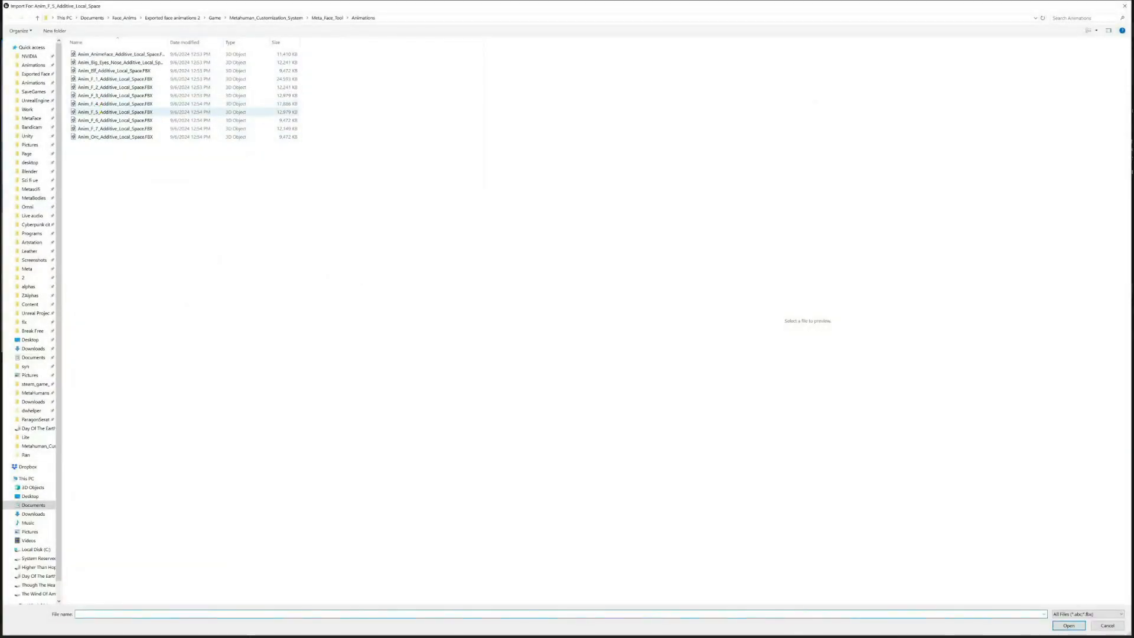
Reimport the F_5 and F_6 animations from Anim_F_5_Additive_Local_Space.FBX and Anim_F_6_Additive_Local_Space.FBX
{"action": "left_click", "coordinate": [100, 113]}
{"action": "double_click", "coordinate": [104, 112]}
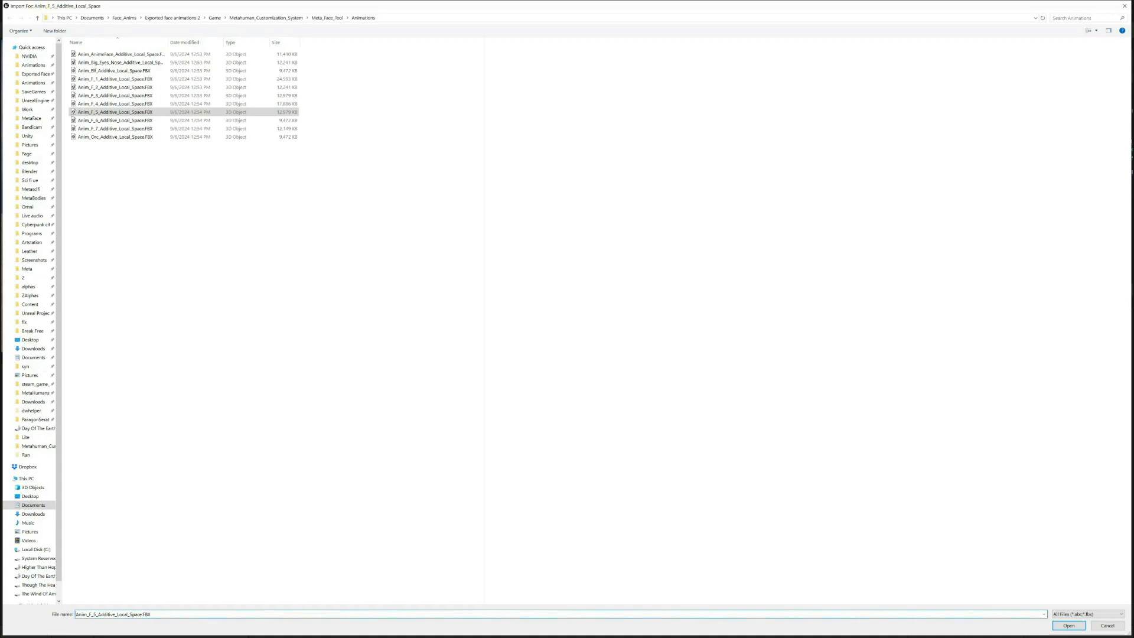
{"action": "left_click", "coordinate": [110, 113]}
{"action": "double_click", "coordinate": [110, 112]}
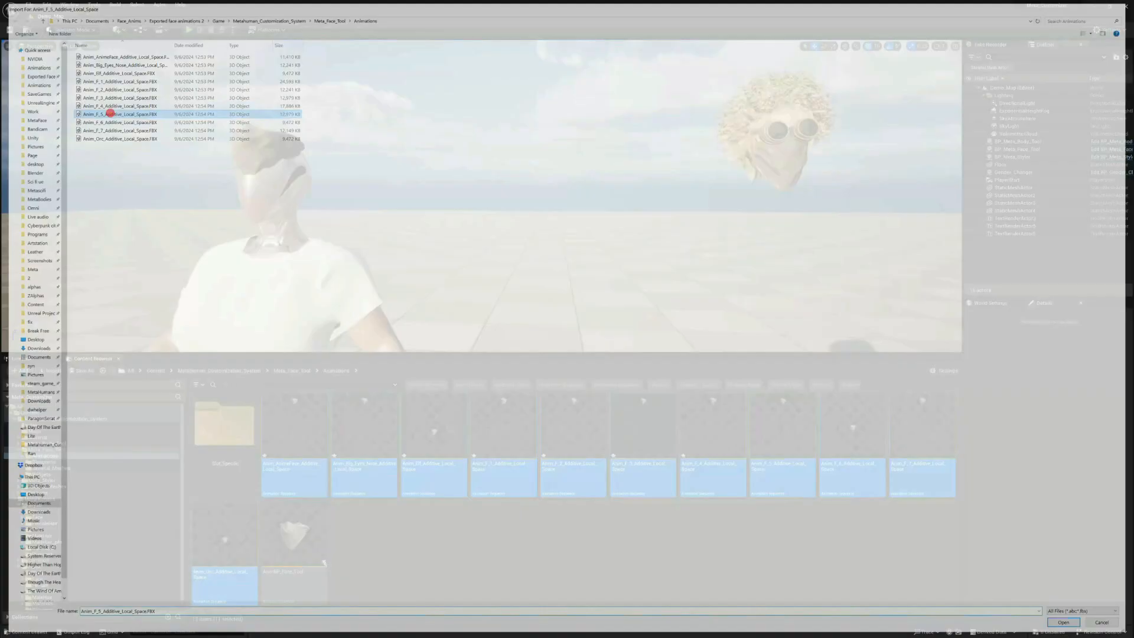
{"action": "left_click", "coordinate": [98, 120]}
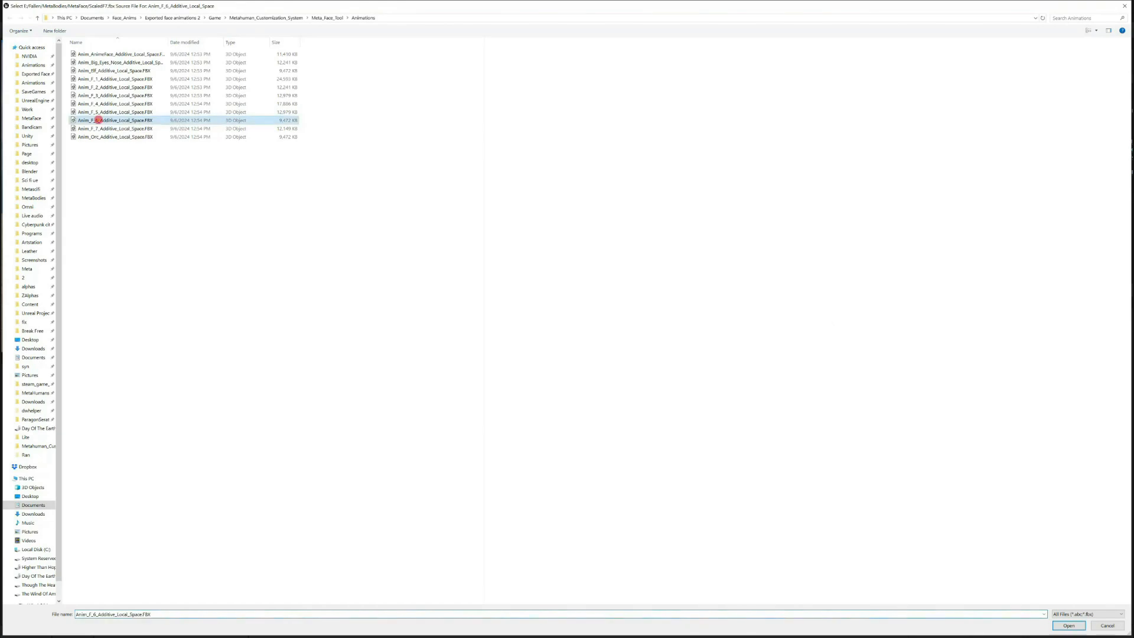
{"action": "double_click", "coordinate": [98, 120]}
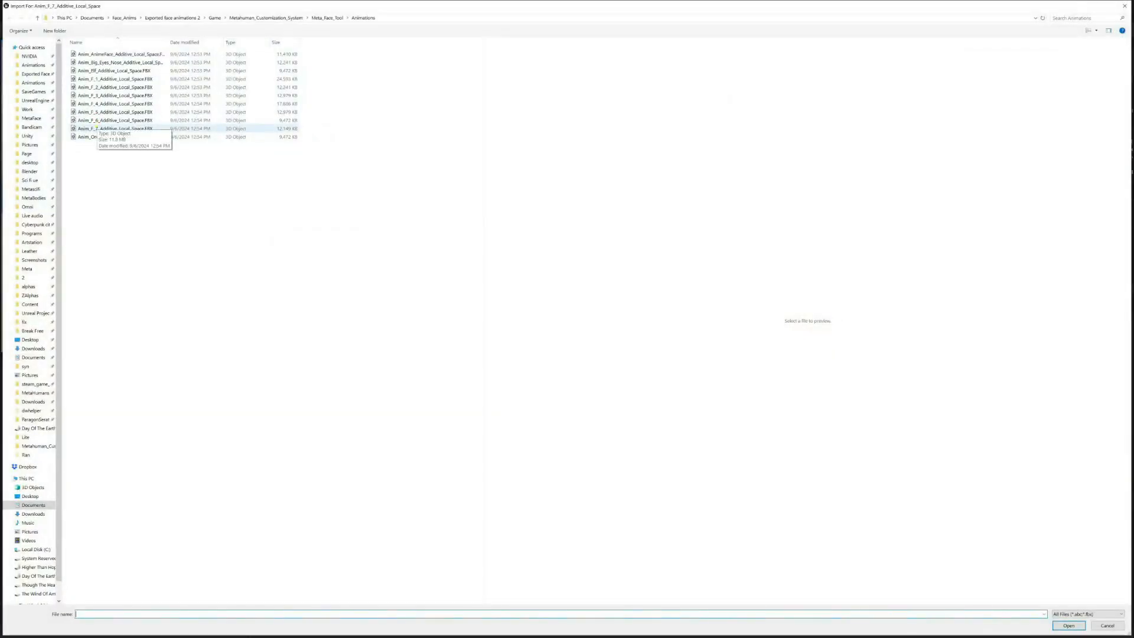
Reimport the F_7 and Orc animations from their matching Additive_Local_Space FBX files and save all the reimported face animations
{"action": "left_click", "coordinate": [93, 129]}
{"action": "double_click", "coordinate": [98, 129]}
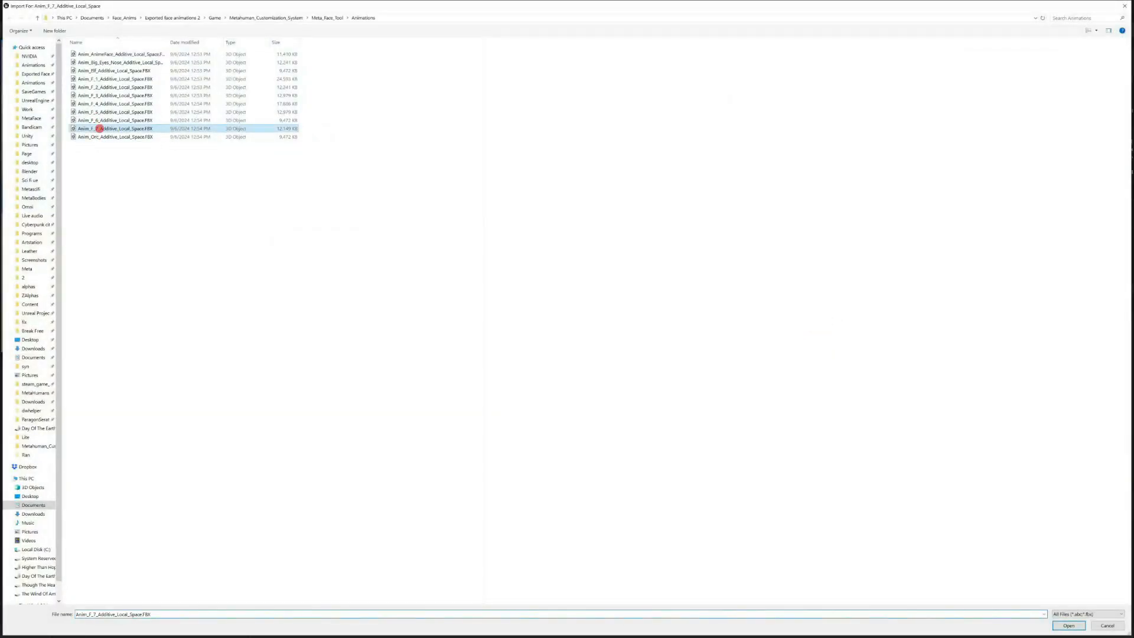
{"action": "left_click", "coordinate": [95, 136]}
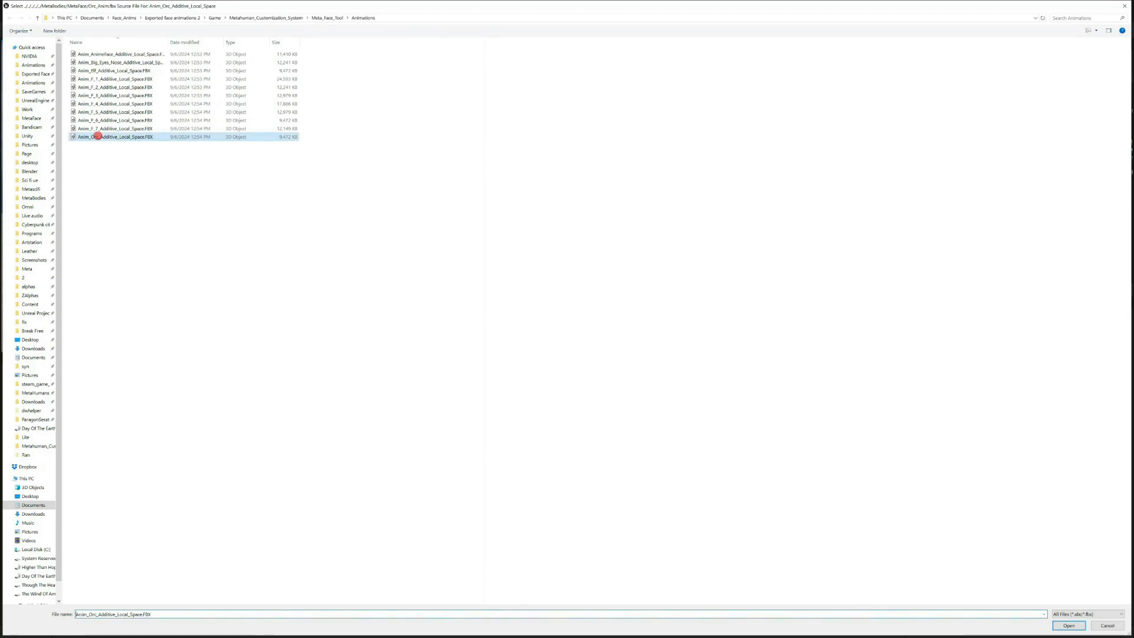
{"action": "double_click", "coordinate": [102, 137]}
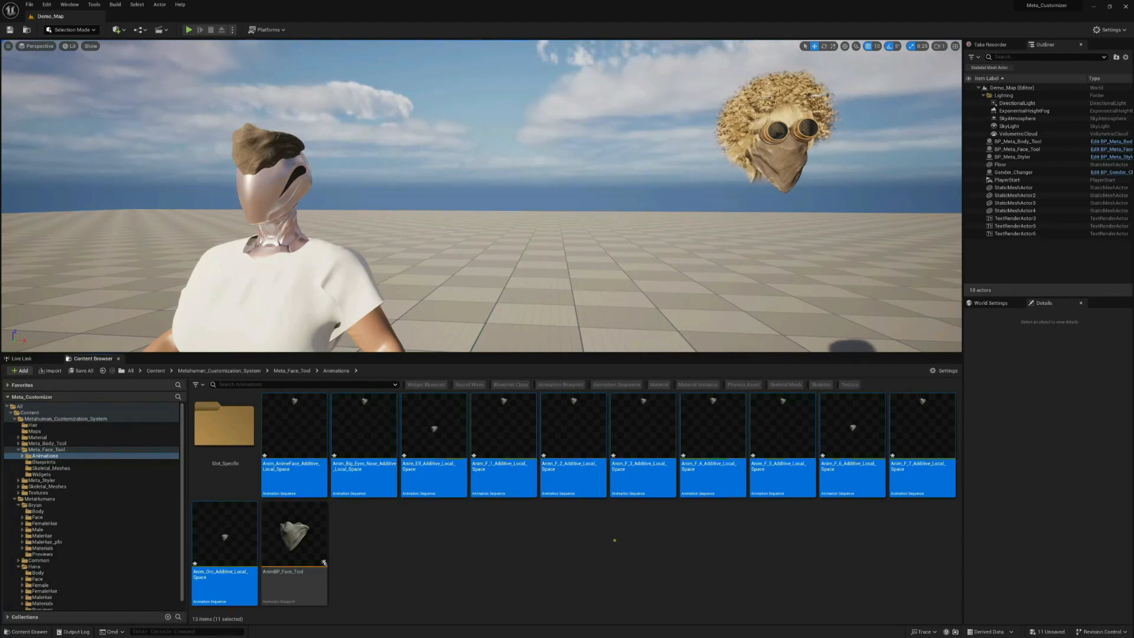
{"action": "key", "text": "ctrl+shift+s"}
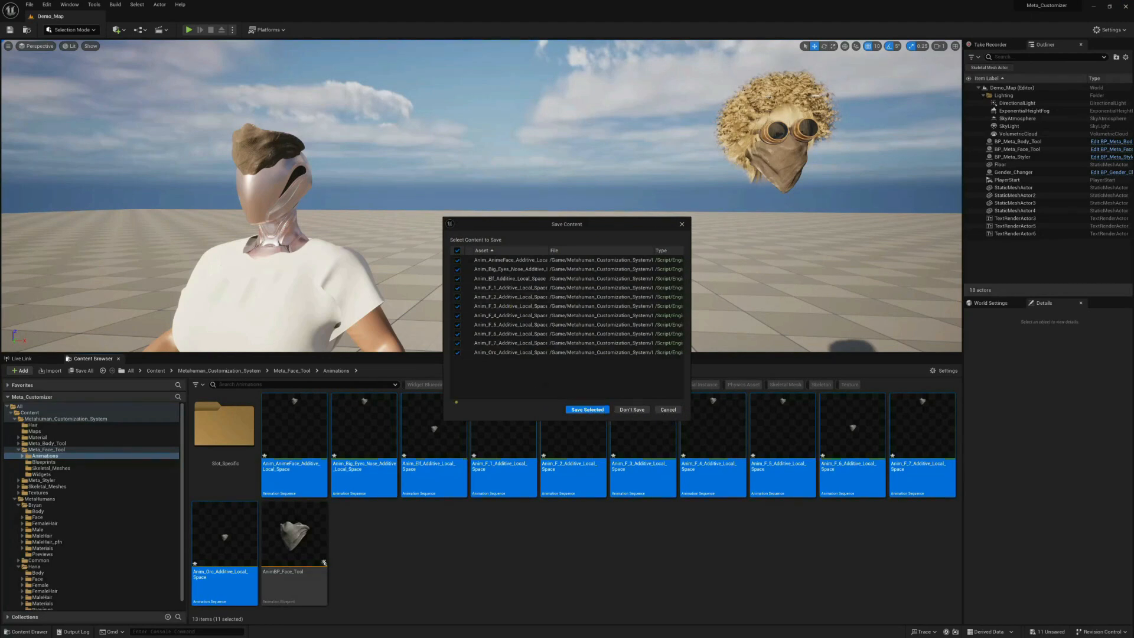
{"action": "left_click", "coordinate": [579, 409]}
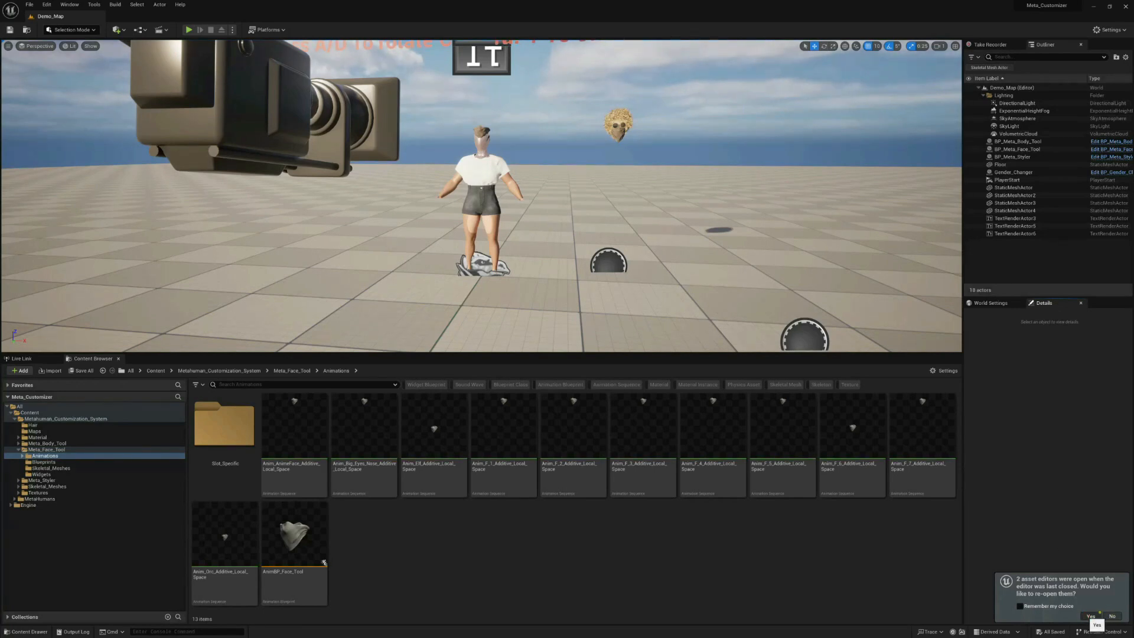
Reopen the previously open asset editors and check the Bryan_FaceMesh and Hana_FaceMesh previews
{"action": "left_click", "coordinate": [1091, 616]}
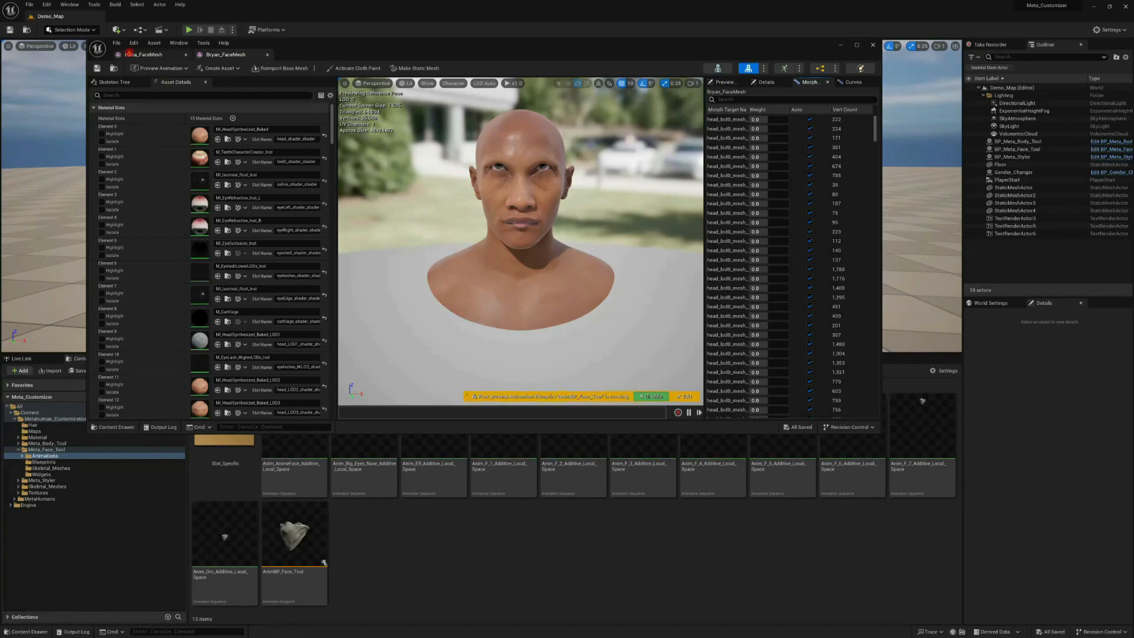
{"action": "left_click", "coordinate": [144, 55]}
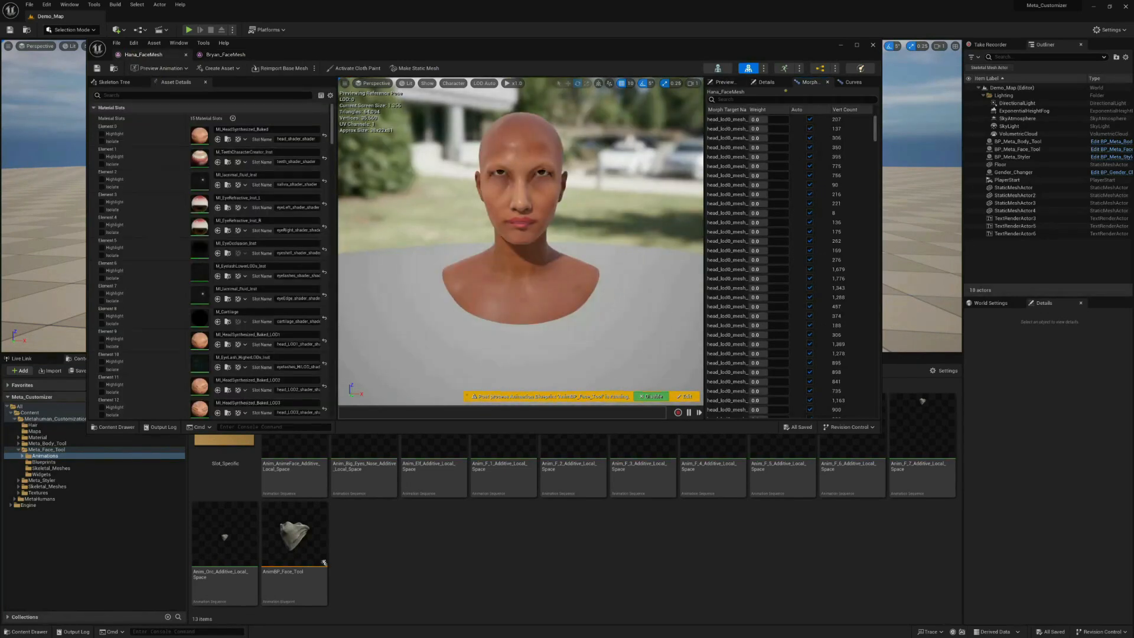
{"action": "left_click", "coordinate": [844, 46]}
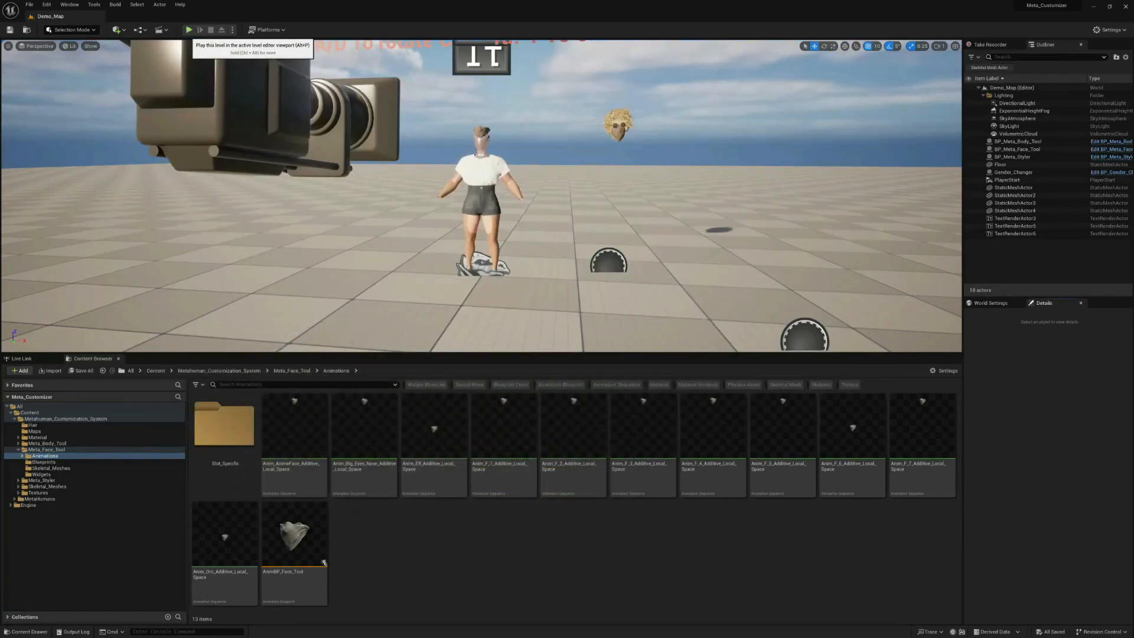
Play the level full screen and bring the male character's face into close view
{"action": "left_click", "coordinate": [188, 29]}
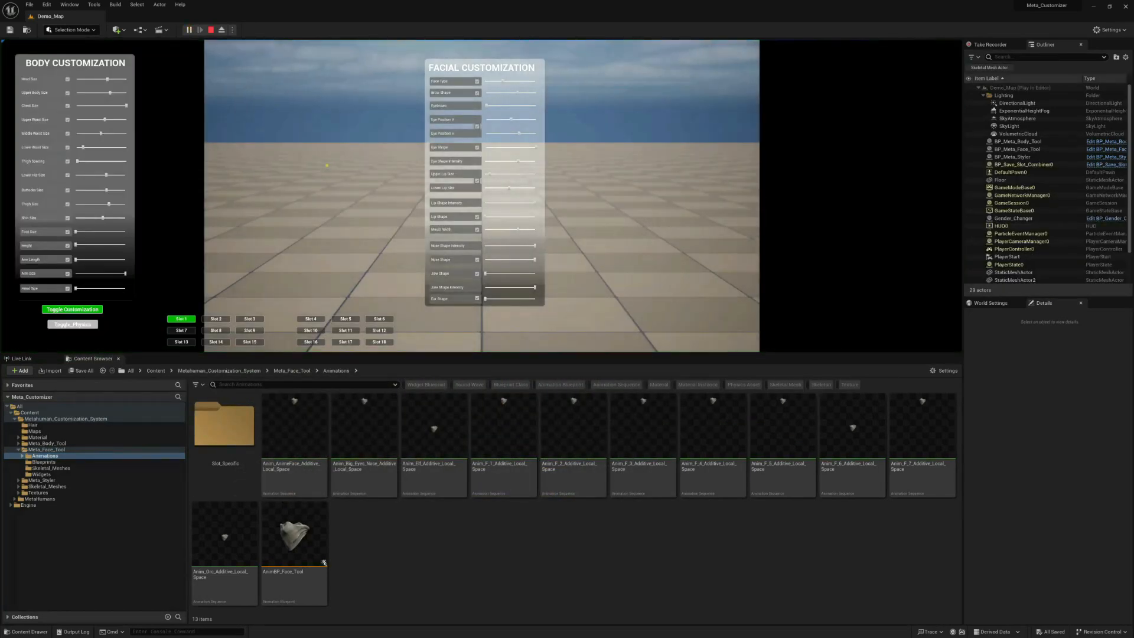
{"action": "key", "text": "F11"}
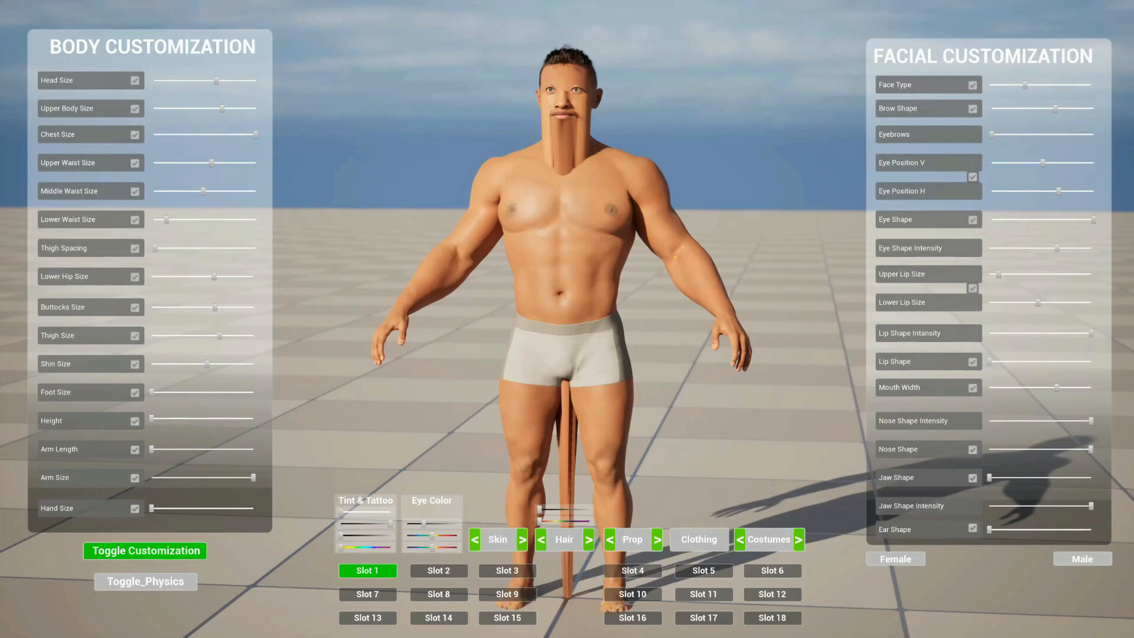
{"action": "scroll", "coordinate": [675, 256], "scroll_direction": "up", "scroll_amount": 5}
{"action": "left_click_drag", "start_coordinate": [675, 257], "coordinate": [703, 257]}
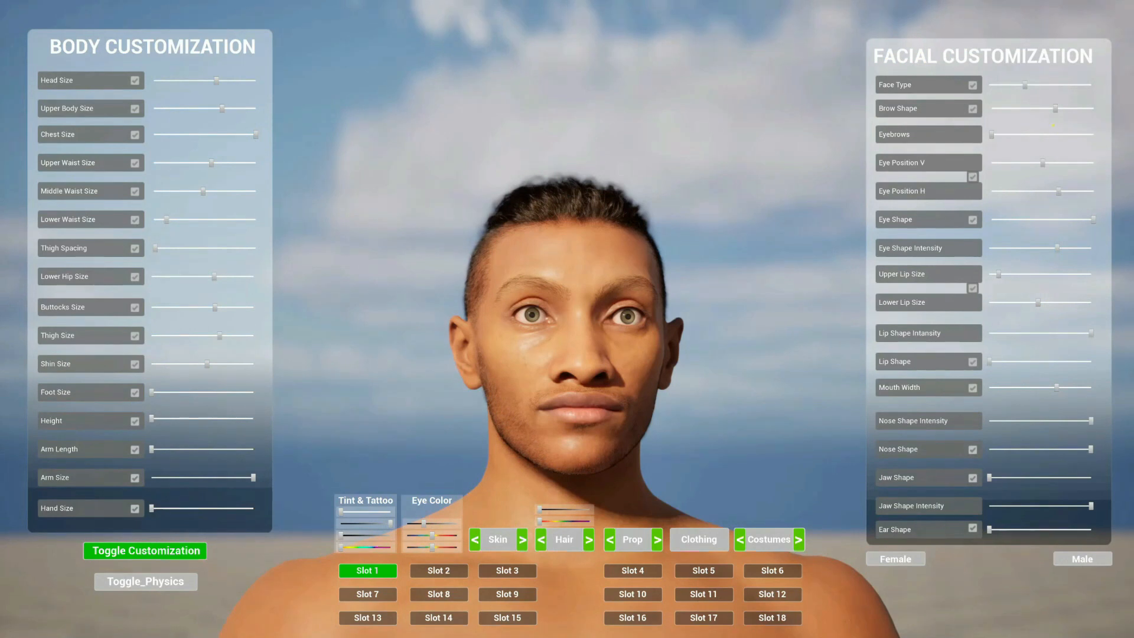
Set the character's Eye Shape to its minimum and lower Eye Shape Intensity to about a quarter
{"action": "left_click_drag", "start_coordinate": [992, 134], "coordinate": [1003, 136]}
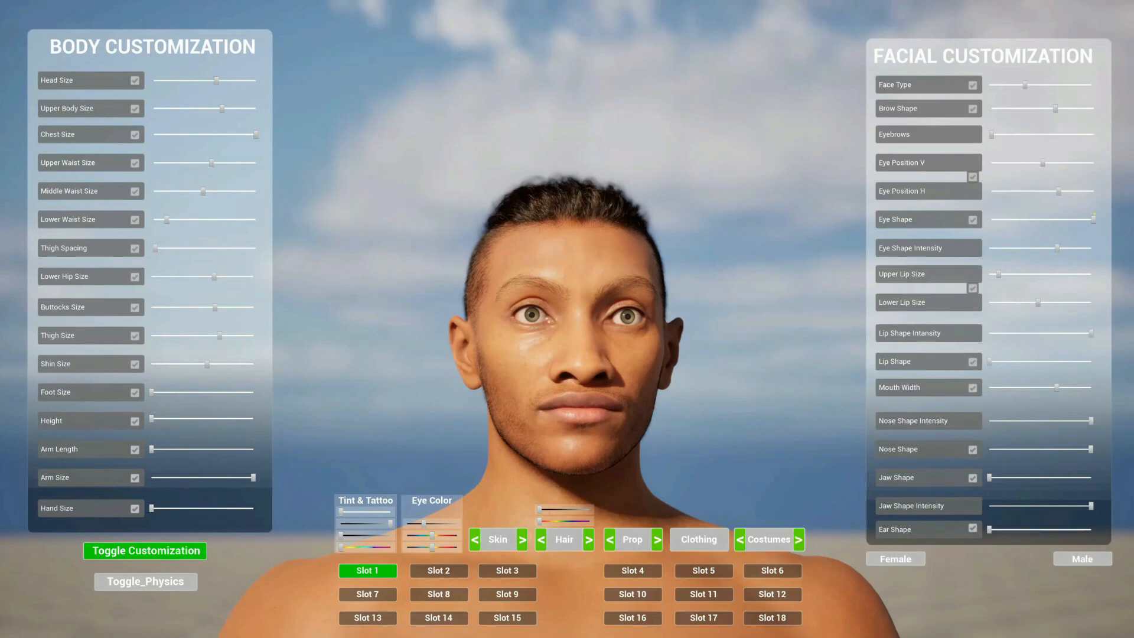
{"action": "left_click_drag", "start_coordinate": [1093, 219], "coordinate": [964, 240]}
{"action": "left_click", "coordinate": [974, 220]}
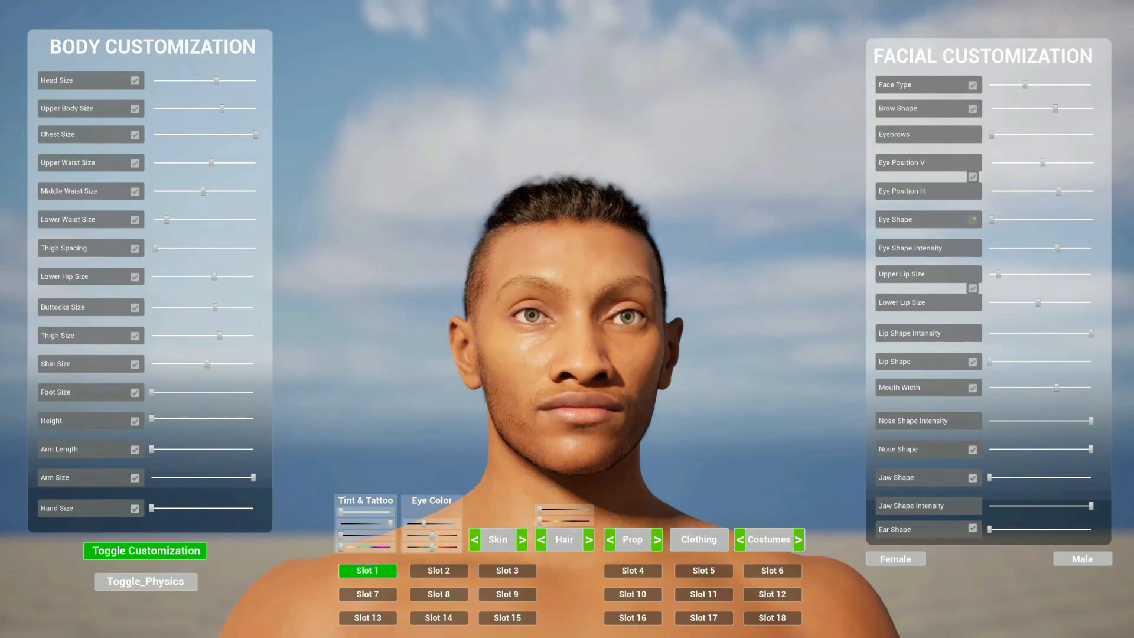
{"action": "left_click", "coordinate": [975, 219]}
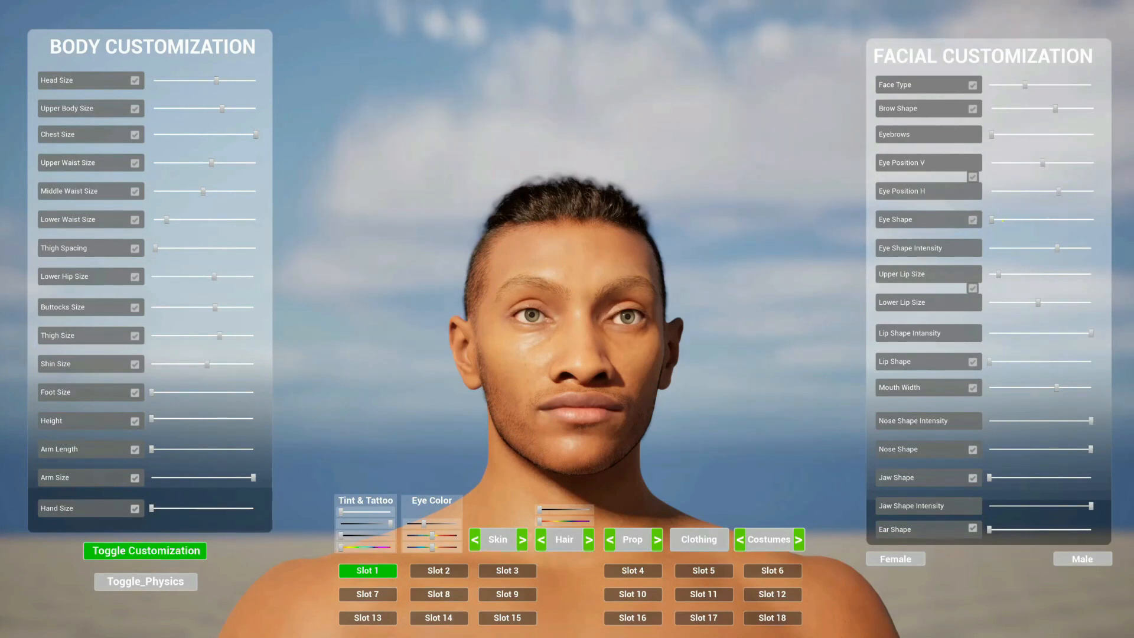
{"action": "left_click_drag", "start_coordinate": [1060, 249], "coordinate": [1013, 256]}
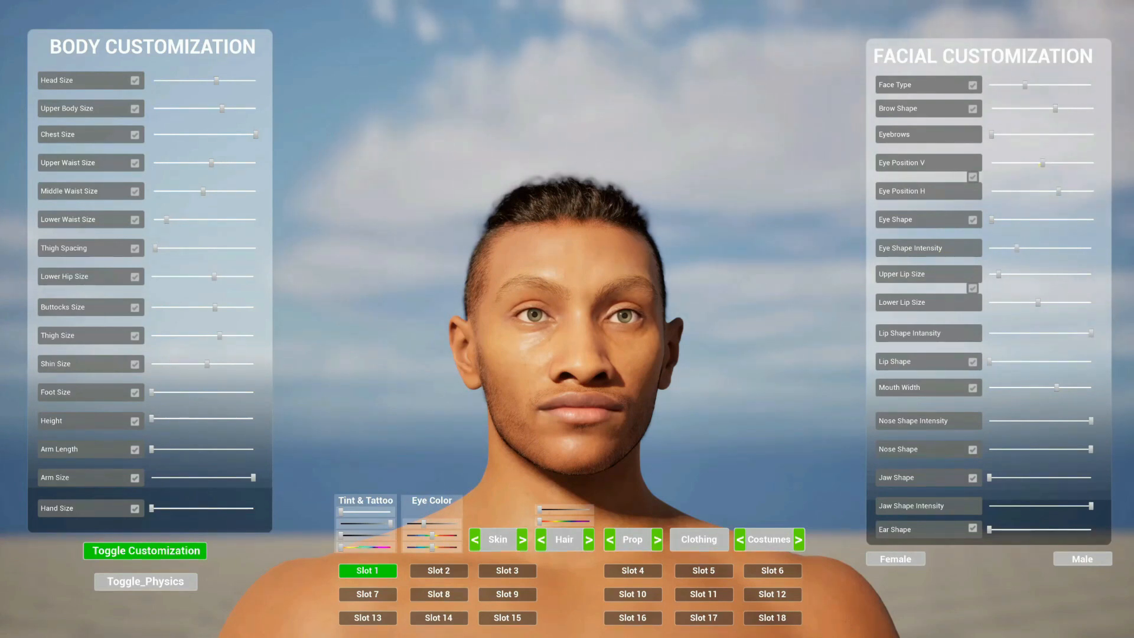
Raise Eye Position V slightly and set Eye Position H and Eye Shape Intensity to their maximum
{"action": "left_click_drag", "start_coordinate": [1043, 163], "coordinate": [1064, 191]}
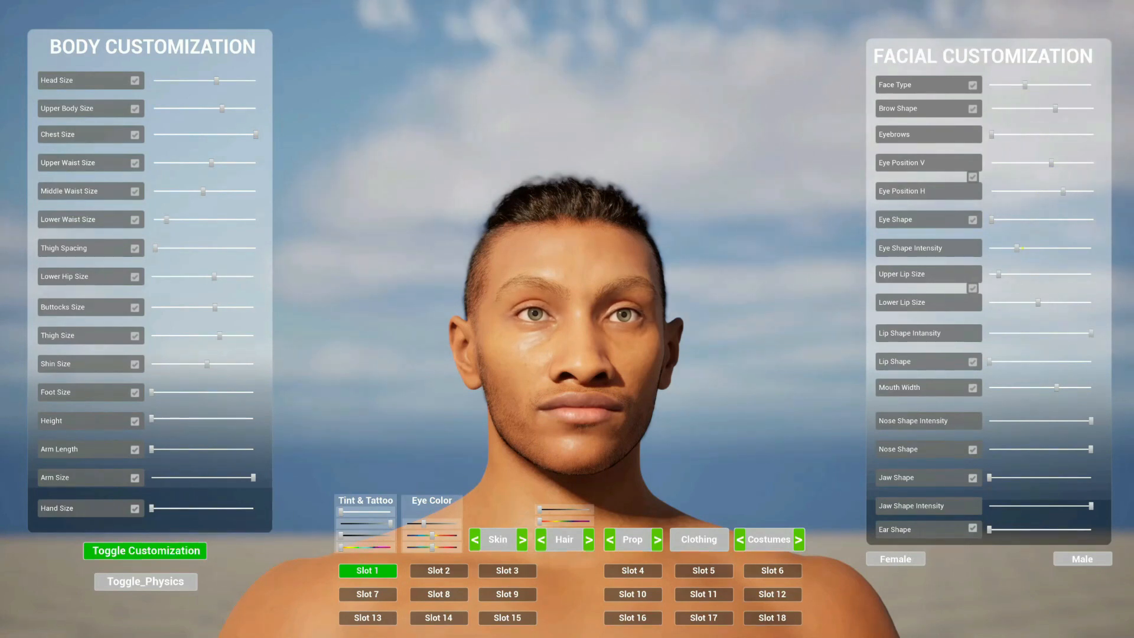
{"action": "left_click_drag", "start_coordinate": [1017, 247], "coordinate": [1116, 253]}
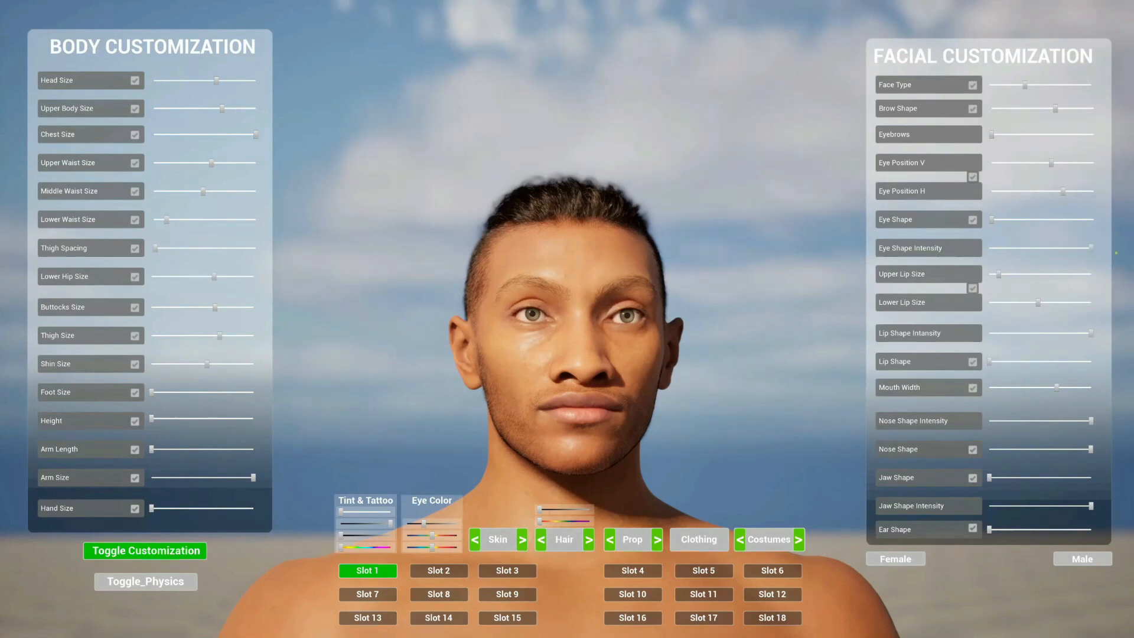
{"action": "left_click_drag", "start_coordinate": [1064, 191], "coordinate": [1090, 200]}
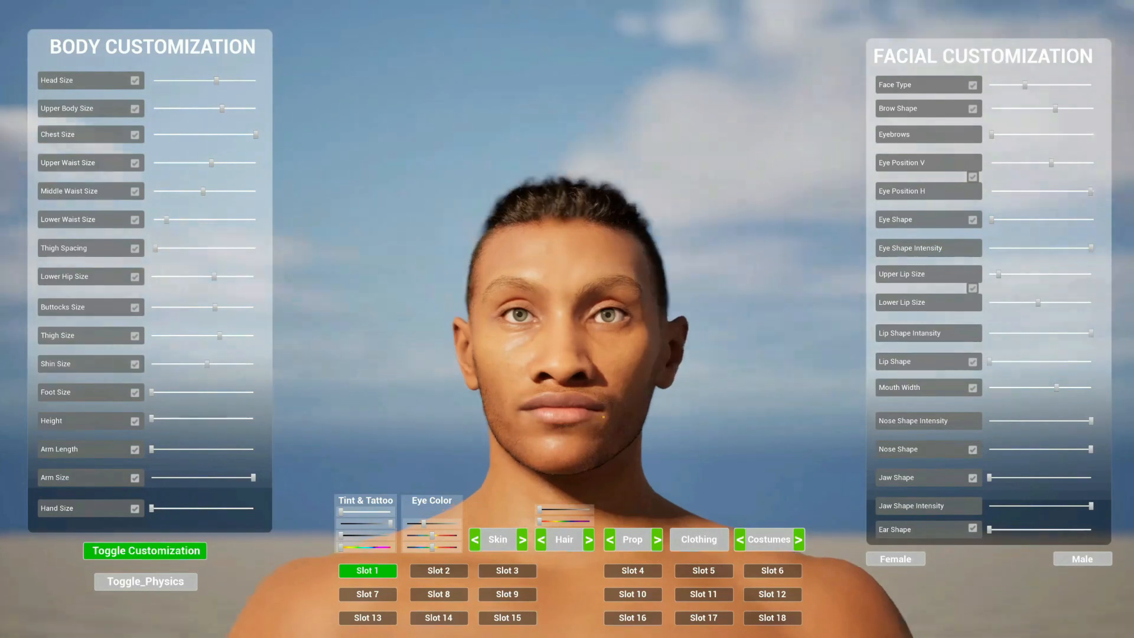
Test Lip Shape at its maximum, return it to its minimum, and set Face Type to its minimum
{"action": "left_click_drag", "start_coordinate": [990, 361], "coordinate": [678, 462]}
{"action": "left_click_drag", "start_coordinate": [578, 405], "coordinate": [1082, 431]}
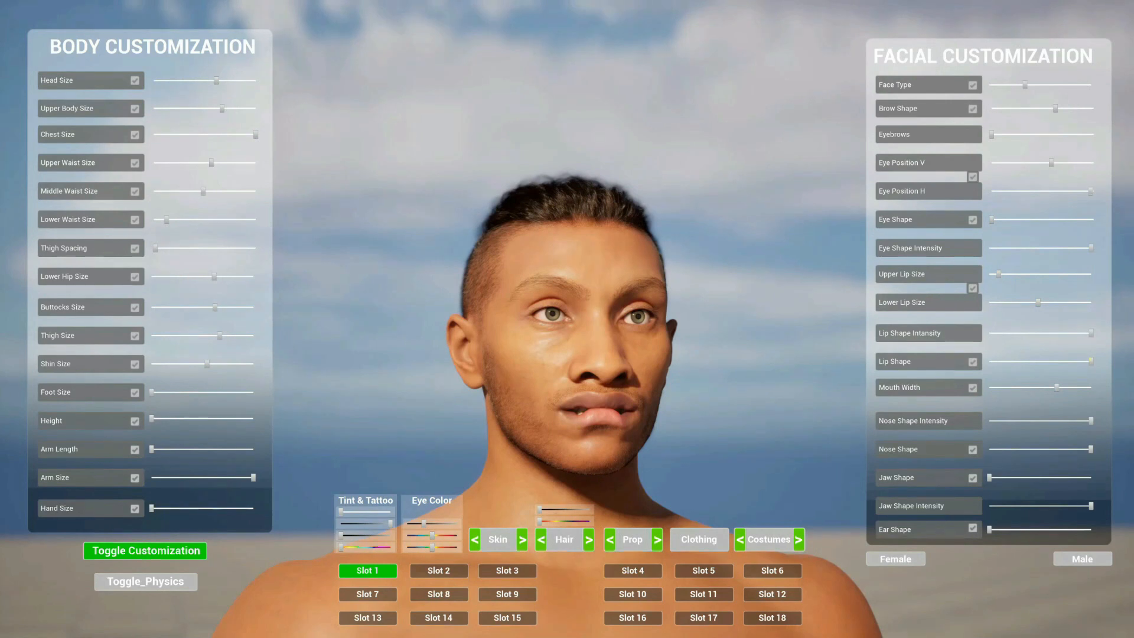
{"action": "left_click_drag", "start_coordinate": [1089, 362], "coordinate": [953, 372]}
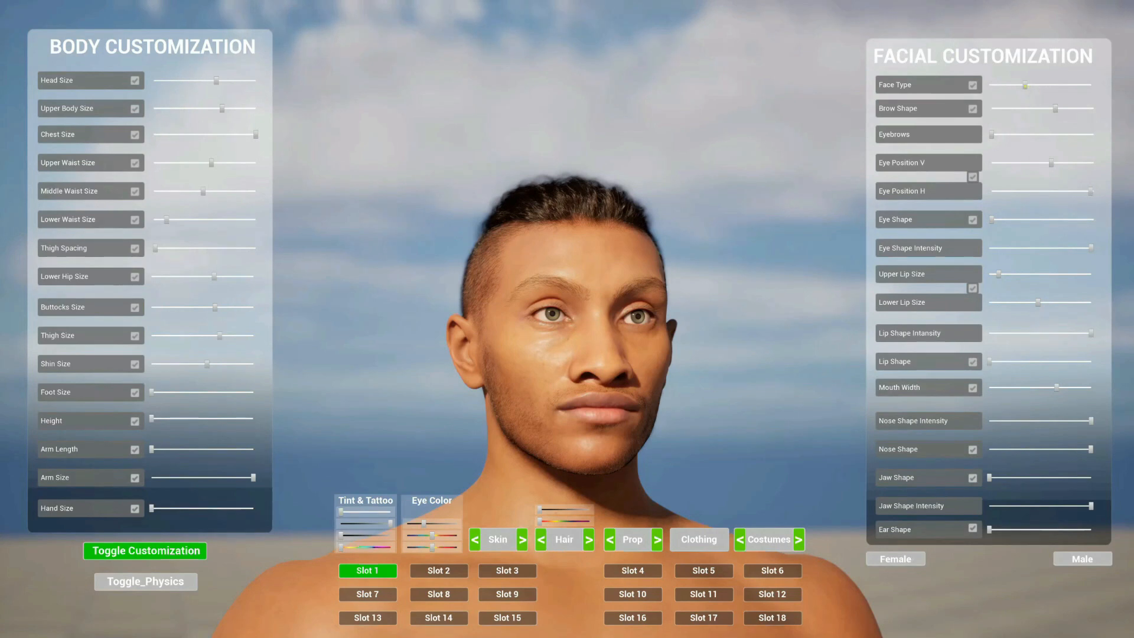
{"action": "left_click_drag", "start_coordinate": [1016, 86], "coordinate": [885, 562]}
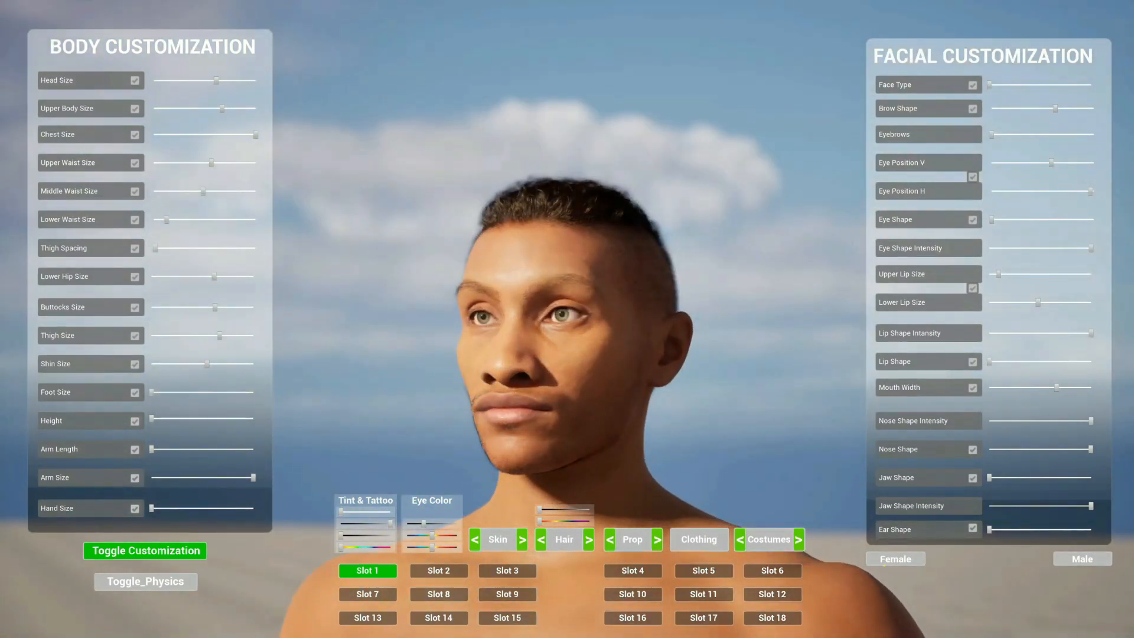
Switch to the female character and raise Height to about half, with the face in close view
{"action": "left_click", "coordinate": [883, 560]}
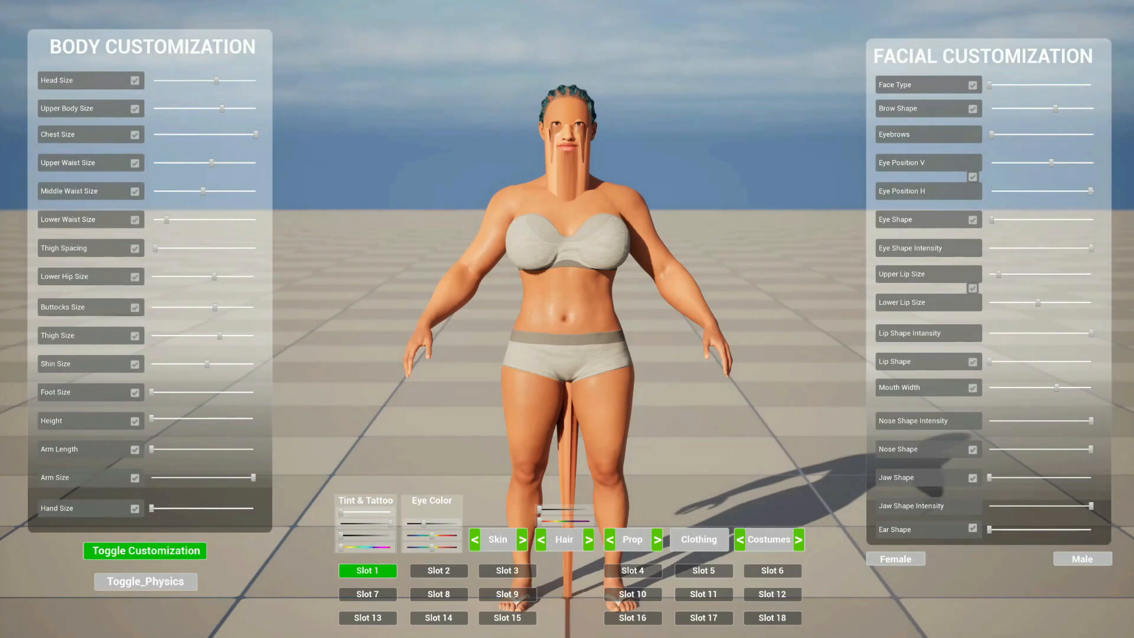
{"action": "key", "text": "c"}
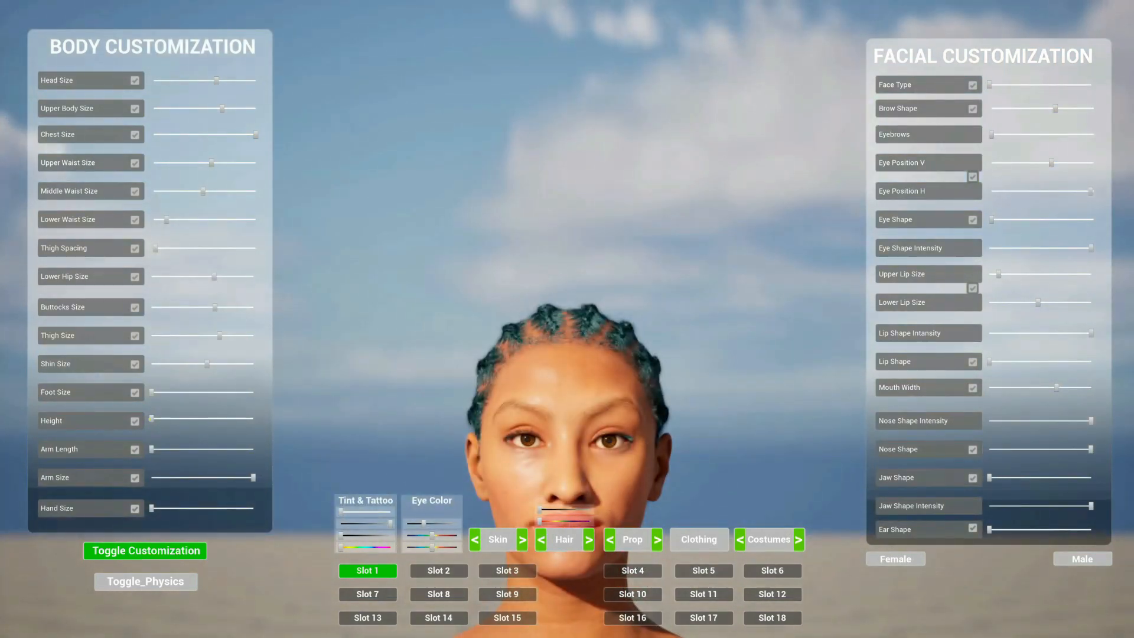
{"action": "left_click_drag", "start_coordinate": [151, 418], "coordinate": [204, 421]}
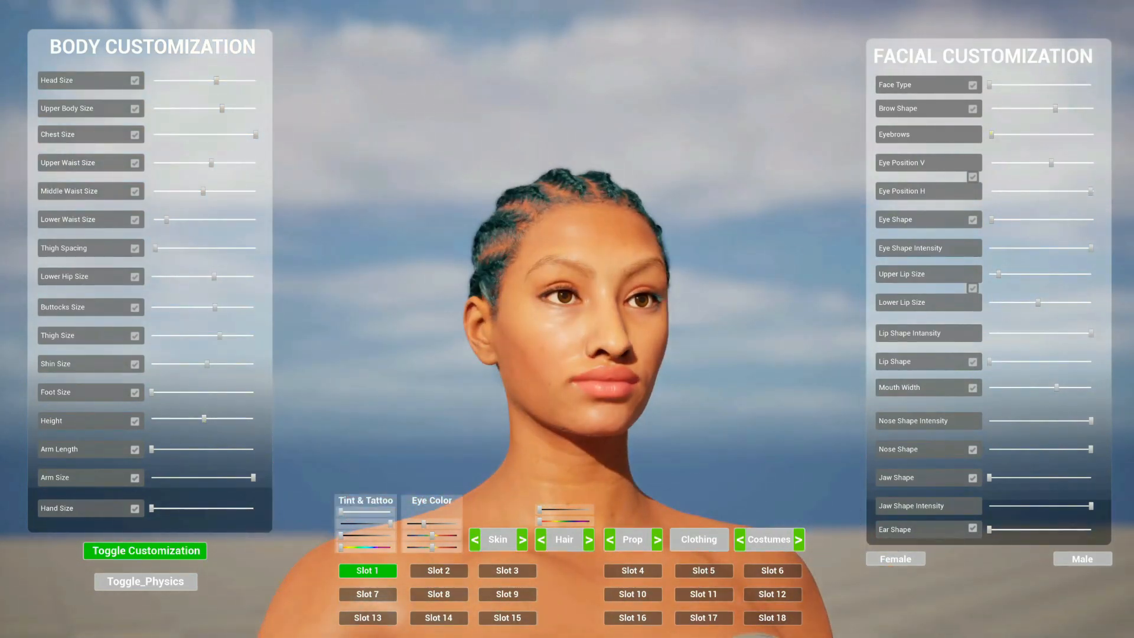
Raise the female character's Brow Shape, set Eye Shape to maximum and move Lip Shape to about 40 percent
{"action": "left_click_drag", "start_coordinate": [991, 133], "coordinate": [969, 139]}
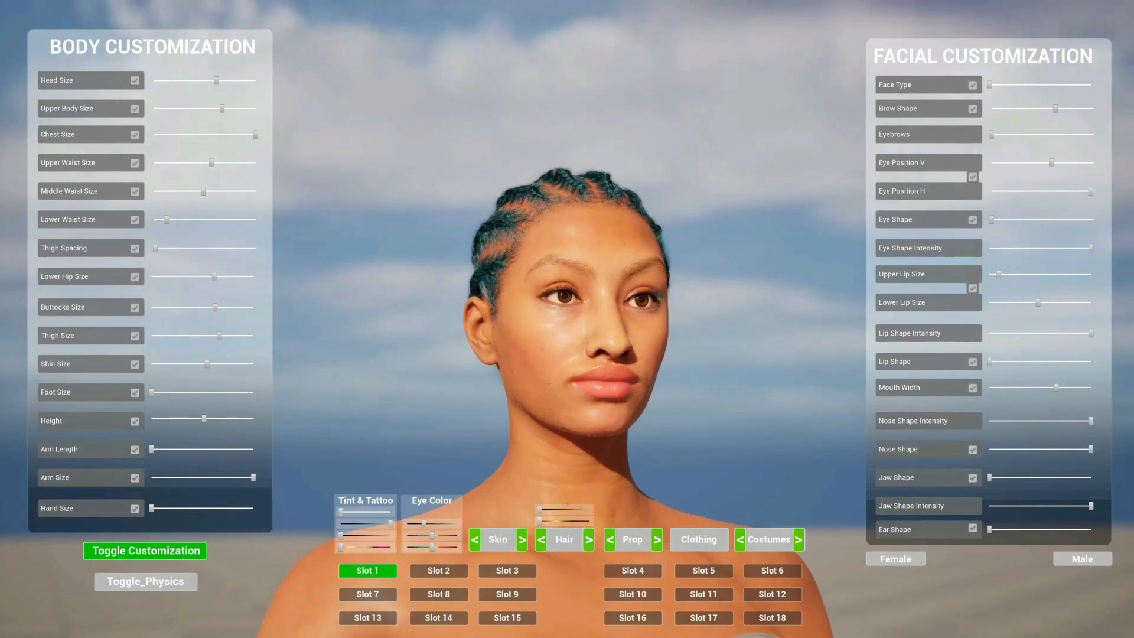
{"action": "mouse_move", "coordinate": [1055, 110]}
{"action": "left_mouse_down"}
{"action": "mouse_move", "coordinate": [992, 110]}
{"action": "mouse_move", "coordinate": [1071, 117]}
{"action": "left_mouse_up"}
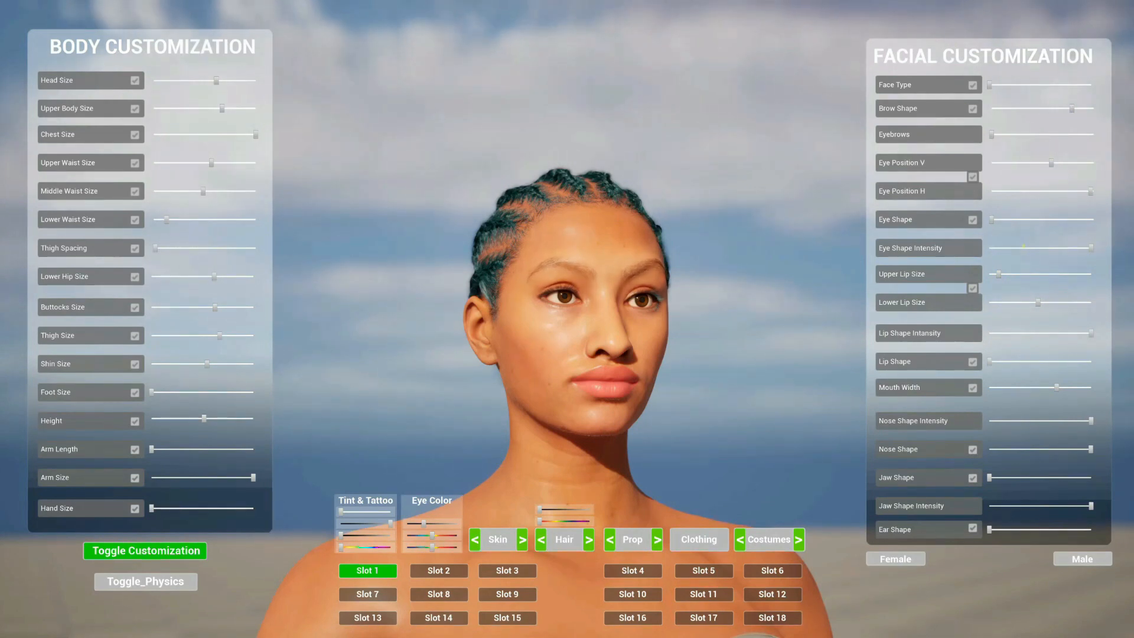
{"action": "left_click_drag", "start_coordinate": [994, 219], "coordinate": [1093, 221]}
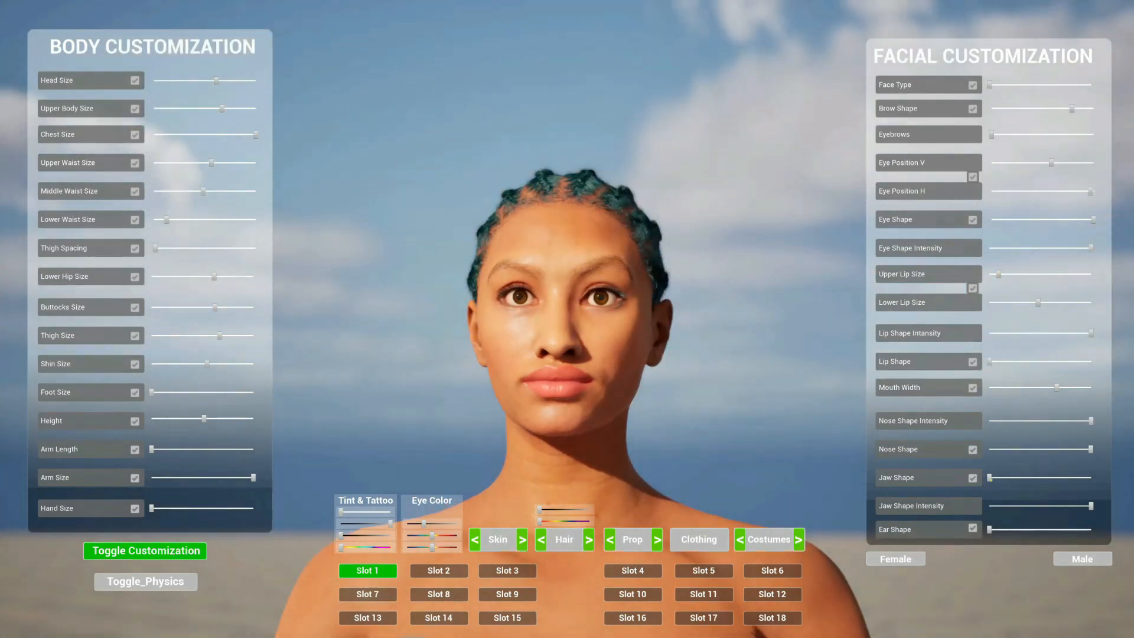
{"action": "left_click_drag", "start_coordinate": [994, 361], "coordinate": [1029, 364]}
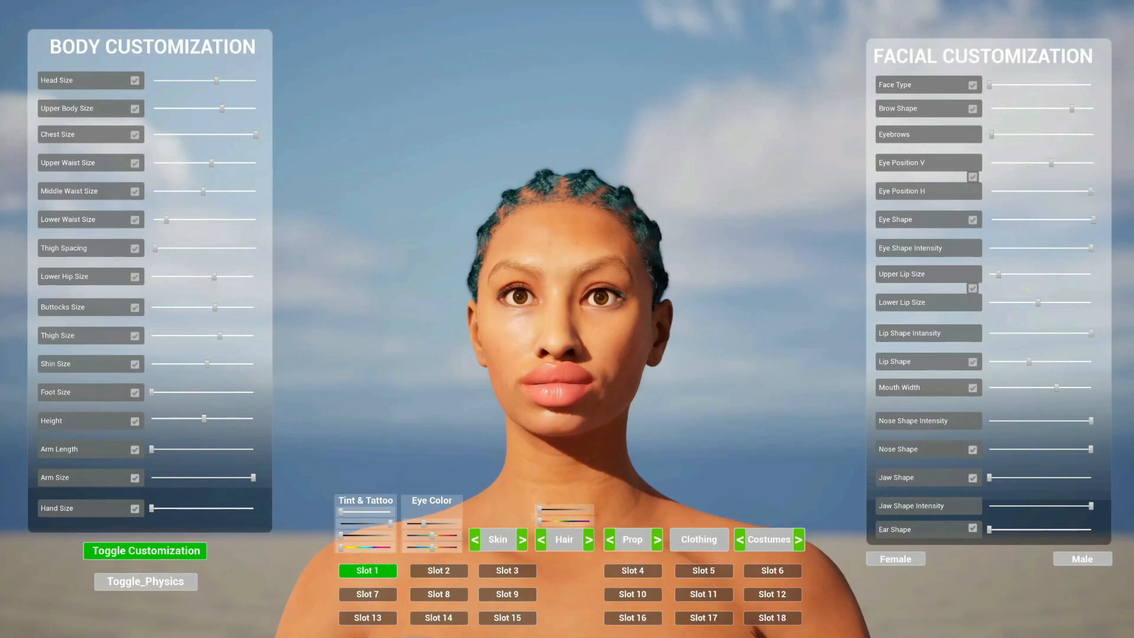
Adjust the female lips with Upper Lip Size at minimum and a lower Lip Shape, and raise Ear Shape to near maximum
{"action": "left_click_drag", "start_coordinate": [998, 274], "coordinate": [978, 278]}
{"action": "left_click_drag", "start_coordinate": [1048, 304], "coordinate": [1043, 303]}
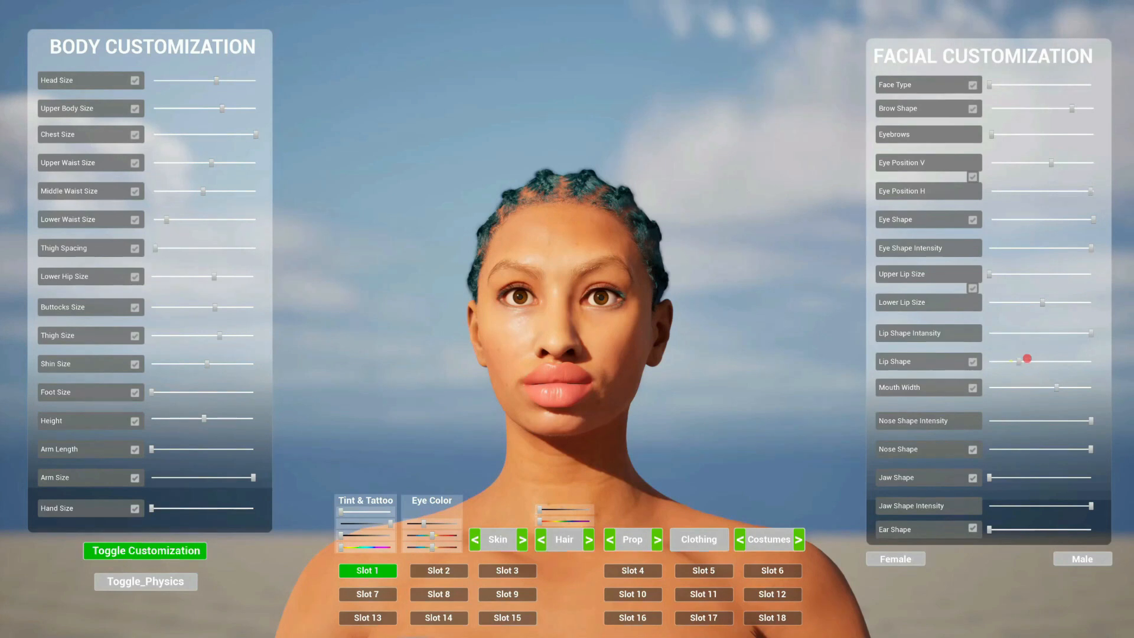
{"action": "left_click_drag", "start_coordinate": [1029, 361], "coordinate": [1005, 361]}
{"action": "left_click_drag", "start_coordinate": [793, 248], "coordinate": [697, 248]}
{"action": "left_click_drag", "start_coordinate": [992, 530], "coordinate": [1090, 530]}
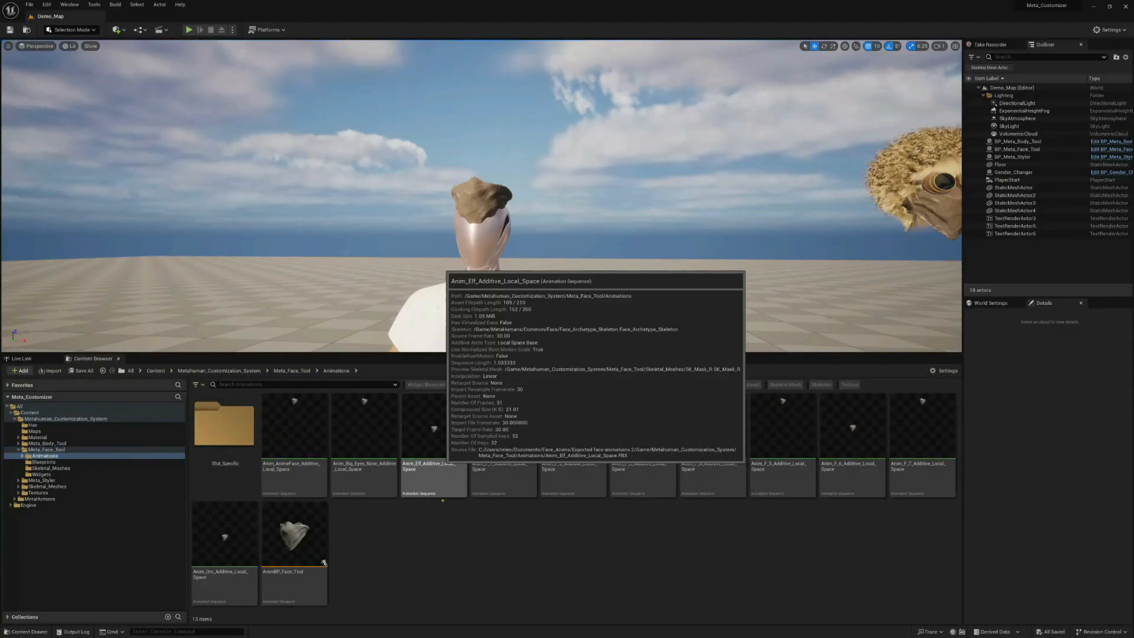
Open AnimBP_Face_Tool, and locate Hana_FaceMesh and the second Hana face mesh in the MetaHumans > Hana > Face folder
{"action": "mouse_move", "coordinate": [294, 535]}
{"action": "double_click", "coordinate": [324, 562]}
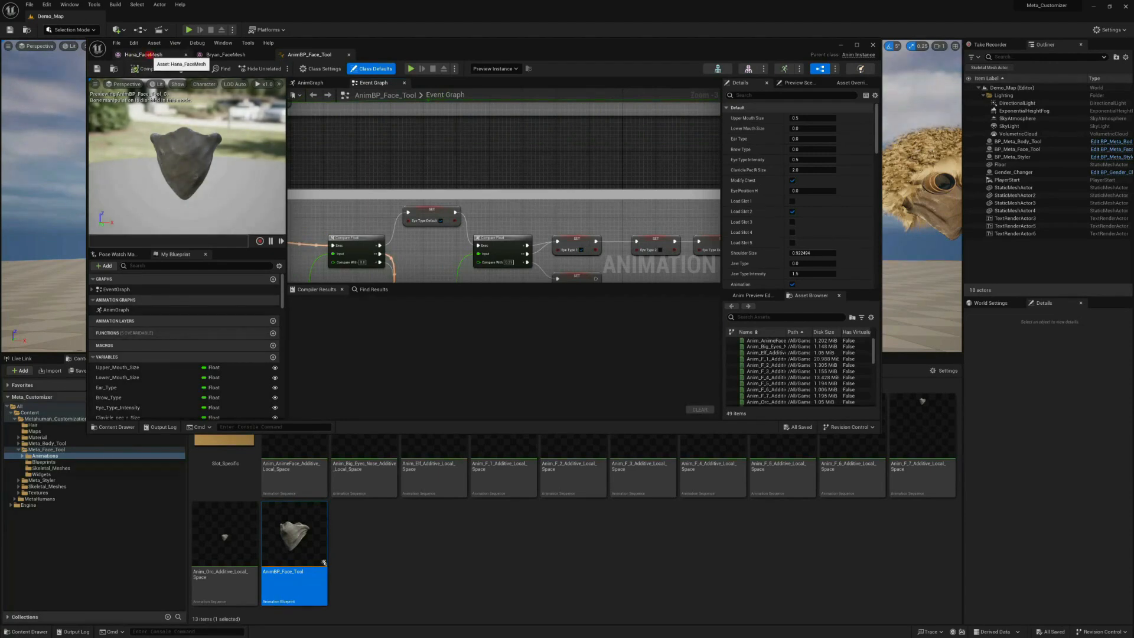
{"action": "left_click", "coordinate": [143, 55]}
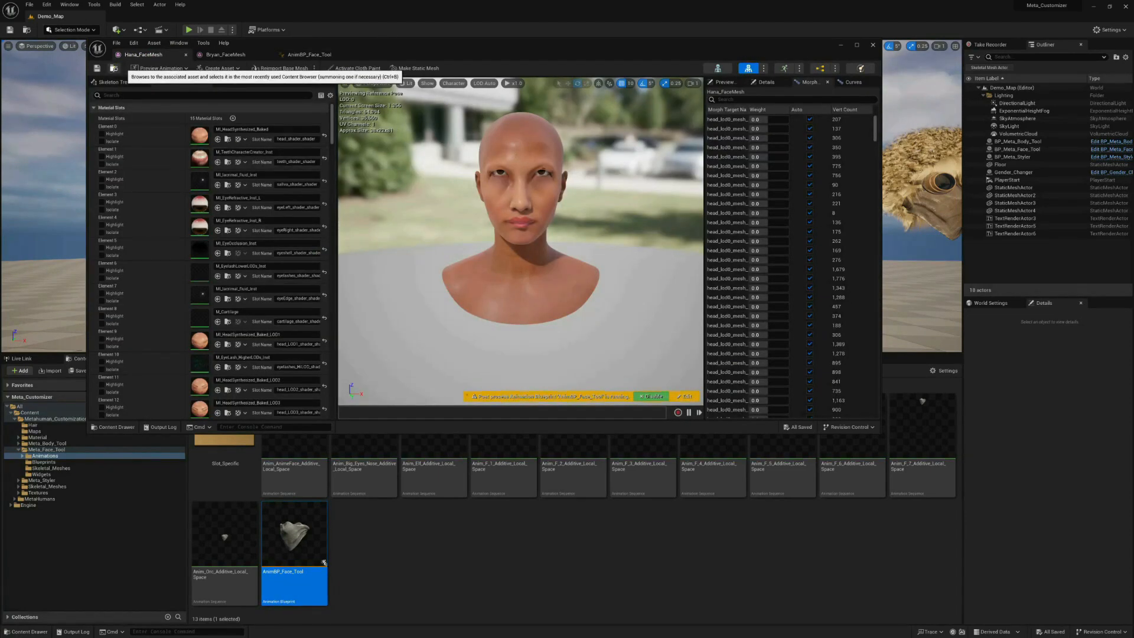
{"action": "left_click", "coordinate": [114, 68]}
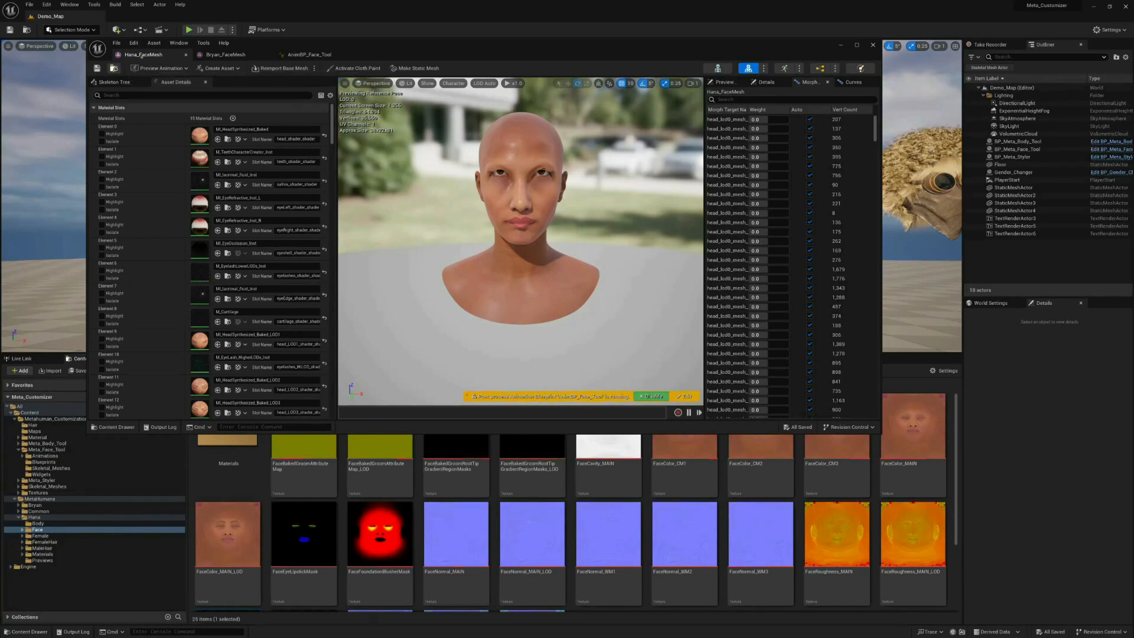
{"action": "left_click_drag", "start_coordinate": [437, 45], "coordinate": [390, 107]}
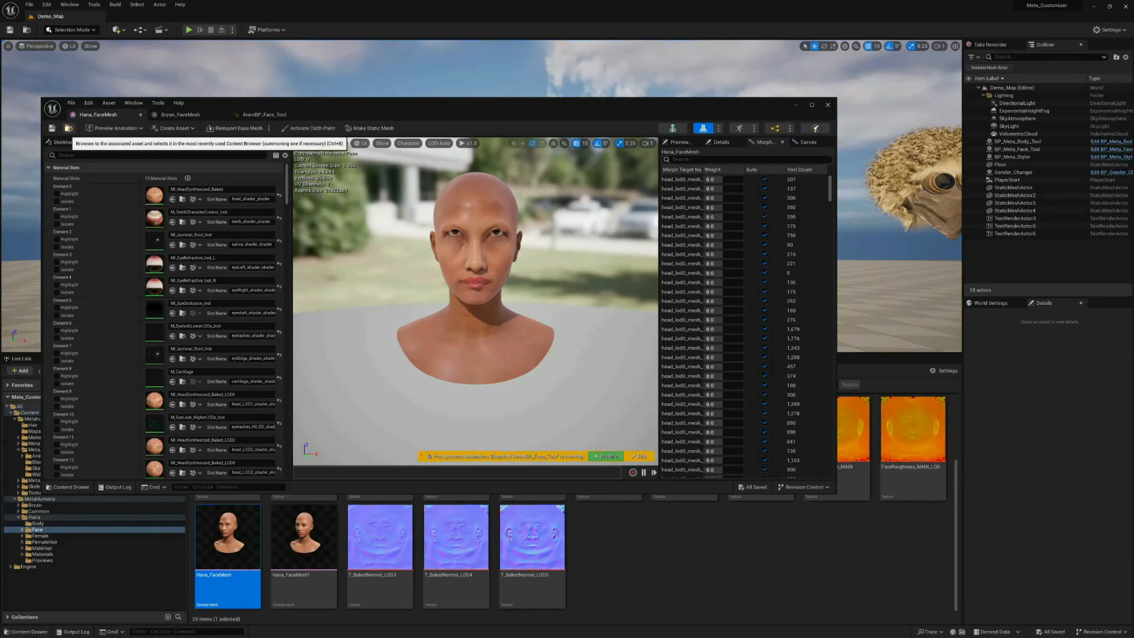
{"action": "left_click", "coordinate": [298, 562]}
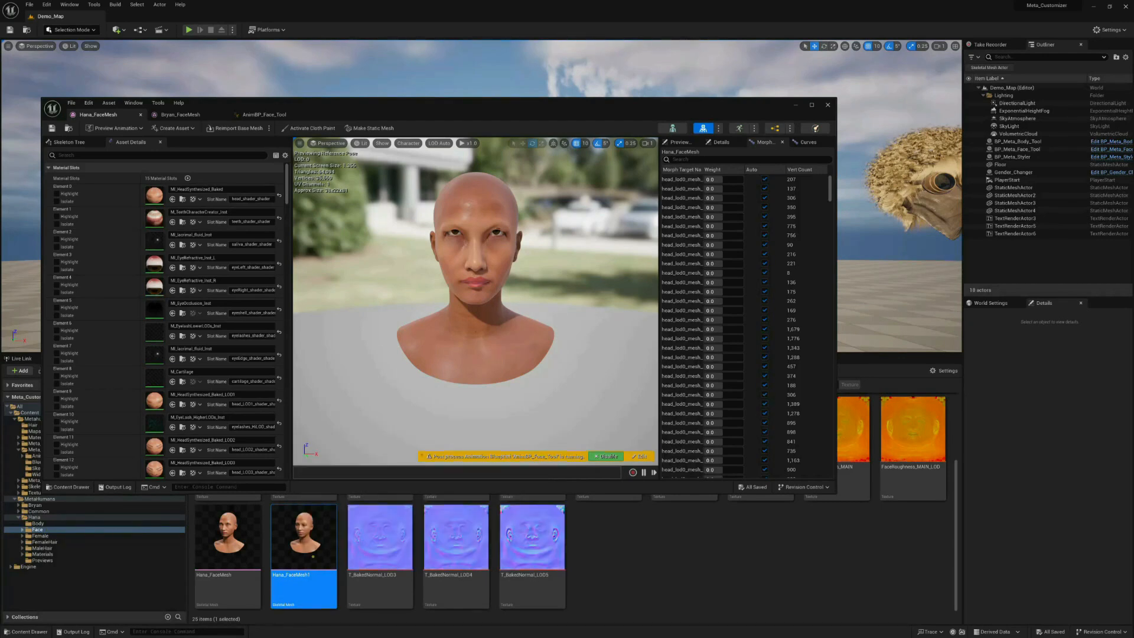
Open the second Hana face mesh, find its Post Process Anim Blueprint setting, and open the assigned Face_PostProcess_AnimBP
{"action": "double_click", "coordinate": [311, 549]}
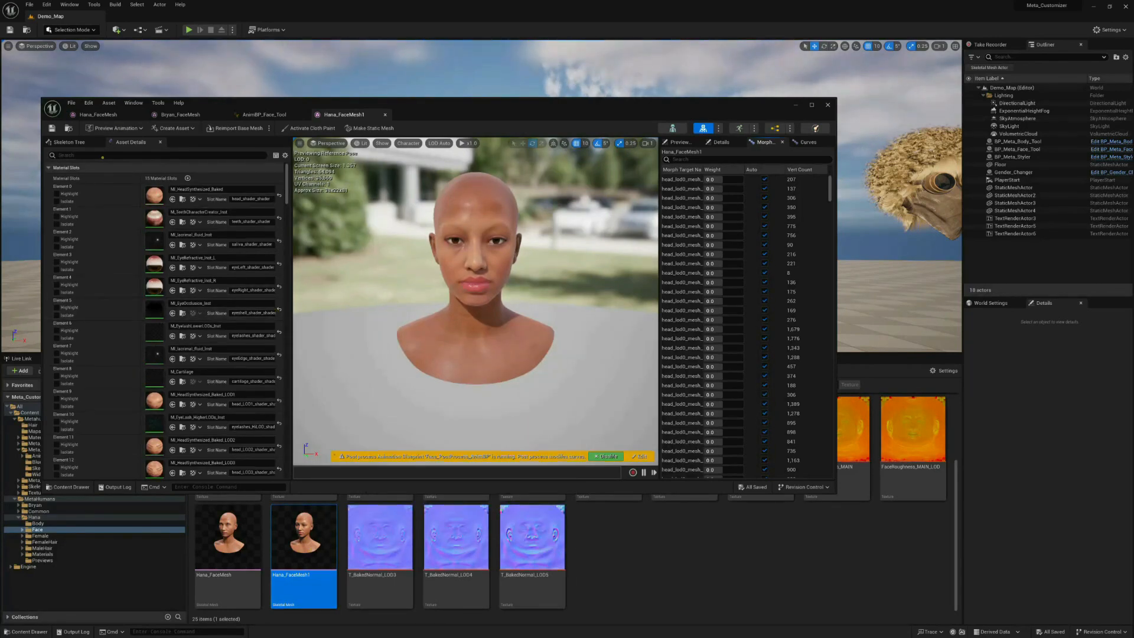
{"action": "type", "text": "T"}
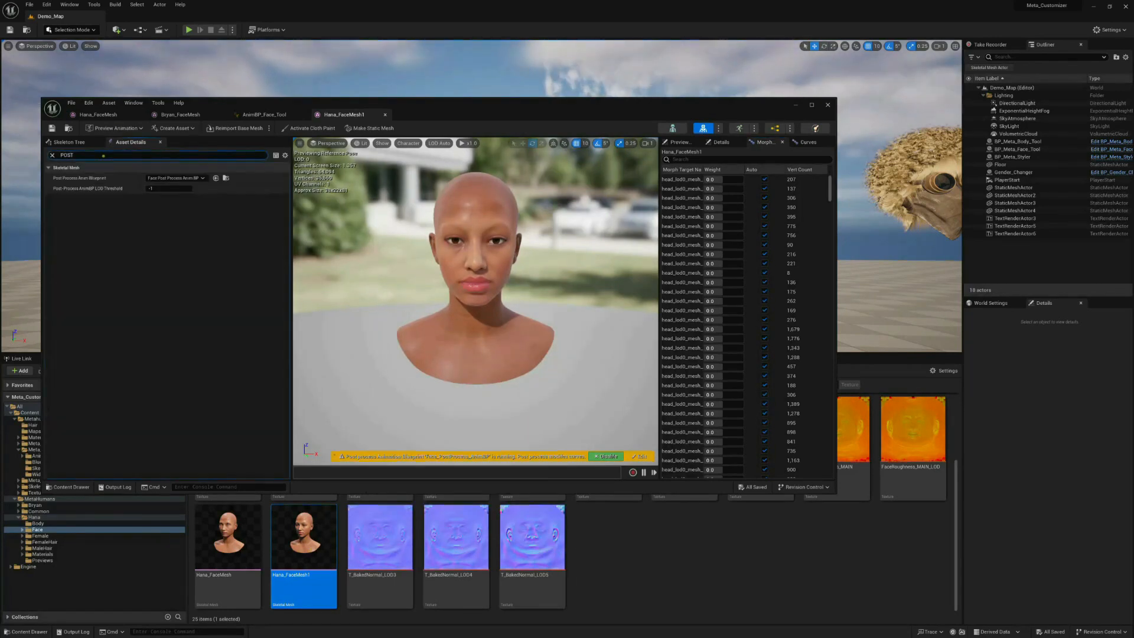
{"action": "left_click", "coordinate": [225, 177]}
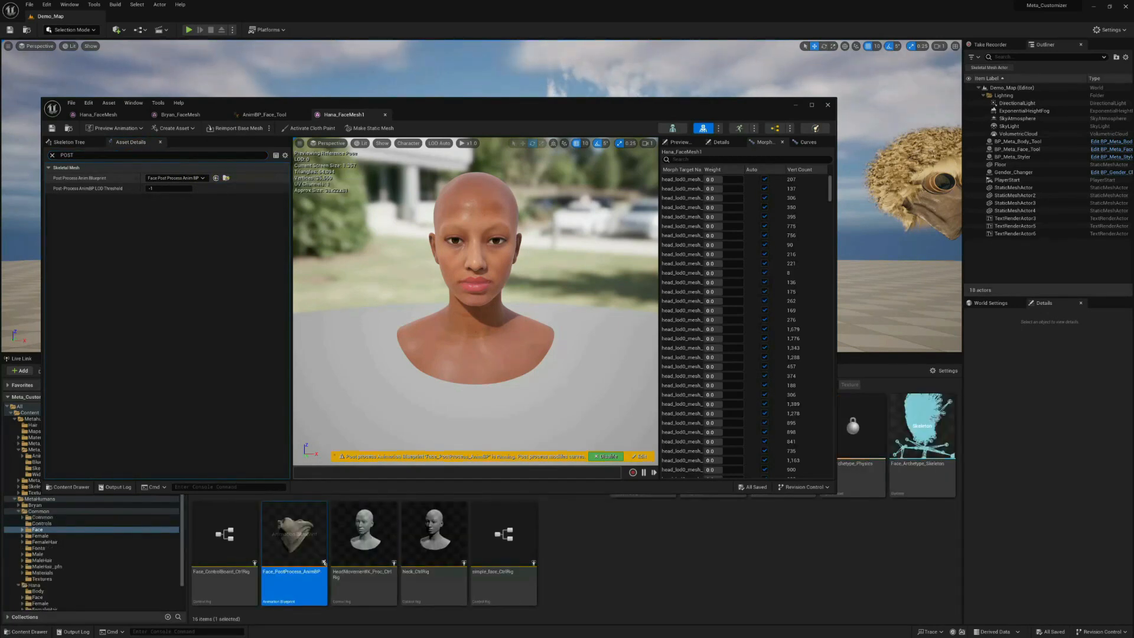
{"action": "left_click", "coordinate": [290, 562]}
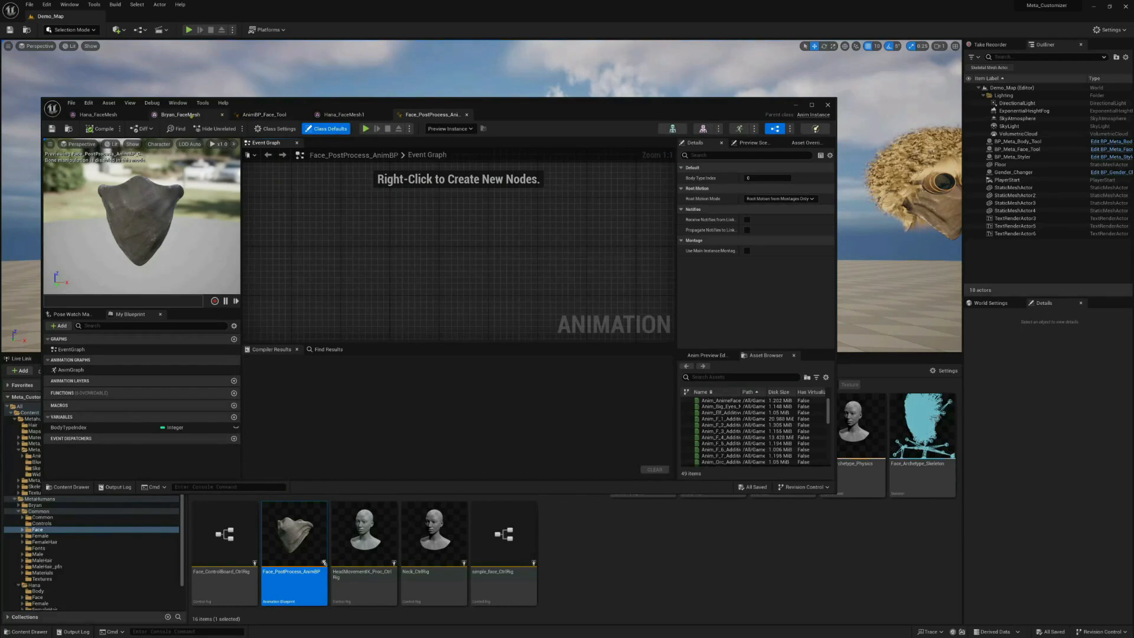
Place AnimBP_Face_Tool beside Face_PostProcess_AnimBP in the editor and locate its asset in the Meta_Face_Tool > Animations folder
{"action": "left_click", "coordinate": [274, 116]}
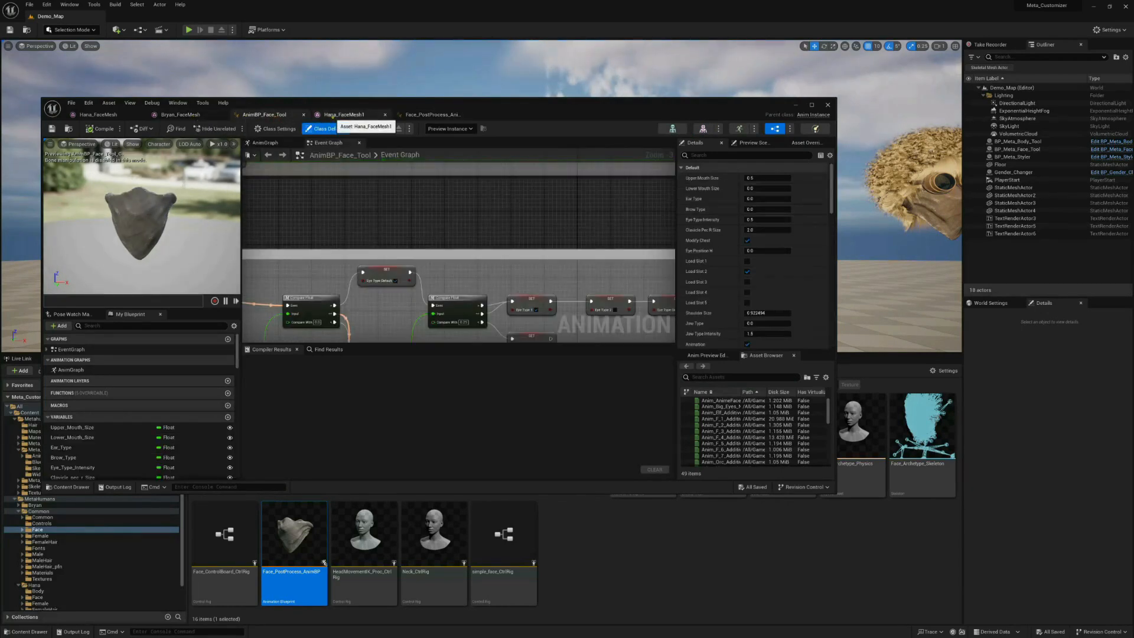
{"action": "left_click_drag", "start_coordinate": [269, 115], "coordinate": [366, 115]}
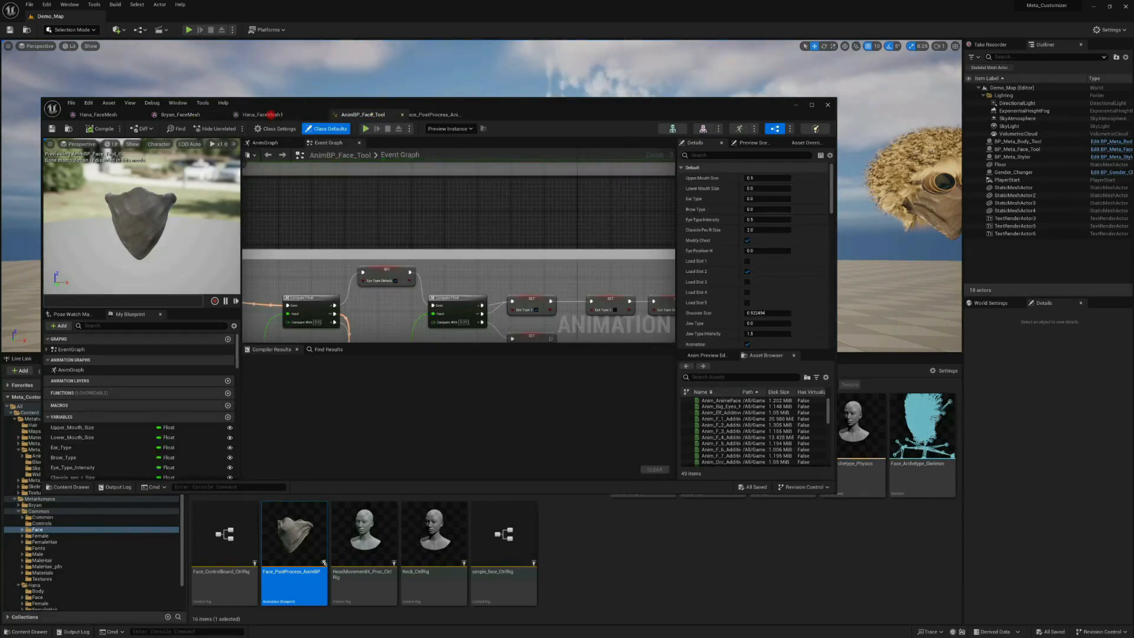
{"action": "left_click", "coordinate": [68, 129]}
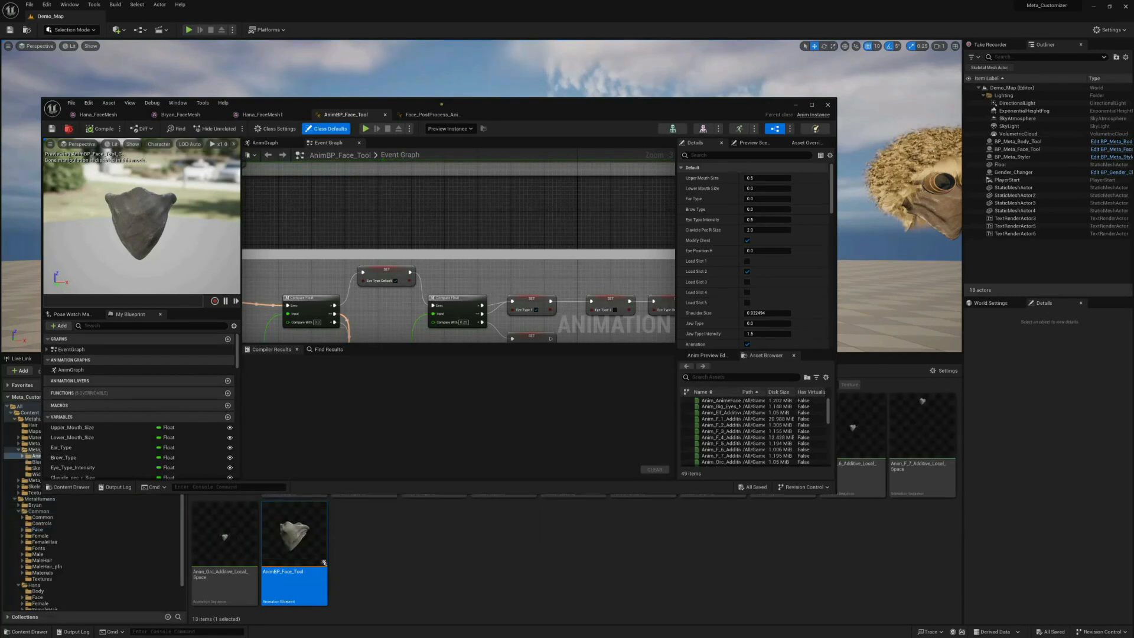
{"action": "left_click_drag", "start_coordinate": [531, 111], "coordinate": [731, 102]}
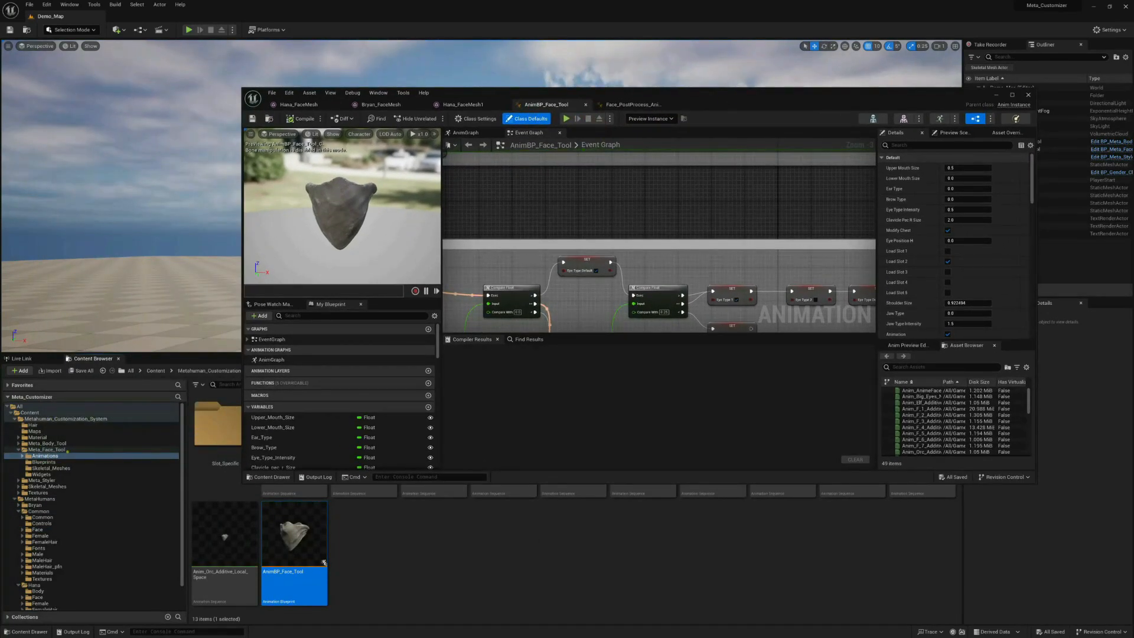
{"action": "mouse_move", "coordinate": [324, 563]}
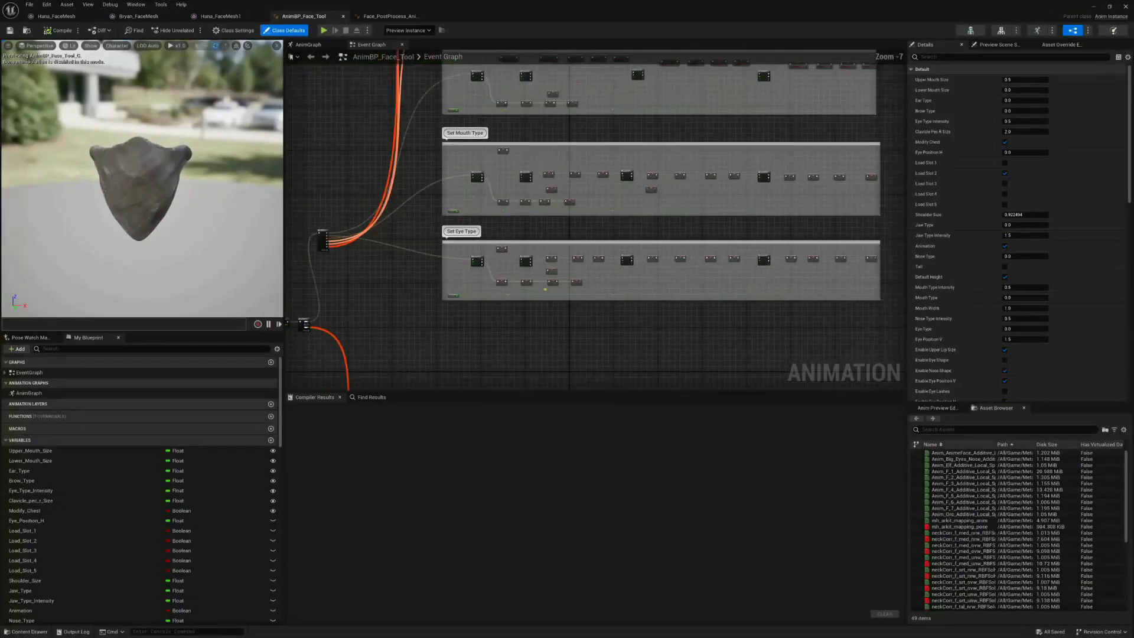
Examine the Event Graph and AnimGraph of AnimBP_Face_Tool, and the AnimGraph of Face_PostProcess_AnimBP
{"action": "scroll", "coordinate": [546, 290], "scroll_direction": "down", "scroll_amount": 5}
{"action": "right_click_drag", "start_coordinate": [675, 303], "coordinate": [545, 197]}
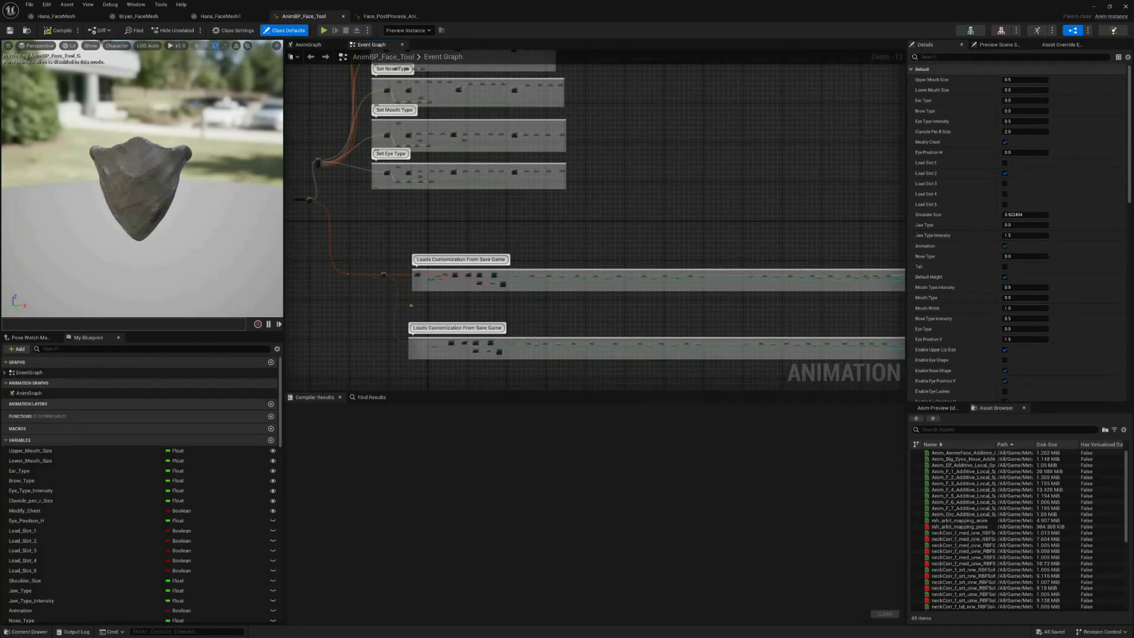
{"action": "left_click", "coordinate": [29, 393]}
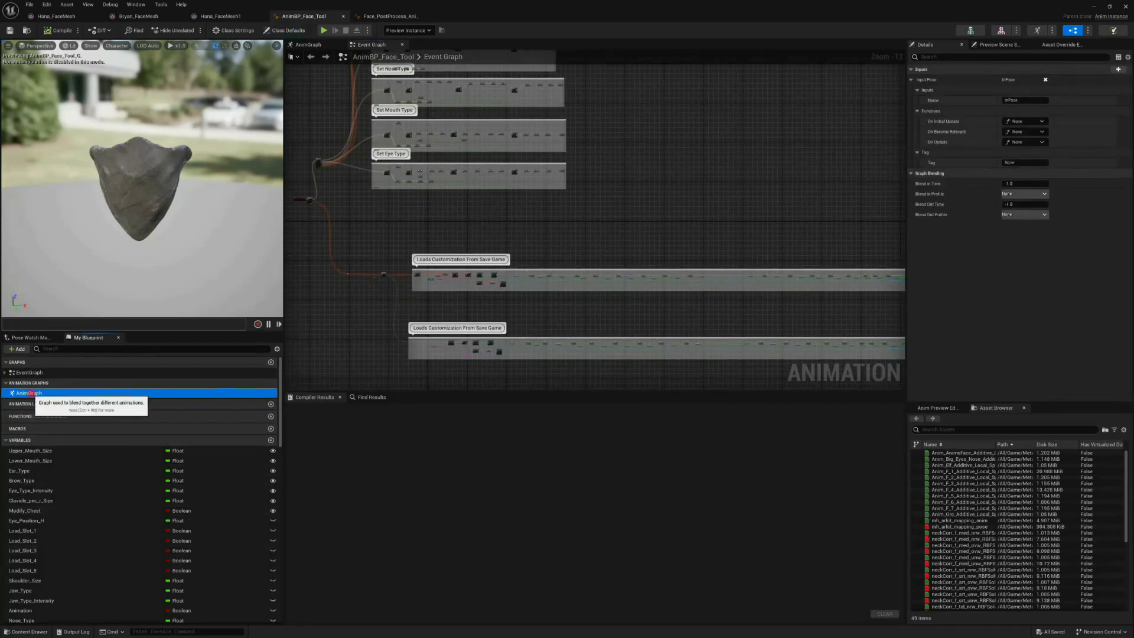
{"action": "double_click", "coordinate": [29, 393]}
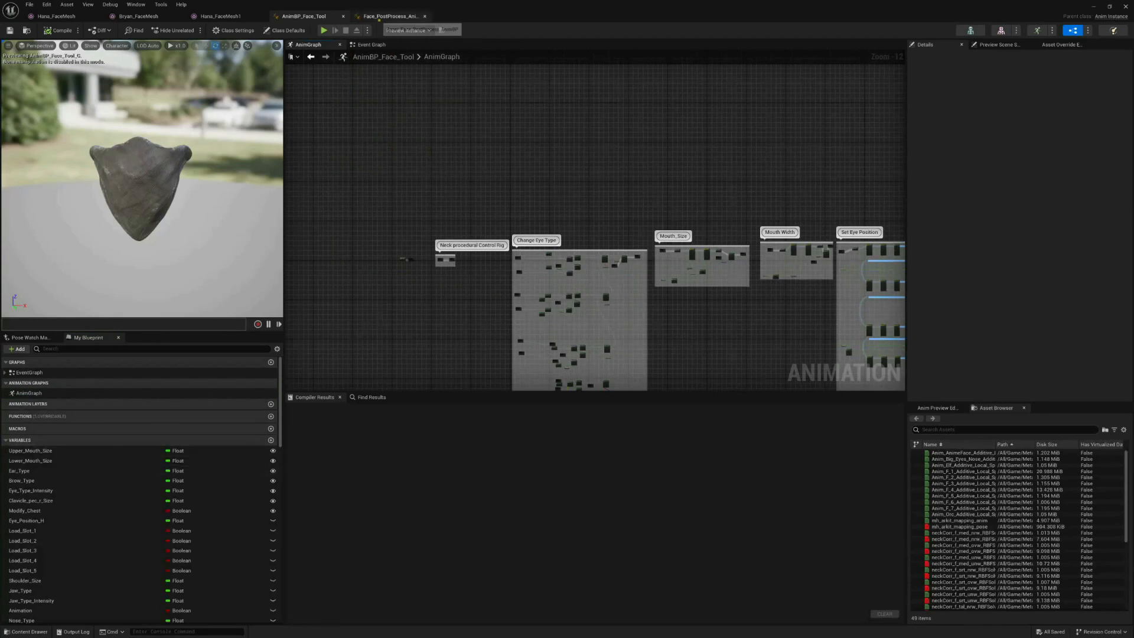
{"action": "left_click", "coordinate": [384, 16]}
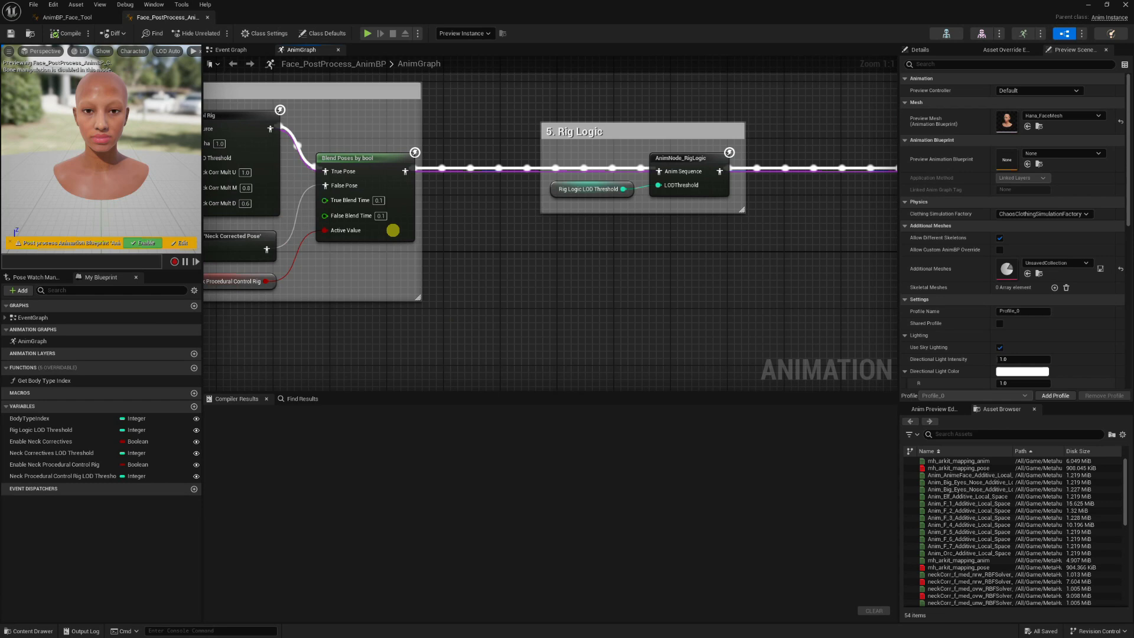
{"action": "scroll", "coordinate": [414, 236], "scroll_direction": "down", "scroll_amount": 3}
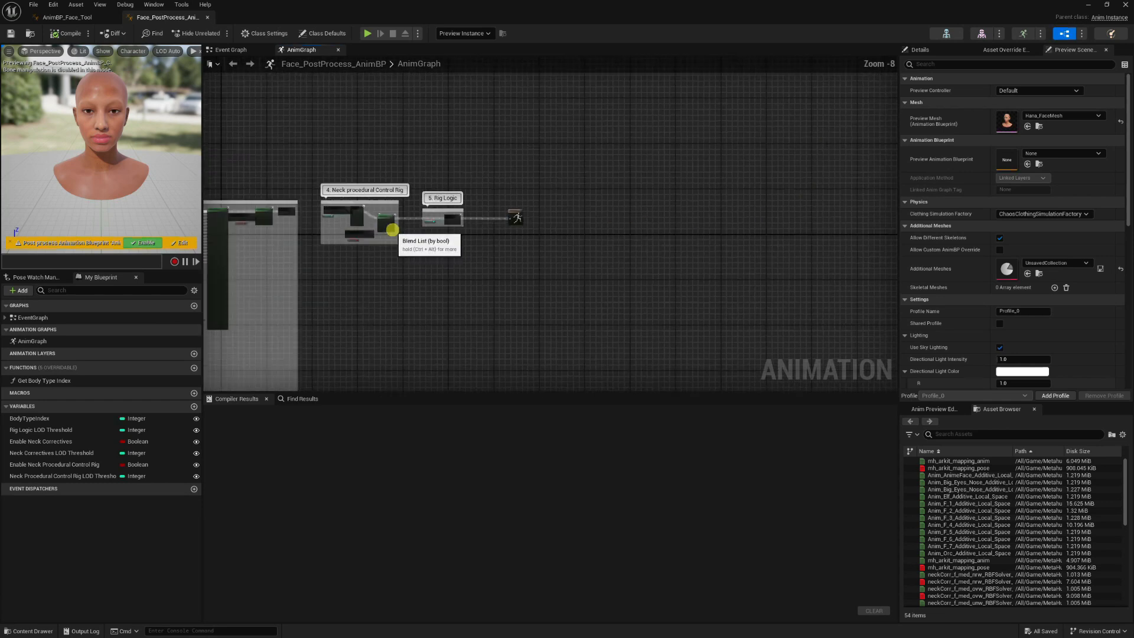
{"action": "right_click_drag", "start_coordinate": [473, 233], "coordinate": [717, 126]}
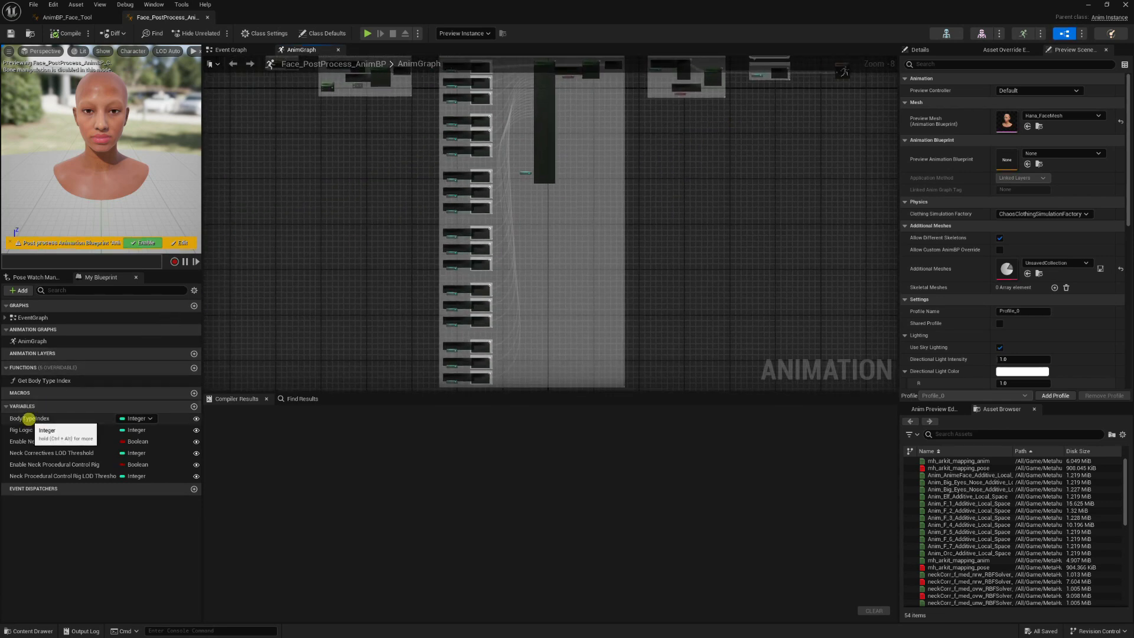
Copy the BodyTypeIndex variable from Face_PostProcess_AnimBP and paste it into AnimBP_Face_Tool's variables
{"action": "left_click", "coordinate": [6, 405]}
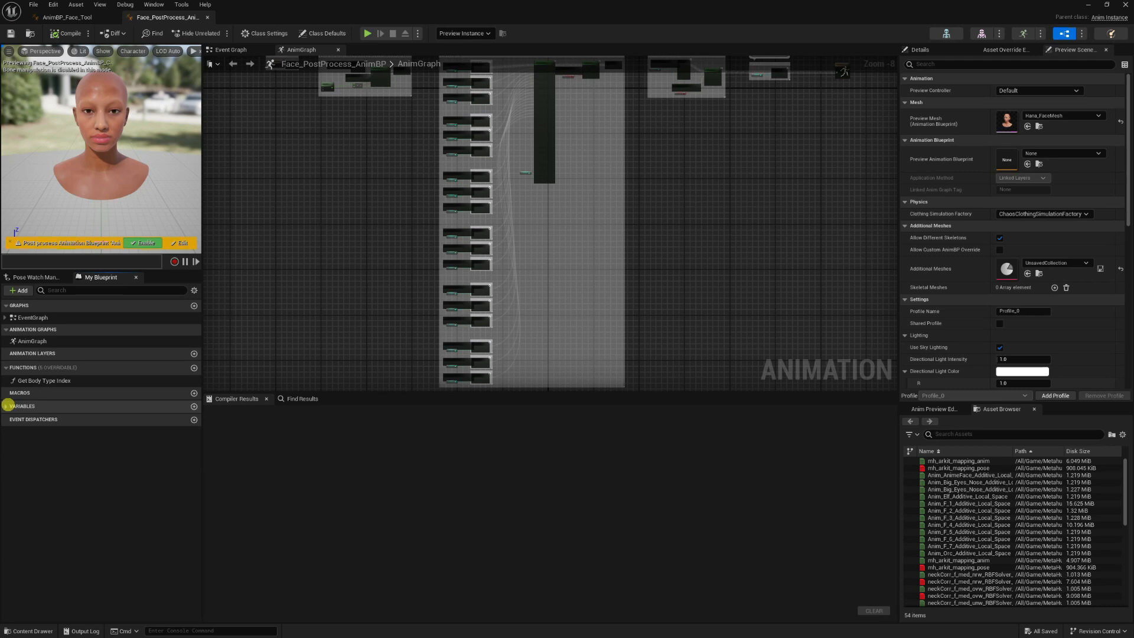
{"action": "left_click", "coordinate": [7, 406]}
{"action": "right_click", "coordinate": [19, 418]}
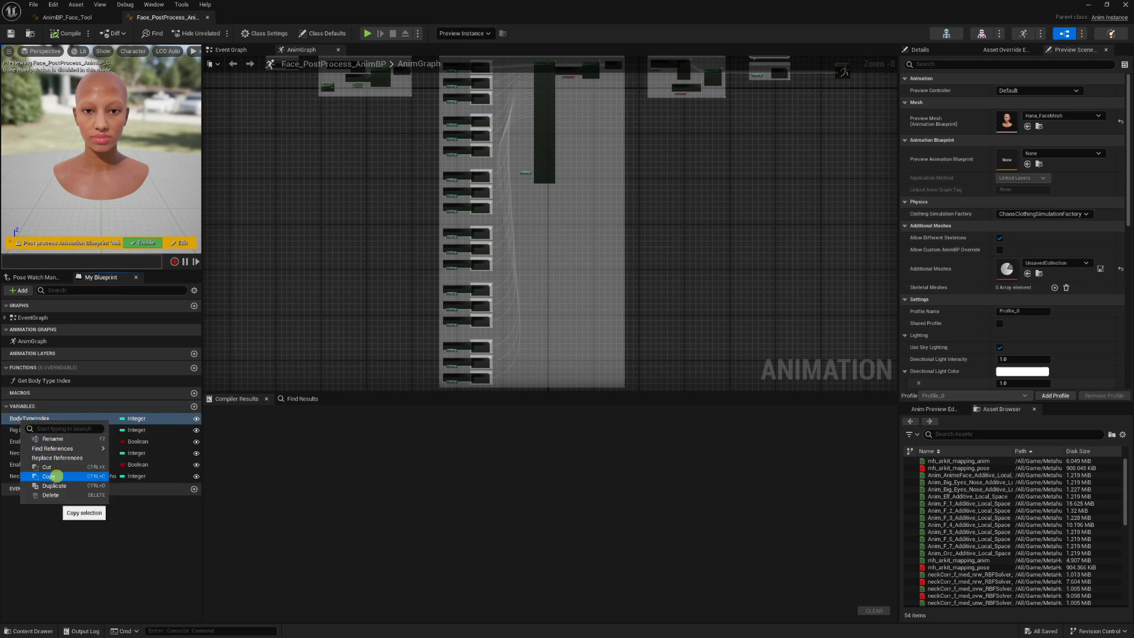
{"action": "left_click", "coordinate": [50, 476]}
{"action": "left_click", "coordinate": [72, 17]}
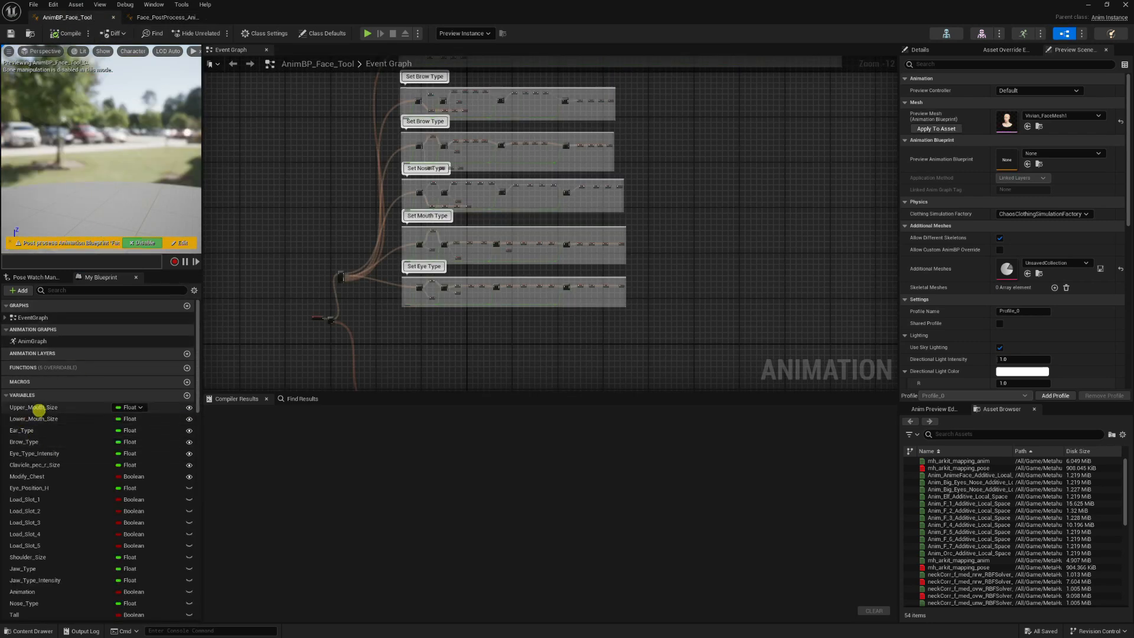
{"action": "right_click", "coordinate": [27, 397]}
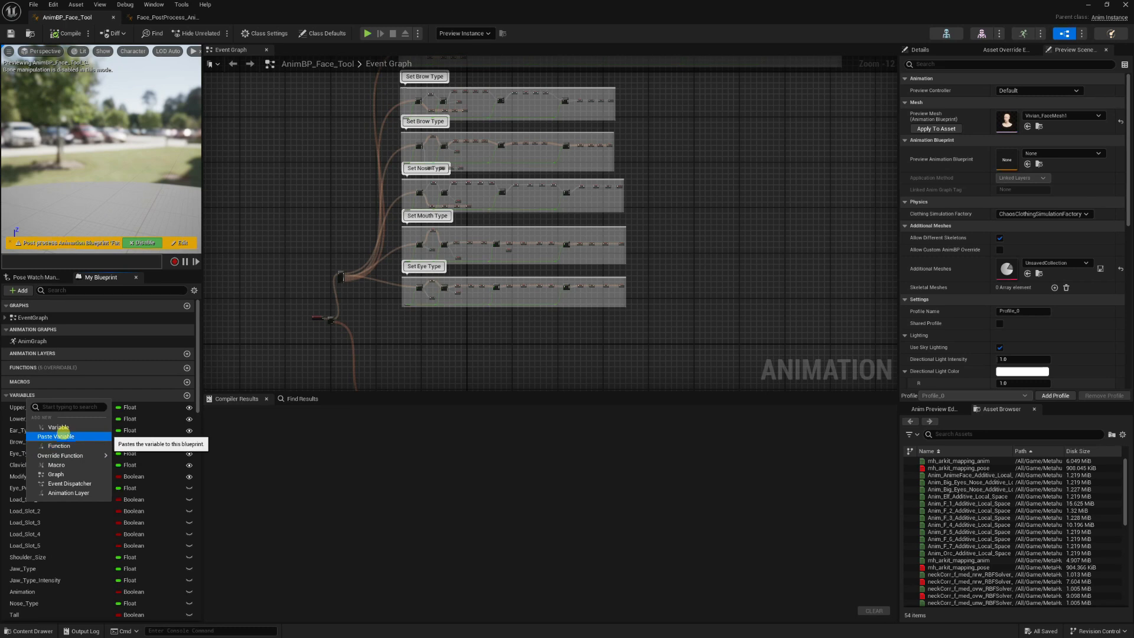
{"action": "left_click", "coordinate": [91, 436]}
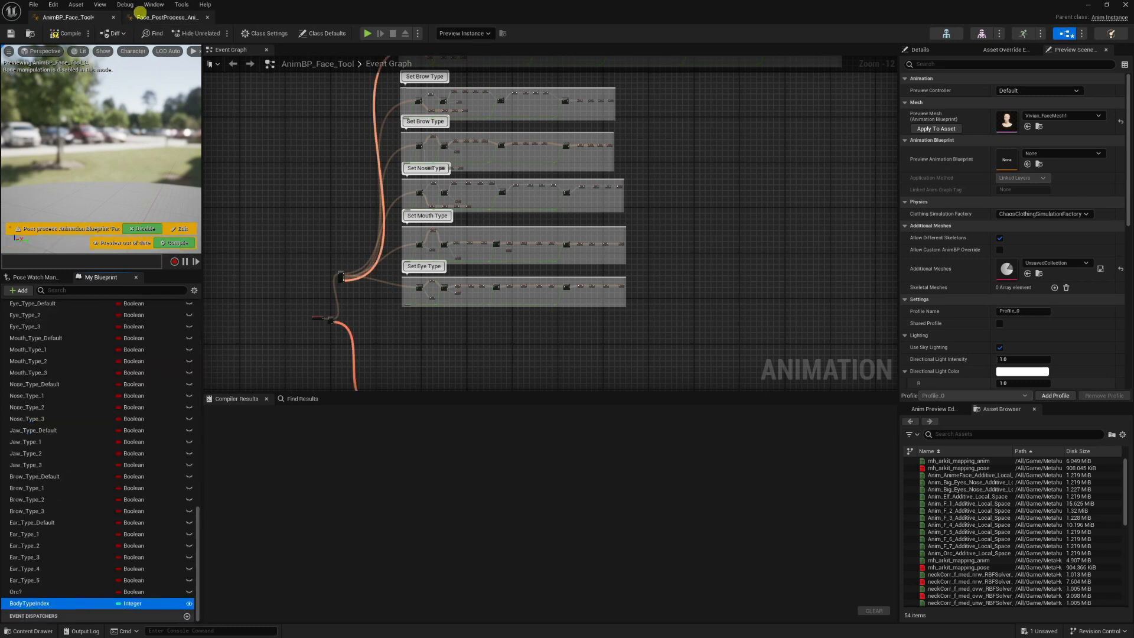
Copy the Rig Logic LOD Threshold variable from Face_PostProcess_AnimBP into AnimBP_Face_Tool
{"action": "left_click", "coordinate": [168, 18]}
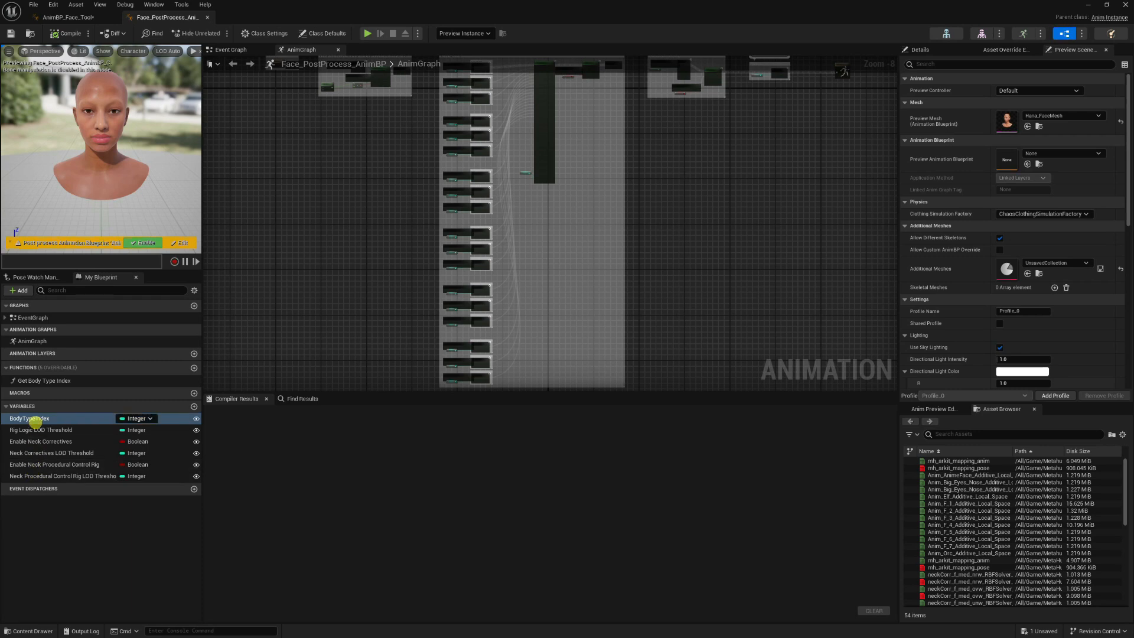
{"action": "right_click", "coordinate": [44, 431]}
{"action": "mouse_move", "coordinate": [48, 465]}
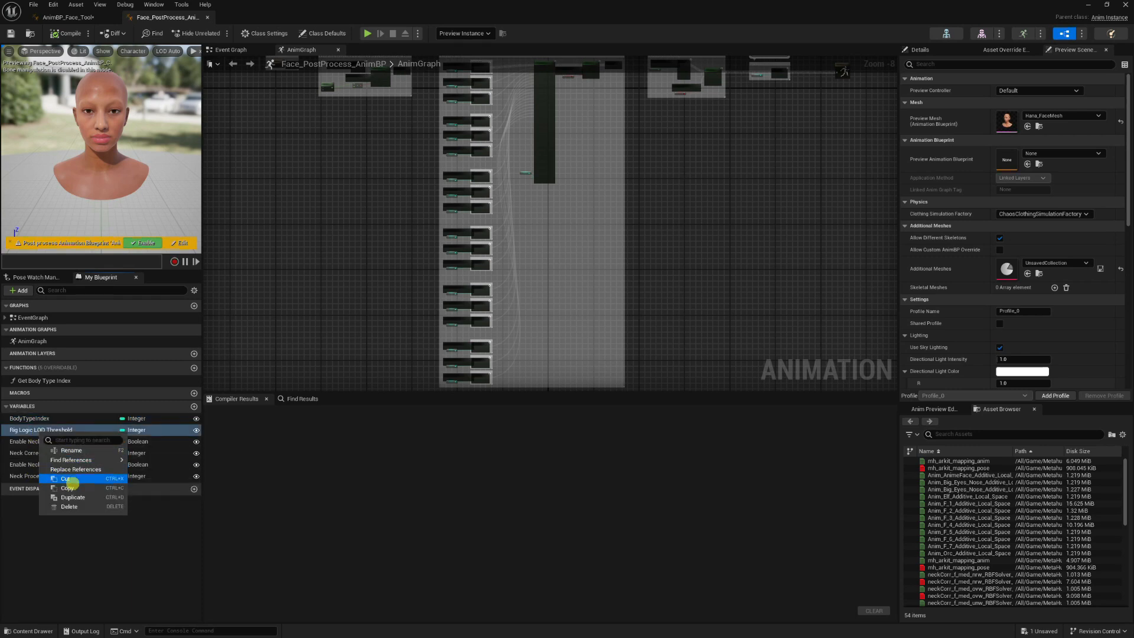
{"action": "left_click", "coordinate": [72, 430]}
{"action": "left_click", "coordinate": [69, 17]}
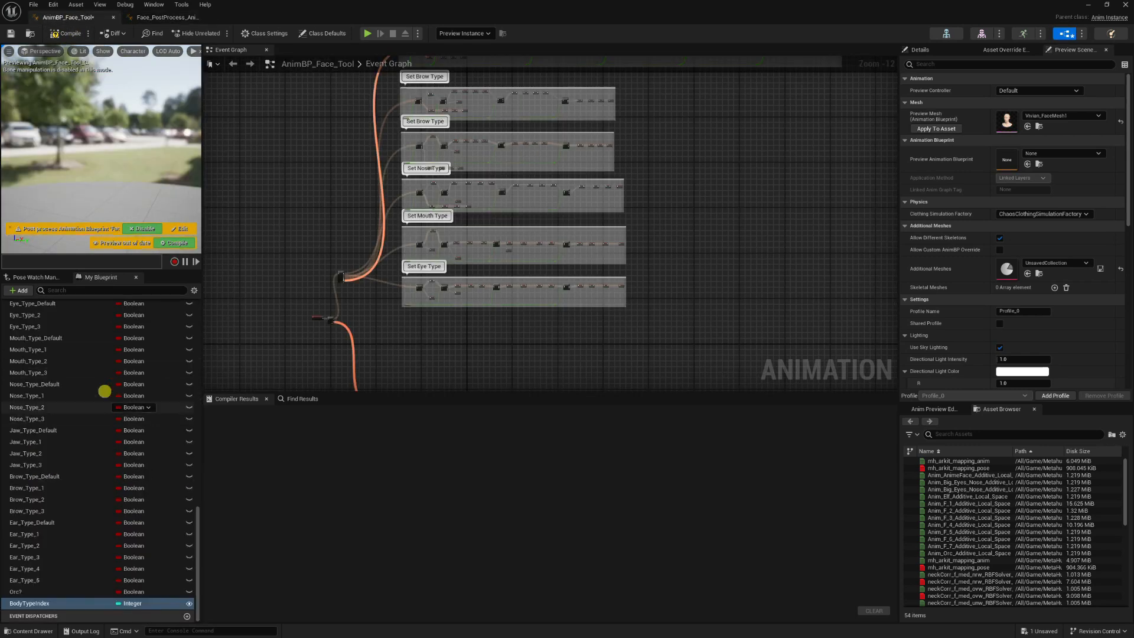
{"action": "left_click_drag", "start_coordinate": [199, 548], "coordinate": [203, 324]}
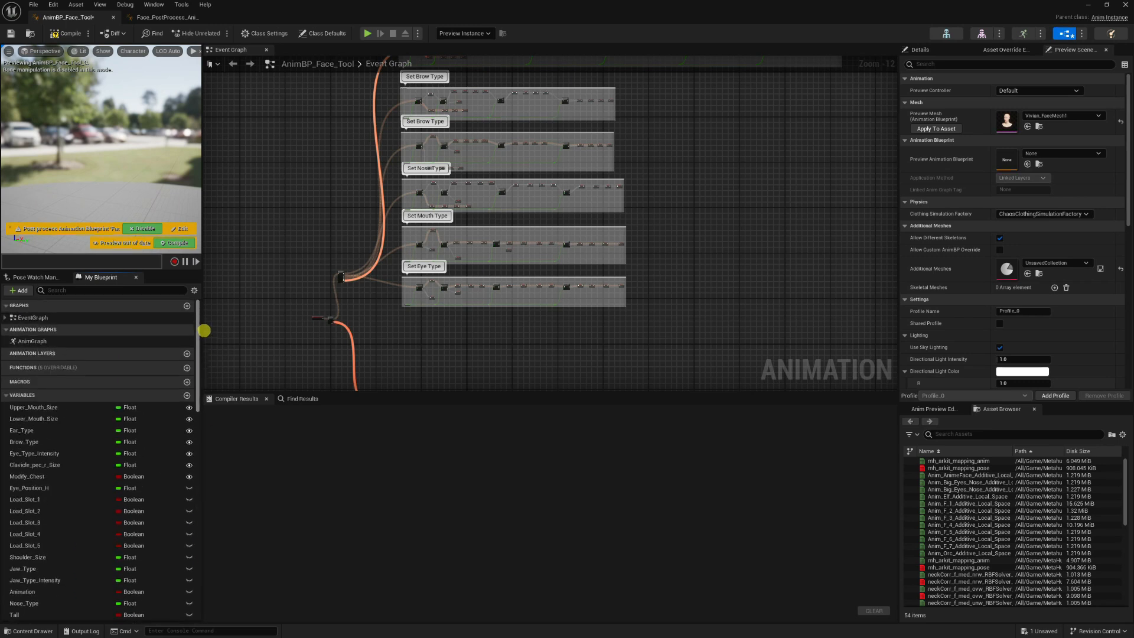
{"action": "right_click", "coordinate": [21, 397]}
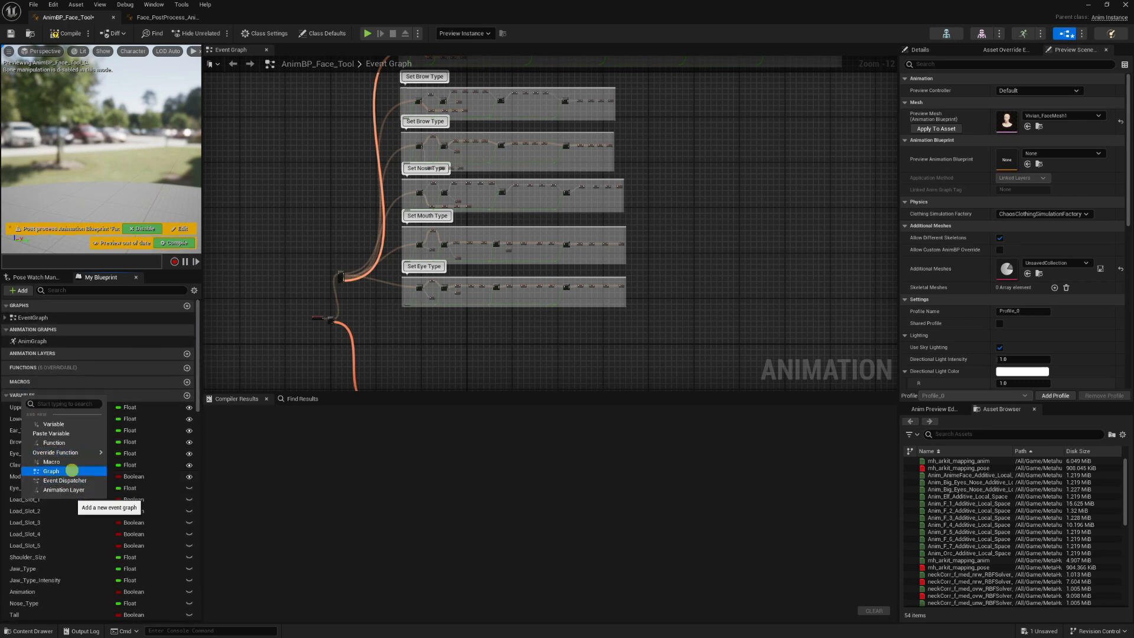
{"action": "left_click", "coordinate": [52, 433]}
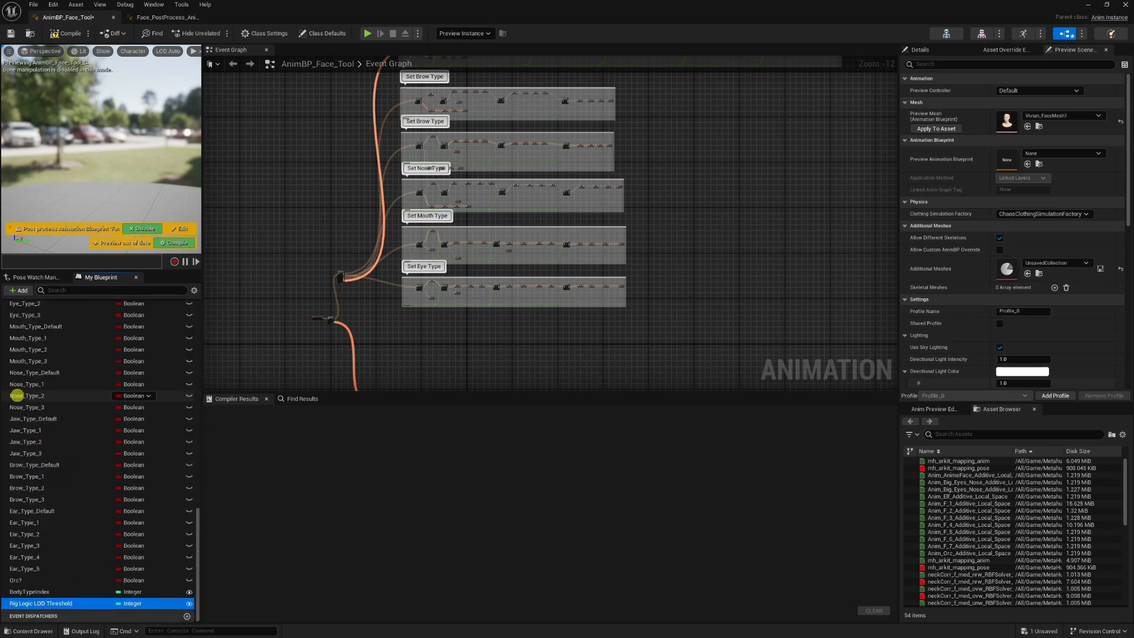
Copy the Enable Neck Correctives variable from Face_PostProcess_AnimBP into AnimBP_Face_Tool
{"action": "left_click", "coordinate": [167, 17]}
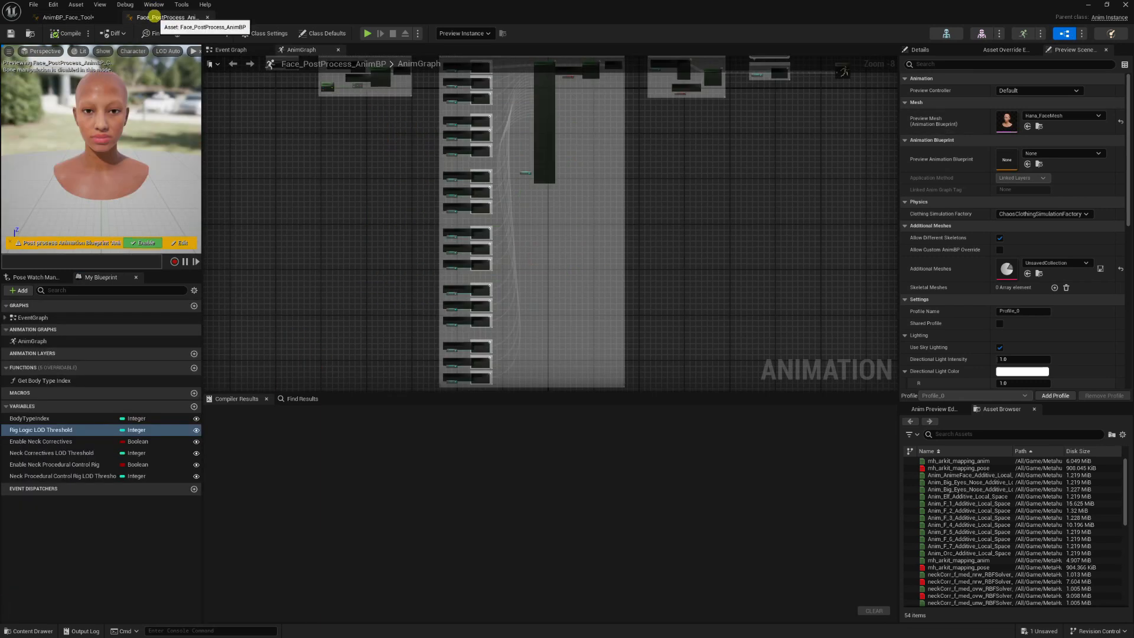
{"action": "right_click", "coordinate": [24, 442]}
{"action": "mouse_move", "coordinate": [64, 468]}
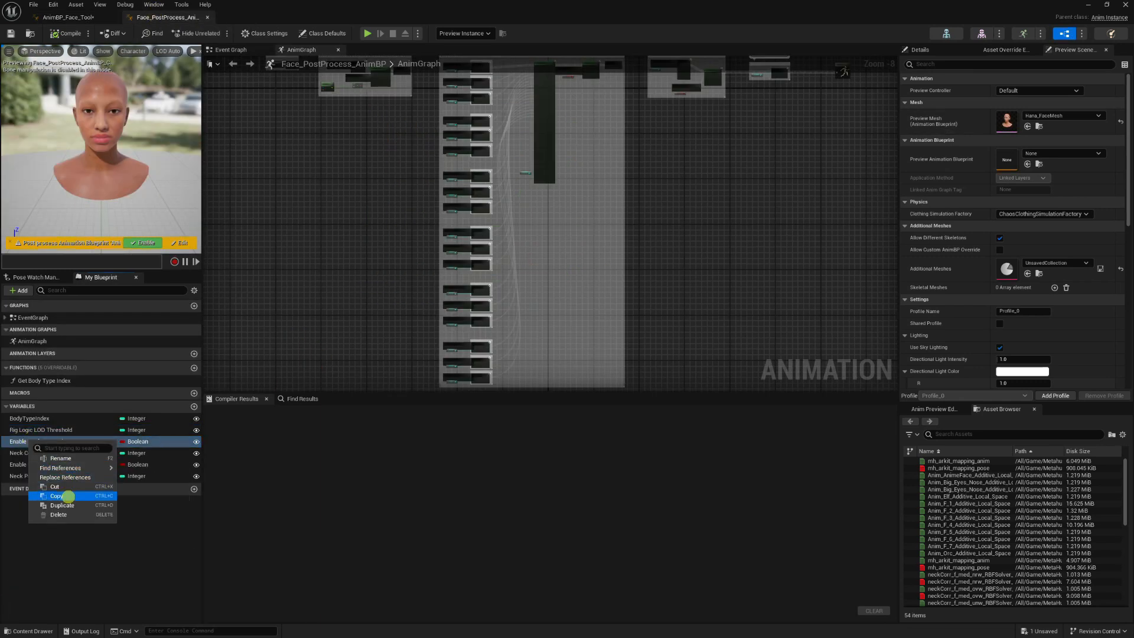
{"action": "left_click", "coordinate": [67, 496]}
{"action": "left_click", "coordinate": [71, 18]}
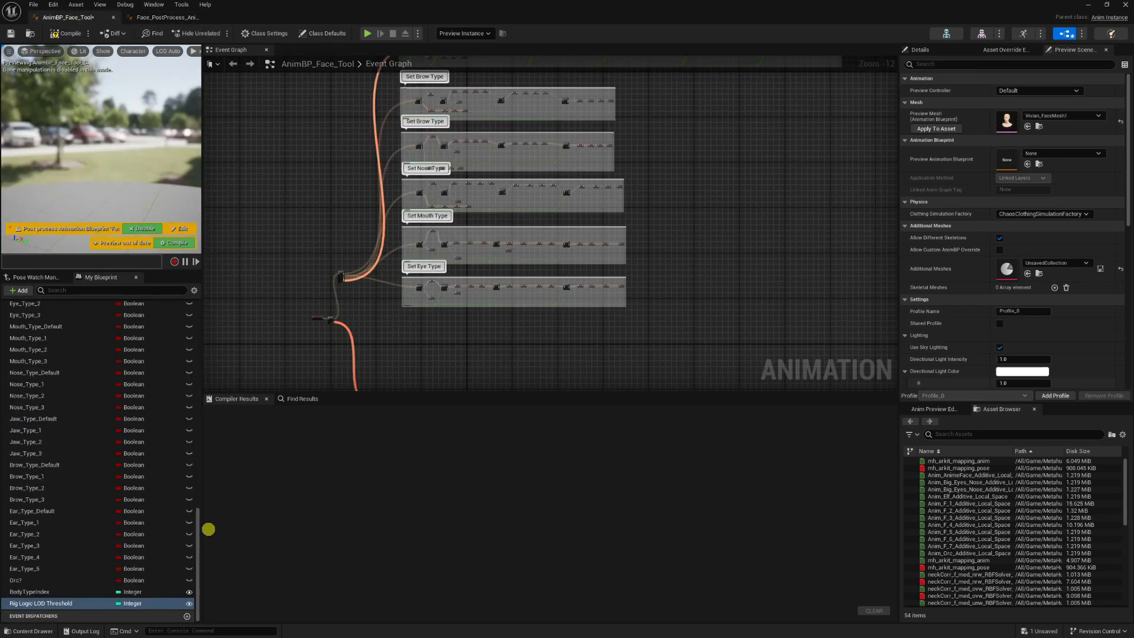
{"action": "left_click_drag", "start_coordinate": [197, 526], "coordinate": [197, 317]}
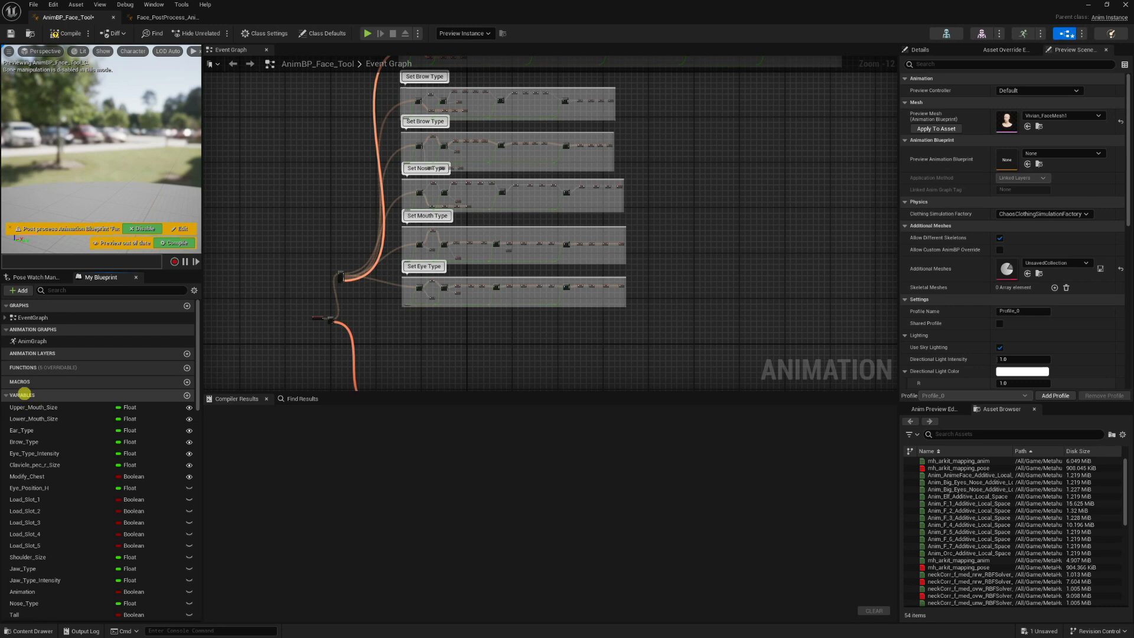
{"action": "right_click", "coordinate": [24, 394]}
{"action": "left_click", "coordinate": [61, 160]}
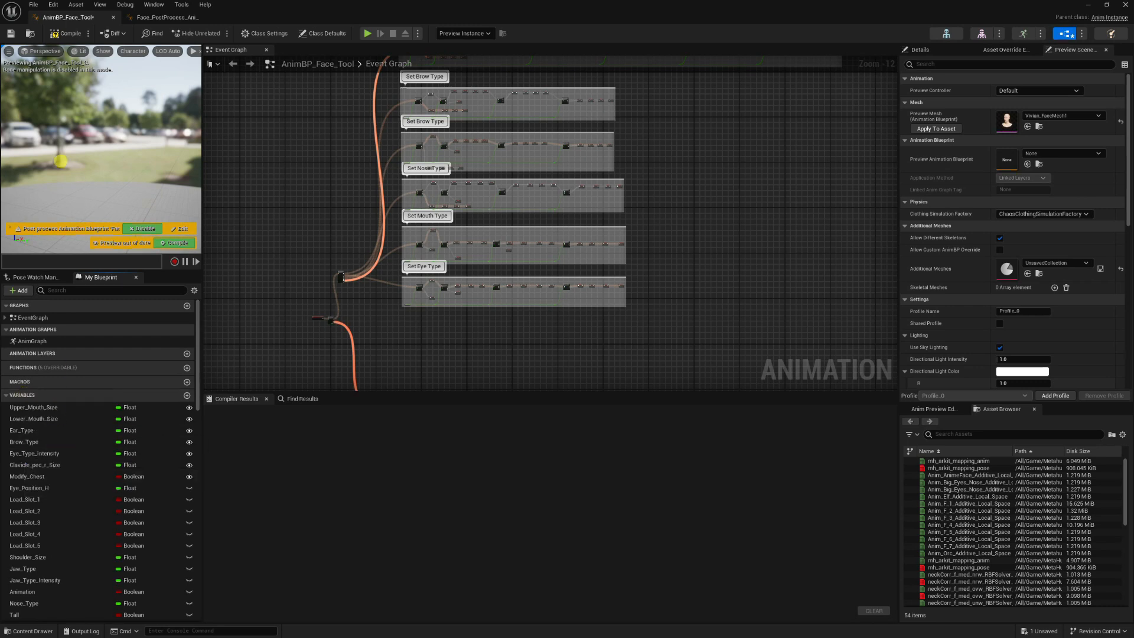
Copy the Neck Correctives LOD Threshold variable from Face_PostProcess_AnimBP into AnimBP_Face_Tool
{"action": "left_click", "coordinate": [167, 17]}
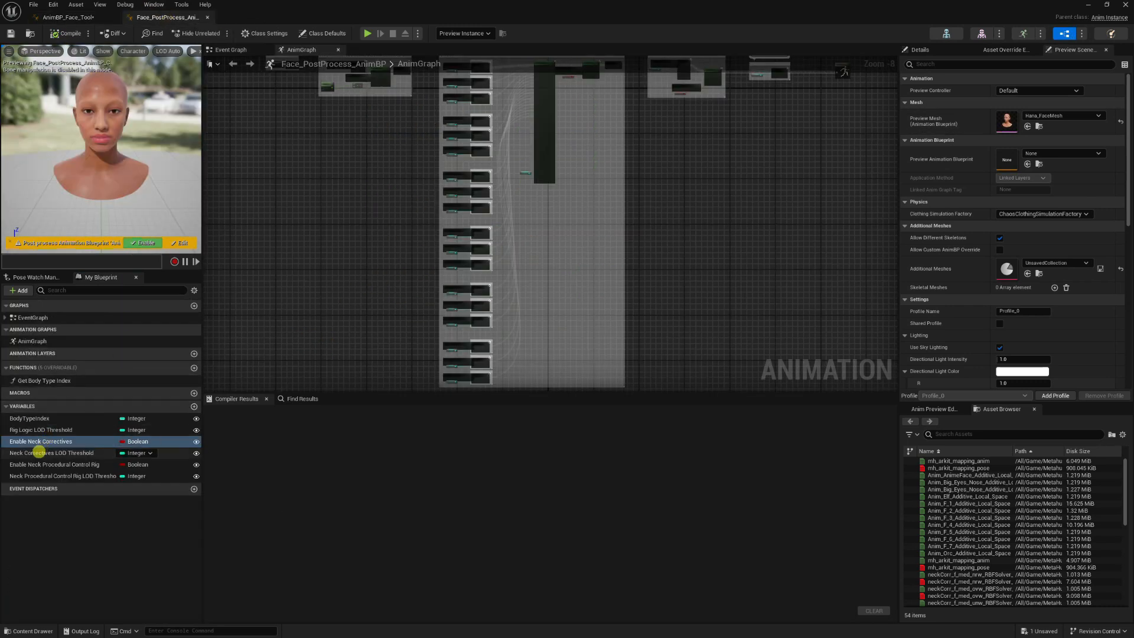
{"action": "right_click", "coordinate": [39, 453]}
{"action": "left_click", "coordinate": [62, 498]}
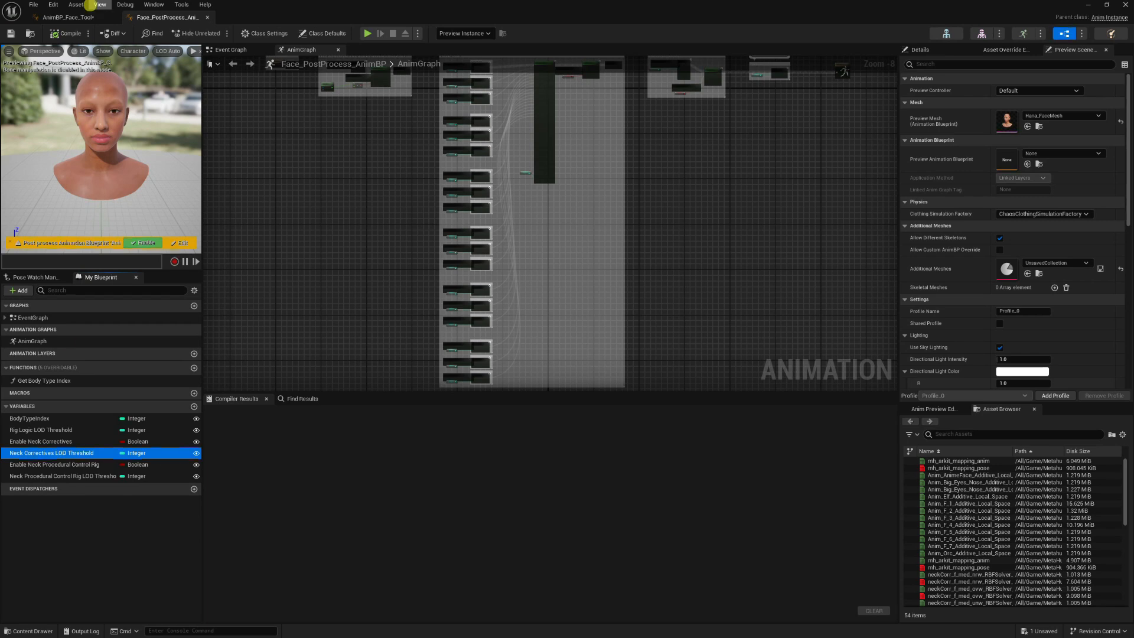
{"action": "left_click", "coordinate": [83, 17]}
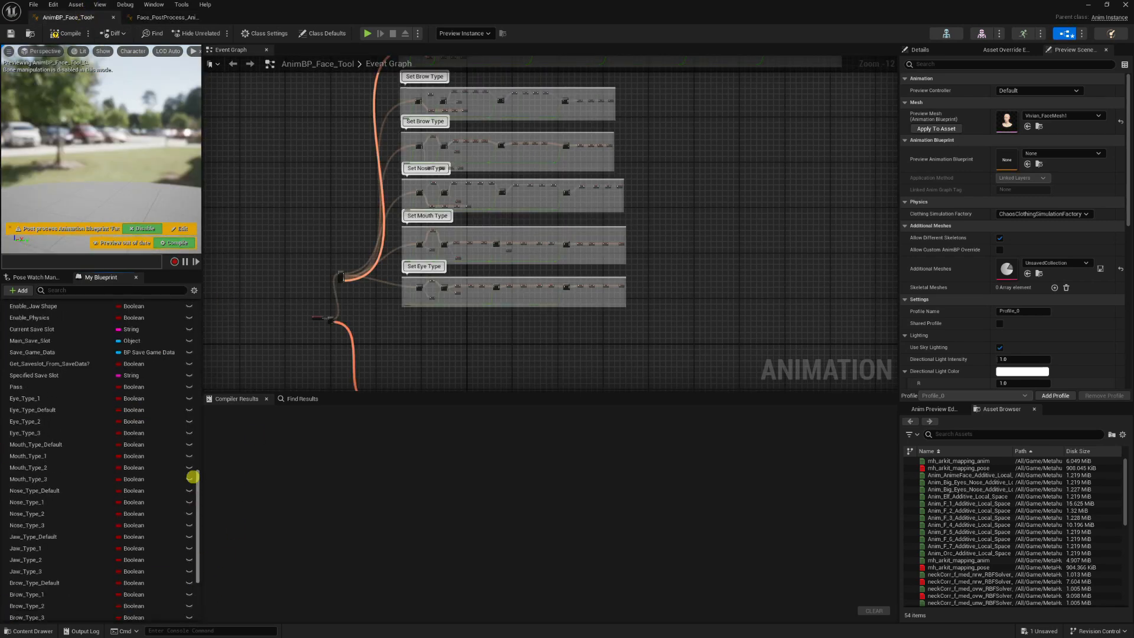
{"action": "left_click_drag", "start_coordinate": [193, 477], "coordinate": [210, 293]}
{"action": "right_click", "coordinate": [23, 395]}
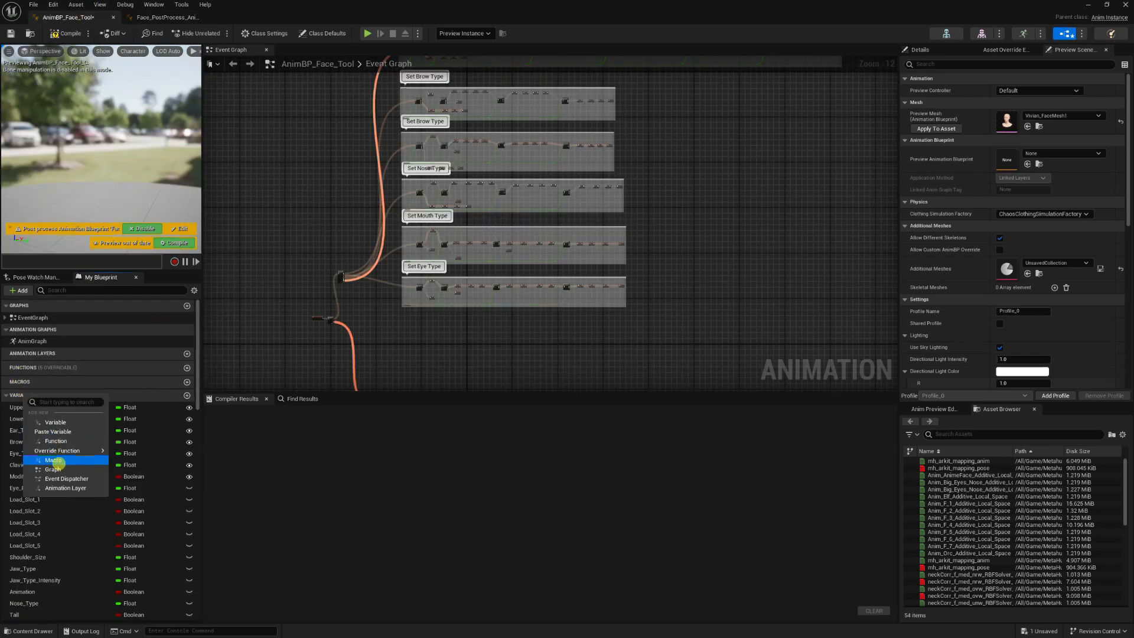
{"action": "left_click", "coordinate": [52, 432]}
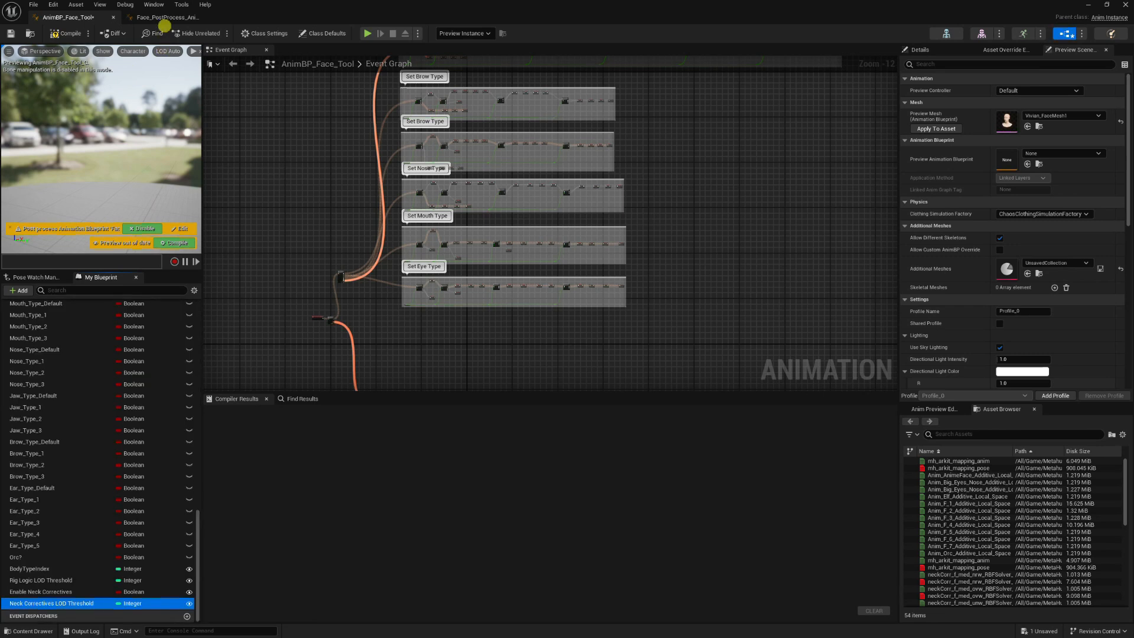
Copy the Enable Neck Procedural Control Rig variable from Face_PostProcess_AnimBP into AnimBP_Face_Tool
{"action": "left_click", "coordinate": [164, 18]}
{"action": "right_click", "coordinate": [37, 462]}
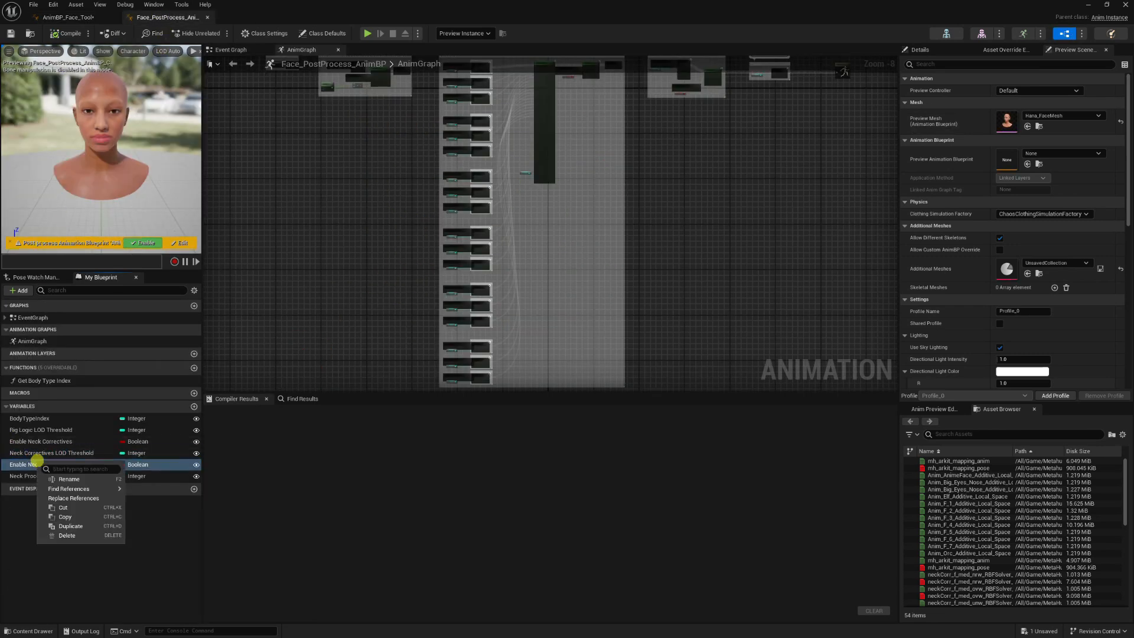
{"action": "left_click", "coordinate": [65, 517]}
{"action": "left_click", "coordinate": [65, 17]}
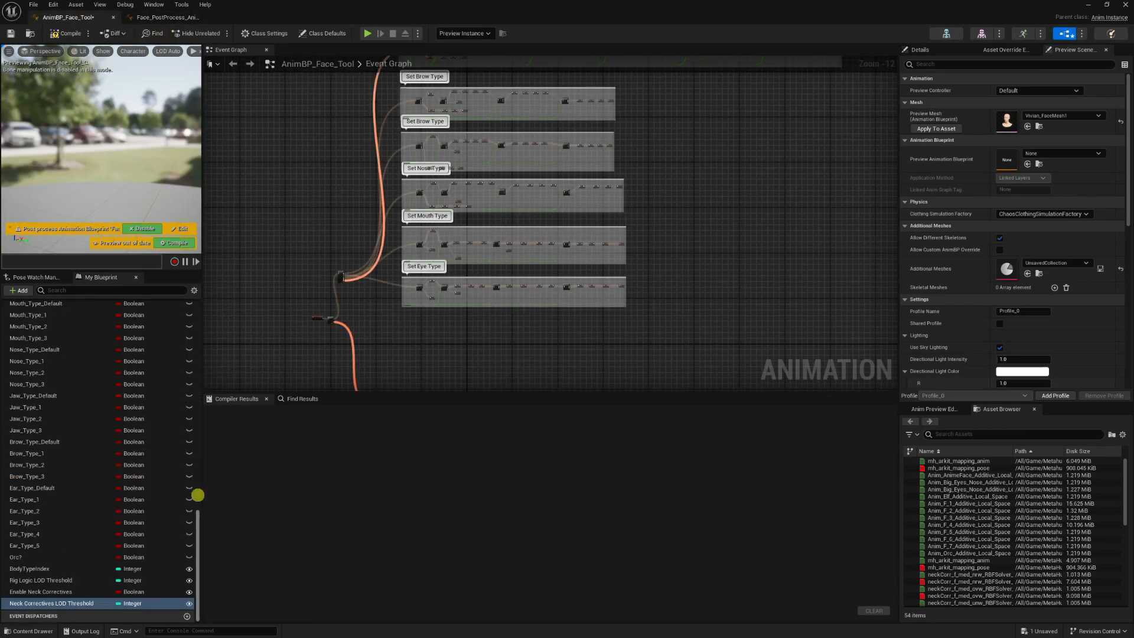
{"action": "left_click_drag", "start_coordinate": [196, 558], "coordinate": [208, 329]}
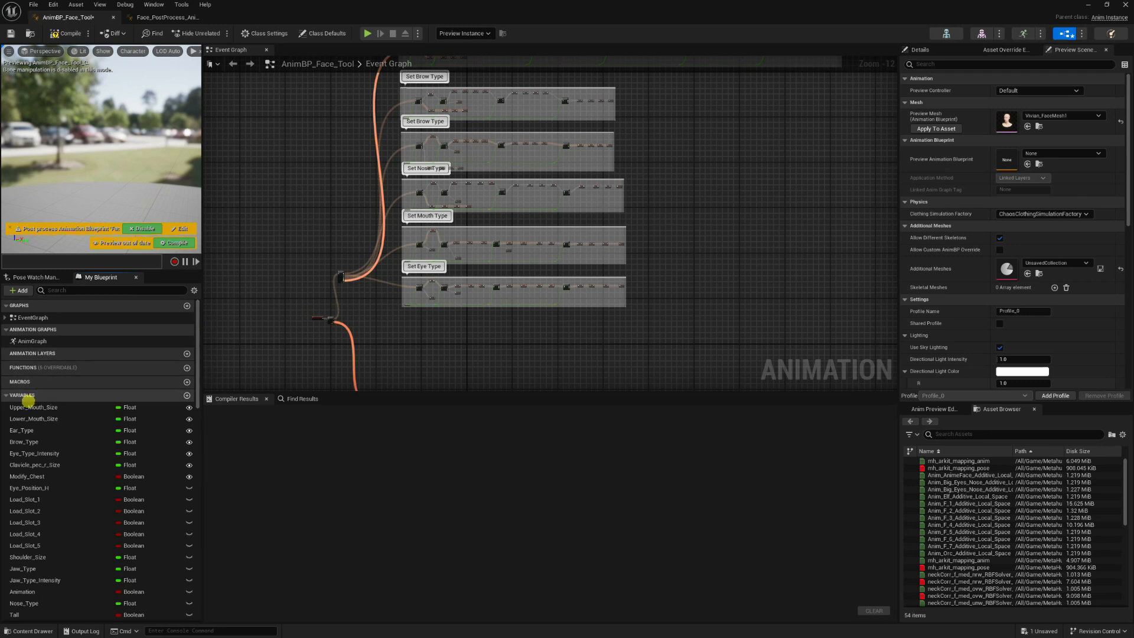
{"action": "right_click", "coordinate": [33, 402]}
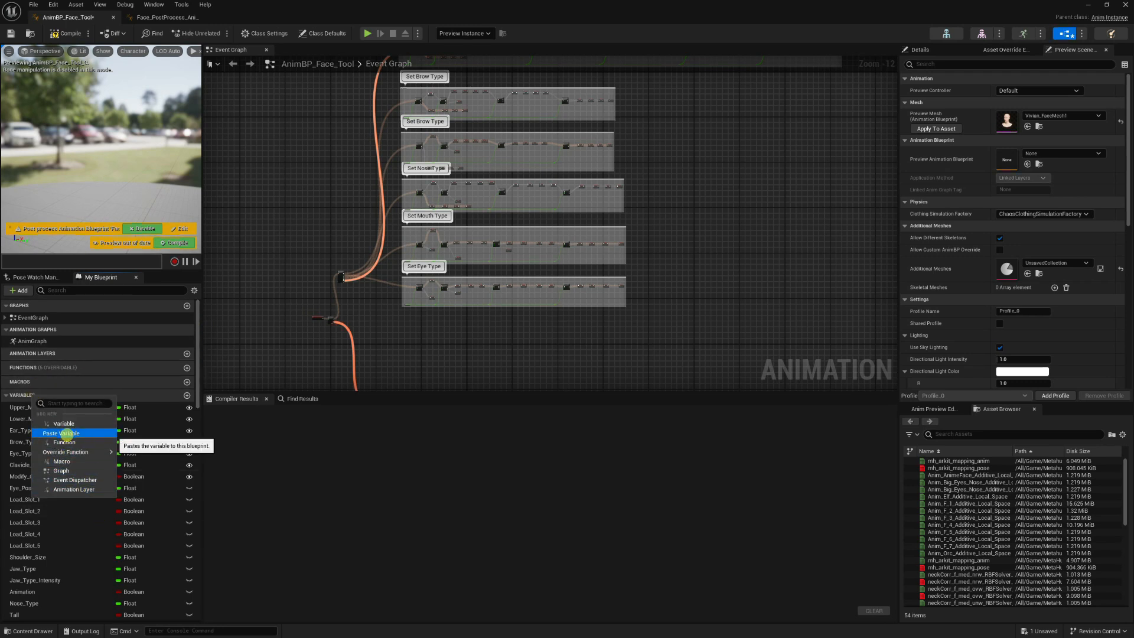
{"action": "left_click", "coordinate": [61, 433]}
Copy the Neck Procedural Control Rig LOD Threshold variable from Face_PostProcess_AnimBP into AnimBP_Face_Tool
{"action": "left_click", "coordinate": [164, 17]}
{"action": "right_click", "coordinate": [45, 477]}
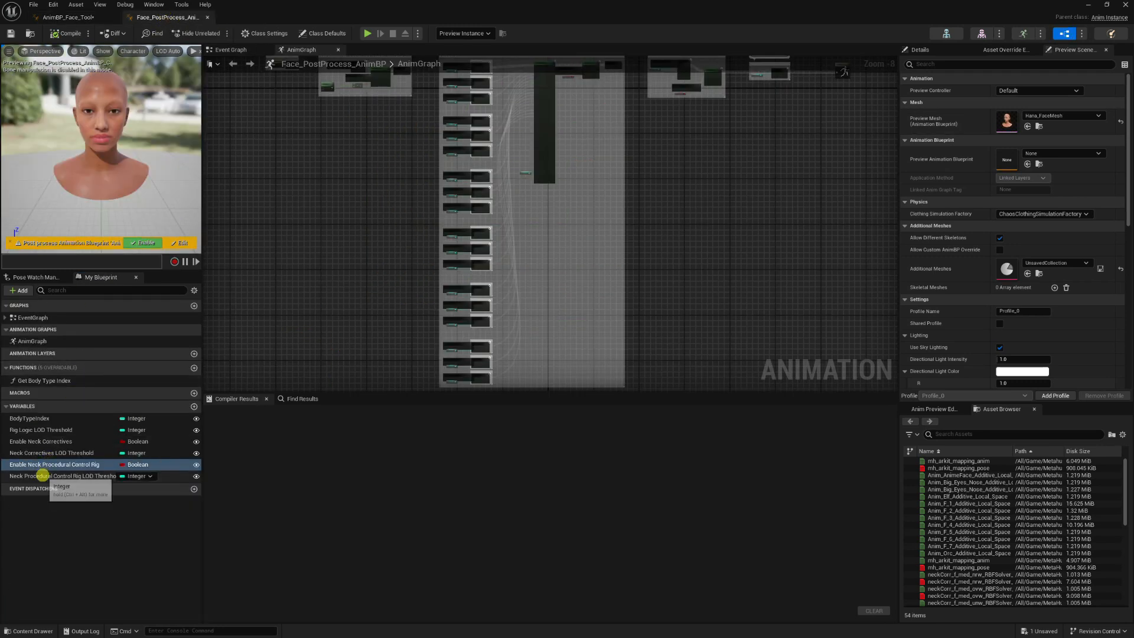
{"action": "mouse_move", "coordinate": [69, 503]}
{"action": "key", "text": "Escape"}
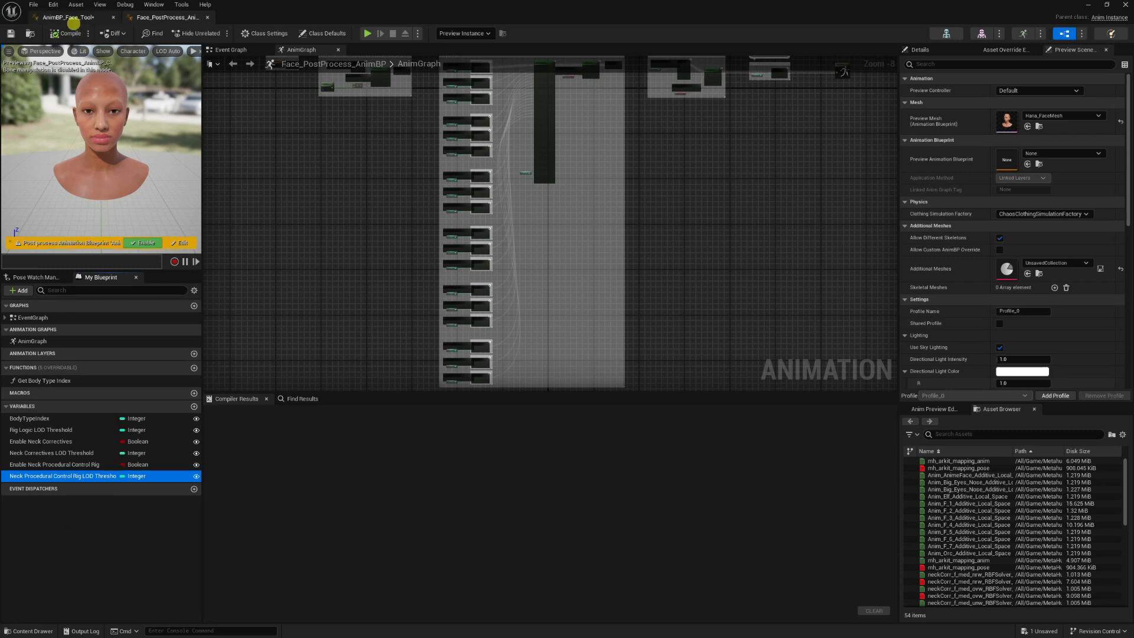
{"action": "left_click", "coordinate": [67, 17]}
{"action": "left_click_drag", "start_coordinate": [195, 539], "coordinate": [191, 329]}
{"action": "right_click", "coordinate": [39, 385]}
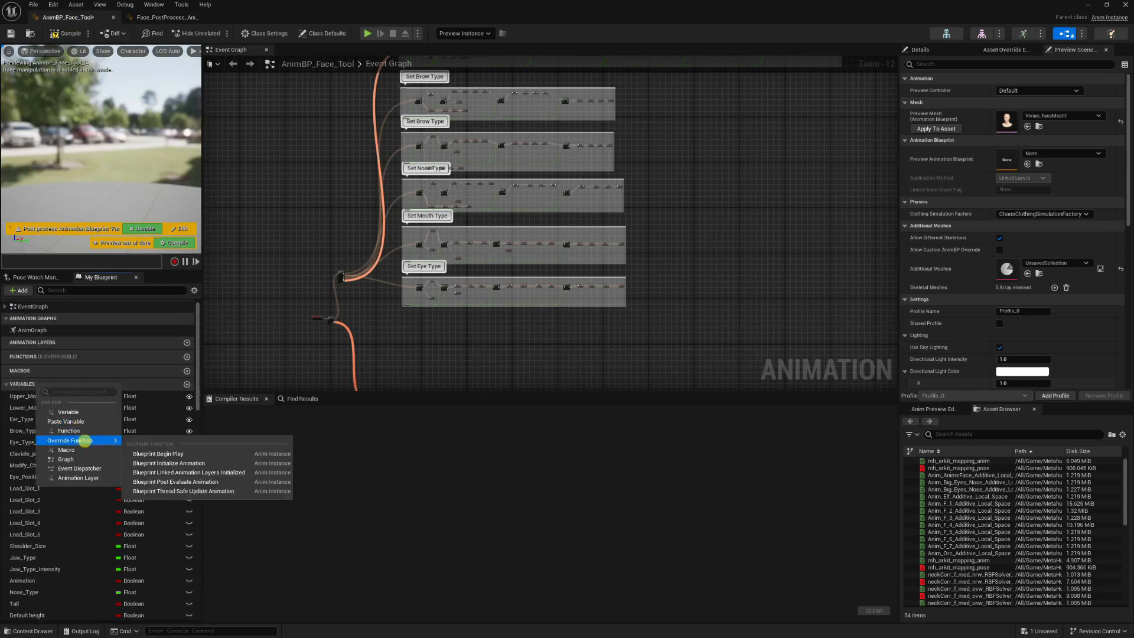
{"action": "left_click", "coordinate": [65, 421]}
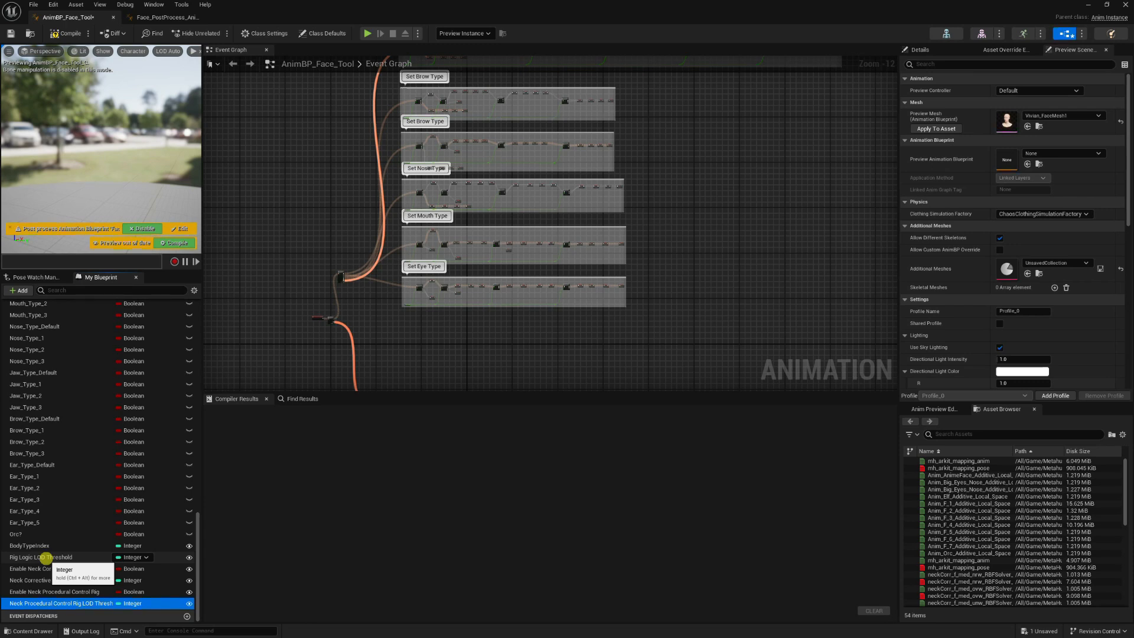
Check the copied variables against Face_PostProcess_AnimBP and compile AnimBP_Face_Tool
{"action": "left_click", "coordinate": [27, 546]}
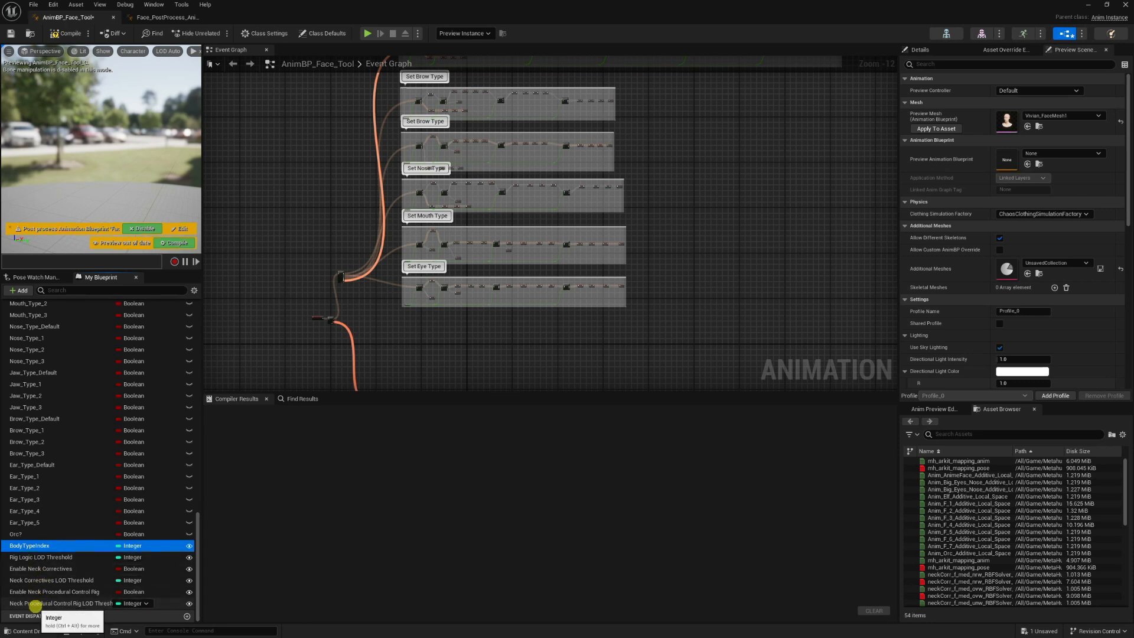
{"action": "left_click", "coordinate": [160, 18]}
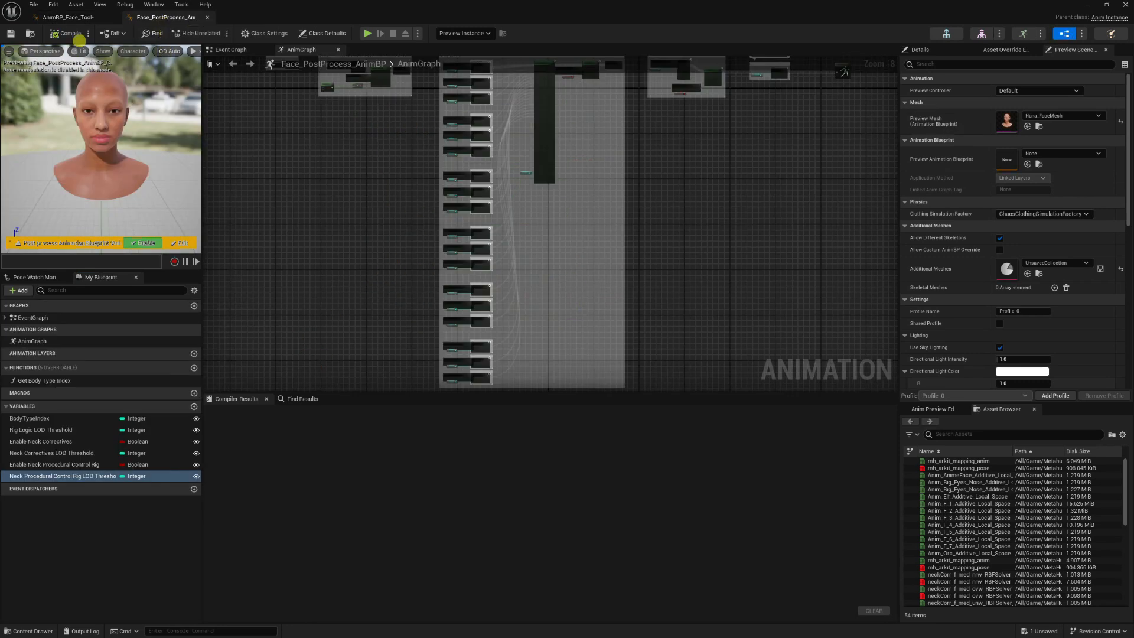
{"action": "left_click", "coordinate": [68, 17]}
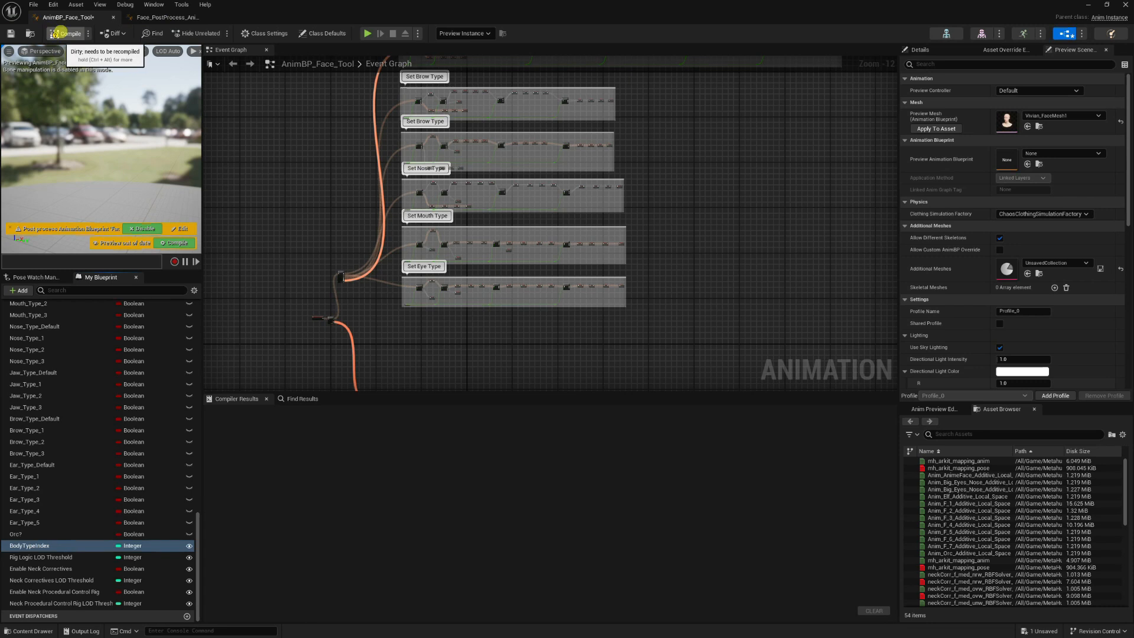
{"action": "left_click", "coordinate": [66, 33]}
Examine the numbered node groups in Face_PostProcess_AnimBP's AnimGraph, from Cache Input Pose through Rig Logic
{"action": "left_click", "coordinate": [168, 17]}
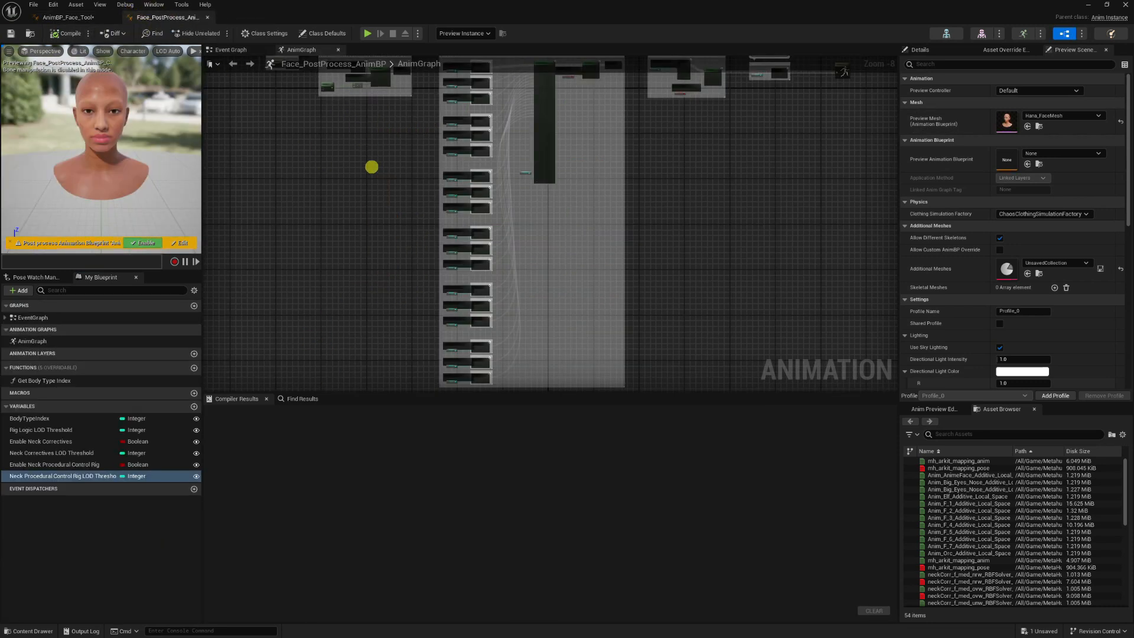
{"action": "right_click_drag", "start_coordinate": [372, 167], "coordinate": [396, 367]}
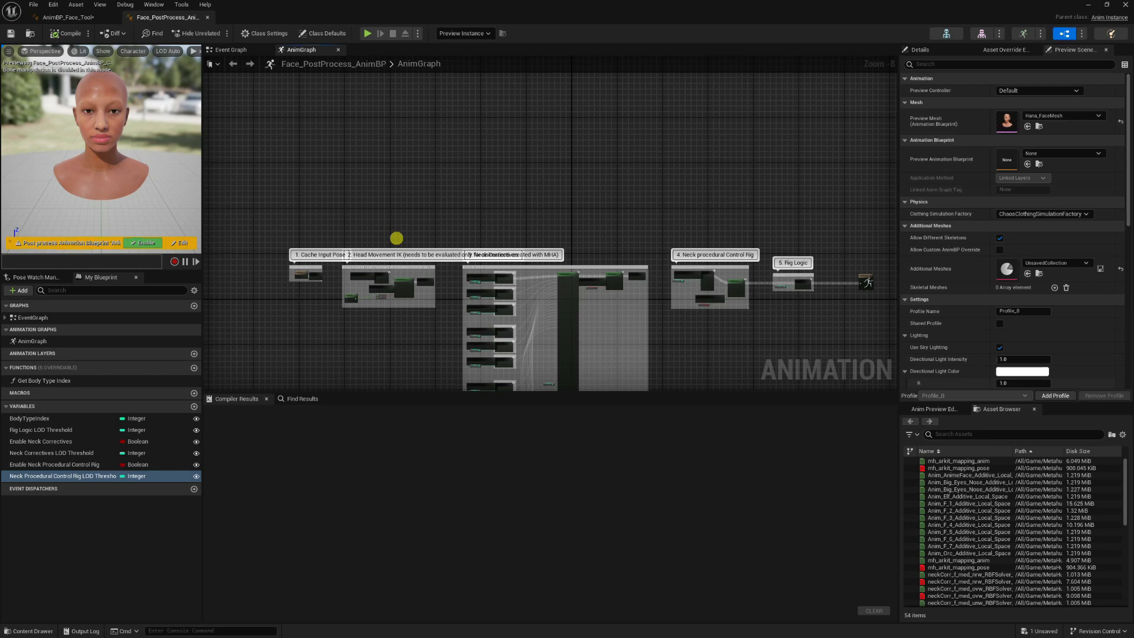
{"action": "scroll", "coordinate": [394, 242], "scroll_direction": "up", "scroll_amount": 4}
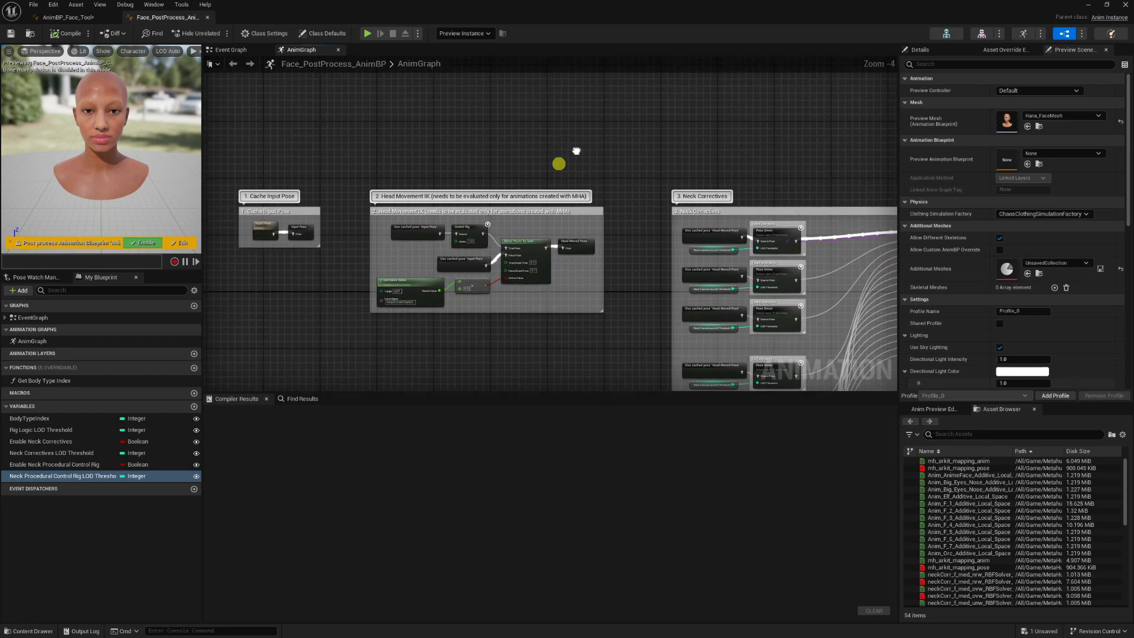
{"action": "right_click_drag", "start_coordinate": [559, 162], "coordinate": [622, 116]}
{"action": "scroll", "coordinate": [622, 115], "scroll_direction": "down", "scroll_amount": 8}
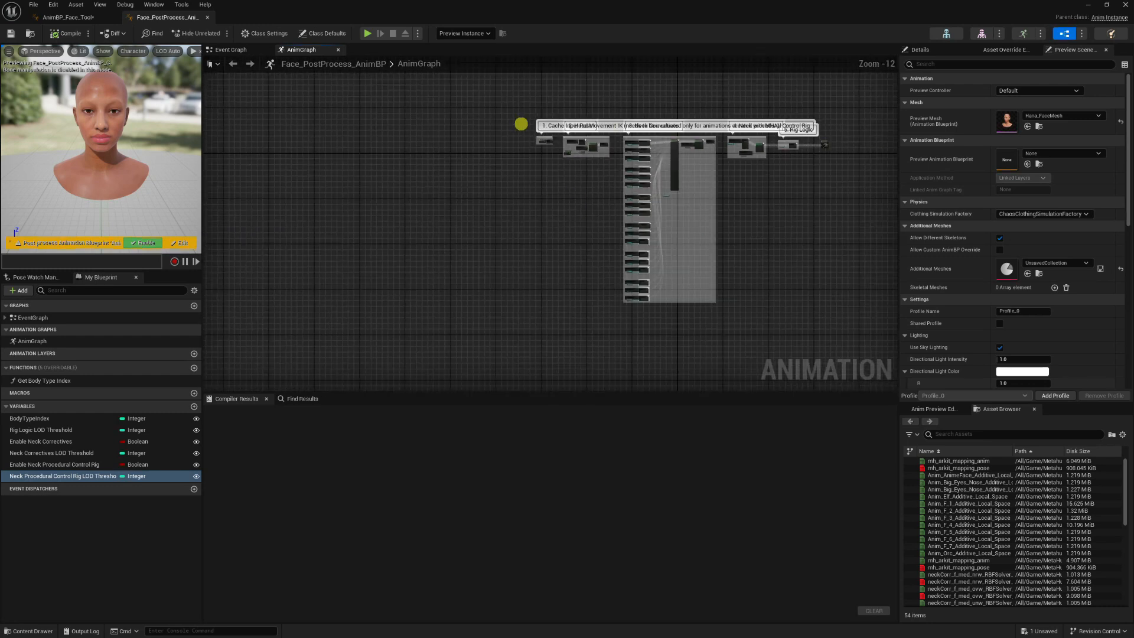
{"action": "scroll", "coordinate": [626, 124], "scroll_direction": "up", "scroll_amount": 5}
{"action": "right_click_drag", "start_coordinate": [799, 258], "coordinate": [627, 337]}
{"action": "scroll", "coordinate": [402, 242], "scroll_direction": "up", "scroll_amount": 5}
{"action": "right_click_drag", "start_coordinate": [693, 163], "coordinate": [1073, 116]}
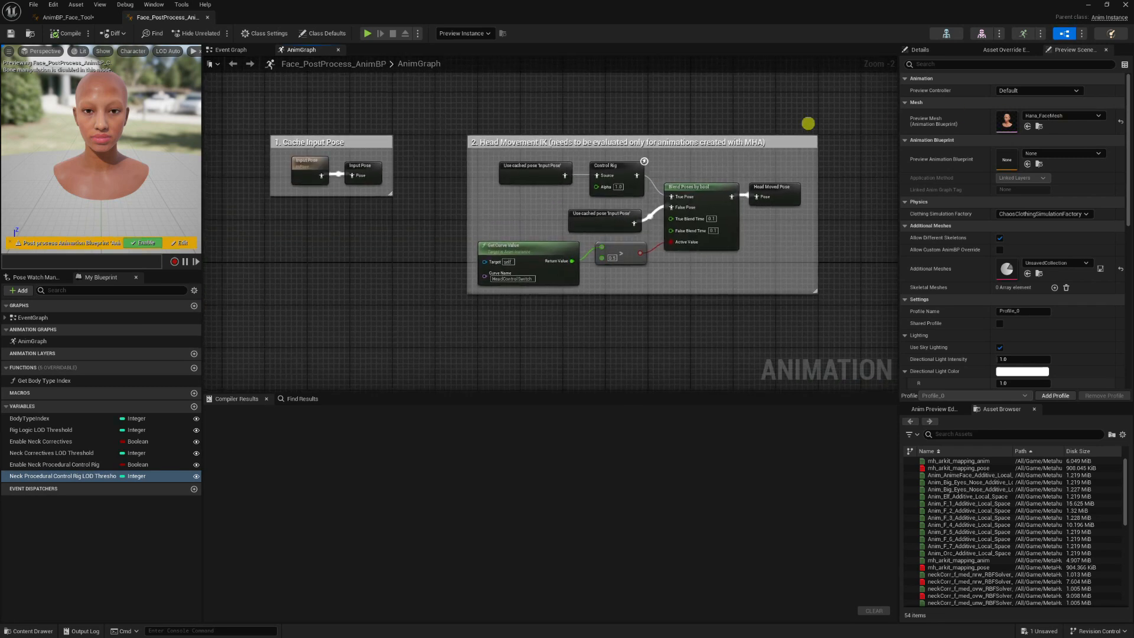
{"action": "right_click_drag", "start_coordinate": [481, 101], "coordinate": [83, 129]}
{"action": "scroll", "coordinate": [959, 213], "scroll_direction": "down", "scroll_amount": 7}
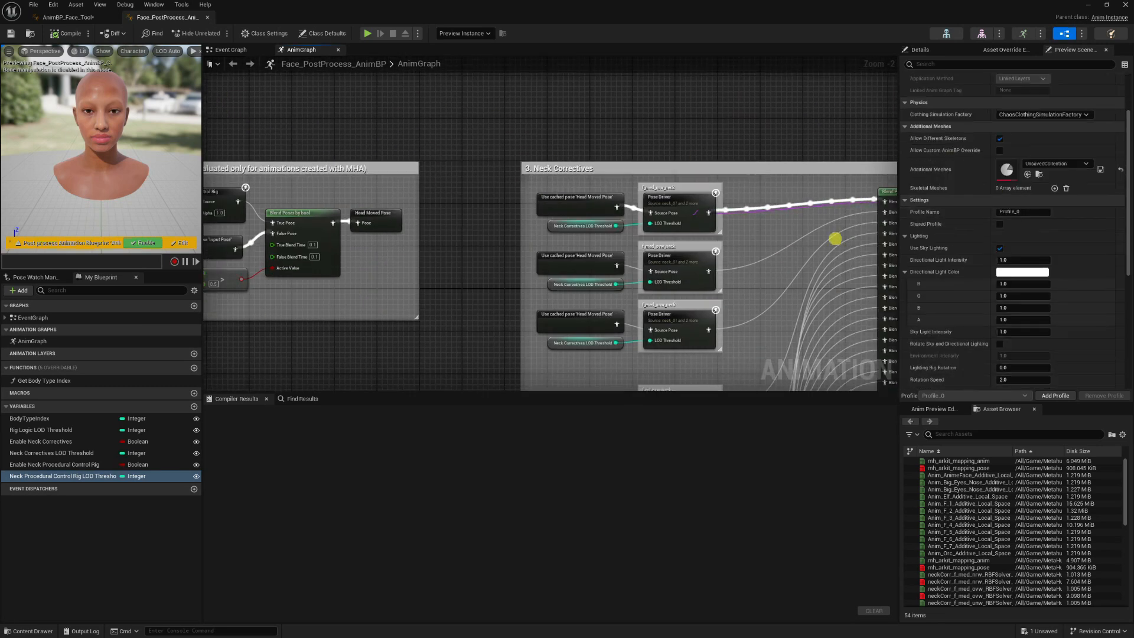
{"action": "right_click_drag", "start_coordinate": [835, 238], "coordinate": [245, 249]}
{"action": "scroll", "coordinate": [609, 271], "scroll_direction": "down", "scroll_amount": 5}
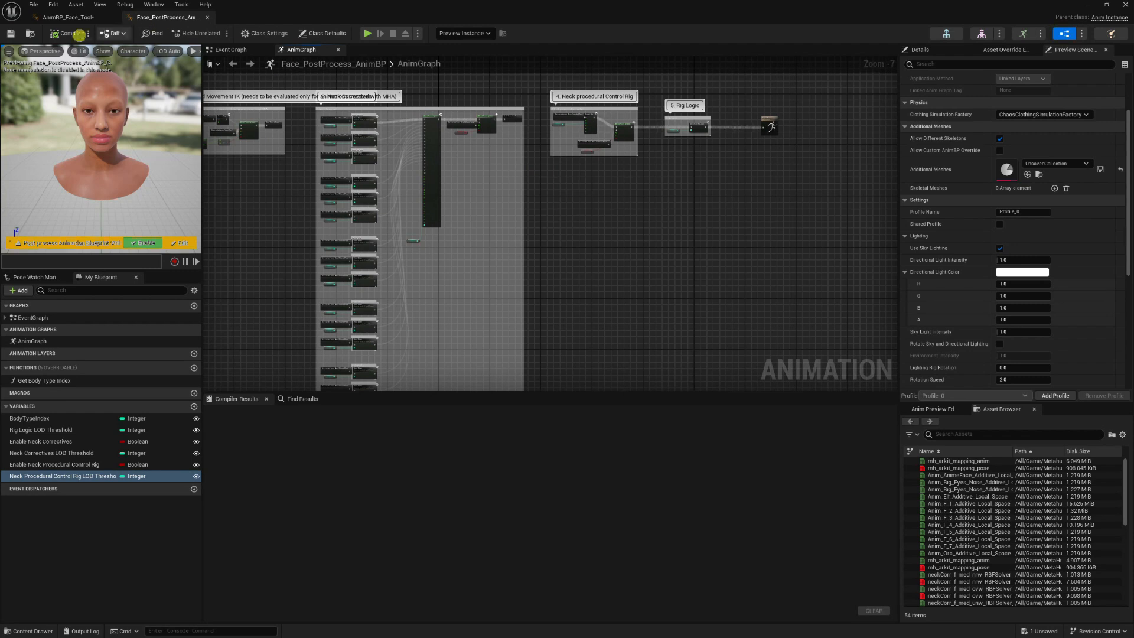
Inspect the Input Pose node and the cached Input Pose references in the Cache Input Pose and Head Movement IK groups
{"action": "left_click", "coordinate": [65, 17]}
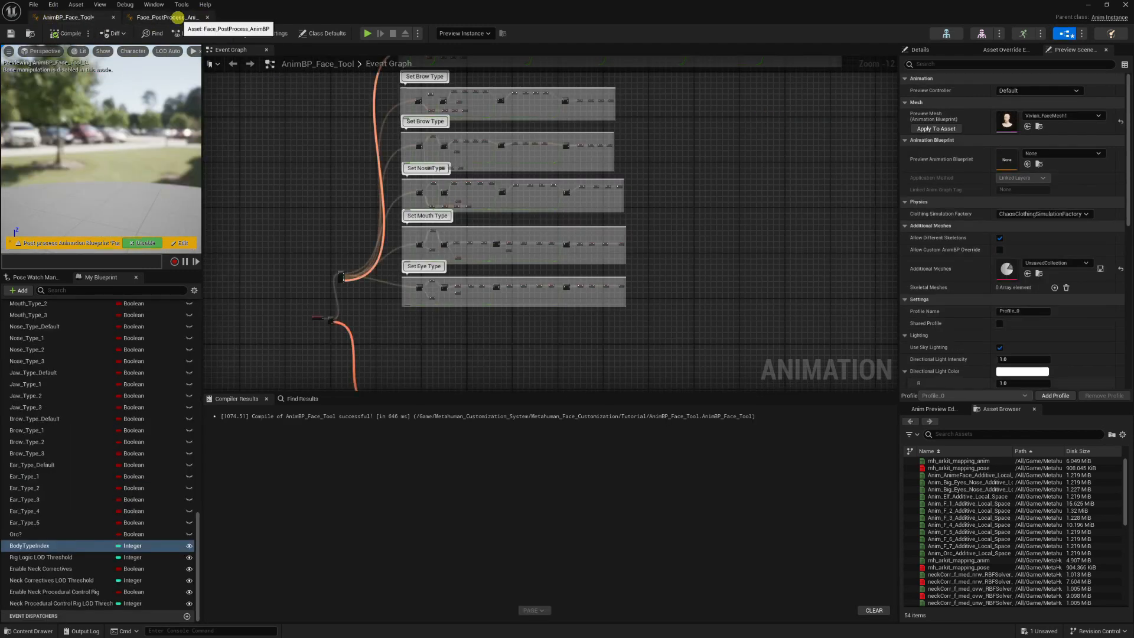
{"action": "left_click", "coordinate": [178, 19]}
{"action": "right_click_drag", "start_coordinate": [442, 200], "coordinate": [585, 294]}
{"action": "scroll", "coordinate": [411, 267], "scroll_direction": "up", "scroll_amount": 3}
{"action": "scroll", "coordinate": [411, 268], "scroll_direction": "up", "scroll_amount": 2}
{"action": "right_click_drag", "start_coordinate": [348, 228], "coordinate": [530, 342]}
{"action": "scroll", "coordinate": [344, 183], "scroll_direction": "up", "scroll_amount": 2}
{"action": "left_click", "coordinate": [345, 183]}
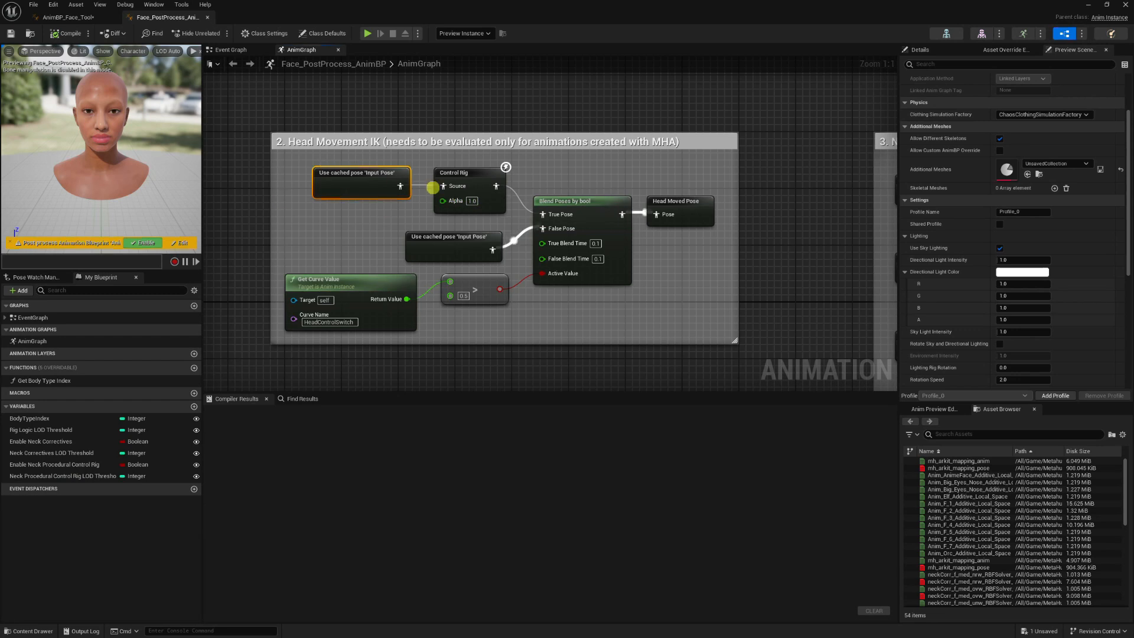
{"action": "scroll", "coordinate": [381, 178], "scroll_direction": "down", "scroll_amount": 2}
{"action": "scroll", "coordinate": [381, 179], "scroll_direction": "down", "scroll_amount": 1}
{"action": "scroll", "coordinate": [381, 179], "scroll_direction": "up", "scroll_amount": 2}
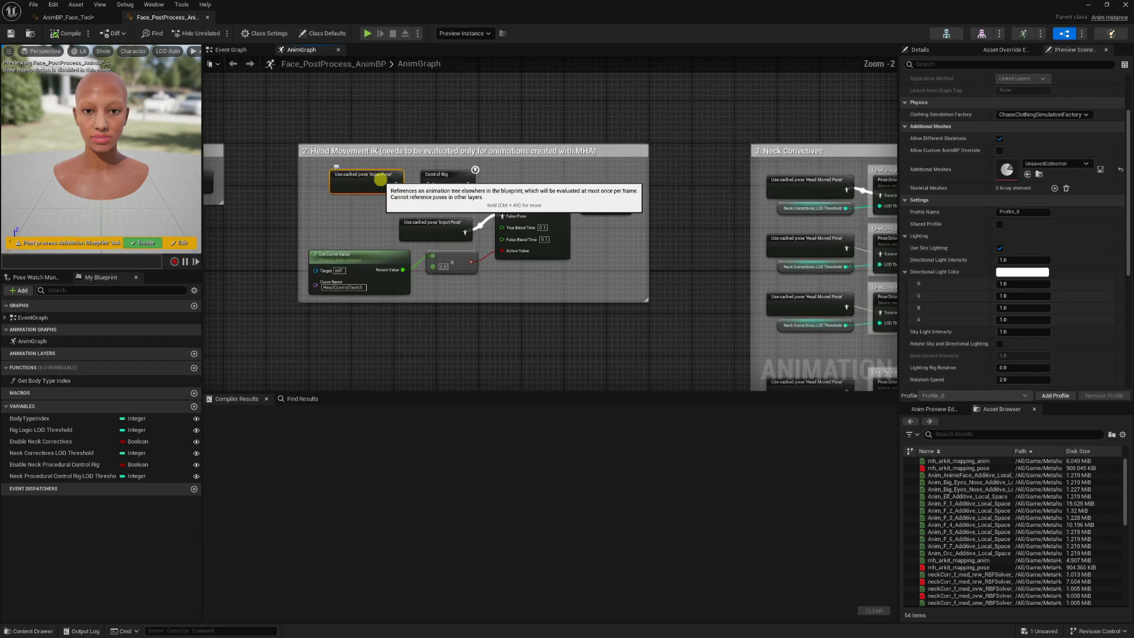
{"action": "scroll", "coordinate": [381, 179], "scroll_direction": "down", "scroll_amount": 4}
{"action": "right_click_drag", "start_coordinate": [299, 223], "coordinate": [391, 260]}
{"action": "scroll", "coordinate": [390, 260], "scroll_direction": "up", "scroll_amount": 4}
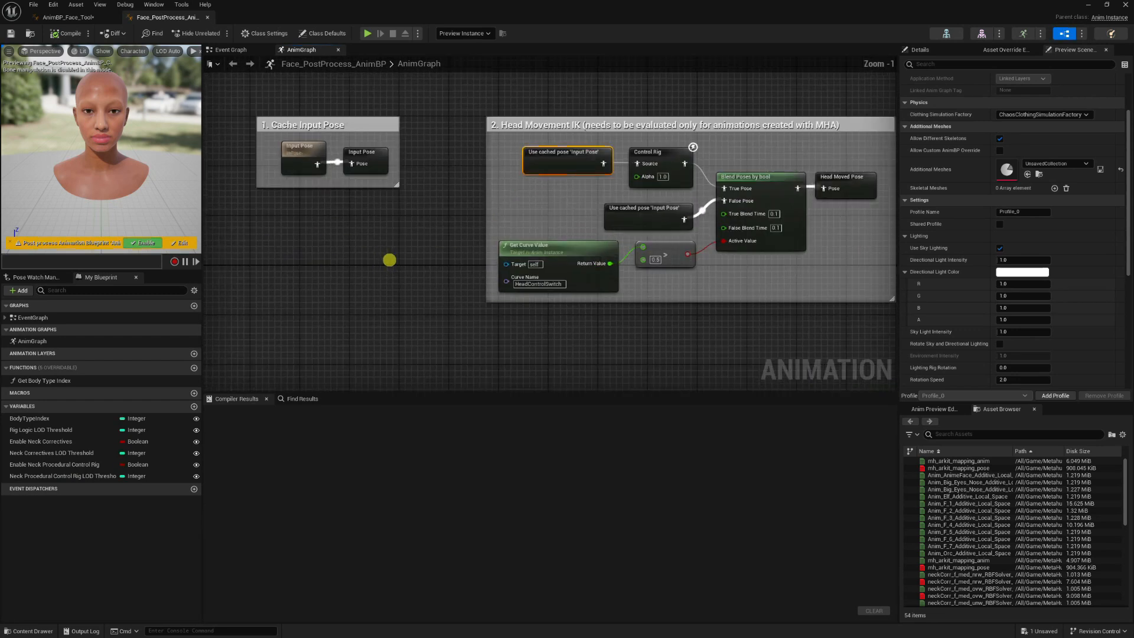
{"action": "left_click", "coordinate": [299, 156]}
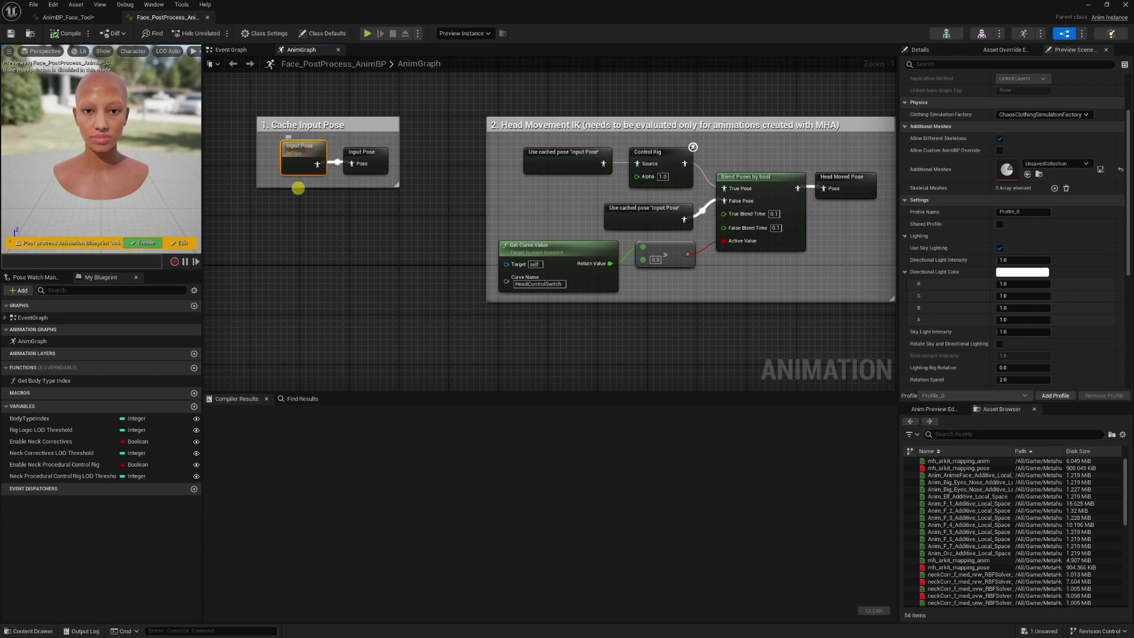
{"action": "right_click_drag", "start_coordinate": [489, 173], "coordinate": [322, 185]}
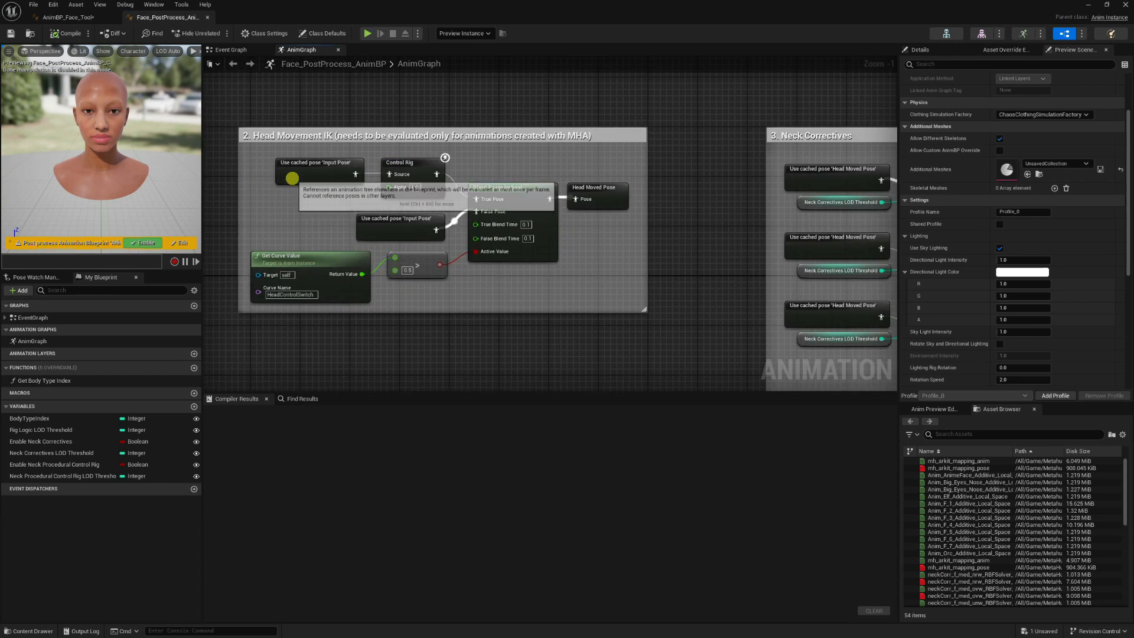
Select the Head Movement IK, Neck Correctives, Neck procedural Control Rig and Rig Logic groups, leaving out Cache Input Pose
{"action": "left_click_drag", "start_coordinate": [240, 122], "coordinate": [836, 264]}
{"action": "scroll", "coordinate": [493, 255], "scroll_direction": "down", "scroll_amount": 1}
{"action": "scroll", "coordinate": [420, 263], "scroll_direction": "down", "scroll_amount": 6}
{"action": "scroll", "coordinate": [837, 264], "scroll_direction": "down", "scroll_amount": 1}
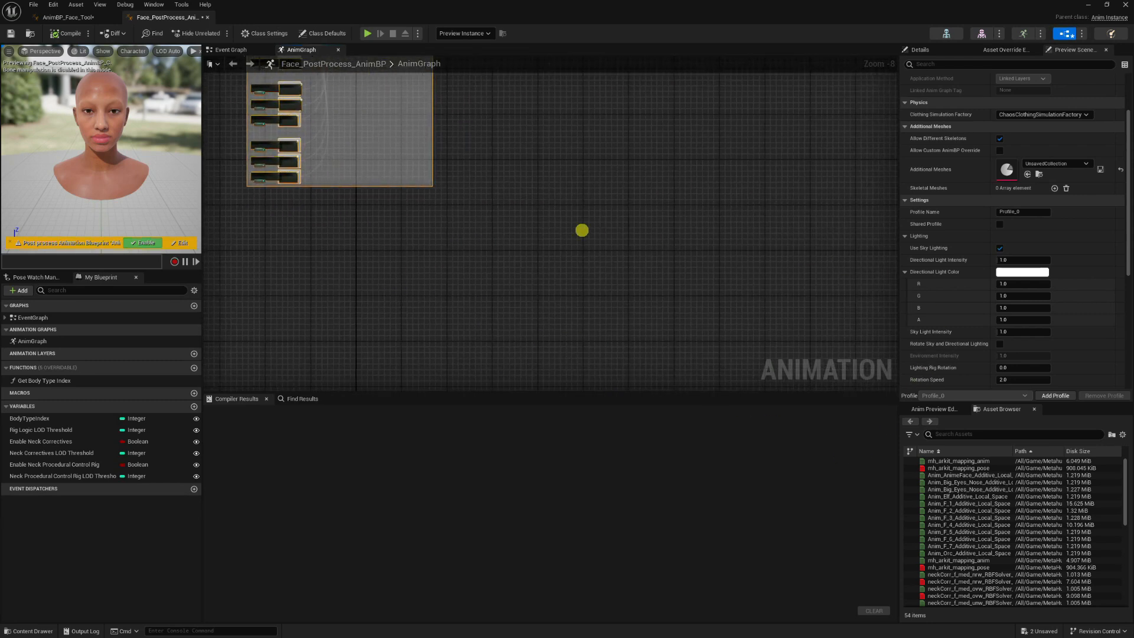
{"action": "right_click_drag", "start_coordinate": [582, 230], "coordinate": [918, 567]}
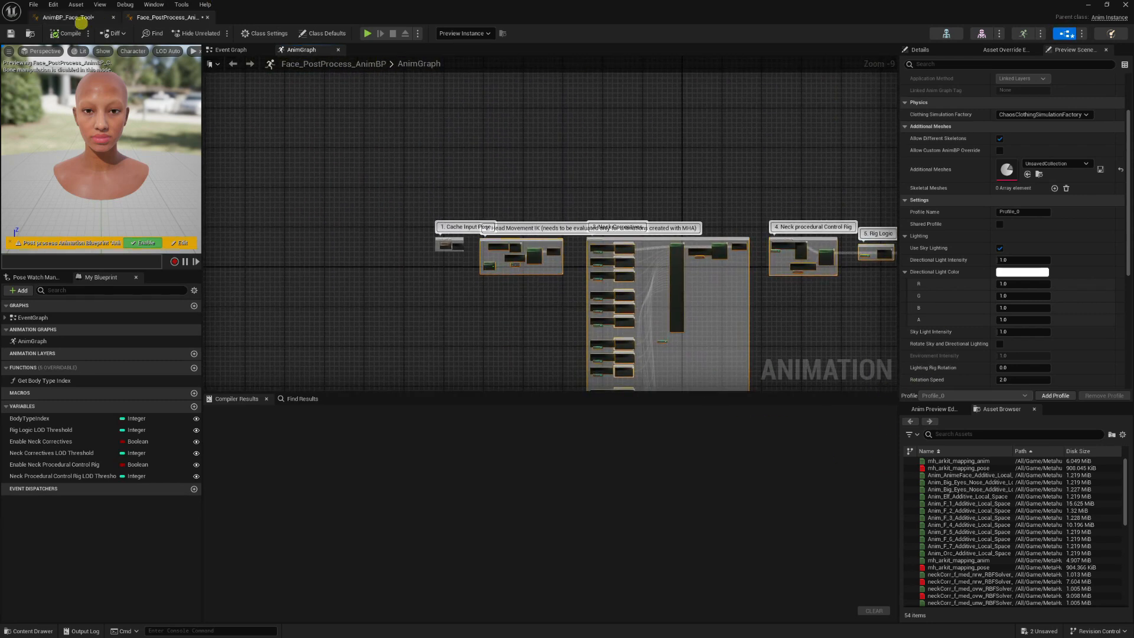
Review how the Cache Input Pose group feeds the Head Movement IK group, and clear the node selection
{"action": "scroll", "coordinate": [531, 266], "scroll_direction": "up", "scroll_amount": 3}
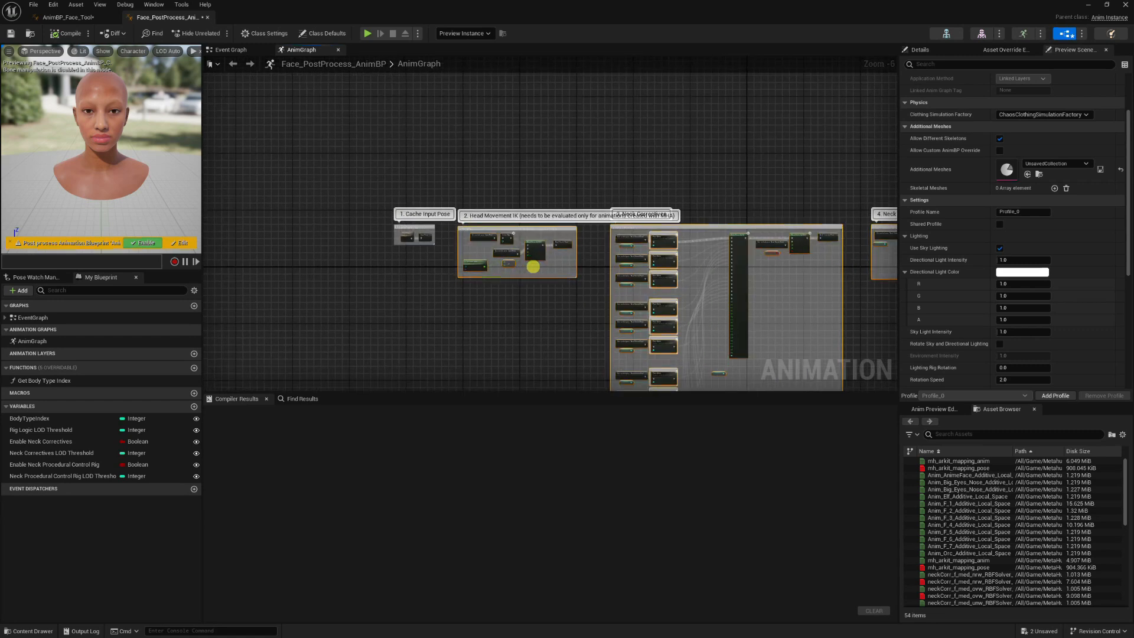
{"action": "scroll", "coordinate": [533, 266], "scroll_direction": "up", "scroll_amount": 2}
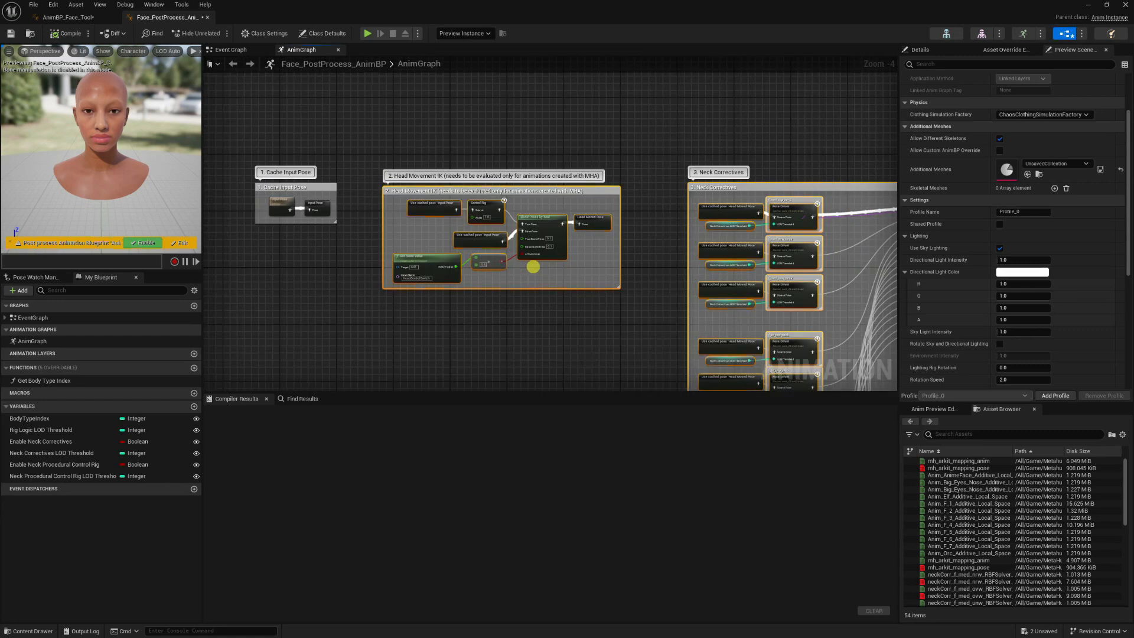
{"action": "right_click_drag", "start_coordinate": [418, 332], "coordinate": [469, 356]}
{"action": "scroll", "coordinate": [453, 250], "scroll_direction": "up", "scroll_amount": 4}
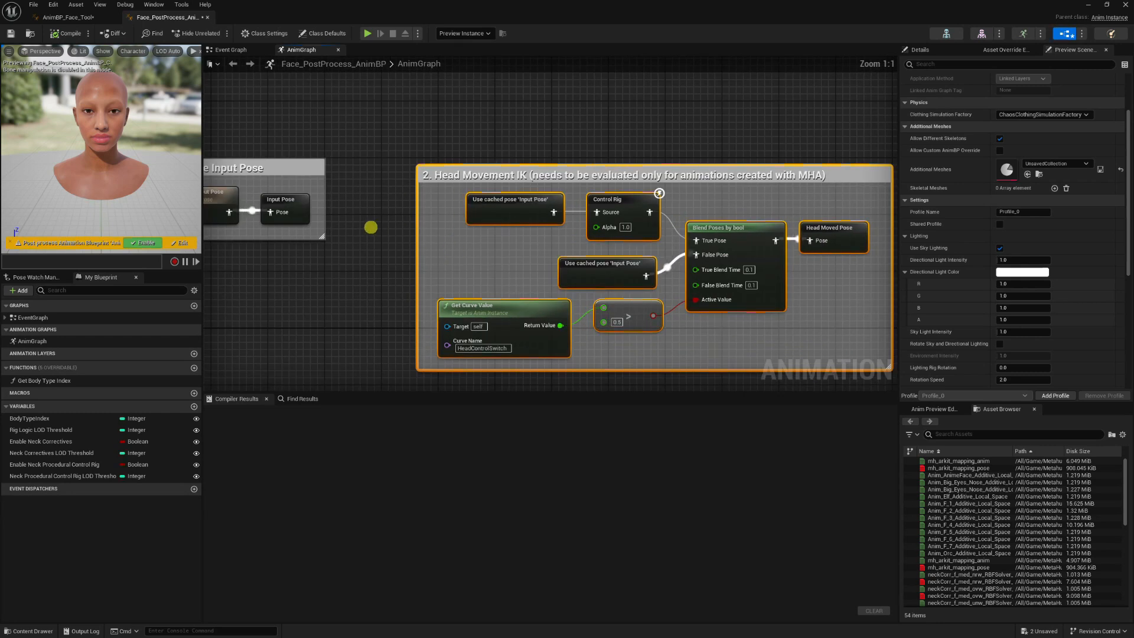
{"action": "right_click_drag", "start_coordinate": [370, 228], "coordinate": [424, 230]}
{"action": "left_click", "coordinate": [441, 209]}
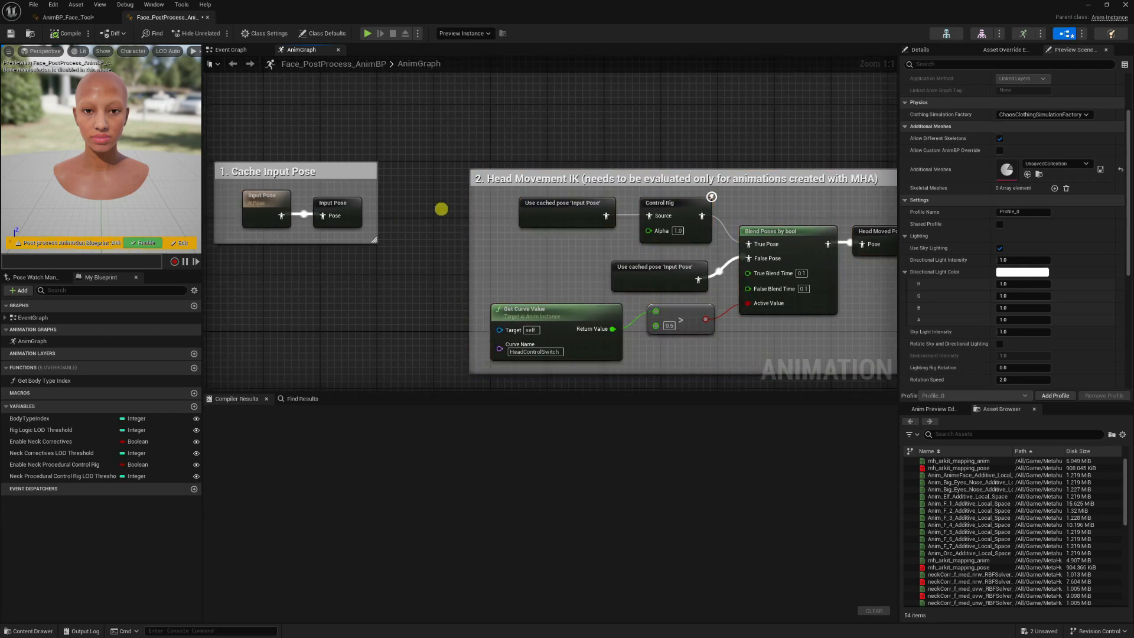
{"action": "scroll", "coordinate": [442, 208], "scroll_direction": "down", "scroll_amount": 1}
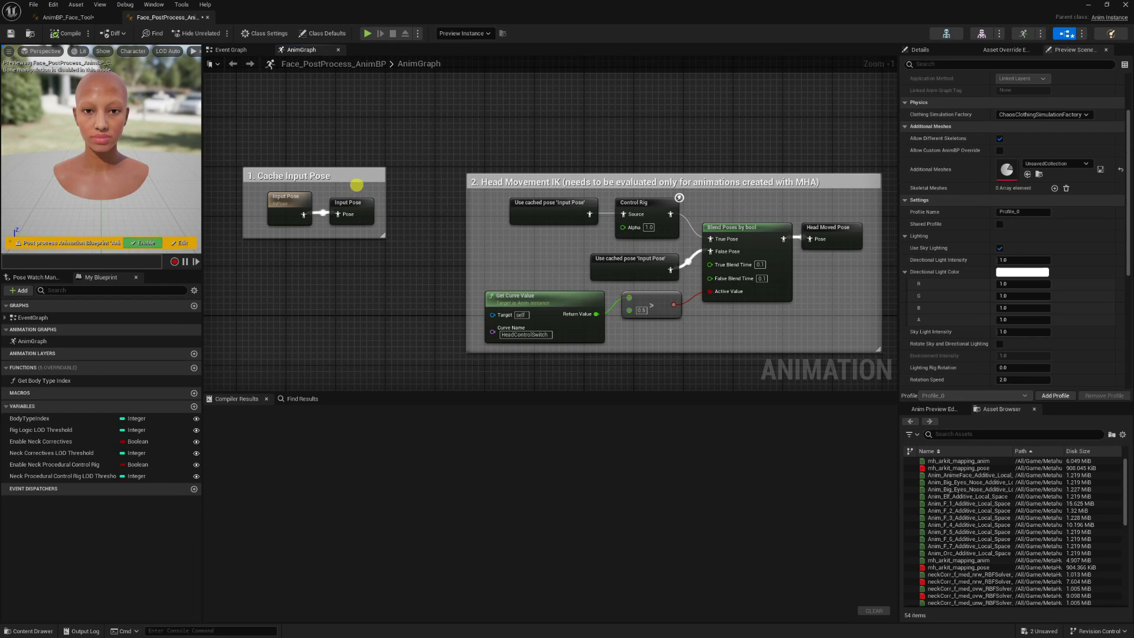
{"action": "left_click_drag", "start_coordinate": [222, 142], "coordinate": [444, 283]}
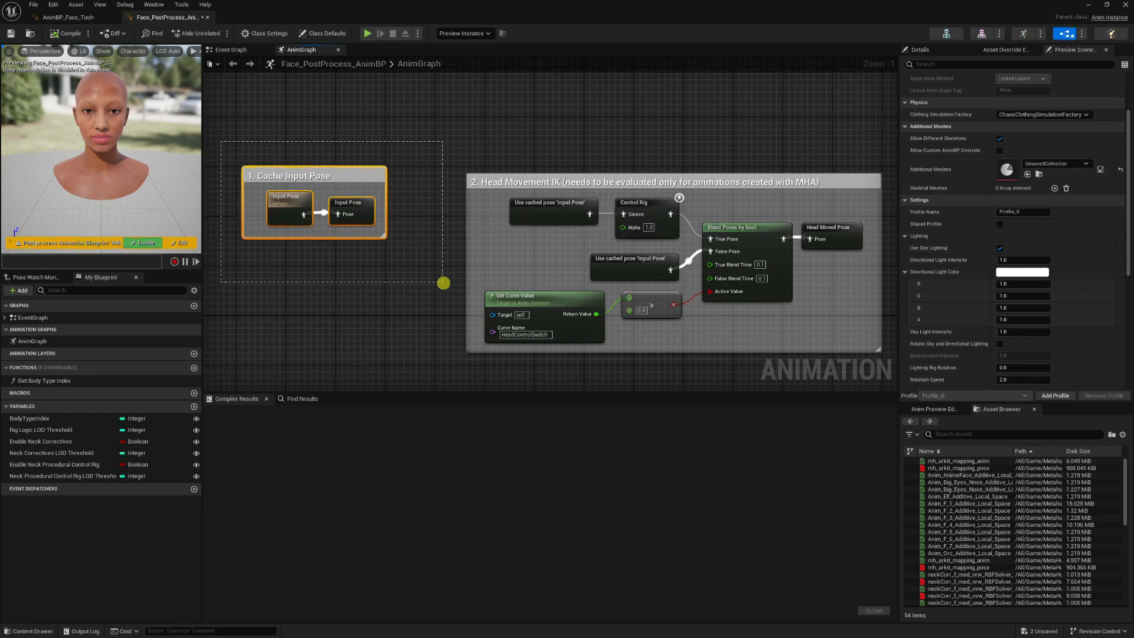
{"action": "left_click", "coordinate": [247, 132]}
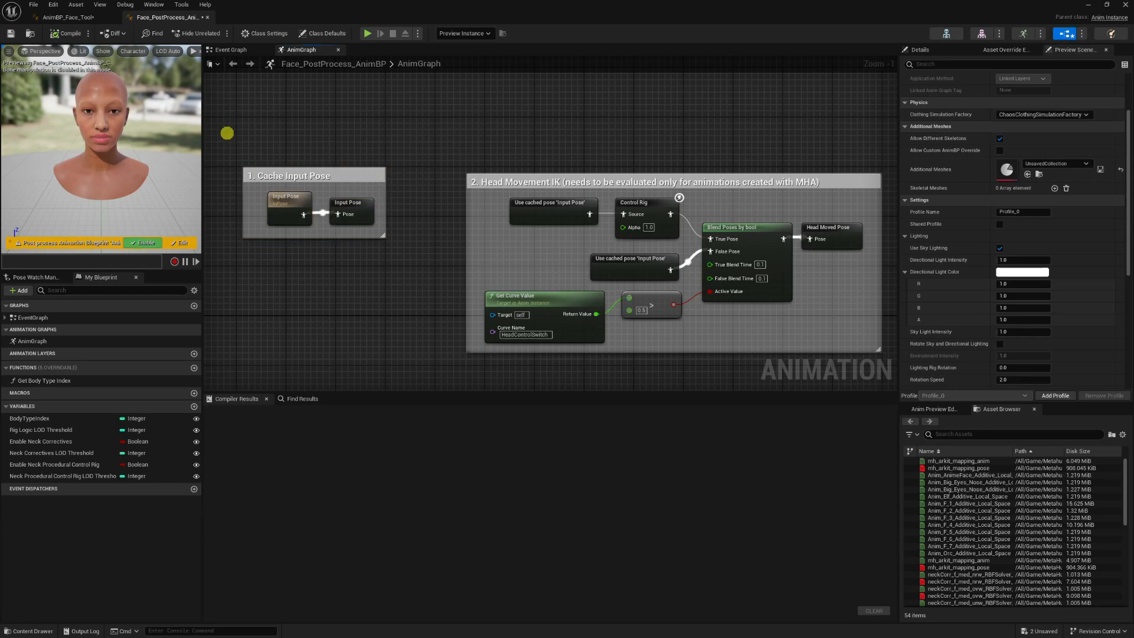
Copy all five numbered node groups, from Cache Input Pose through Rig Logic, leaving out the Output Pose node
{"action": "scroll", "coordinate": [277, 214], "scroll_direction": "down", "scroll_amount": 6}
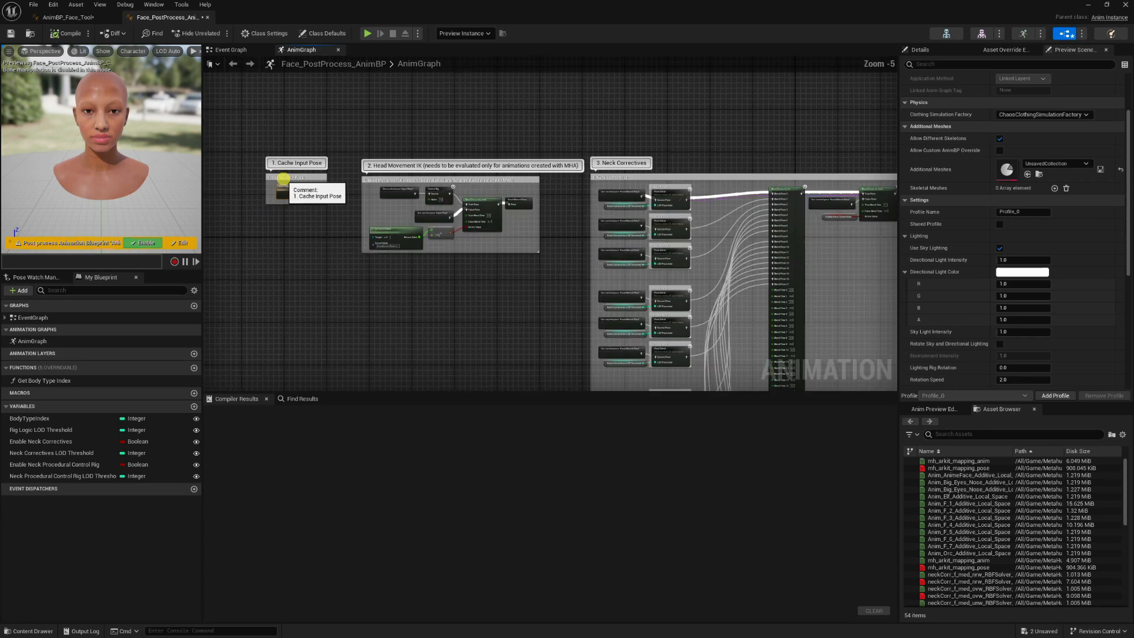
{"action": "right_click_drag", "start_coordinate": [277, 152], "coordinate": [290, 110]}
{"action": "left_click_drag", "start_coordinate": [300, 120], "coordinate": [655, 283]}
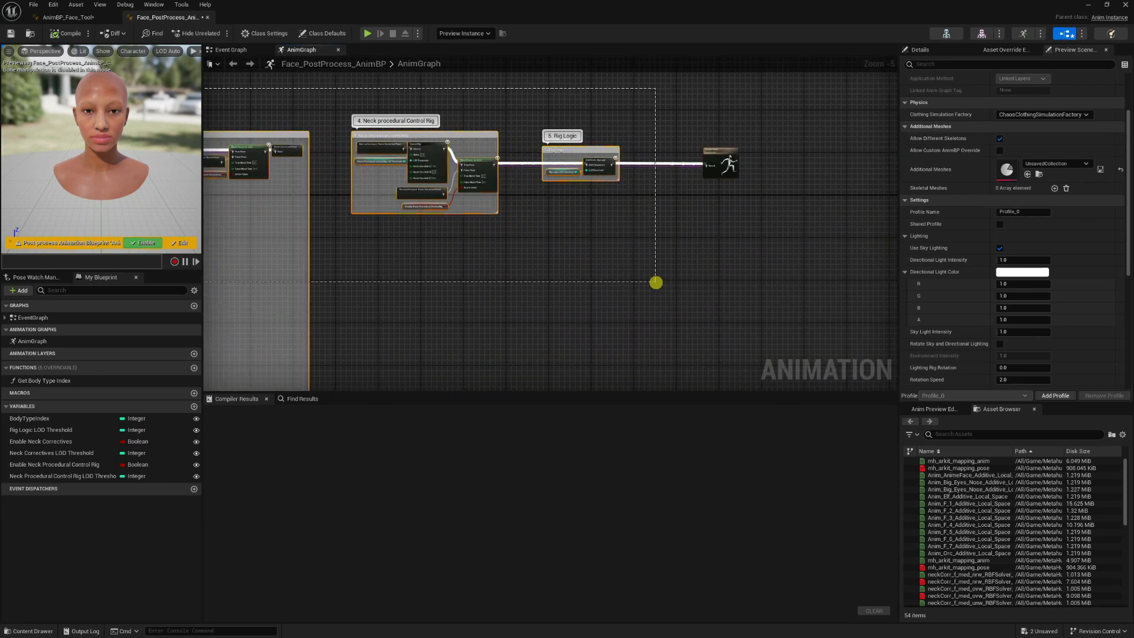
{"action": "left_click_drag", "start_coordinate": [648, 336], "coordinate": [618, 313]}
{"action": "scroll", "coordinate": [605, 324], "scroll_direction": "down", "scroll_amount": 6}
{"action": "right_click_drag", "start_coordinate": [528, 163], "coordinate": [514, 313]}
{"action": "scroll", "coordinate": [635, 205], "scroll_direction": "up", "scroll_amount": 12}
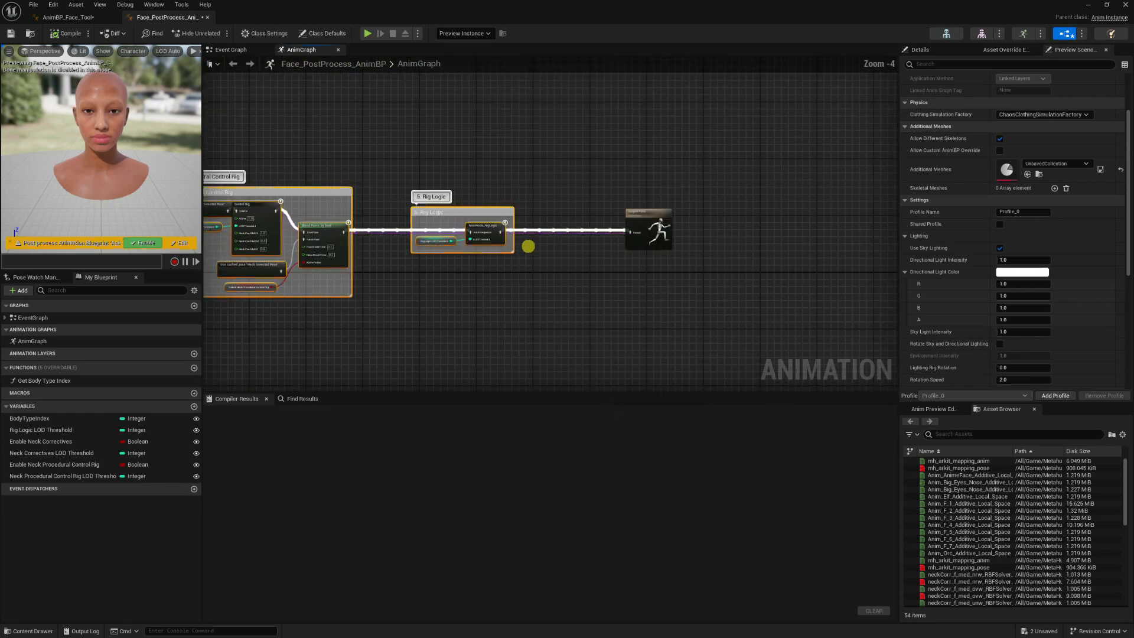
{"action": "right_click", "coordinate": [468, 223]}
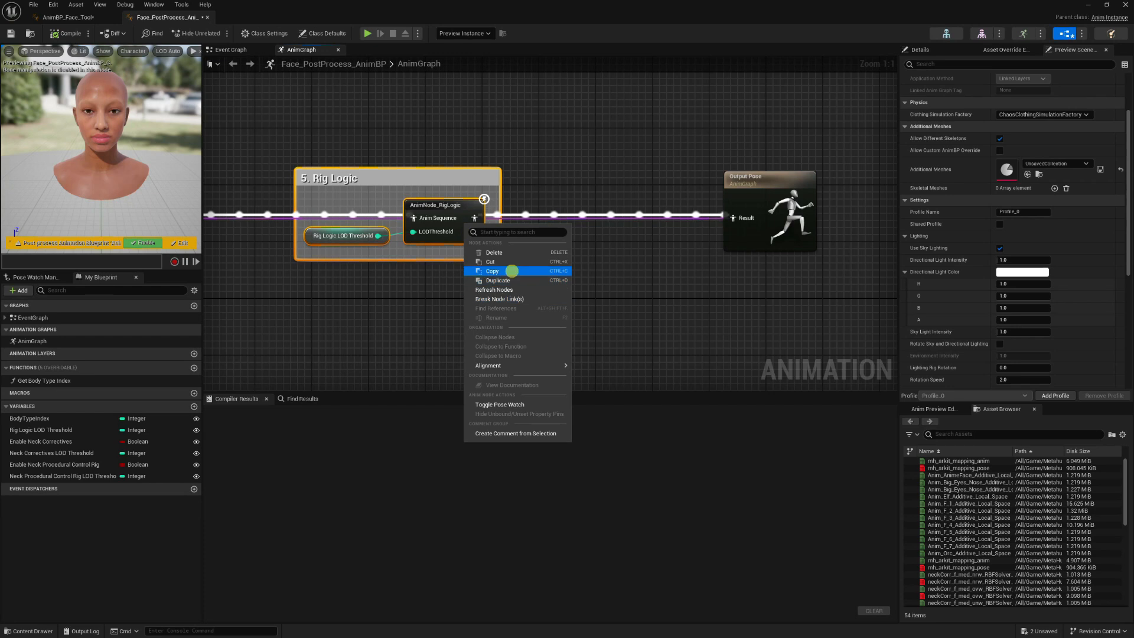
{"action": "left_click", "coordinate": [511, 271]}
Switch to the AnimBP_Face_Tool blueprint and open its AnimGraph
{"action": "left_click", "coordinate": [46, 15]}
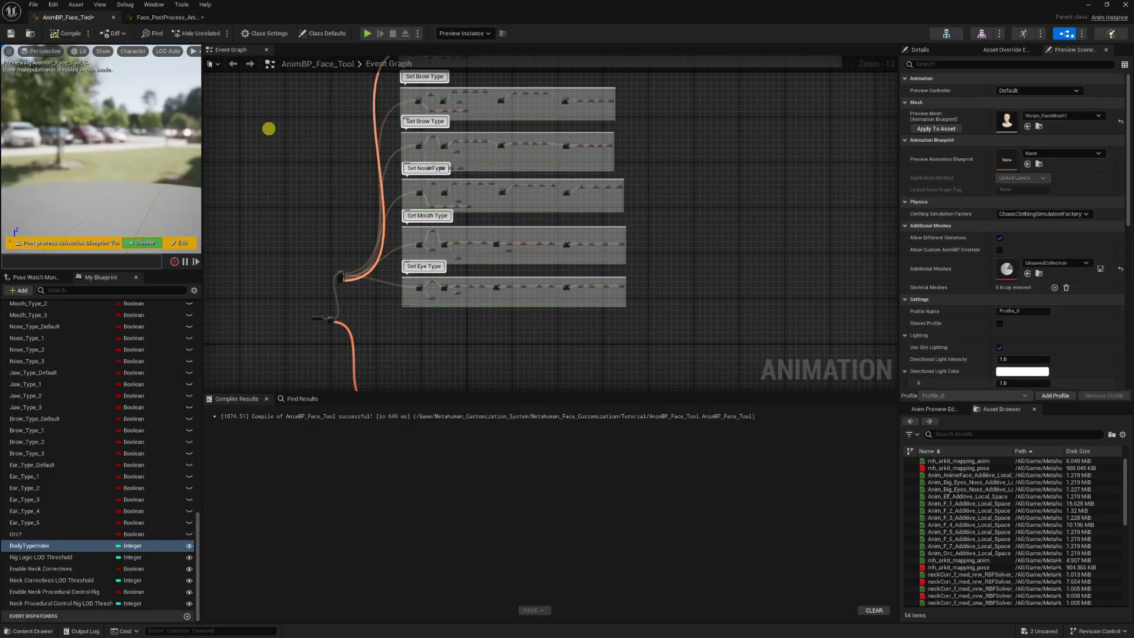
{"action": "right_click_drag", "start_coordinate": [325, 159], "coordinate": [303, 297]}
{"action": "scroll", "coordinate": [96, 387], "scroll_direction": "up", "scroll_amount": 6}
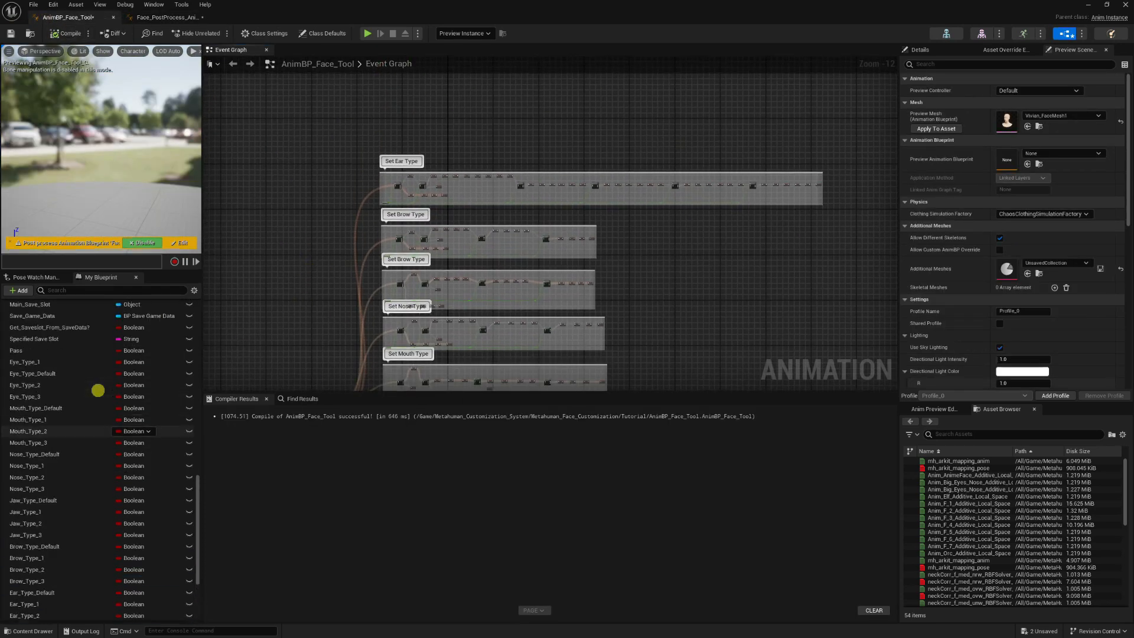
{"action": "scroll", "coordinate": [98, 389], "scroll_direction": "up", "scroll_amount": 10}
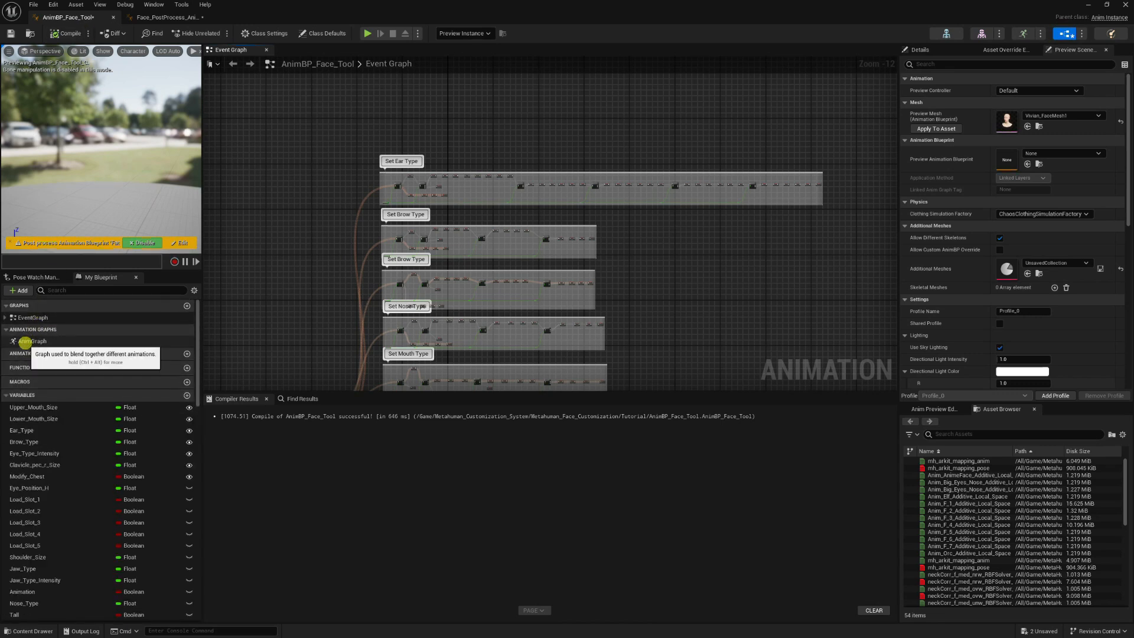
{"action": "left_click", "coordinate": [32, 342]}
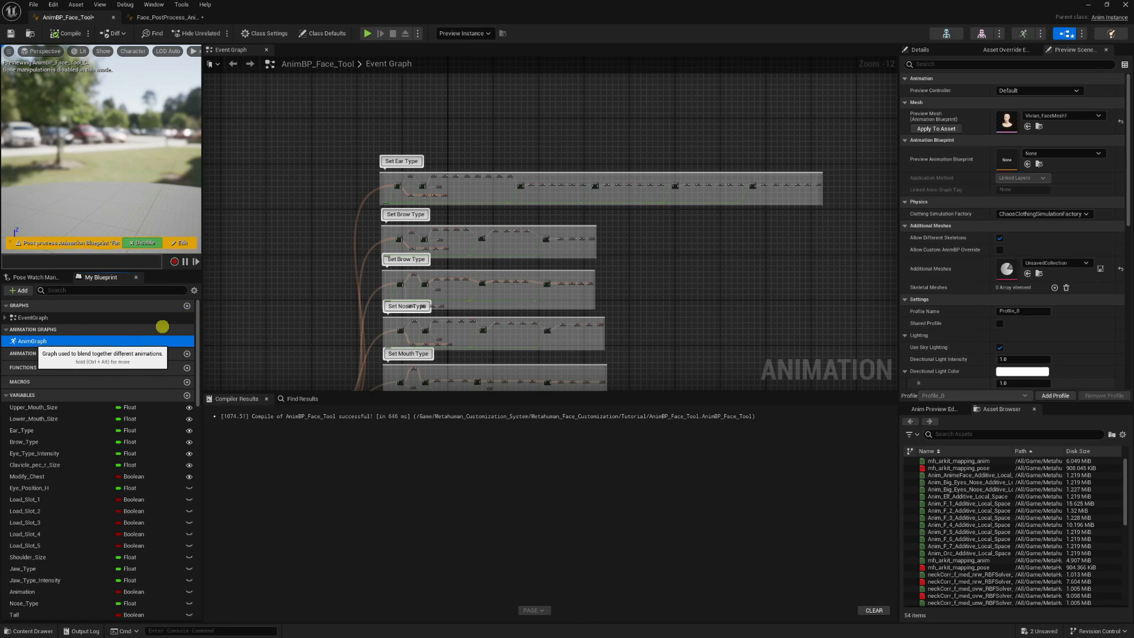
{"action": "double_click", "coordinate": [32, 341]}
Examine how the InitialPose cache feeds the Neck procedural Control Rig group and where Change Eye Type uses the cached Riglogic pose
{"action": "right_click_drag", "start_coordinate": [405, 256], "coordinate": [1020, 269]}
{"action": "scroll", "coordinate": [466, 182], "scroll_direction": "up", "scroll_amount": 12}
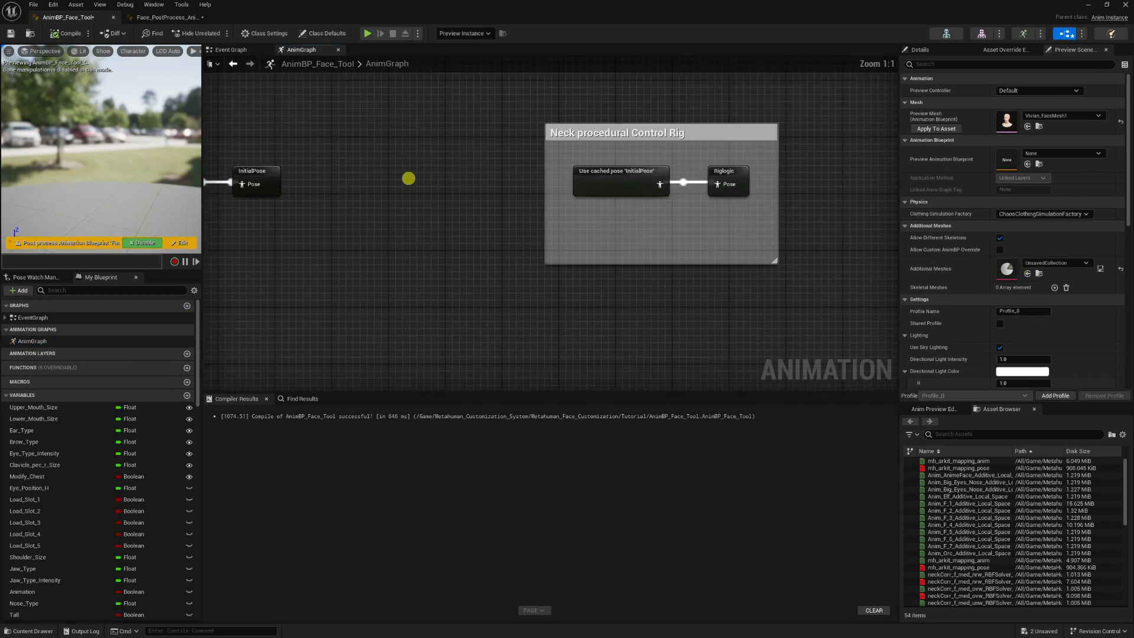
{"action": "left_click_drag", "start_coordinate": [303, 140], "coordinate": [466, 222]}
{"action": "right_click_drag", "start_coordinate": [689, 202], "coordinate": [588, 221]}
{"action": "left_click", "coordinate": [254, 147]}
{"action": "left_click_drag", "start_coordinate": [228, 154], "coordinate": [390, 257]}
{"action": "right_click_drag", "start_coordinate": [612, 250], "coordinate": [278, 220]}
{"action": "right_click_drag", "start_coordinate": [880, 254], "coordinate": [193, 261]}
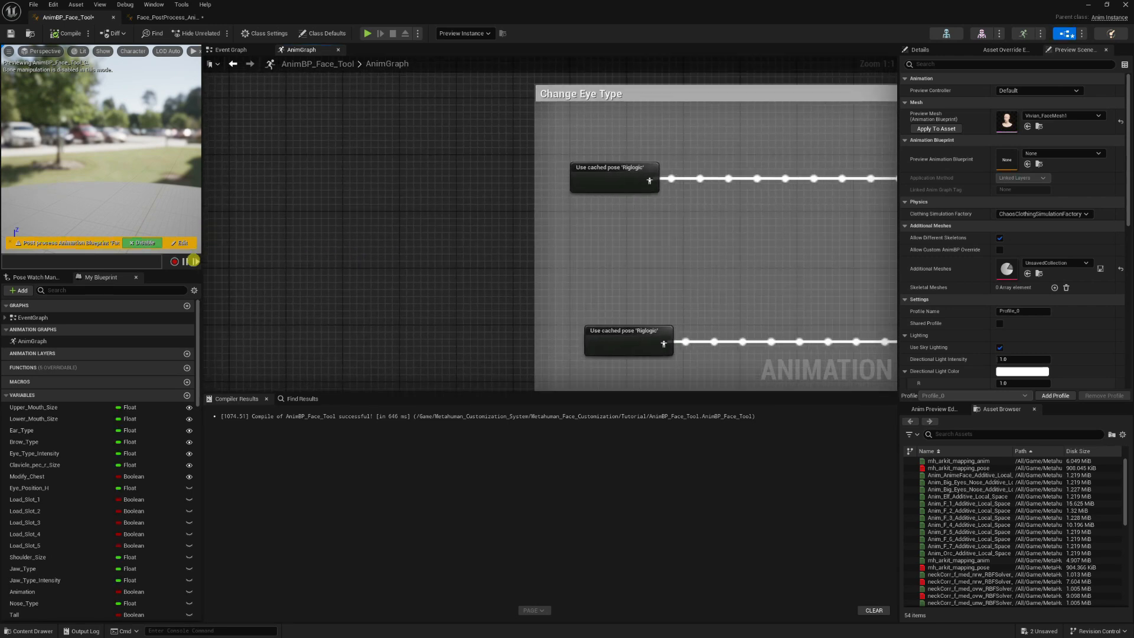
{"action": "left_click", "coordinate": [623, 177]}
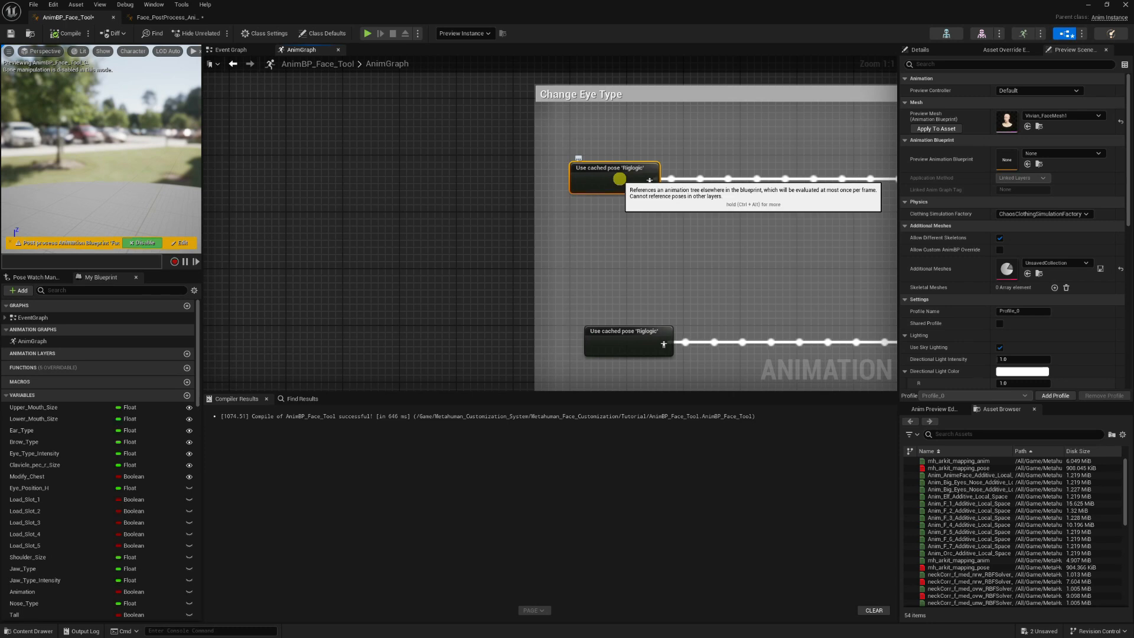
{"action": "right_click_drag", "start_coordinate": [337, 243], "coordinate": [868, 260]}
{"action": "scroll", "coordinate": [540, 204], "scroll_direction": "down", "scroll_amount": 3}
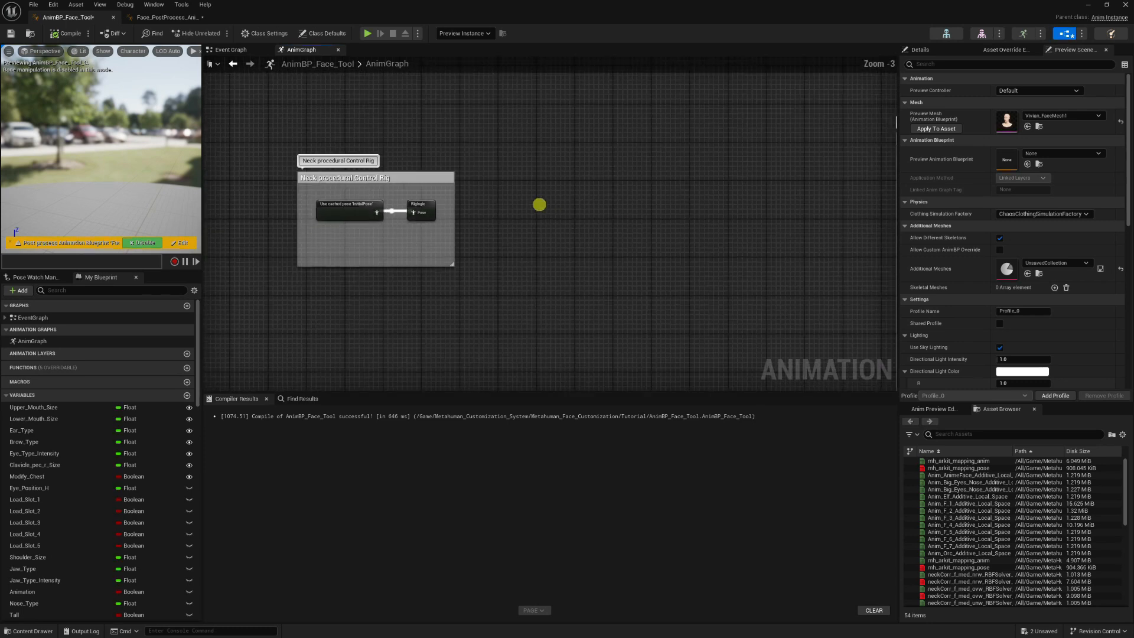
{"action": "right_click_drag", "start_coordinate": [469, 254], "coordinate": [620, 253]}
{"action": "scroll", "coordinate": [622, 255], "scroll_direction": "down", "scroll_amount": 1}
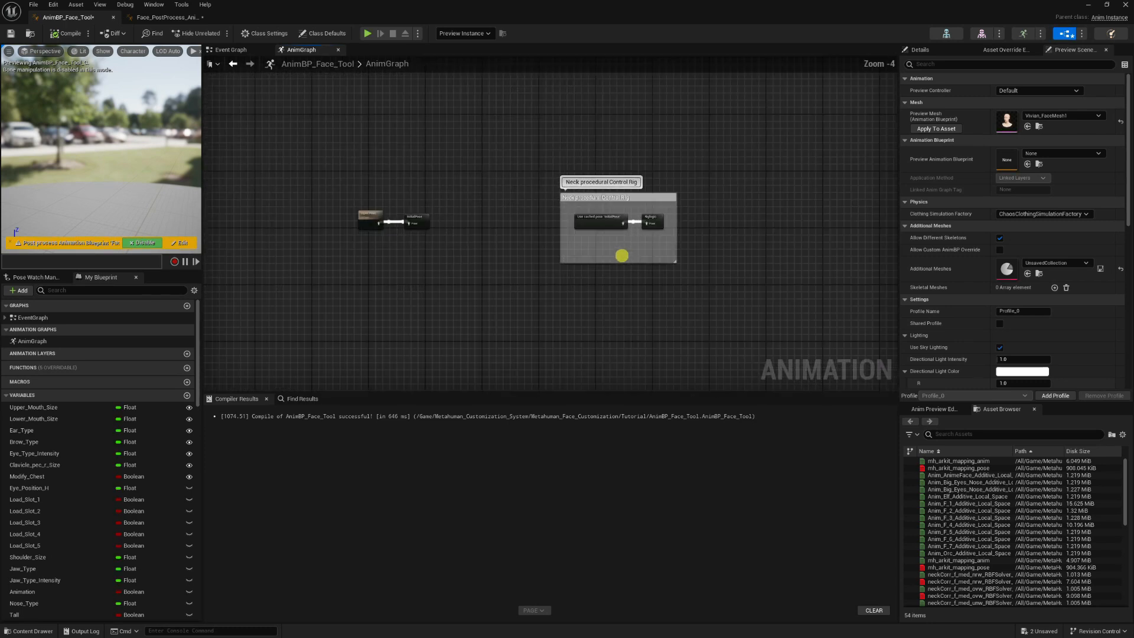
Delete the existing Neck procedural Control Rig group together with the input pose and InitialPose cache nodes before it
{"action": "right_click_drag", "start_coordinate": [711, 217], "coordinate": [642, 171]}
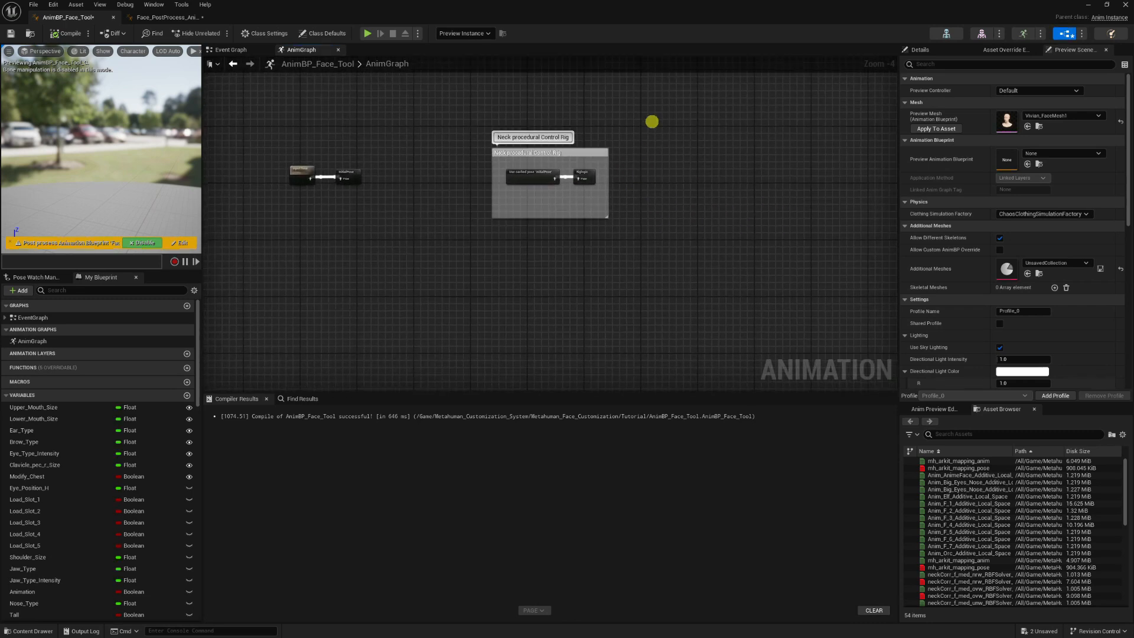
{"action": "left_click_drag", "start_coordinate": [720, 94], "coordinate": [254, 281]}
{"action": "scroll", "coordinate": [349, 223], "scroll_direction": "down", "scroll_amount": 5}
{"action": "scroll", "coordinate": [649, 180], "scroll_direction": "up", "scroll_amount": 6}
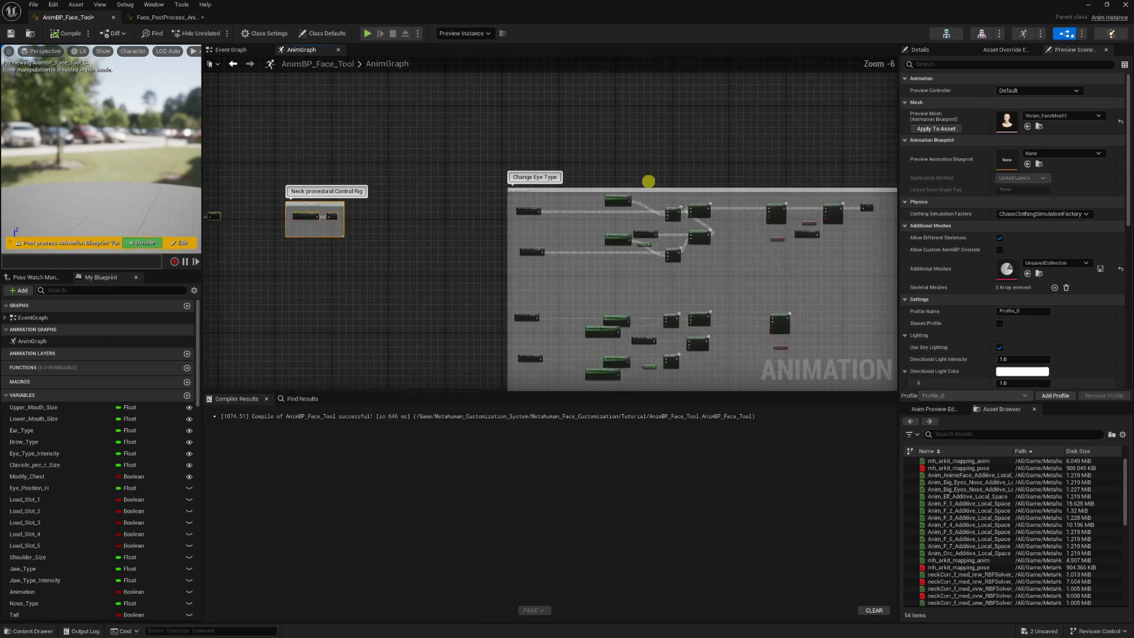
{"action": "scroll", "coordinate": [623, 185], "scroll_direction": "down", "scroll_amount": 7}
{"action": "right_click_drag", "start_coordinate": [374, 275], "coordinate": [551, 226]}
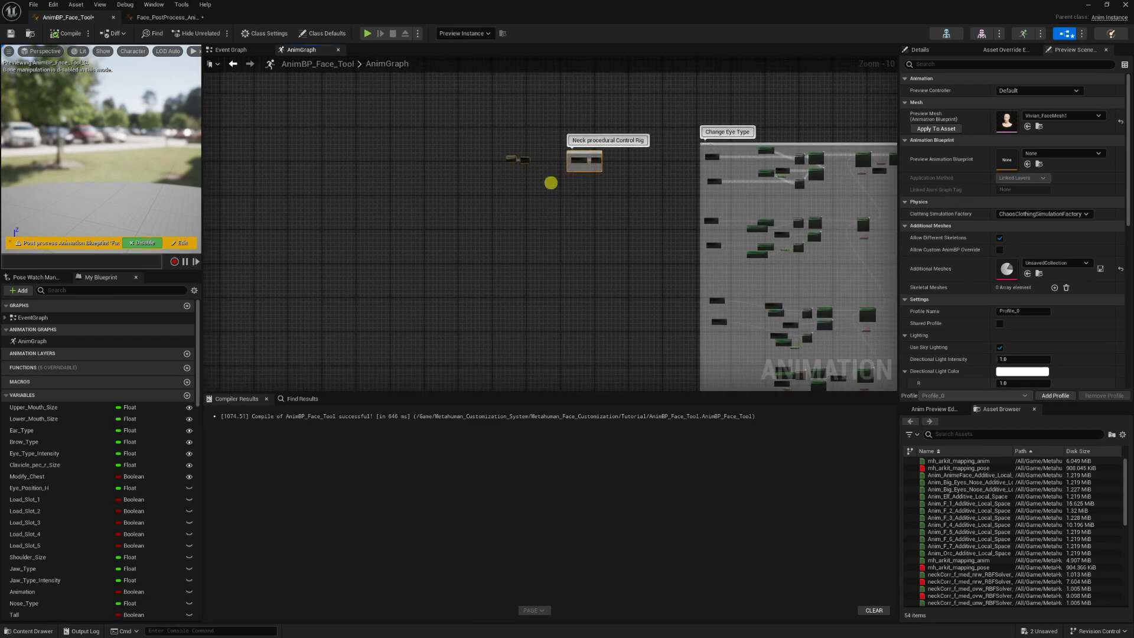
{"action": "key", "text": "Delete"}
Paste the copied node groups into the empty area before the Change Eye Type group
{"action": "right_click_drag", "start_coordinate": [317, 136], "coordinate": [479, 146]}
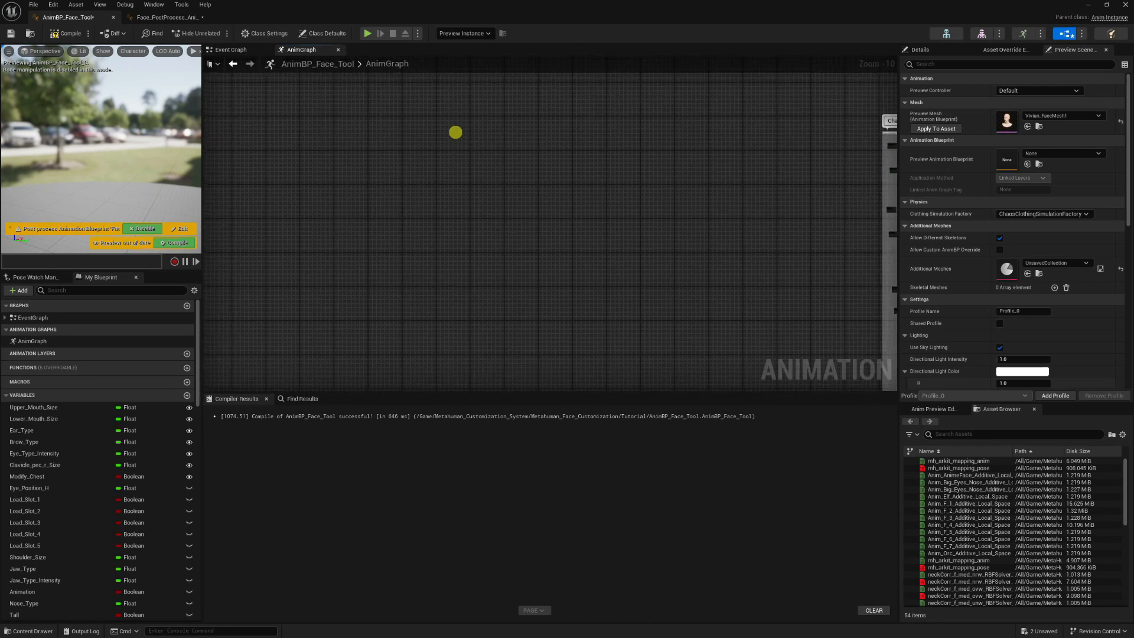
{"action": "right_click", "coordinate": [456, 132]}
{"action": "type", "text": "c"}
{"action": "key", "text": "BackSpace"}
{"action": "type", "text": "paste"}
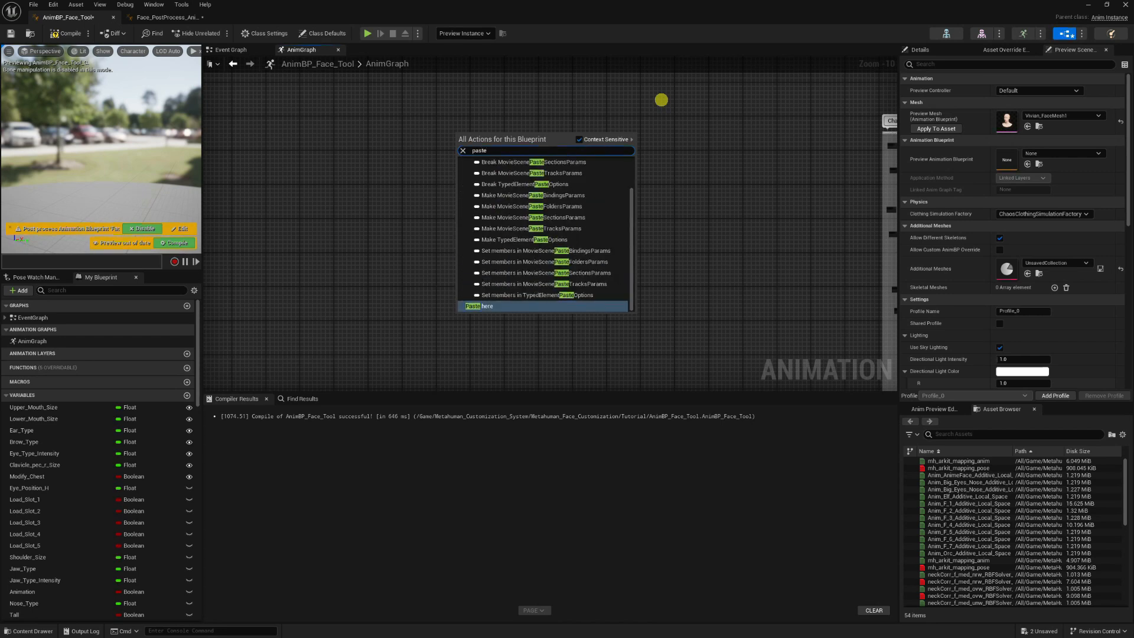
{"action": "key", "text": "Return"}
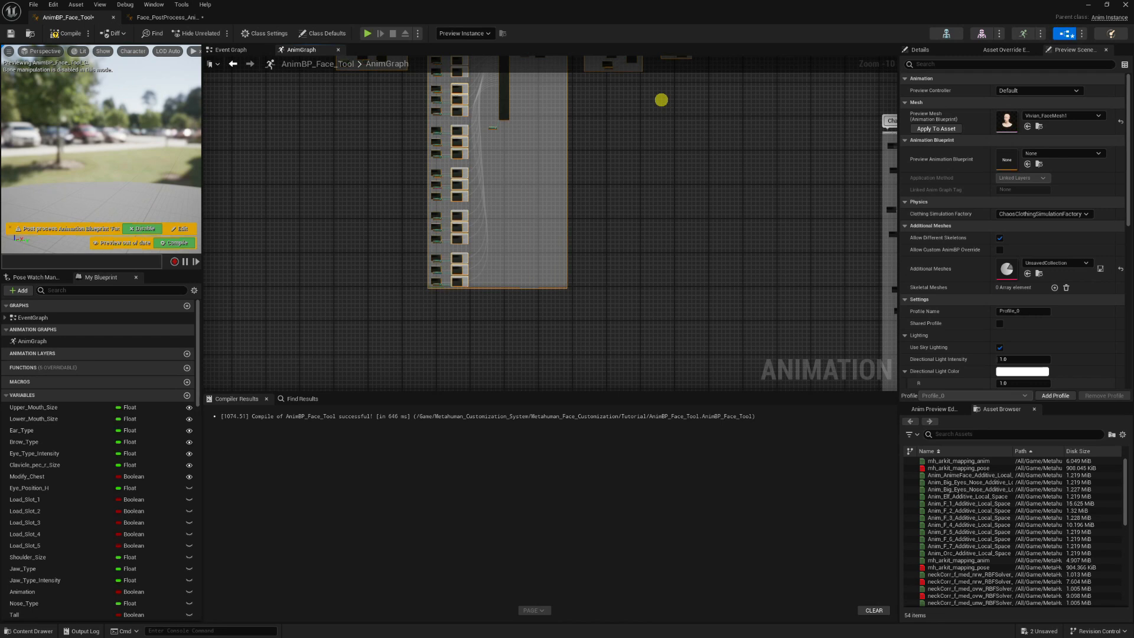
Move the pasted groups so that Rig Logic sits just before the Change Eye Type group, level with its upper edge
{"action": "right_click_drag", "start_coordinate": [644, 120], "coordinate": [621, 174]}
{"action": "left_click_drag", "start_coordinate": [650, 124], "coordinate": [814, 222]}
{"action": "scroll", "coordinate": [875, 257], "scroll_direction": "up", "scroll_amount": 8}
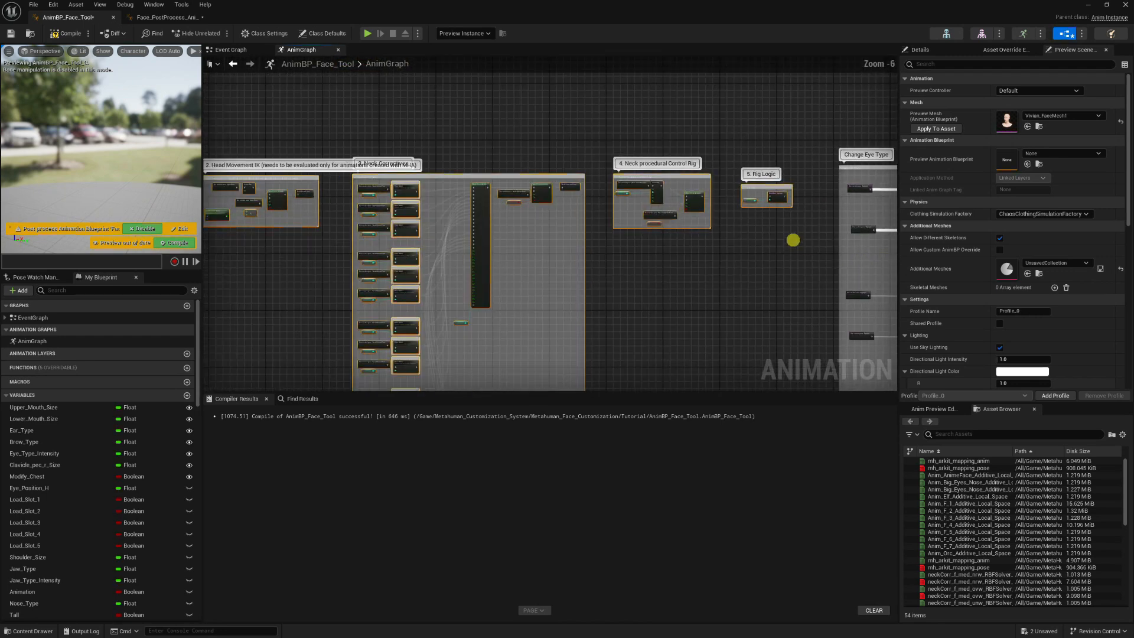
Compare AnimNode_RigLogic's output with the cached Riglogic poses in Change Eye Type and with the Rig Logic group in Face_PostProcess_AnimBP
{"action": "right_click_drag", "start_coordinate": [638, 296], "coordinate": [527, 264]}
{"action": "scroll", "coordinate": [579, 266], "scroll_direction": "up", "scroll_amount": 1}
{"action": "left_click", "coordinate": [399, 229]}
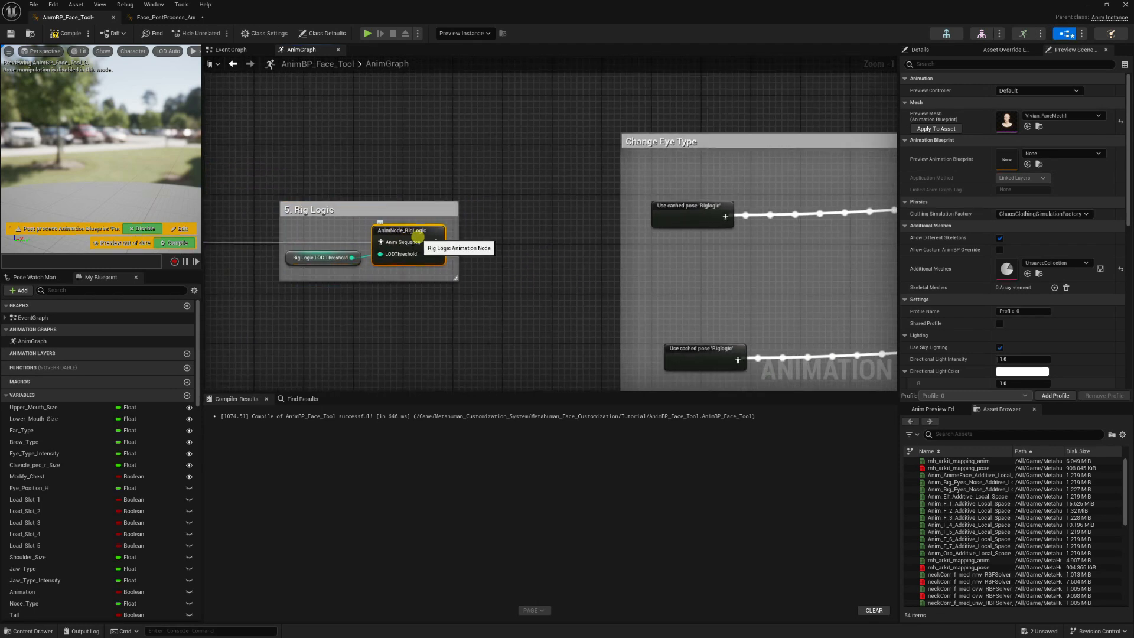
{"action": "right_click_drag", "start_coordinate": [691, 235], "coordinate": [575, 248]}
{"action": "scroll", "coordinate": [575, 248], "scroll_direction": "up", "scroll_amount": 1}
{"action": "left_click", "coordinate": [590, 222]}
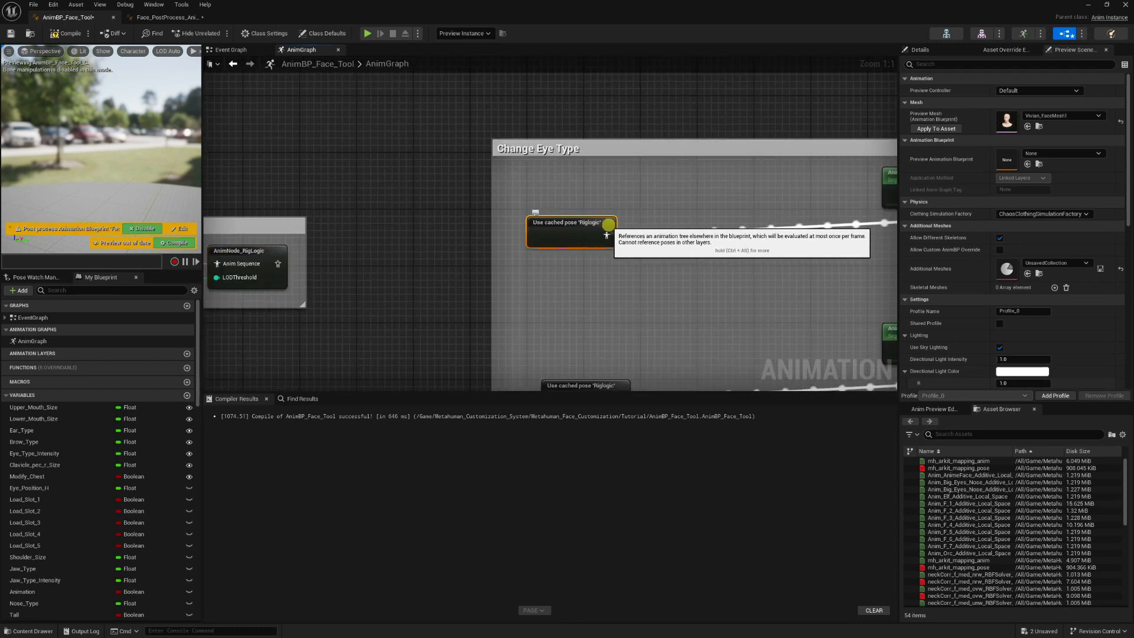
{"action": "right_click_drag", "start_coordinate": [463, 319], "coordinate": [608, 295]}
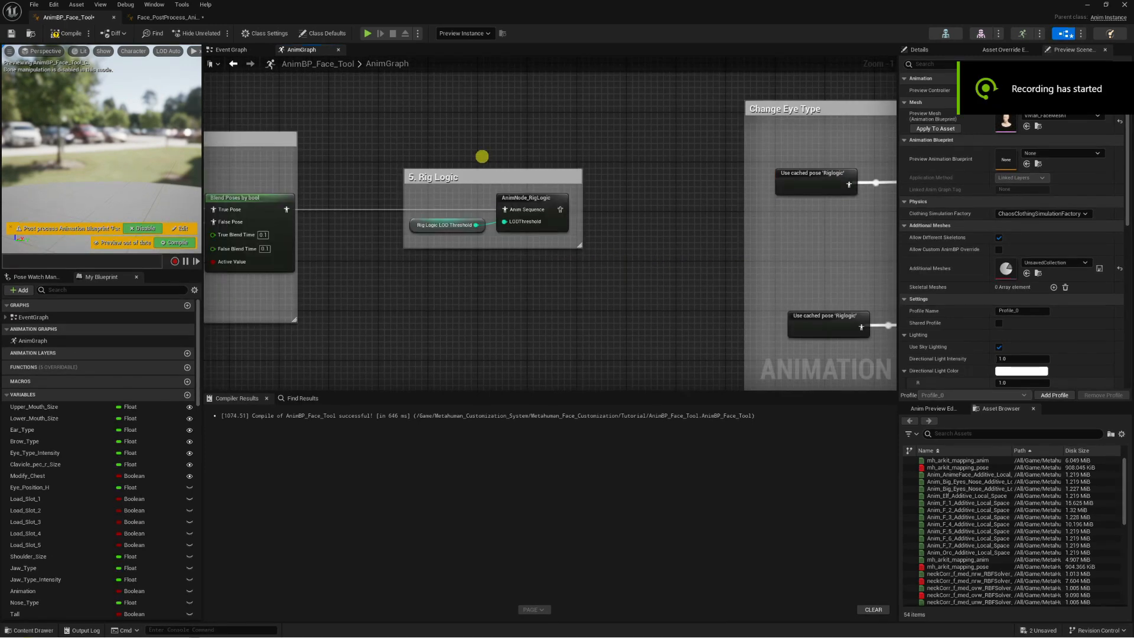
{"action": "right_click_drag", "start_coordinate": [482, 156], "coordinate": [302, 239]}
{"action": "left_click", "coordinate": [479, 196]}
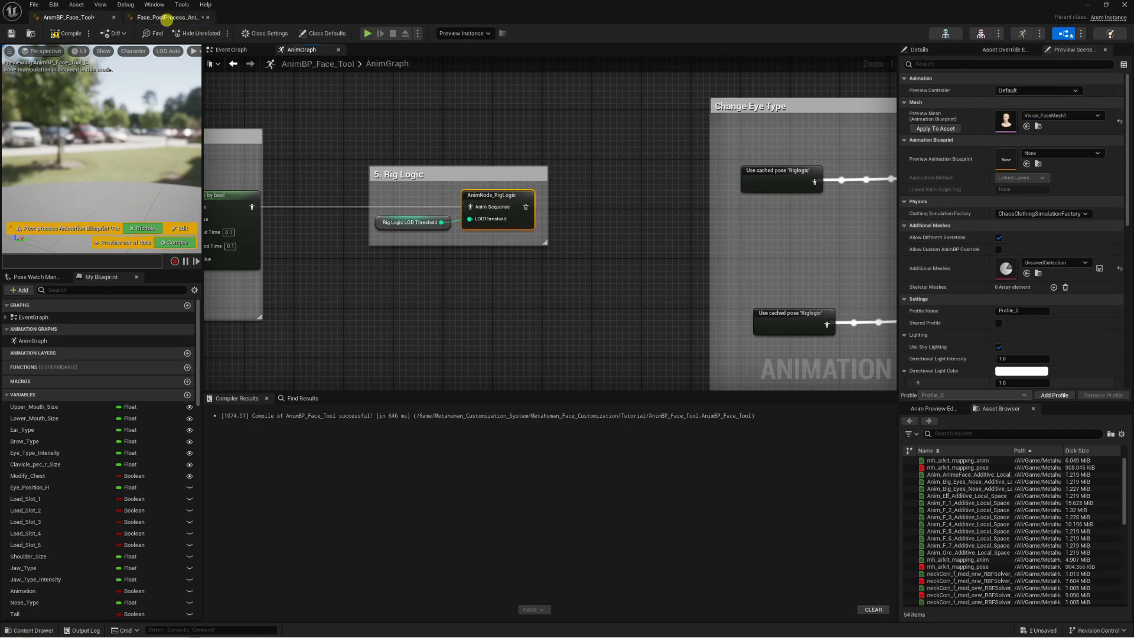
{"action": "left_click", "coordinate": [162, 17]}
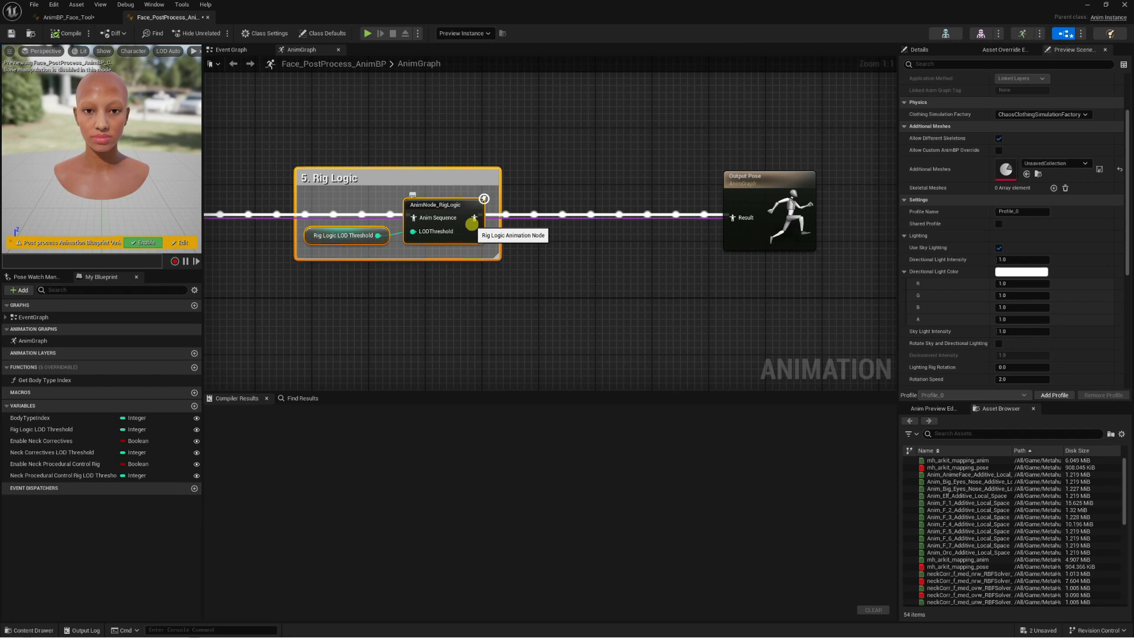
{"action": "left_click", "coordinate": [72, 18]}
Review the pasted groups from Cache Input Pose through Rig Logic, and the cached Riglogic pose nodes in Change Eye Type
{"action": "scroll", "coordinate": [517, 258], "scroll_direction": "down", "scroll_amount": 6}
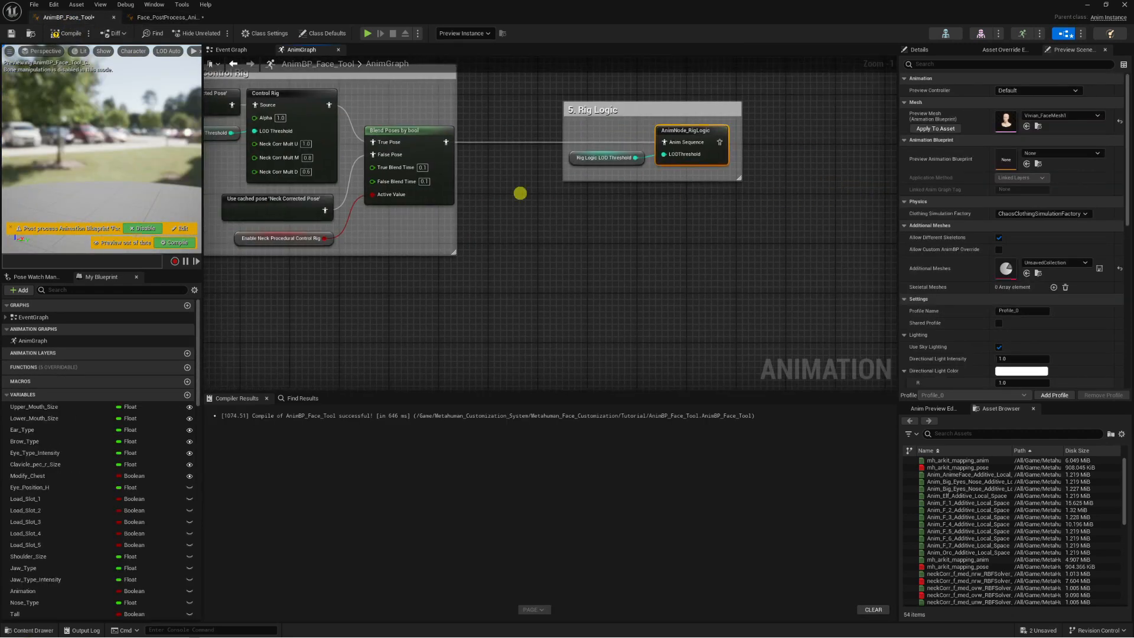
{"action": "scroll", "coordinate": [522, 252], "scroll_direction": "up", "scroll_amount": 8}
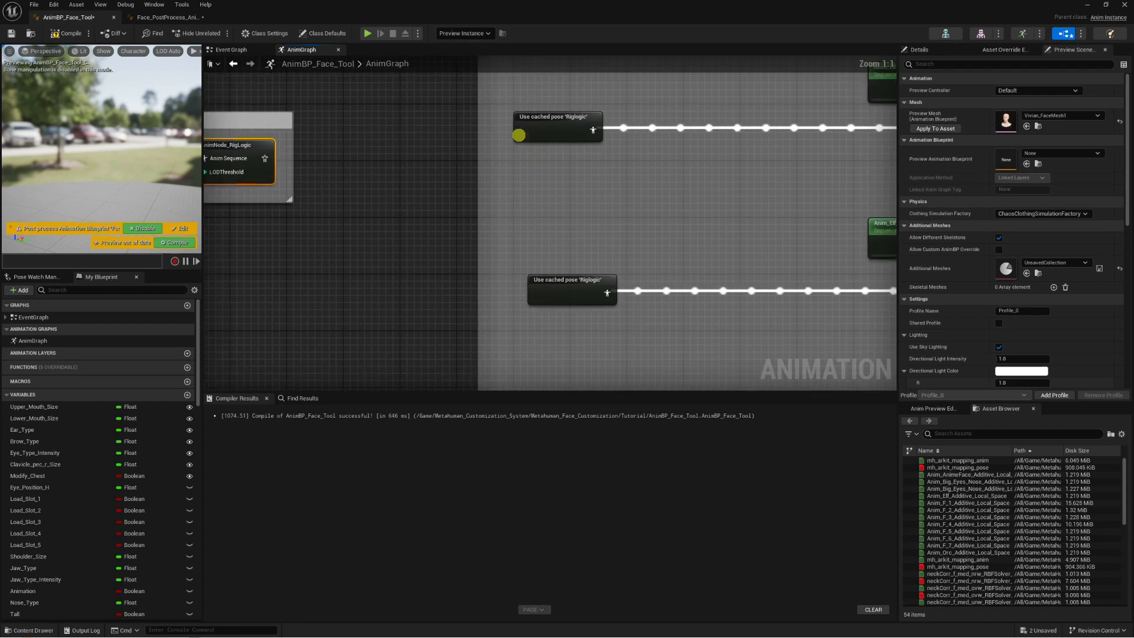
{"action": "left_click", "coordinate": [565, 136]}
{"action": "scroll", "coordinate": [565, 136], "scroll_direction": "down", "scroll_amount": 7}
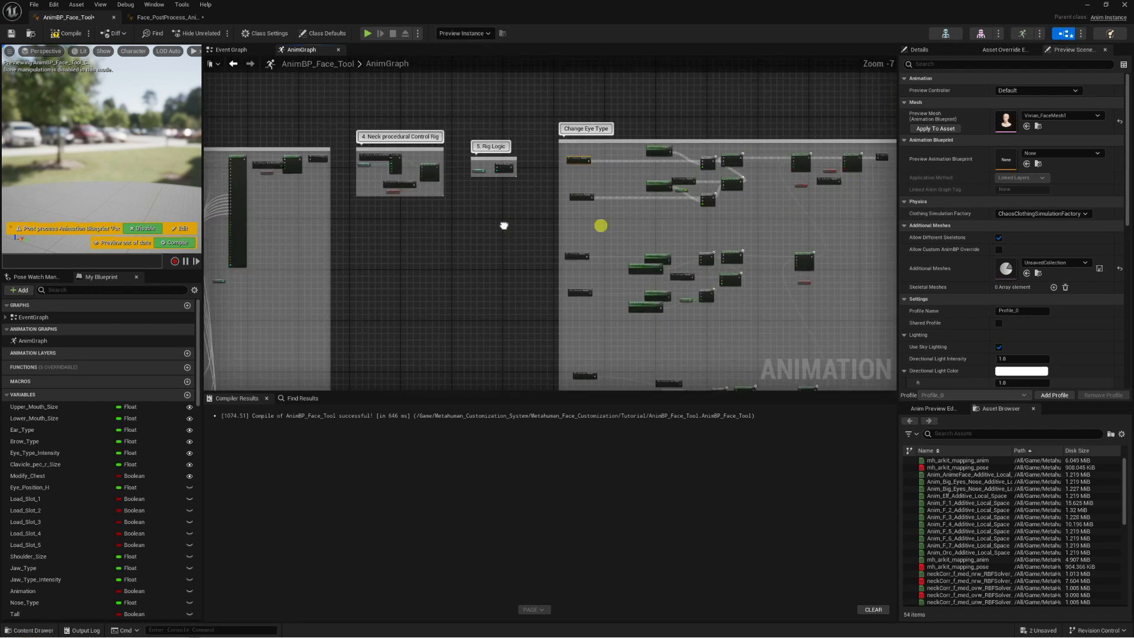
{"action": "scroll", "coordinate": [626, 225], "scroll_direction": "up", "scroll_amount": 3}
{"action": "right_click_drag", "start_coordinate": [792, 165], "coordinate": [526, 255]}
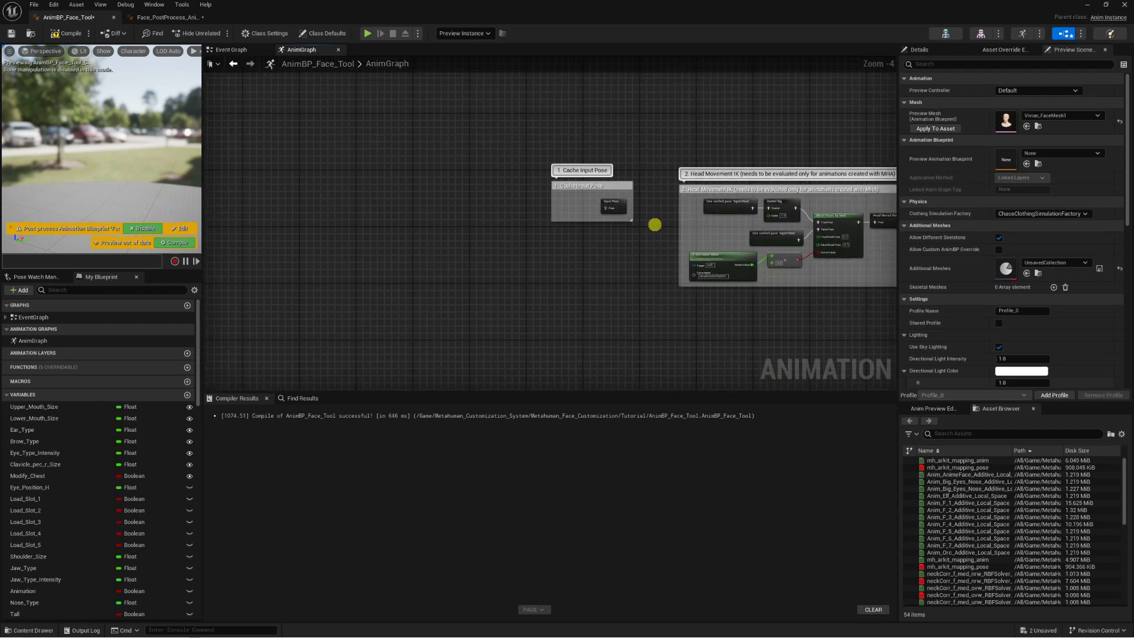
{"action": "scroll", "coordinate": [654, 224], "scroll_direction": "up", "scroll_amount": 4}
{"action": "right_click_drag", "start_coordinate": [654, 236], "coordinate": [446, 238]}
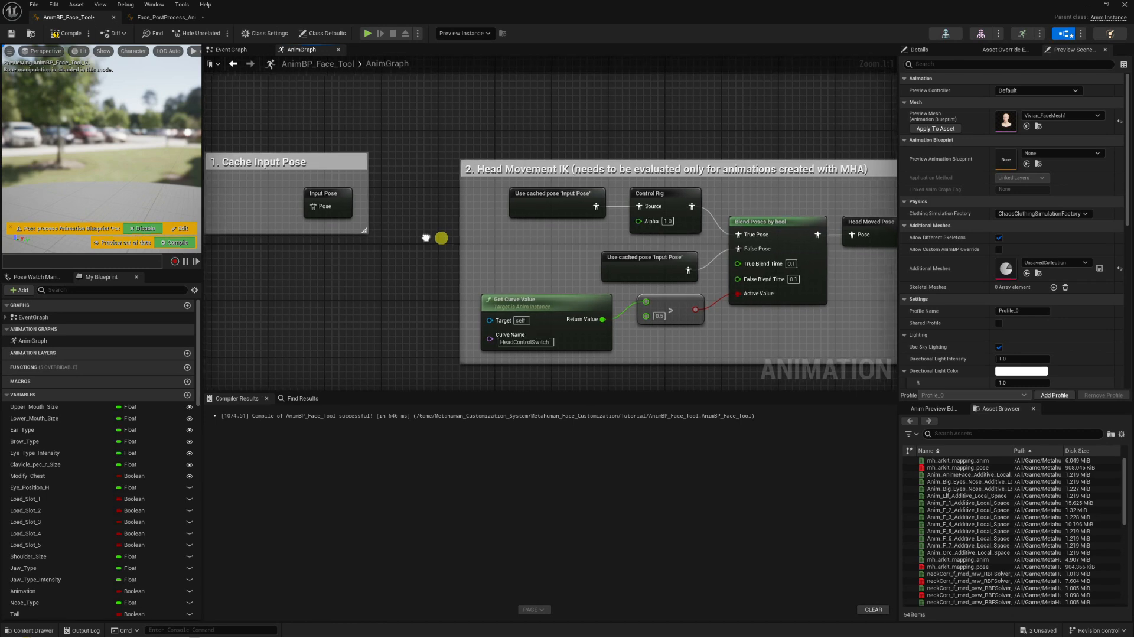
{"action": "scroll", "coordinate": [352, 233], "scroll_direction": "down", "scroll_amount": 6}
{"action": "right_click_drag", "start_coordinate": [673, 288], "coordinate": [306, 282]}
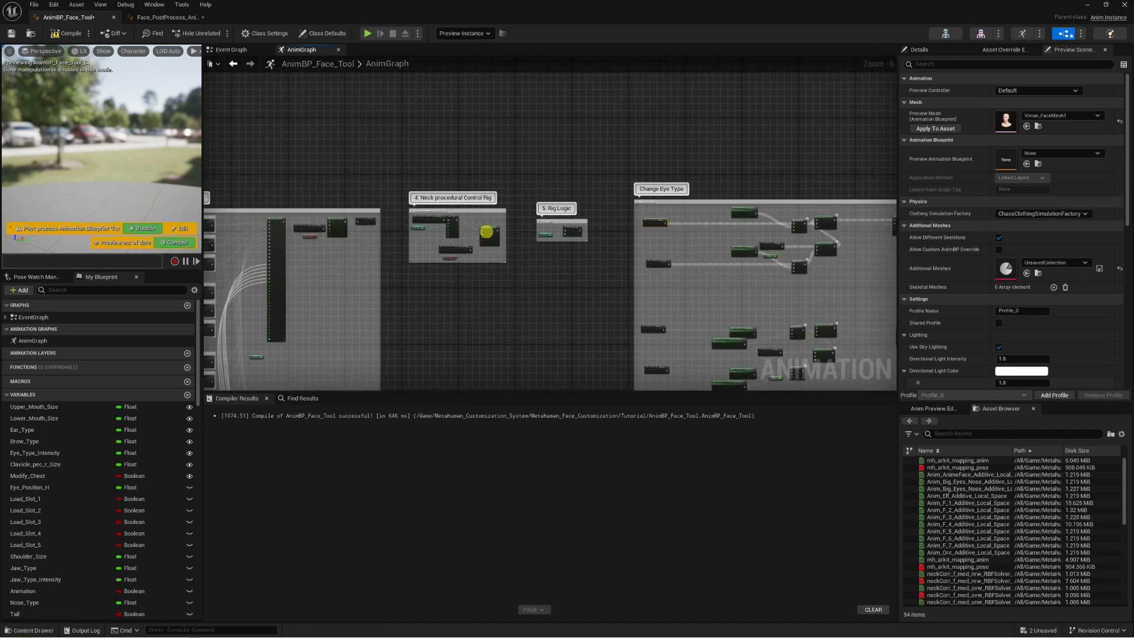
{"action": "scroll", "coordinate": [511, 231], "scroll_direction": "up", "scroll_amount": 6}
{"action": "right_click_drag", "start_coordinate": [616, 342], "coordinate": [396, 261]}
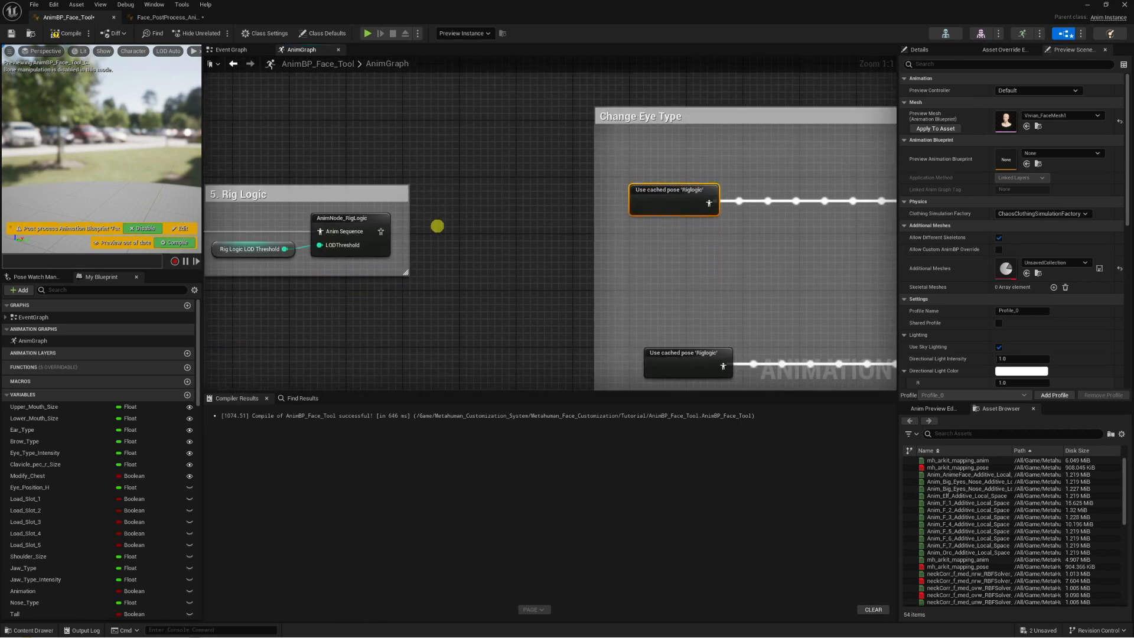
Save AnimNode_RigLogic's output to a new cached pose named Riglogic, placed level with it just outside the Rig Logic group
{"action": "right_click", "coordinate": [426, 225]}
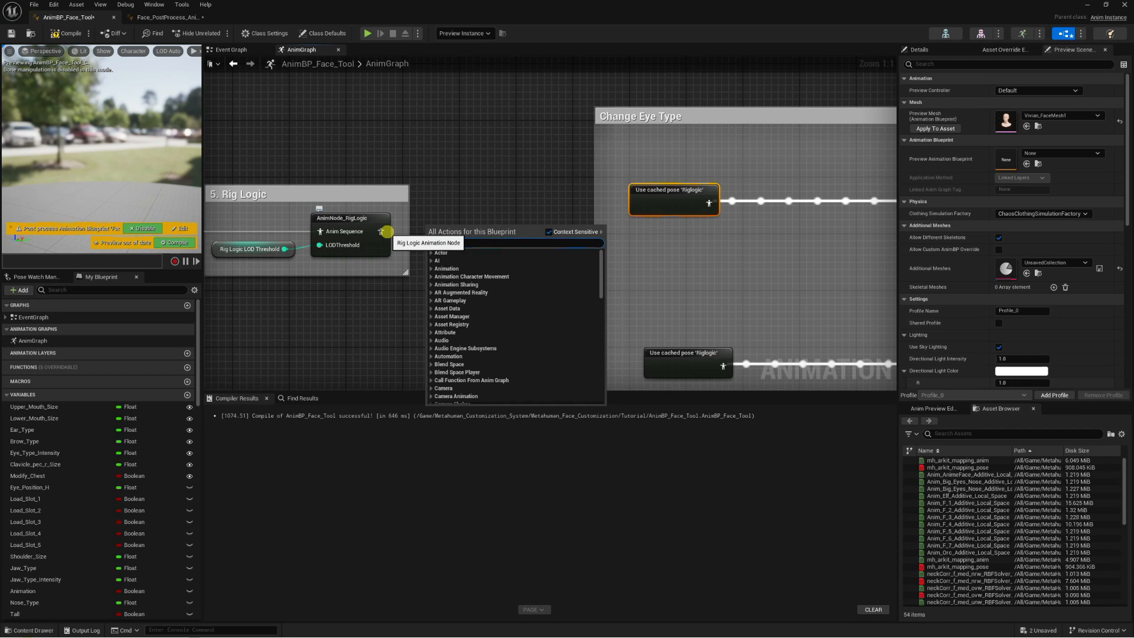
{"action": "left_click", "coordinate": [487, 187]}
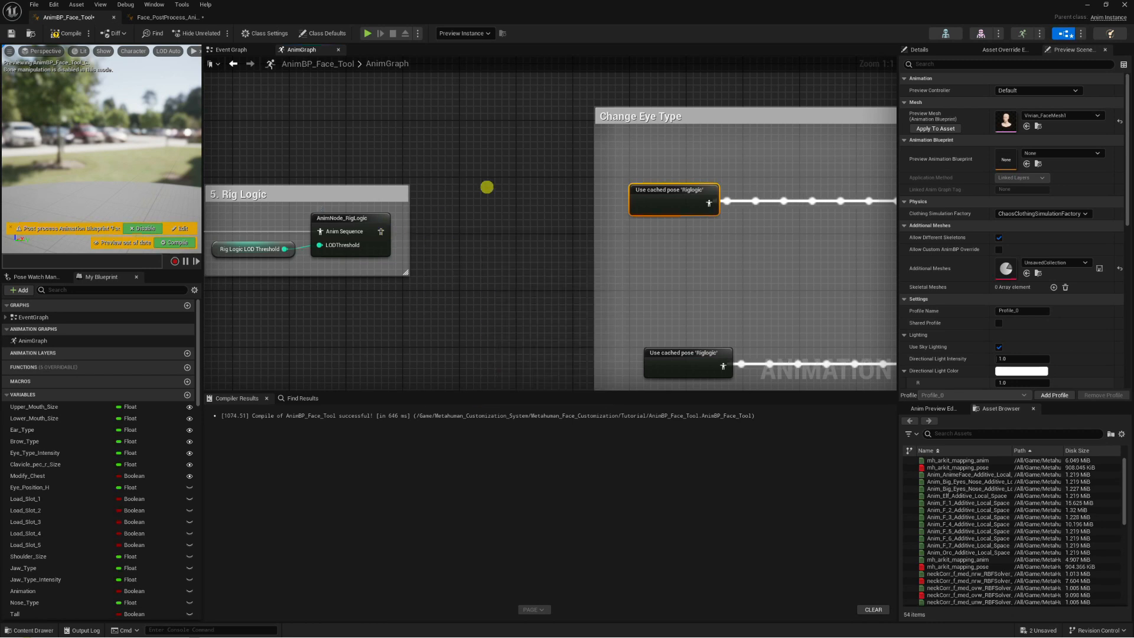
{"action": "right_click", "coordinate": [466, 252]}
{"action": "type", "text": "saved"}
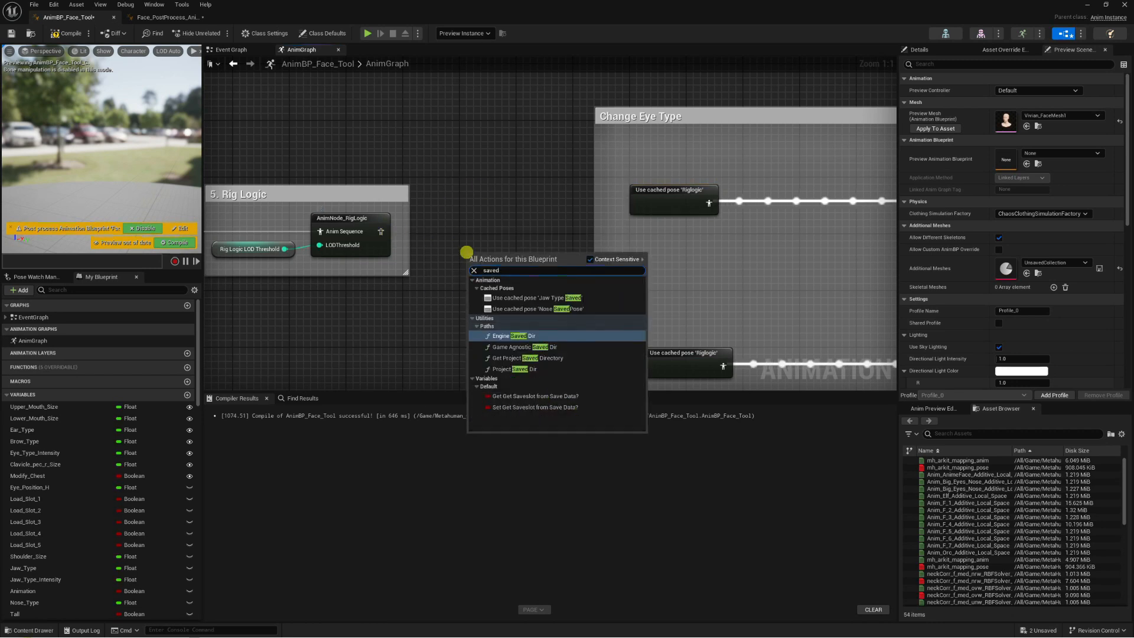
{"action": "type", "text": " cache"}
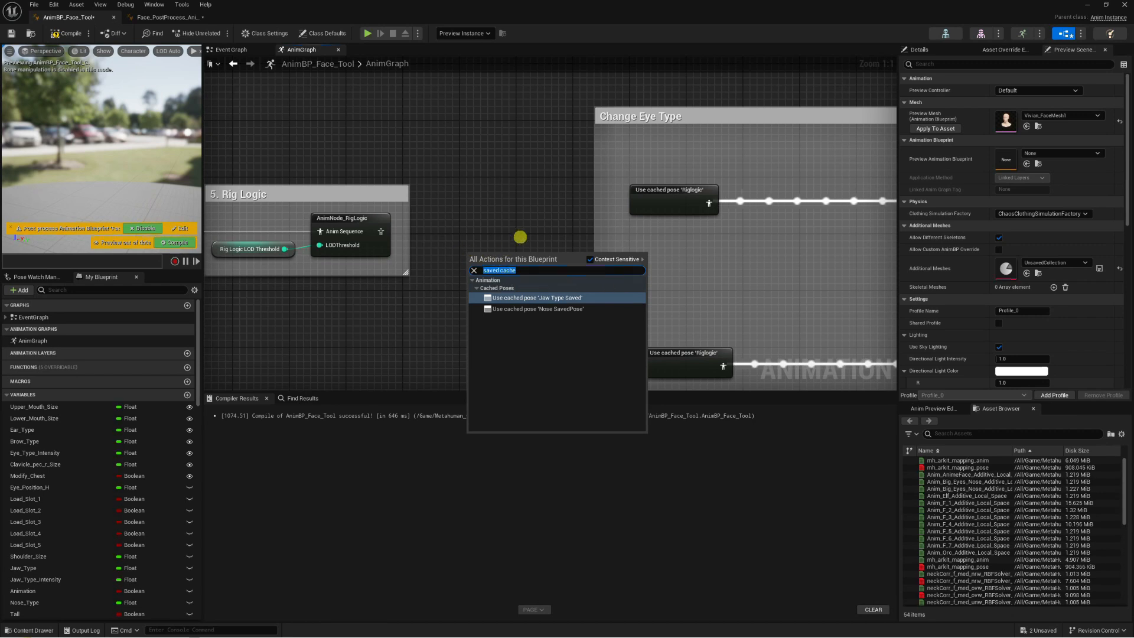
{"action": "type", "text": "save c"}
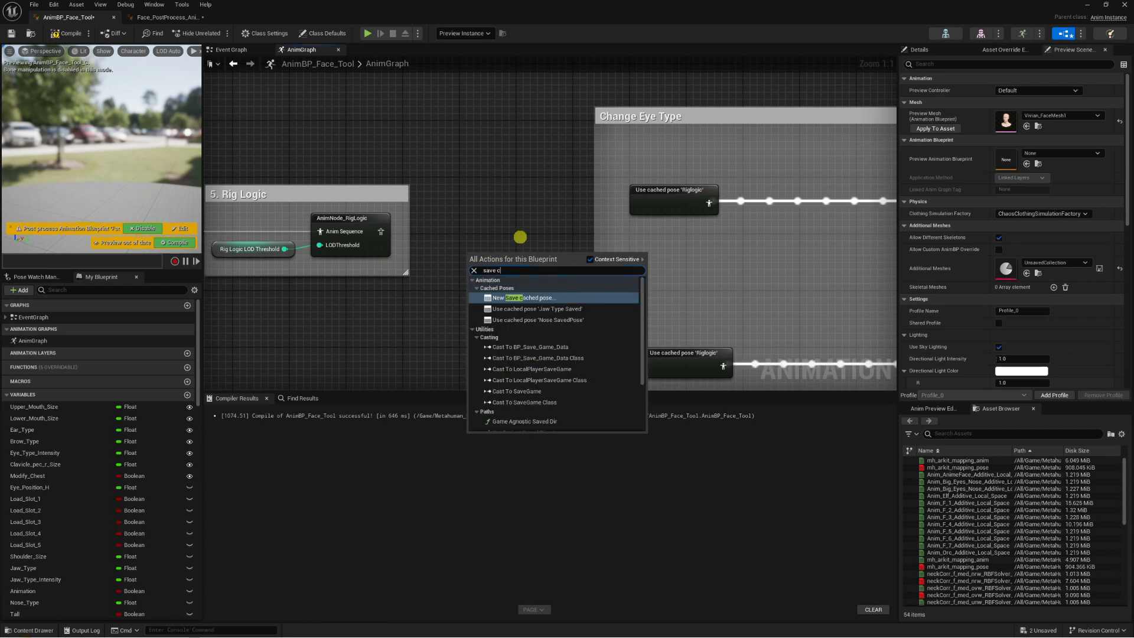
{"action": "type", "text": "ac"}
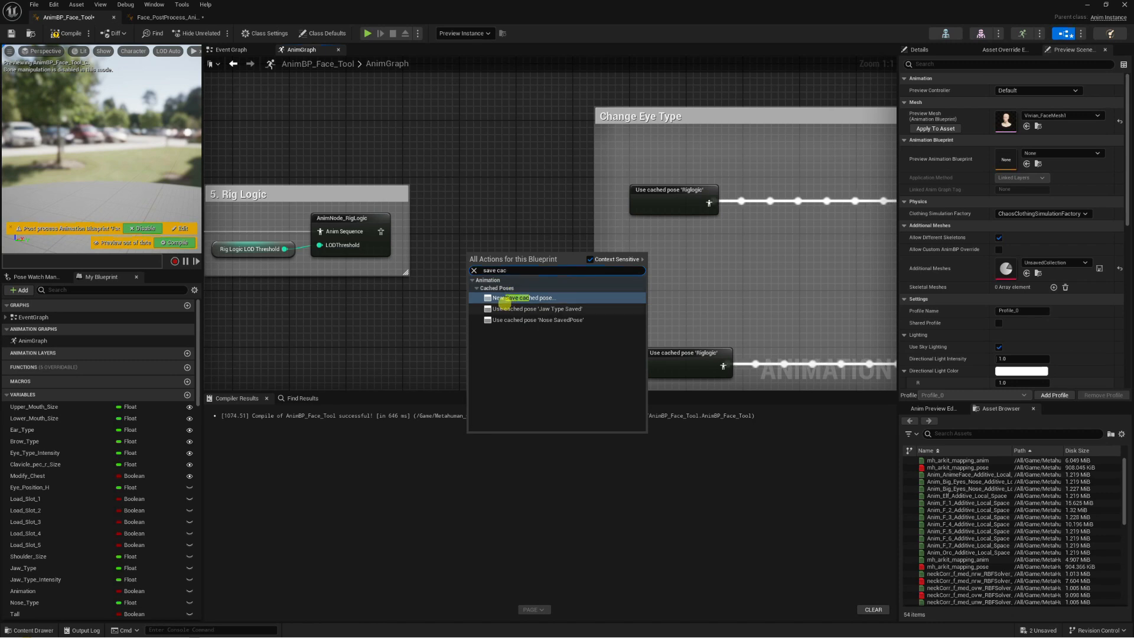
{"action": "left_click", "coordinate": [516, 297]}
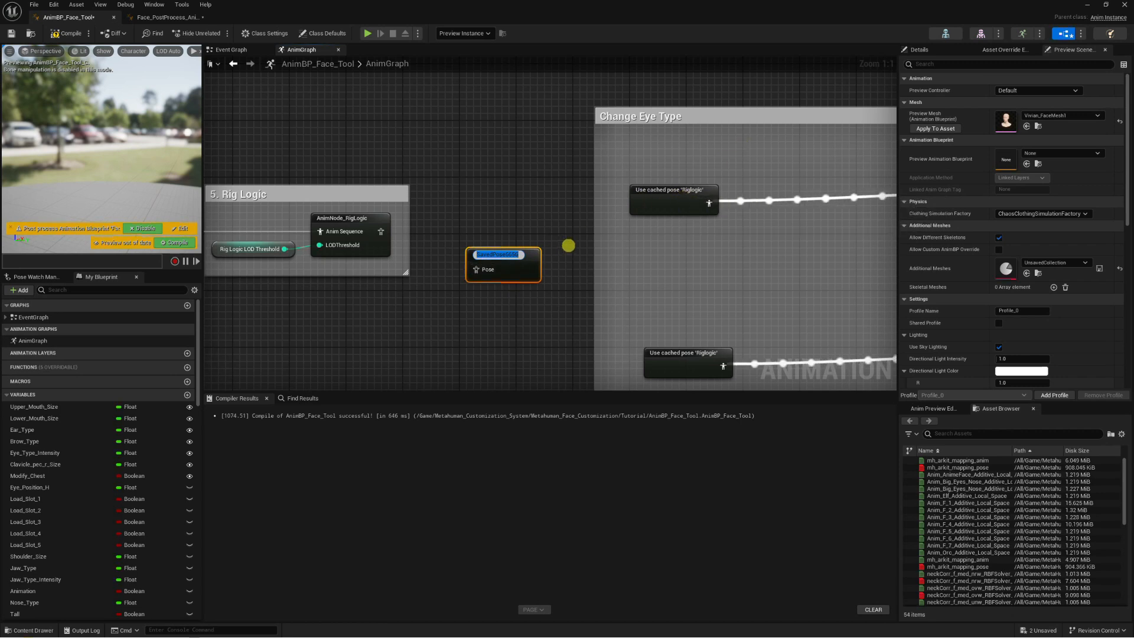
{"action": "type", "text": "Riglogic"}
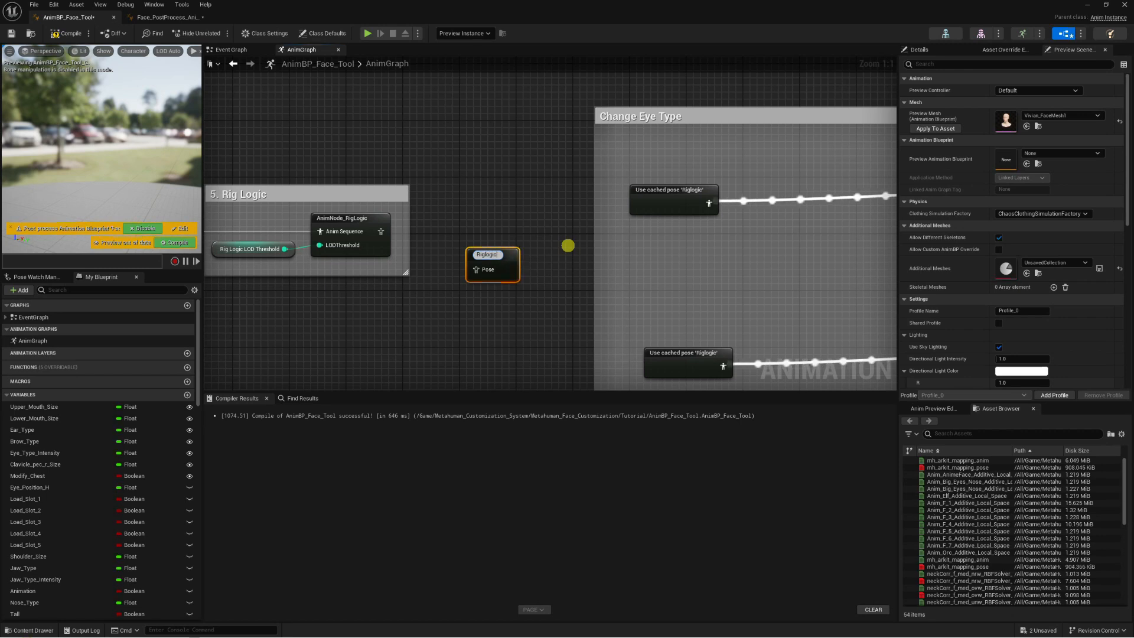
{"action": "key", "text": "Return"}
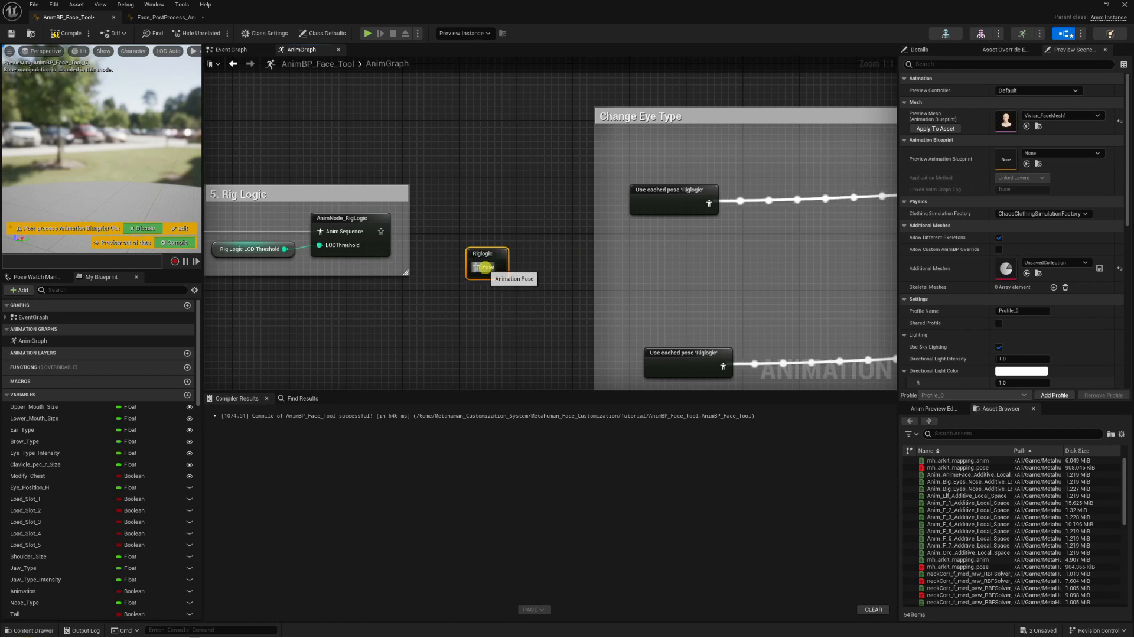
{"action": "left_click_drag", "start_coordinate": [476, 267], "coordinate": [478, 228]}
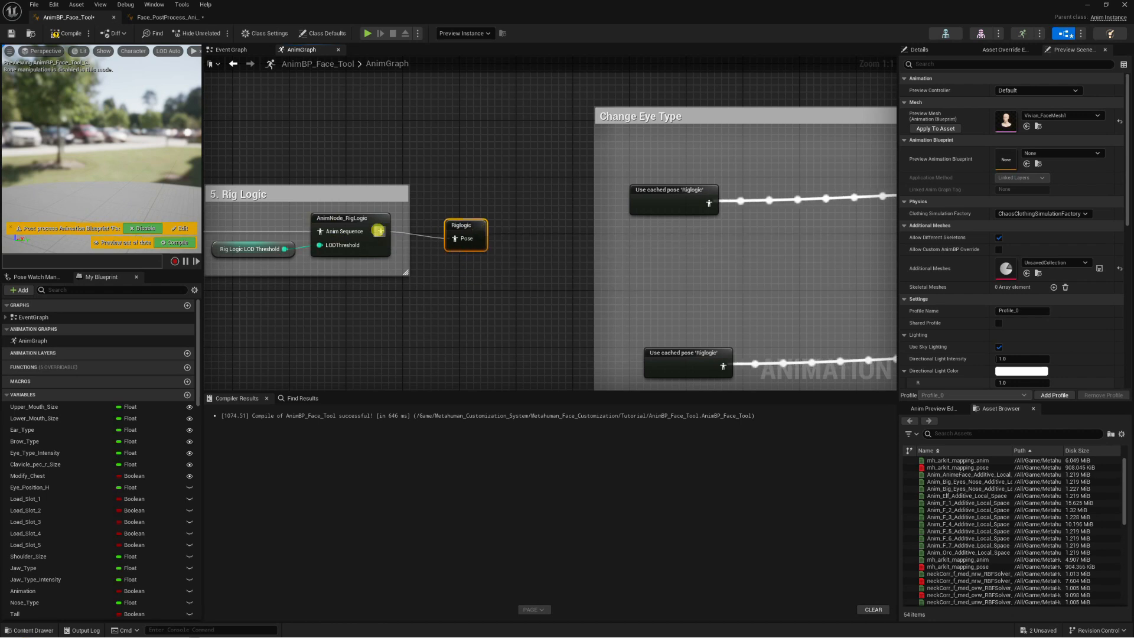
{"action": "left_click_drag", "start_coordinate": [462, 225], "coordinate": [455, 218]}
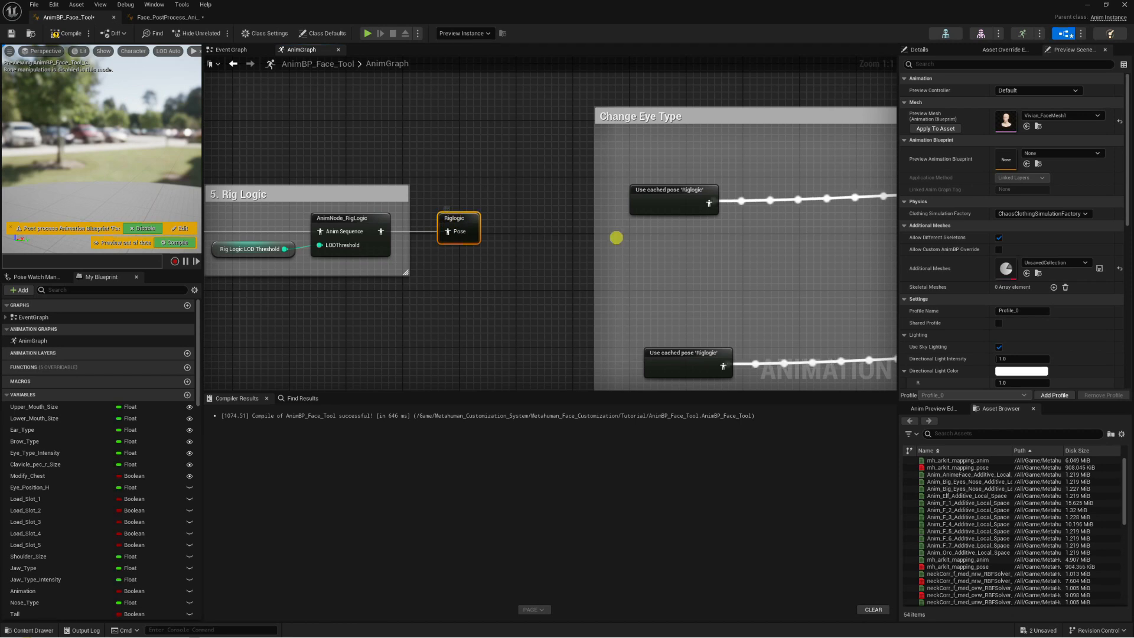
Add a linked anim graph Input Pose node inside the Cache Input Pose group and connect it to the Input Pose cached pose
{"action": "scroll", "coordinate": [549, 232], "scroll_direction": "down", "scroll_amount": 8}
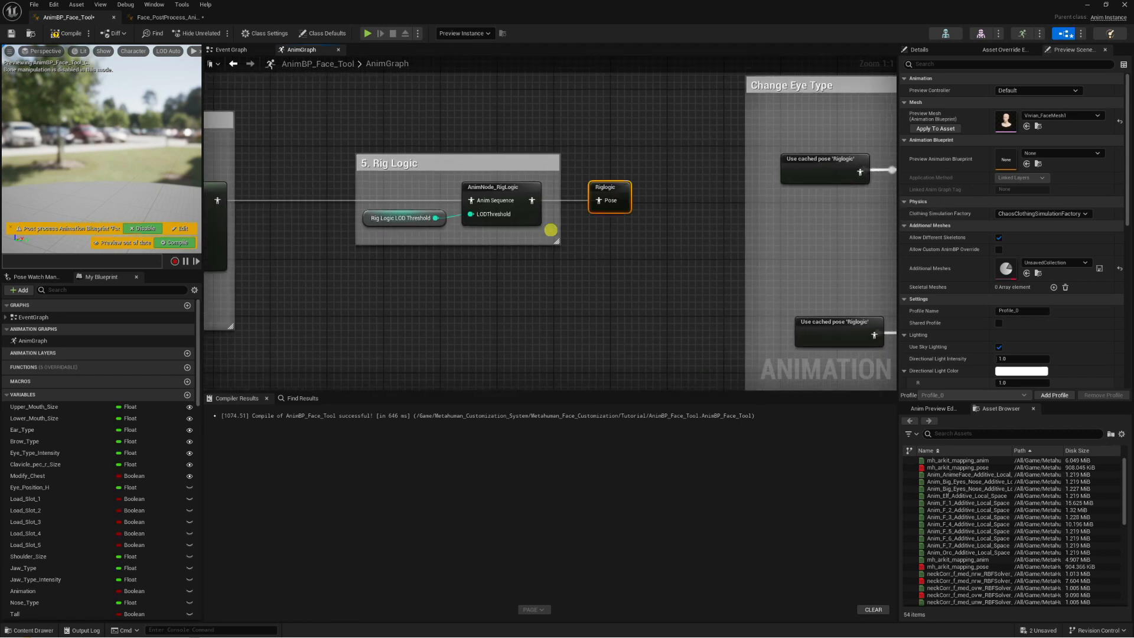
{"action": "scroll", "coordinate": [613, 249], "scroll_direction": "up", "scroll_amount": 8}
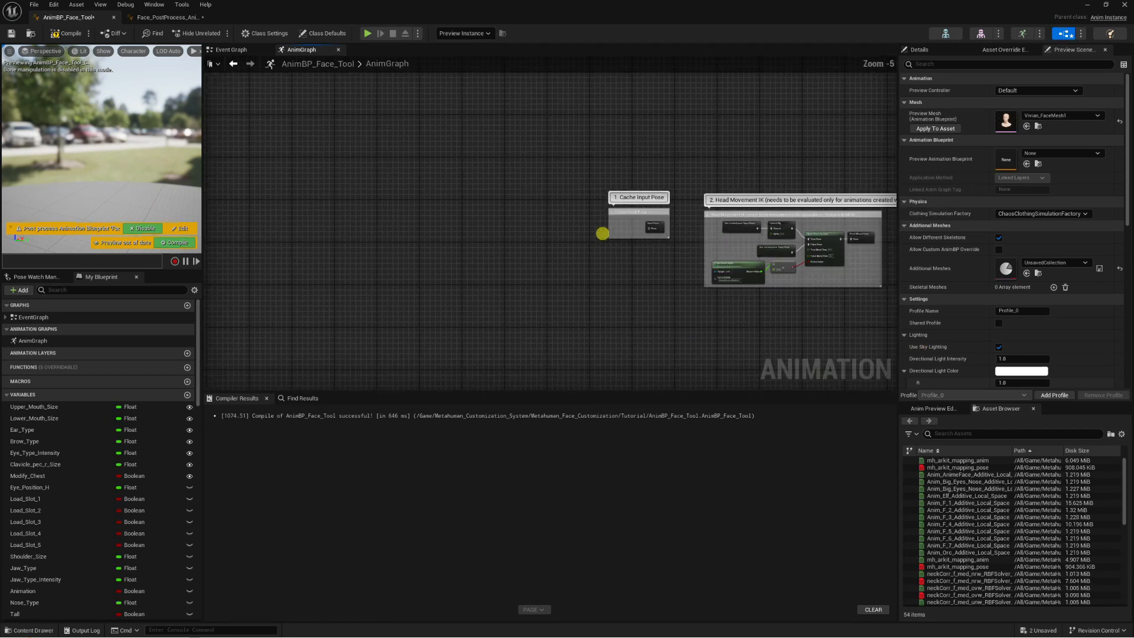
{"action": "left_click", "coordinate": [490, 234]}
{"action": "scroll", "coordinate": [341, 196], "scroll_direction": "down", "scroll_amount": 8}
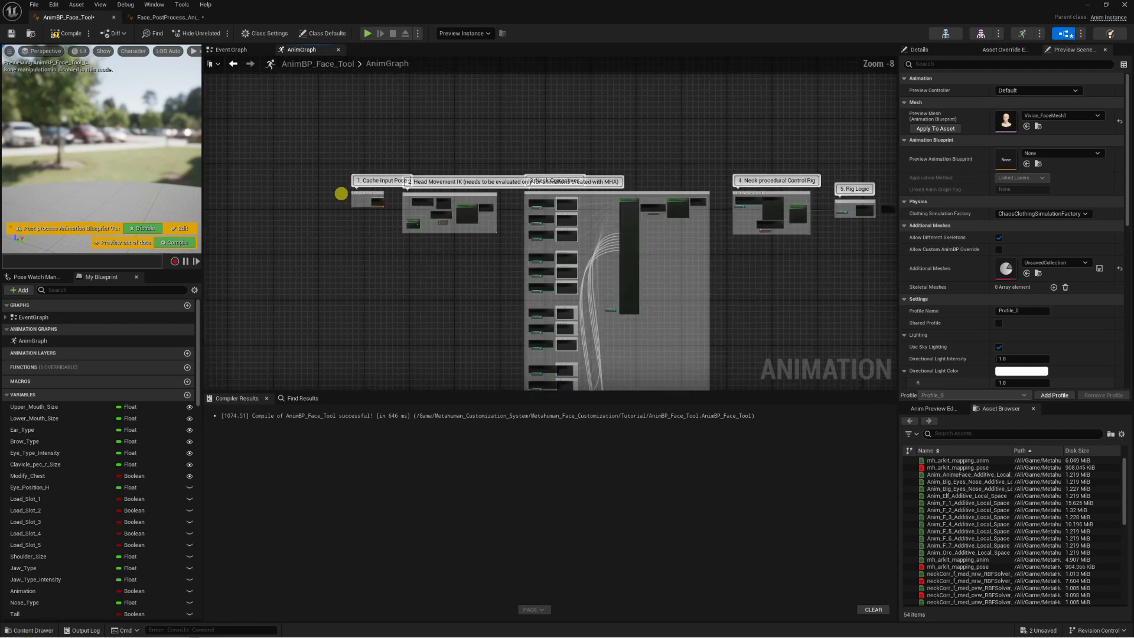
{"action": "right_click_drag", "start_coordinate": [341, 195], "coordinate": [1001, 256]}
{"action": "scroll", "coordinate": [702, 252], "scroll_direction": "up", "scroll_amount": 8}
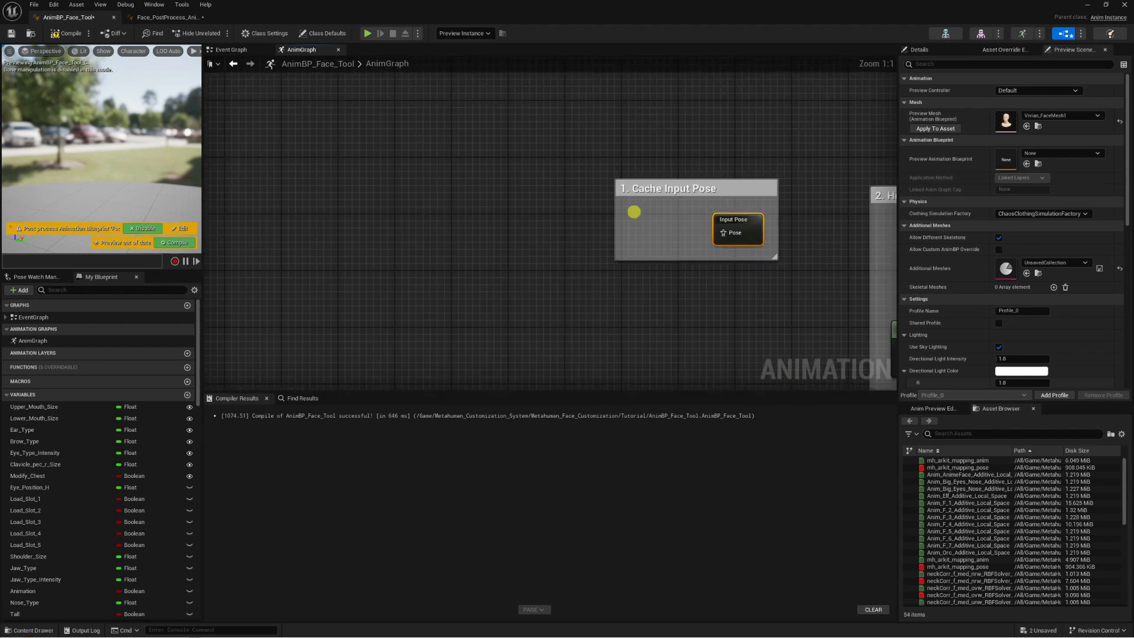
{"action": "right_click", "coordinate": [634, 213]}
{"action": "type", "text": "input pose"}
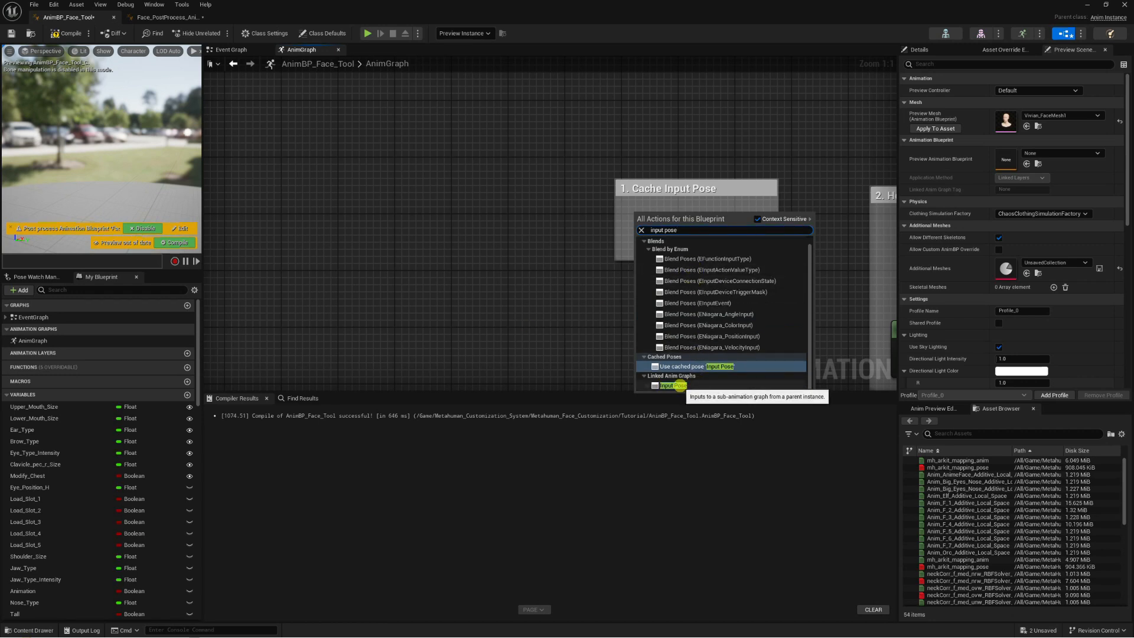
{"action": "left_click", "coordinate": [680, 385]}
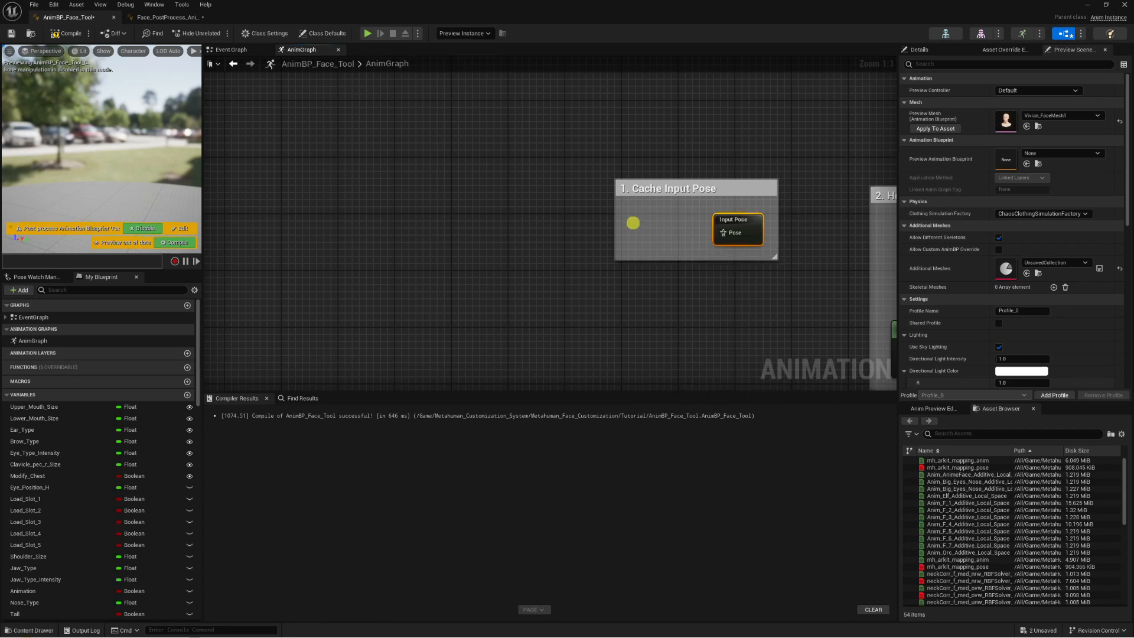
{"action": "left_click_drag", "start_coordinate": [665, 233], "coordinate": [723, 233]}
Compile AnimBP_Face_Tool with the completed node chain
{"action": "right_click_drag", "start_coordinate": [734, 314], "coordinate": [381, 271]}
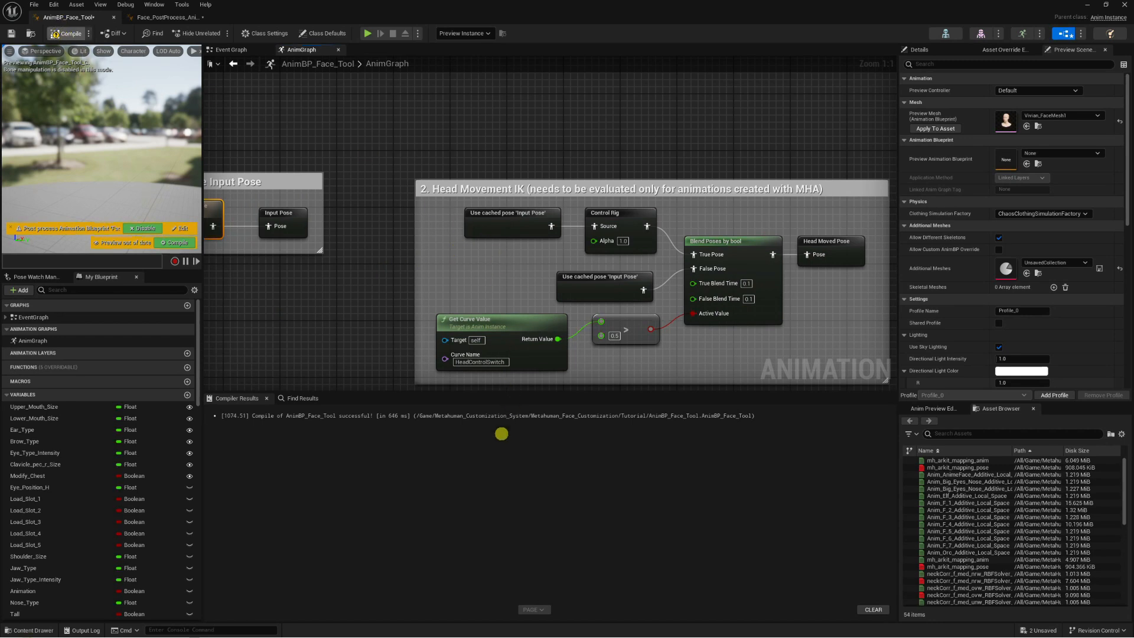
{"action": "key", "text": "F7"}
{"action": "scroll", "coordinate": [489, 258], "scroll_direction": "down", "scroll_amount": 7}
{"action": "right_click_drag", "start_coordinate": [641, 307], "coordinate": [0, 295]}
{"action": "right_click_drag", "start_coordinate": [784, 269], "coordinate": [488, 218]}
{"action": "scroll", "coordinate": [626, 281], "scroll_direction": "down", "scroll_amount": 1}
{"action": "right_click_drag", "start_coordinate": [625, 281], "coordinate": [764, 248]}
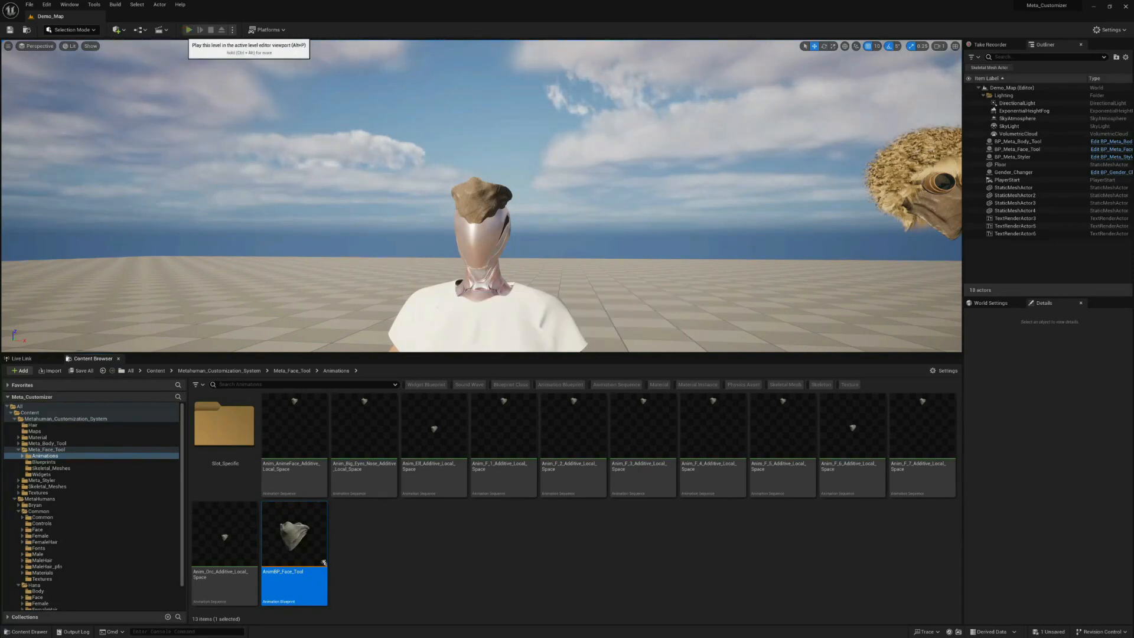
Play Demo_Map to test the customization tool, toggling the viewport to fullscreen and back
{"action": "left_click", "coordinate": [189, 29]}
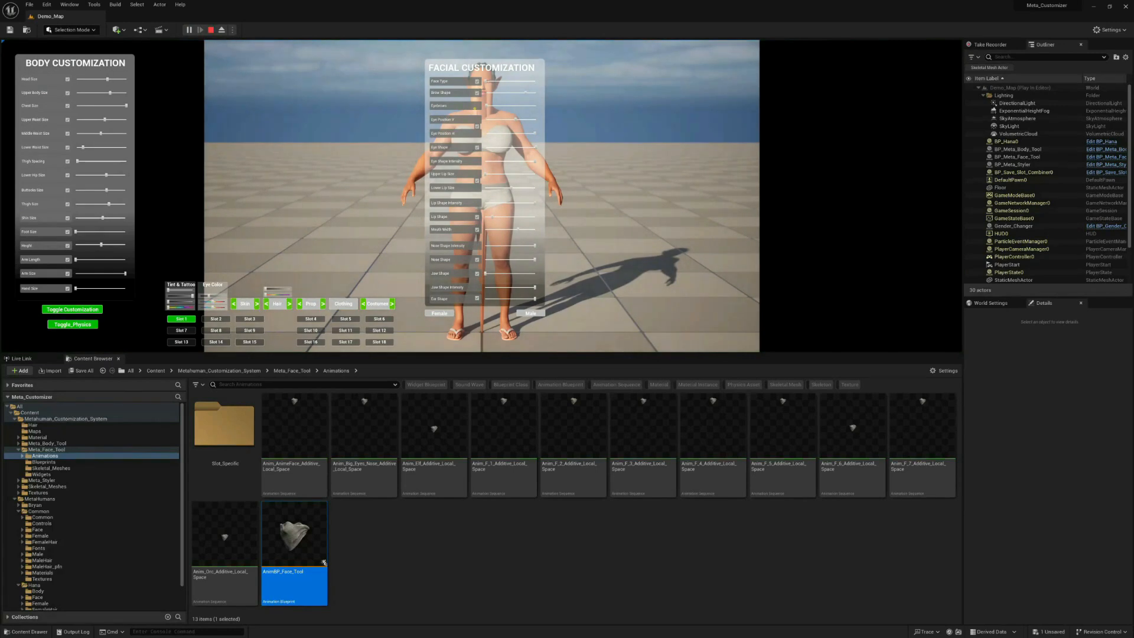
{"action": "key", "text": "F11"}
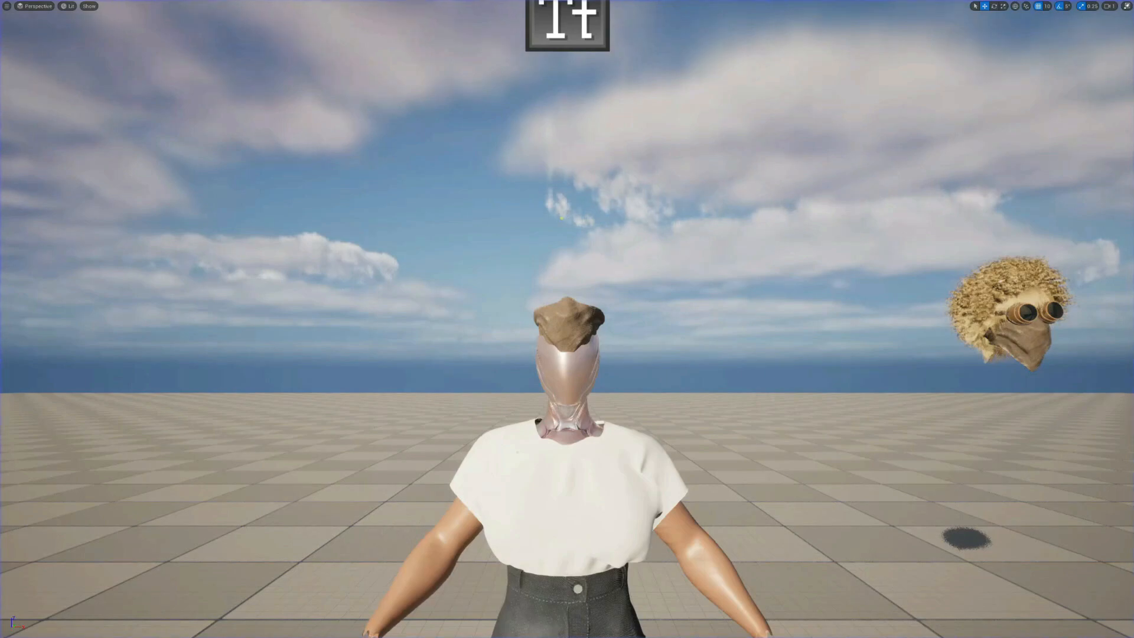
{"action": "key", "text": "F11"}
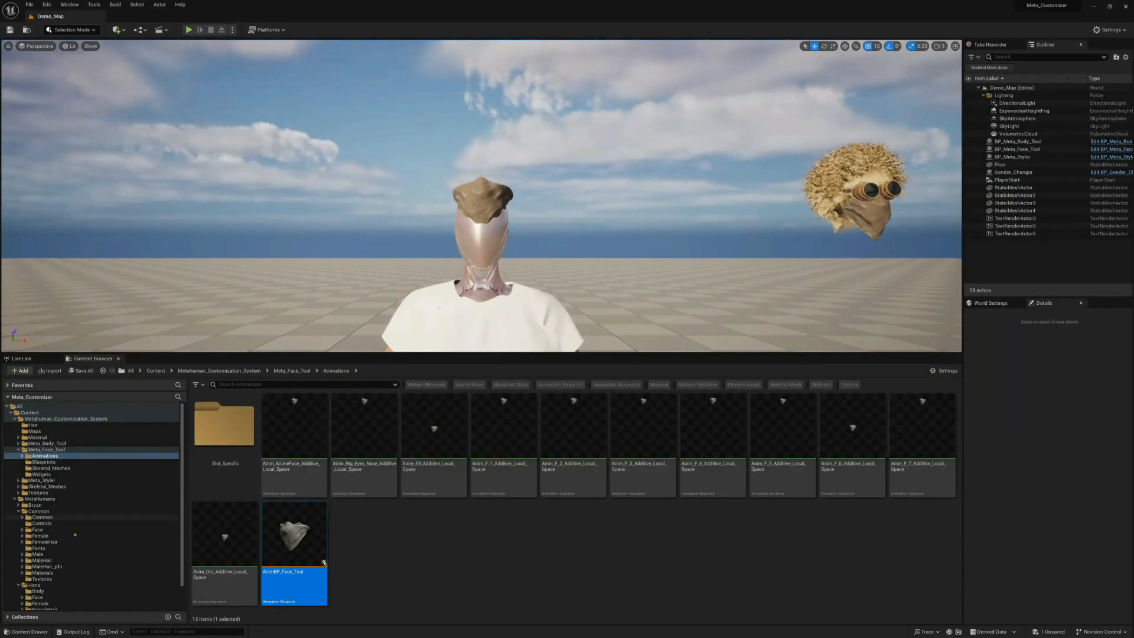
Open the BP_Hana and BP_Bryan blueprints from their folders under MetaHumans
{"action": "scroll", "coordinate": [75, 535], "scroll_direction": "down", "scroll_amount": 1}
{"action": "left_click", "coordinate": [36, 557]}
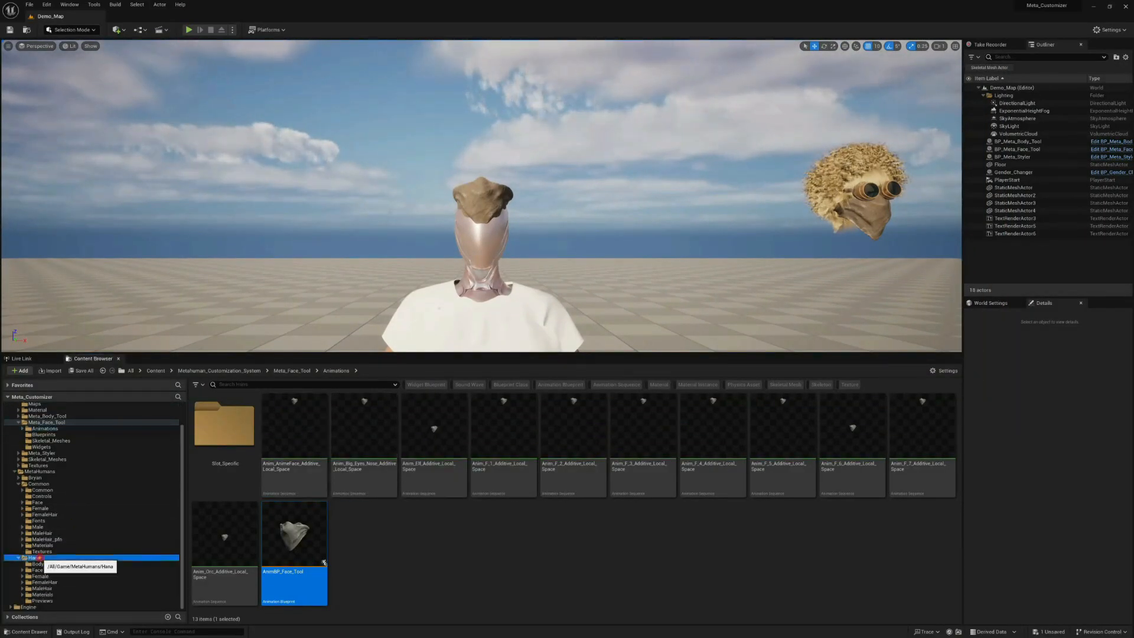
{"action": "double_click", "coordinate": [700, 446]}
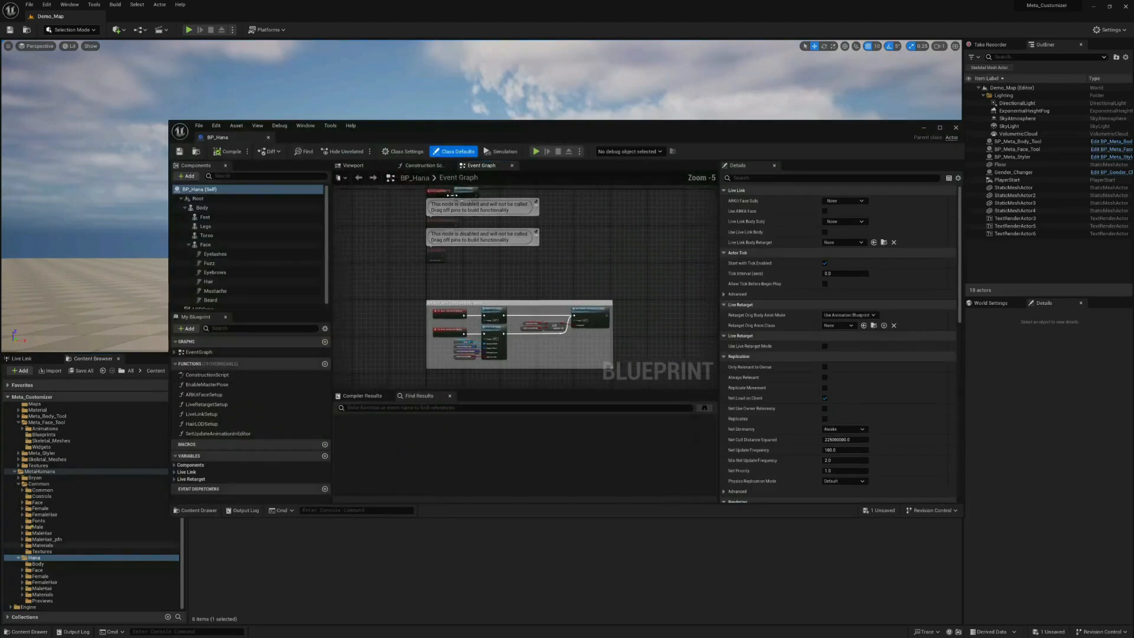
{"action": "left_click", "coordinate": [34, 478]}
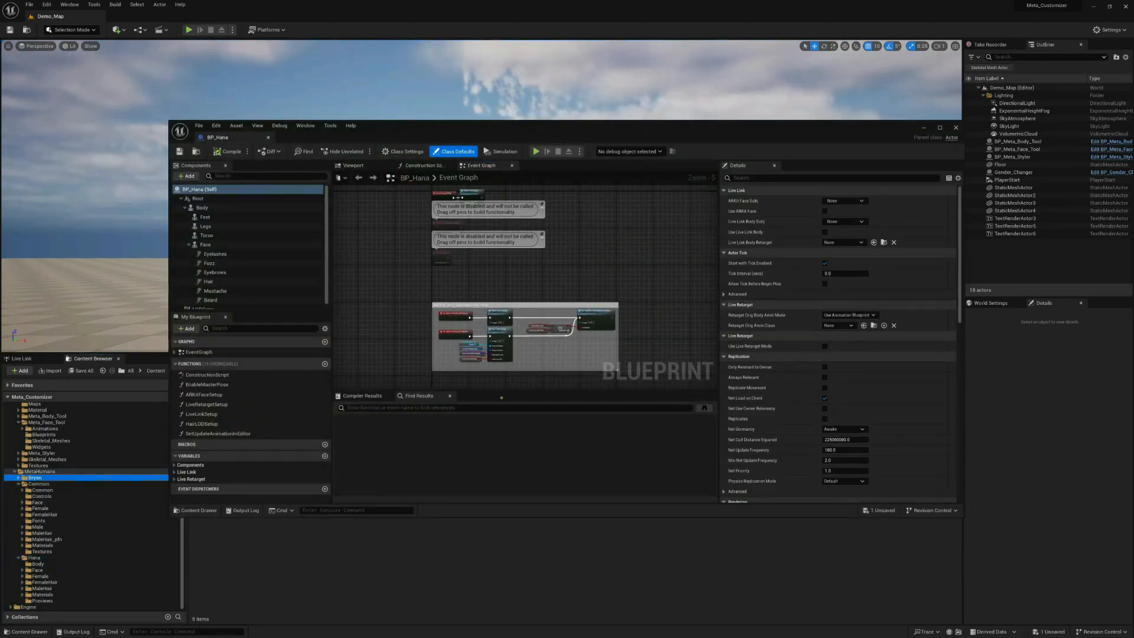
{"action": "left_click_drag", "start_coordinate": [658, 130], "coordinate": [409, 51]}
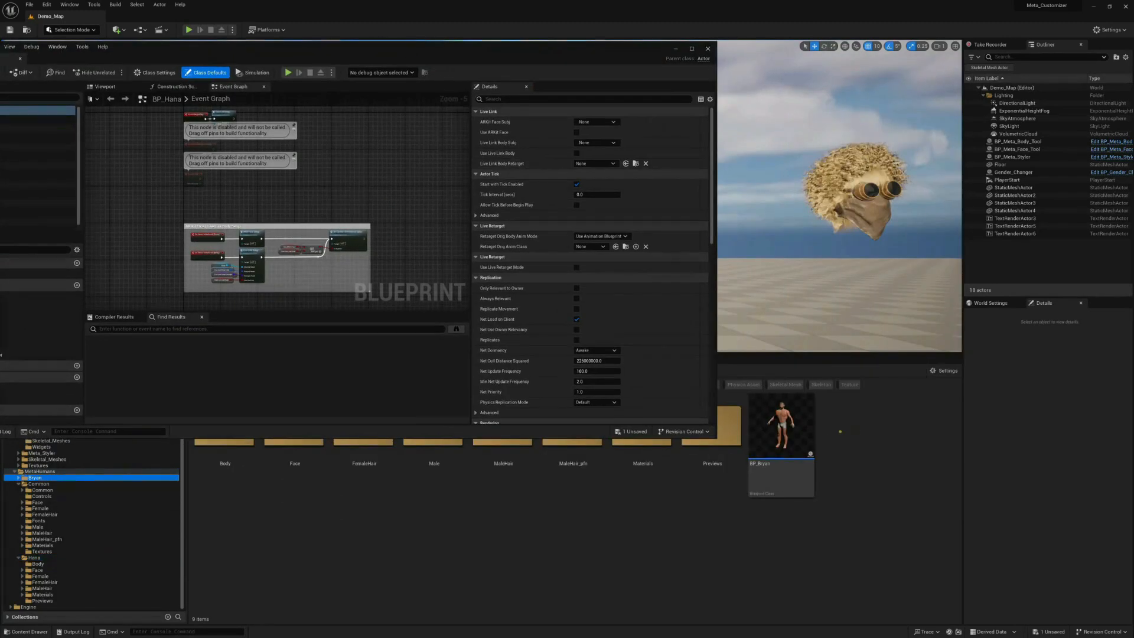
{"action": "double_click", "coordinate": [790, 429]}
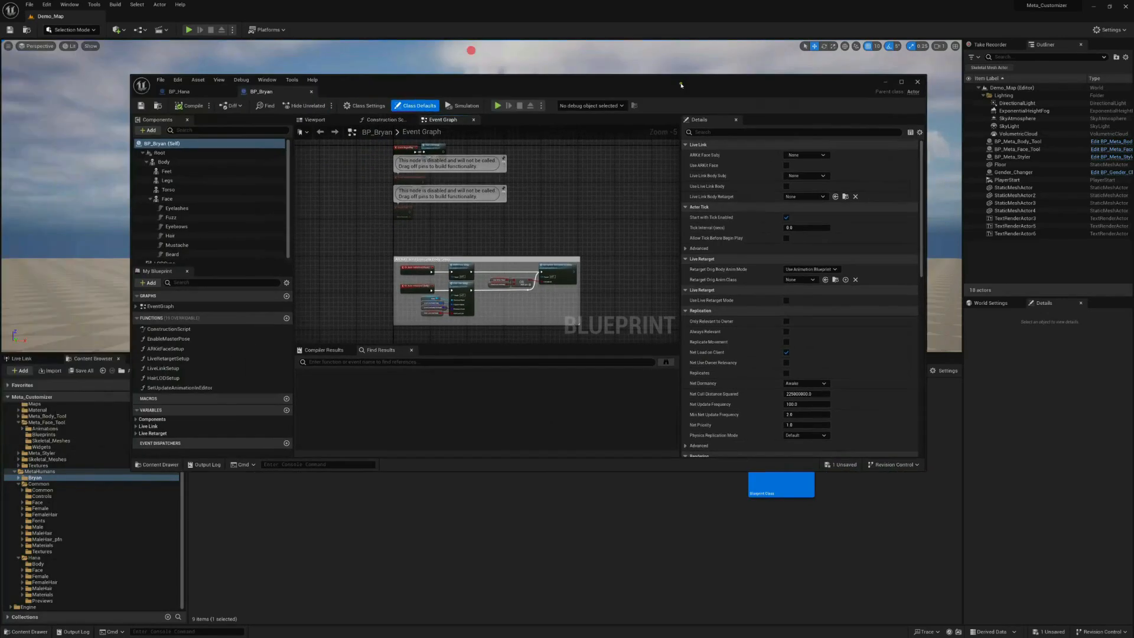
{"action": "left_click_drag", "start_coordinate": [681, 84], "coordinate": [730, 89]}
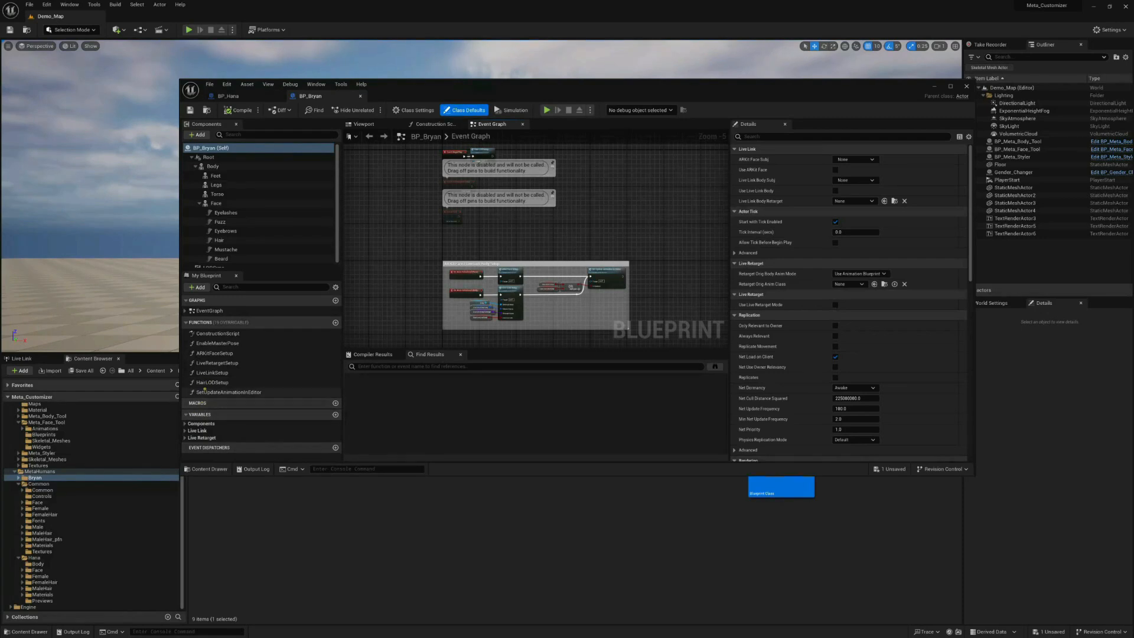
Set Forced LOD to 0 on BP_Bryan's LODSync component
{"action": "left_click", "coordinate": [213, 383]}
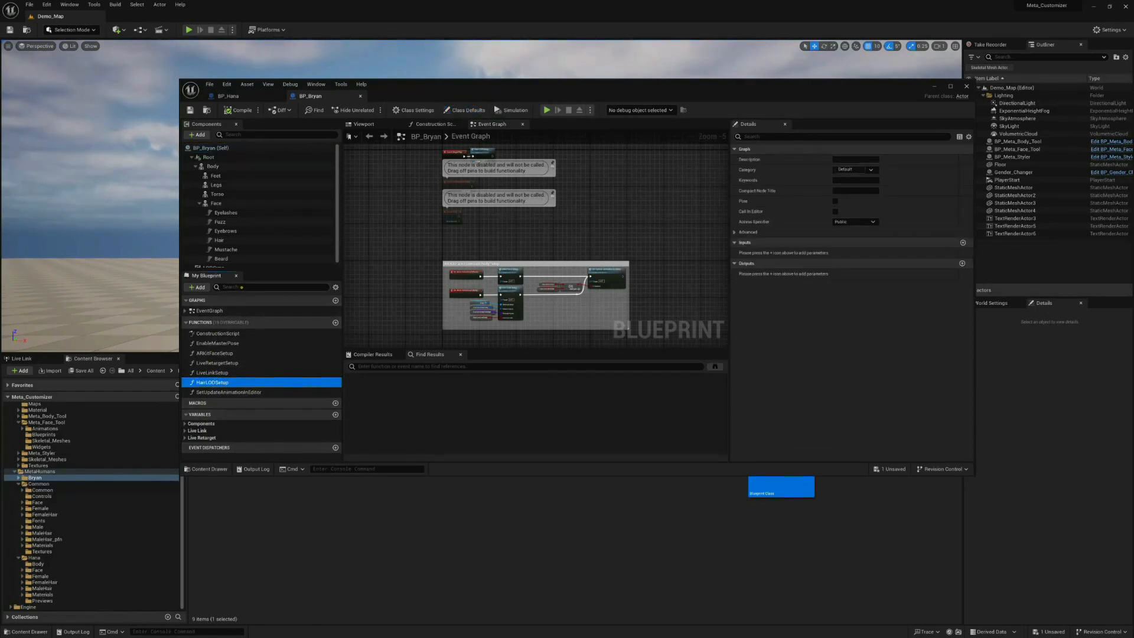
{"action": "scroll", "coordinate": [215, 266], "scroll_direction": "down", "scroll_amount": 1}
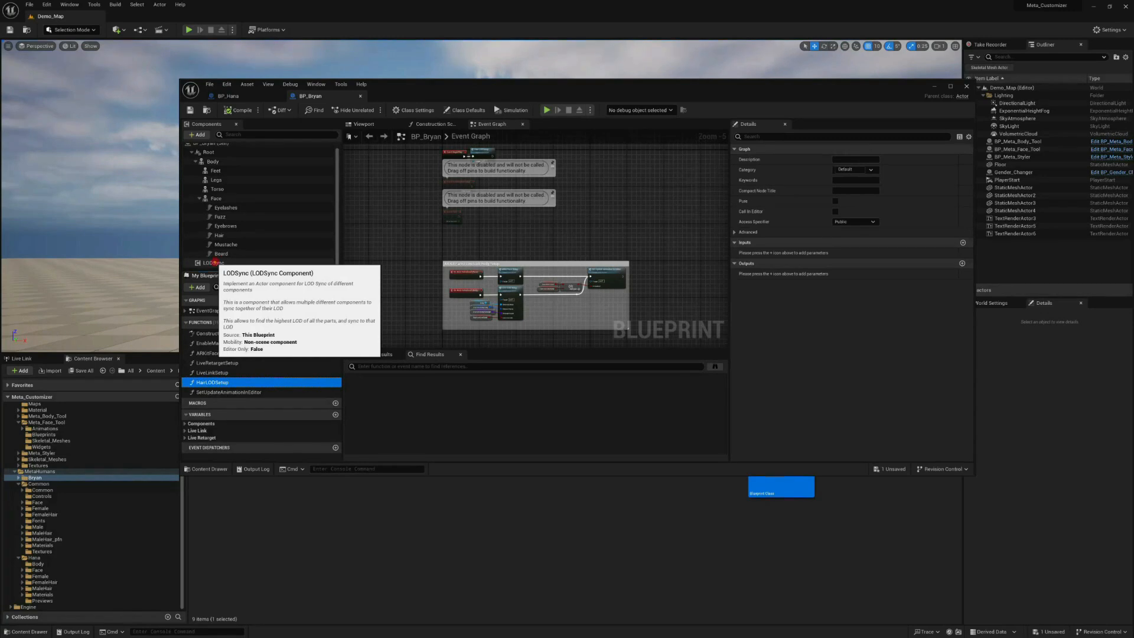
{"action": "left_click", "coordinate": [214, 262]}
{"action": "left_click", "coordinate": [784, 137]}
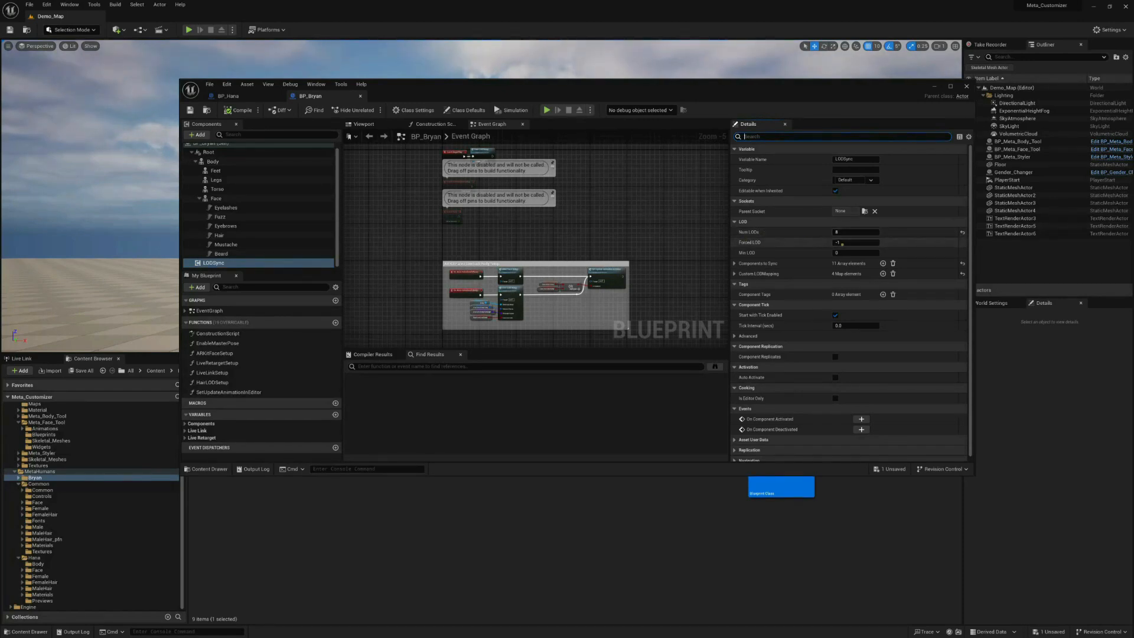
{"action": "left_click", "coordinate": [845, 243]}
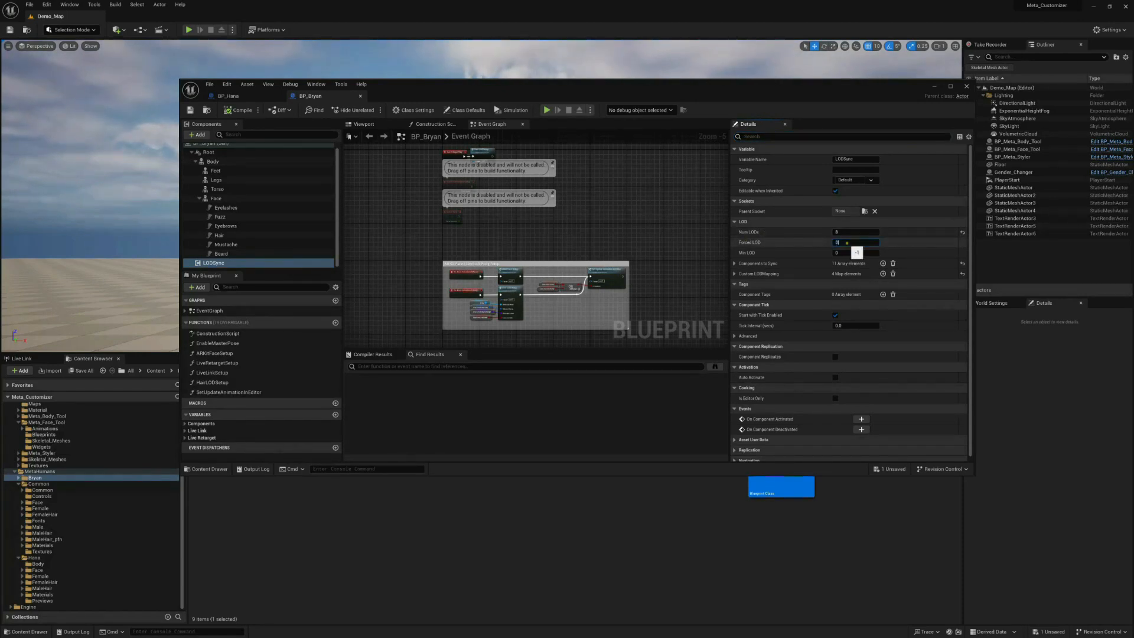
{"action": "key", "text": "Return"}
{"action": "left_click", "coordinate": [851, 232]}
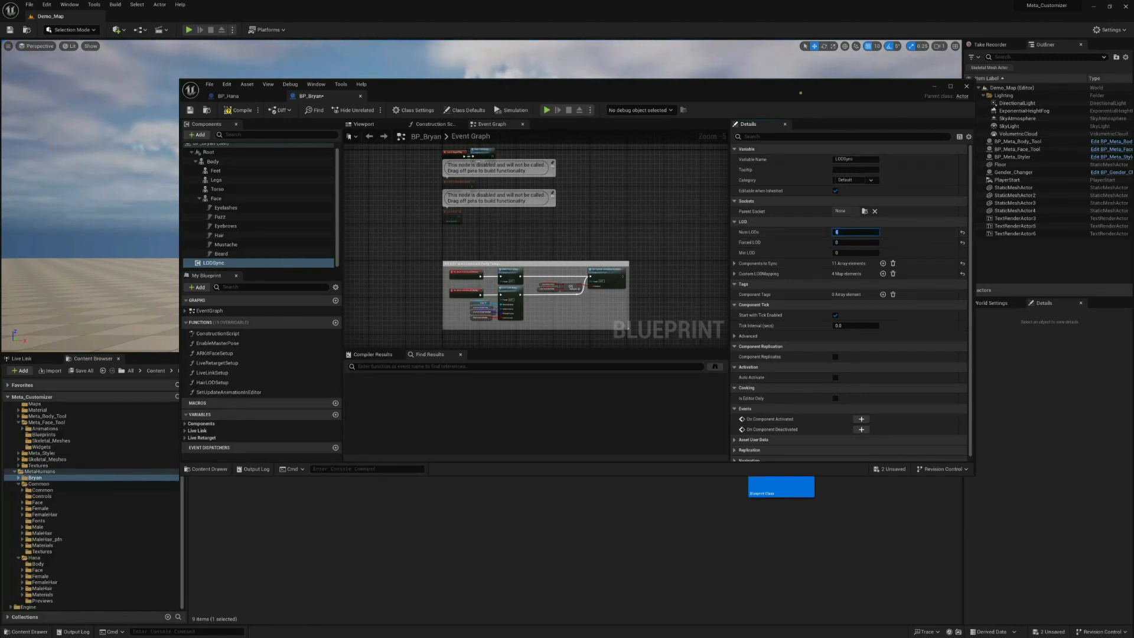
Minimize the blueprint editor window and bring the full character into view in the level viewport
{"action": "left_click_drag", "start_coordinate": [801, 93], "coordinate": [557, 384]}
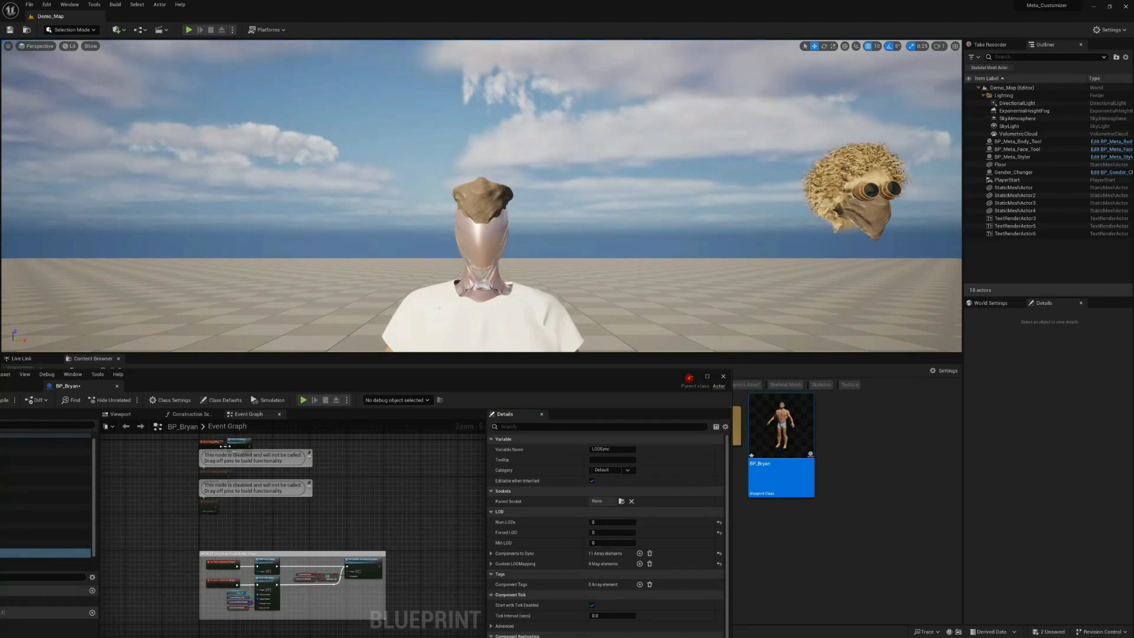
{"action": "left_click", "coordinate": [689, 377]}
{"action": "right_click_drag", "start_coordinate": [643, 273], "coordinate": [671, 337]}
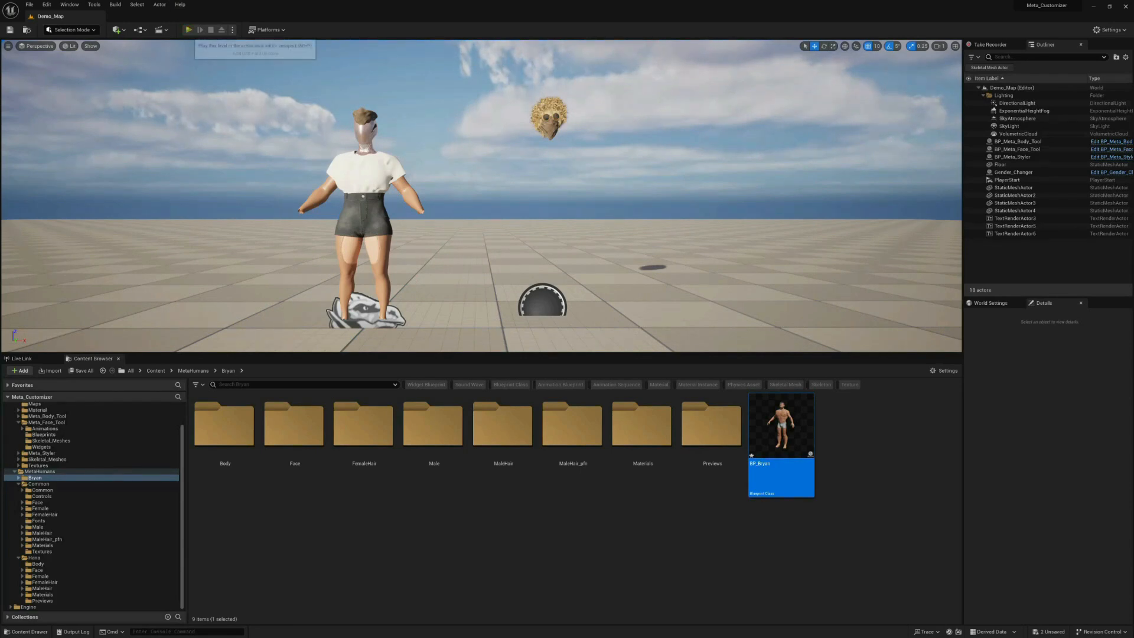
Play Demo_Map, check the character's face up close, and stop the play session
{"action": "left_click", "coordinate": [187, 30]}
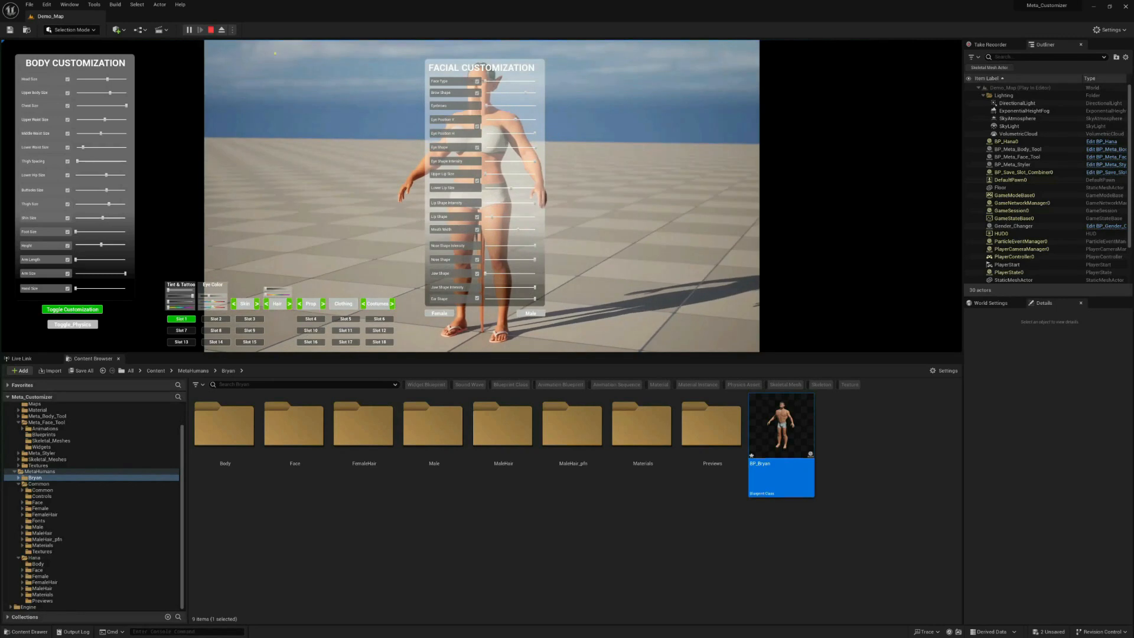
{"action": "key", "text": "grave"}
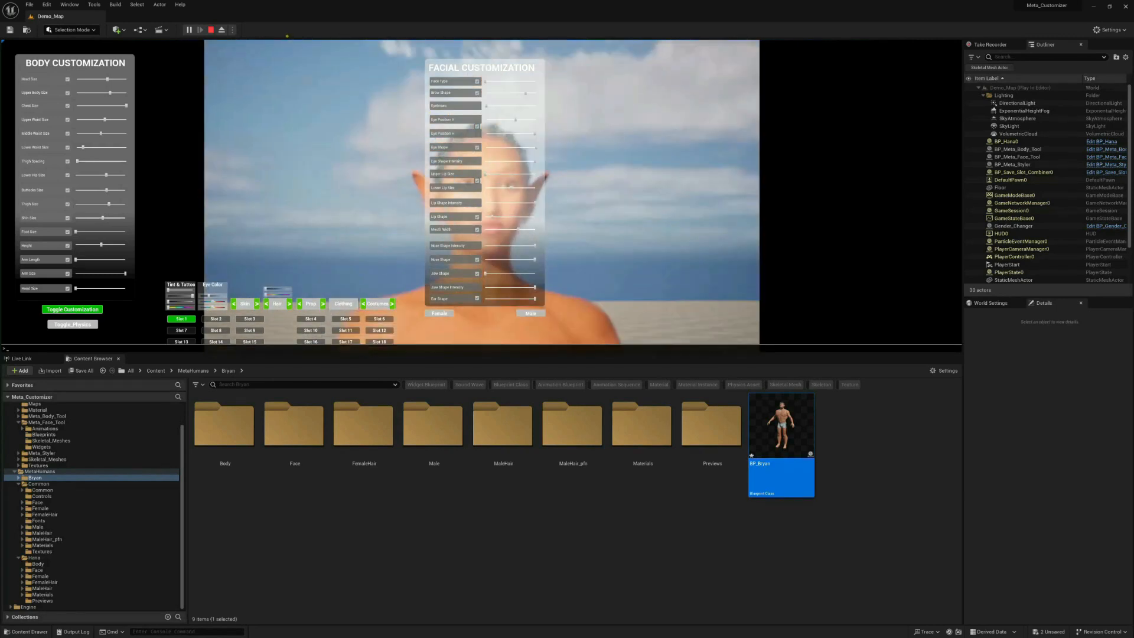
{"action": "key", "text": "Escape"}
Set Forced LOD to 0 on BP_Hana's LODSync component, compile the blueprint and minimize its editor window
{"action": "double_click", "coordinate": [781, 427]}
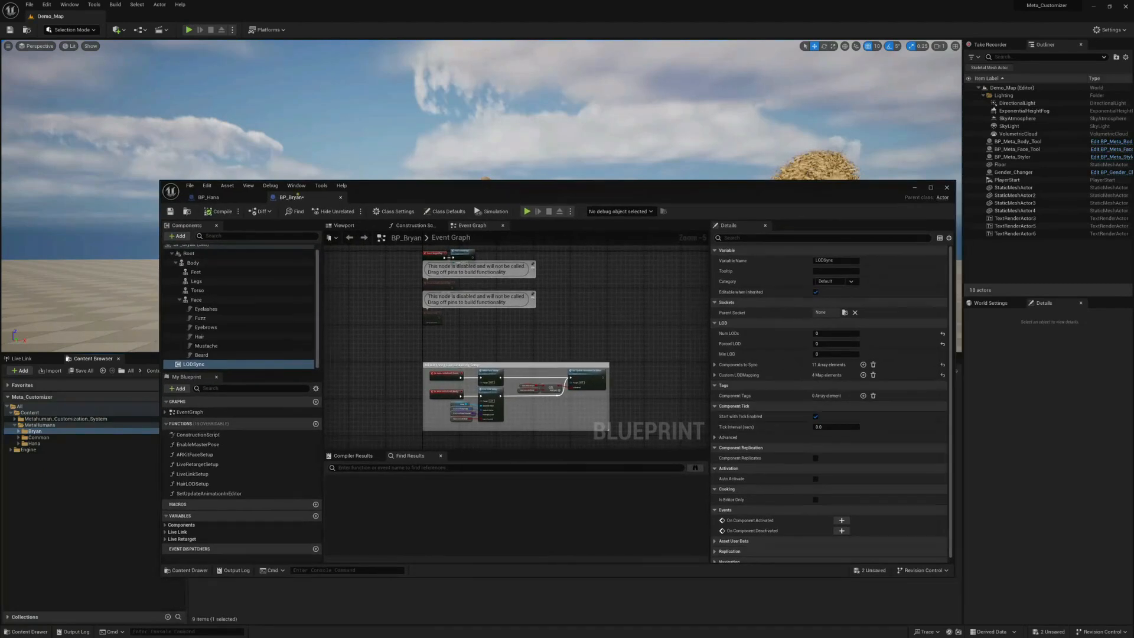
{"action": "left_click", "coordinate": [216, 200]}
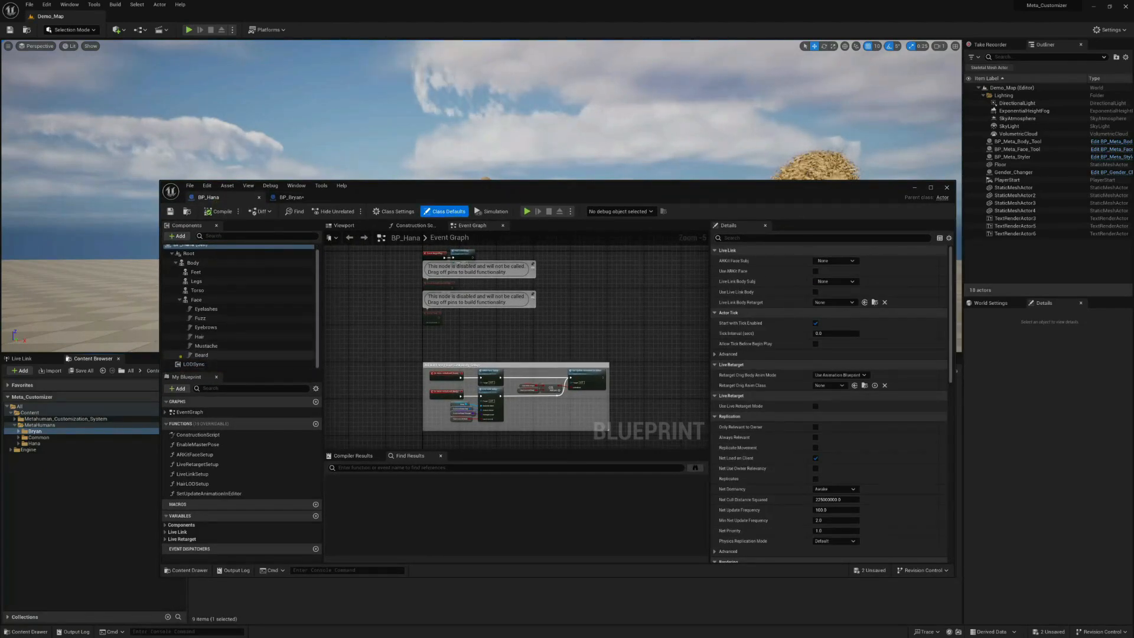
{"action": "left_click", "coordinate": [192, 364]}
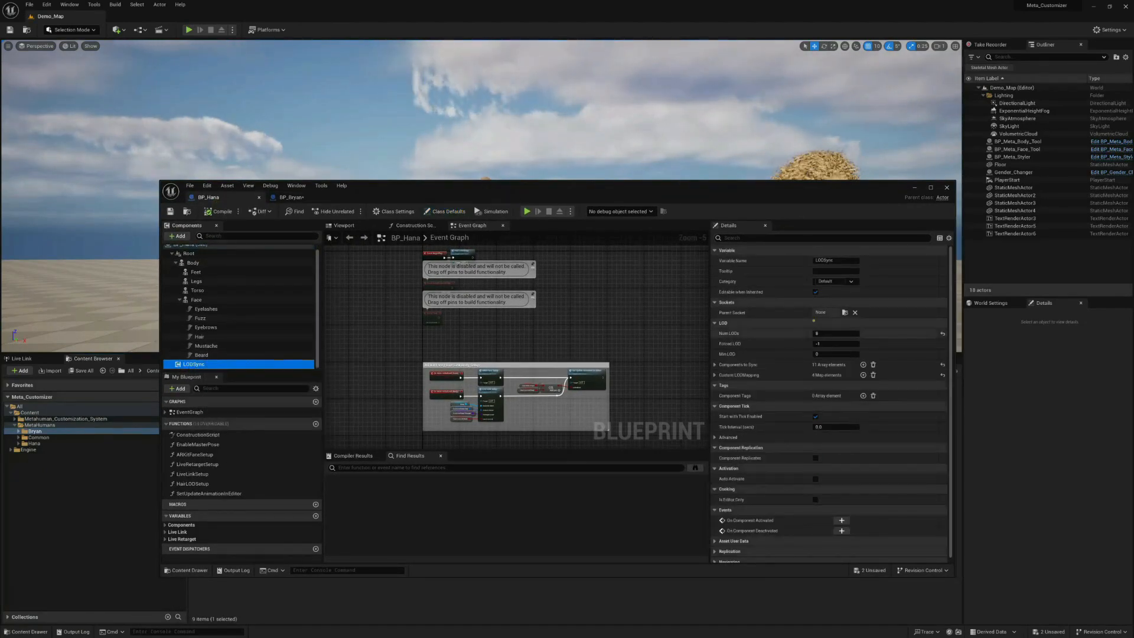
{"action": "left_click", "coordinate": [834, 333]}
{"action": "left_click", "coordinate": [829, 344]}
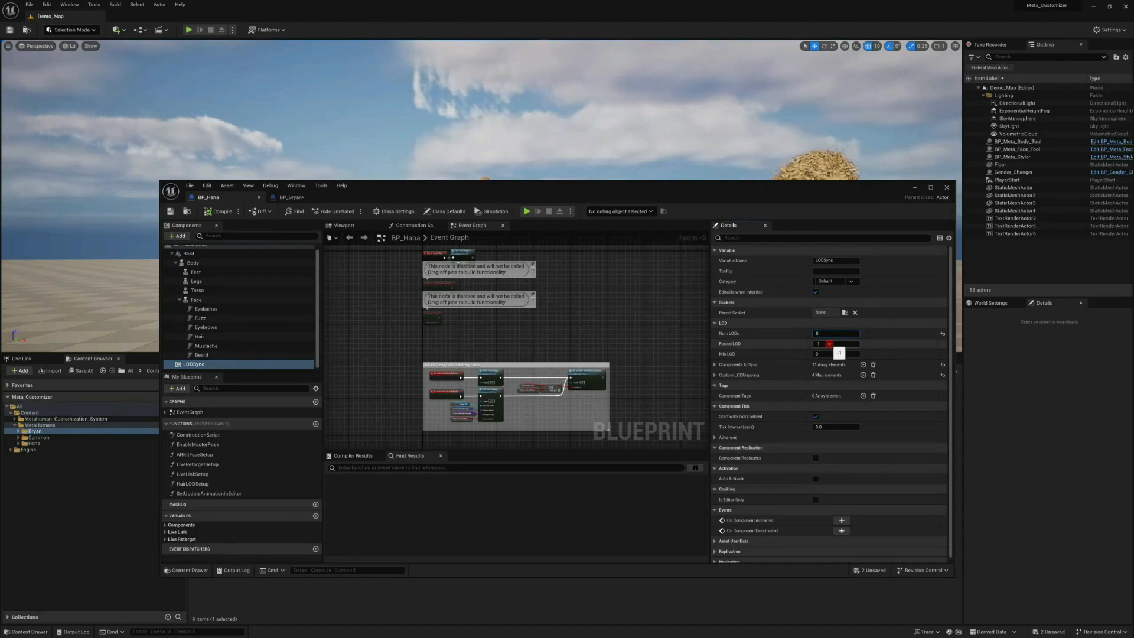
{"action": "type", "text": "0"}
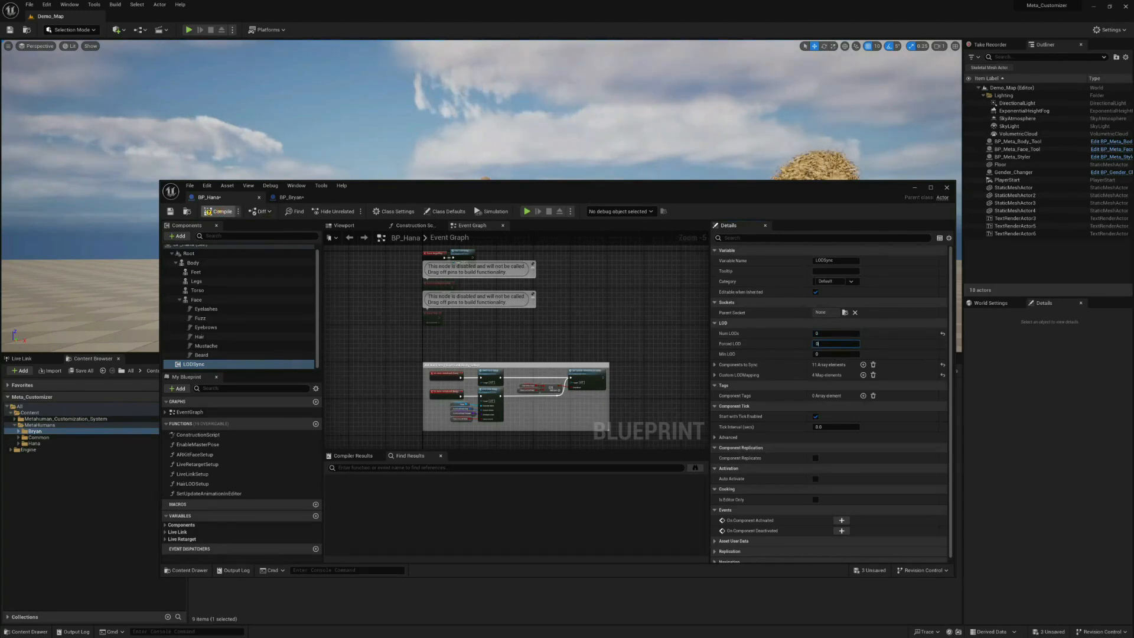
{"action": "key", "text": "Return"}
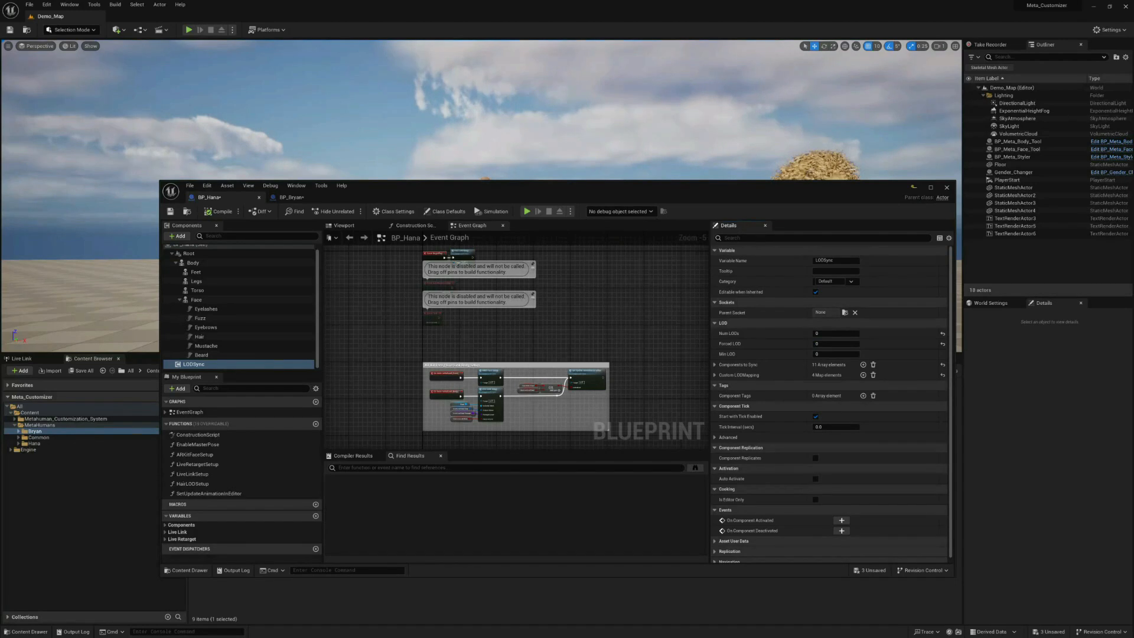
{"action": "left_click", "coordinate": [914, 187]}
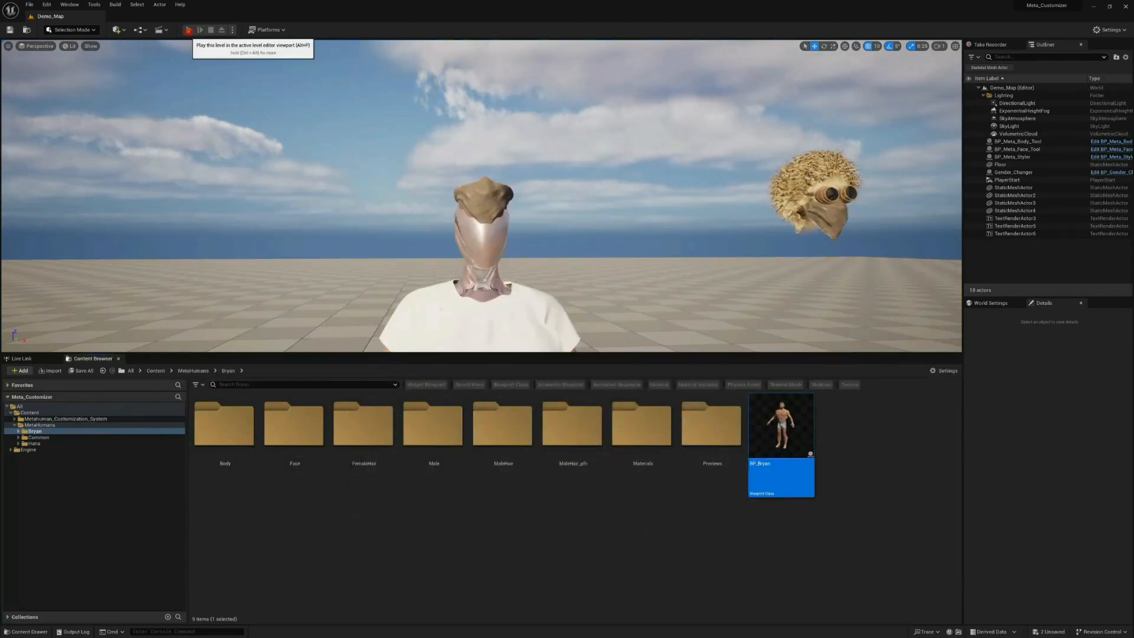
Play Demo_Map in fullscreen and examine the character's face up close and the full body at an angle
{"action": "left_click", "coordinate": [188, 30]}
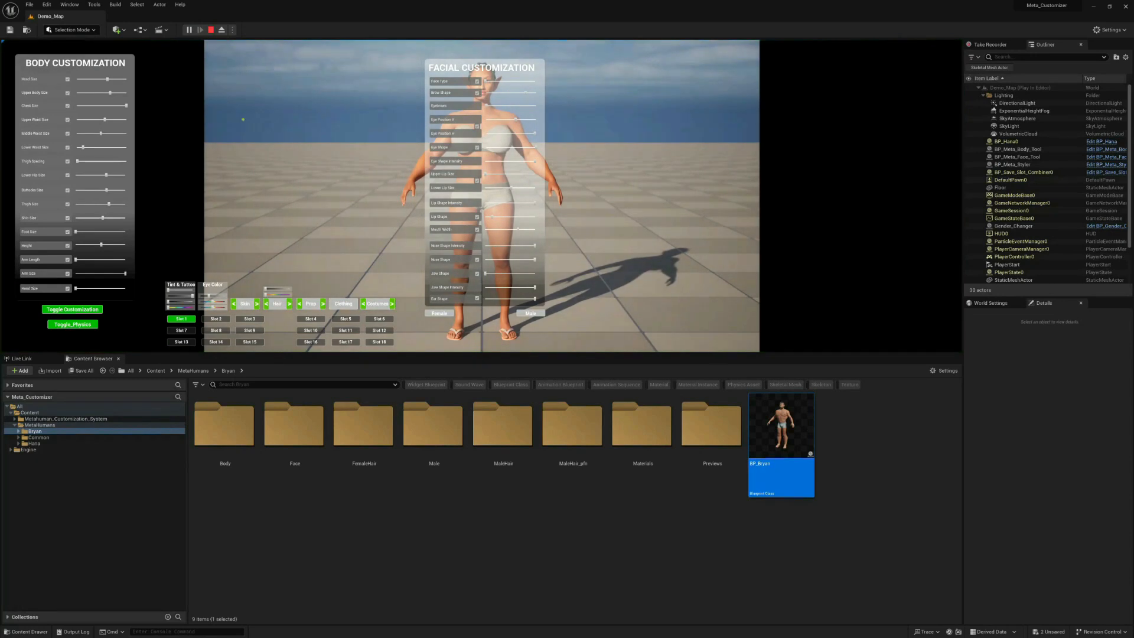
{"action": "key", "text": "F11"}
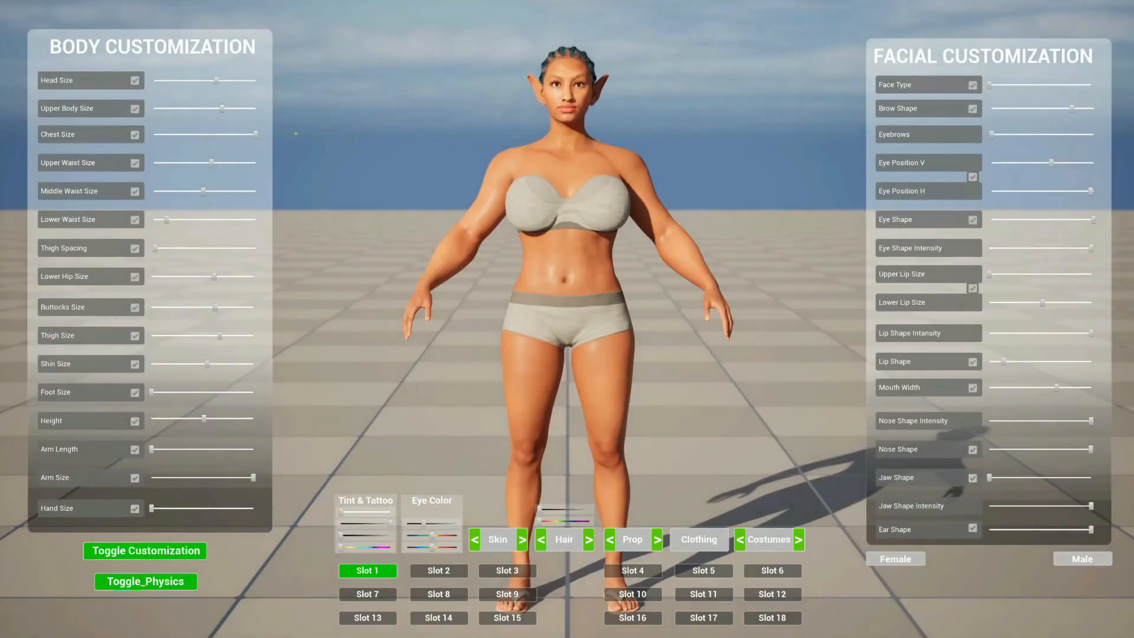
{"action": "left_click", "coordinate": [973, 177]}
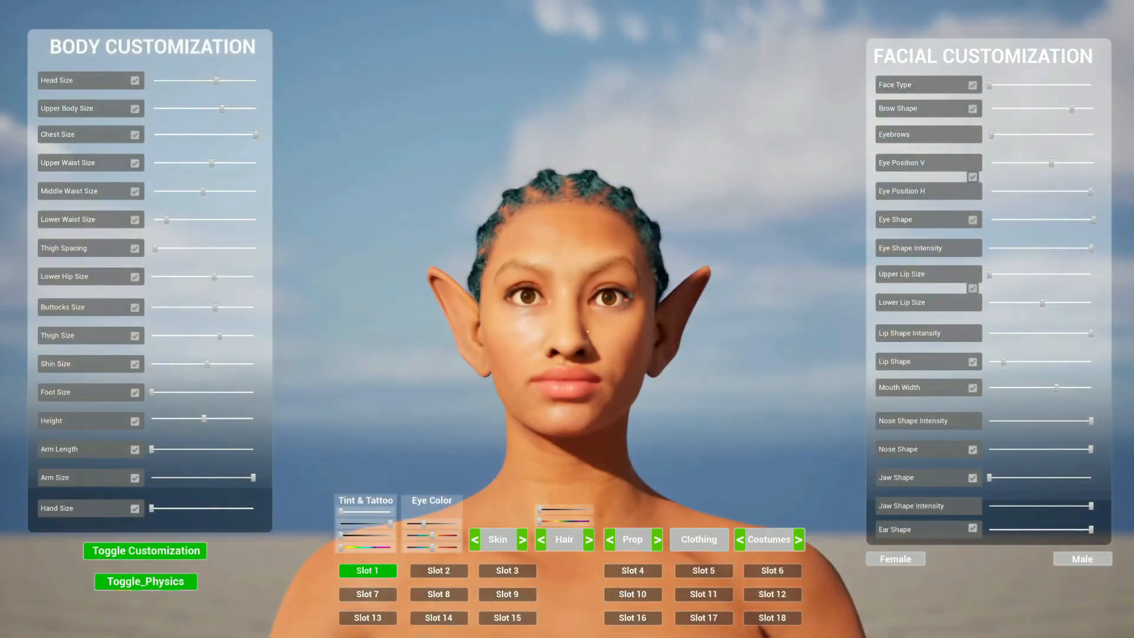
{"action": "key", "text": "c"}
{"action": "left_click_drag", "start_coordinate": [587, 331], "coordinate": [387, 364]}
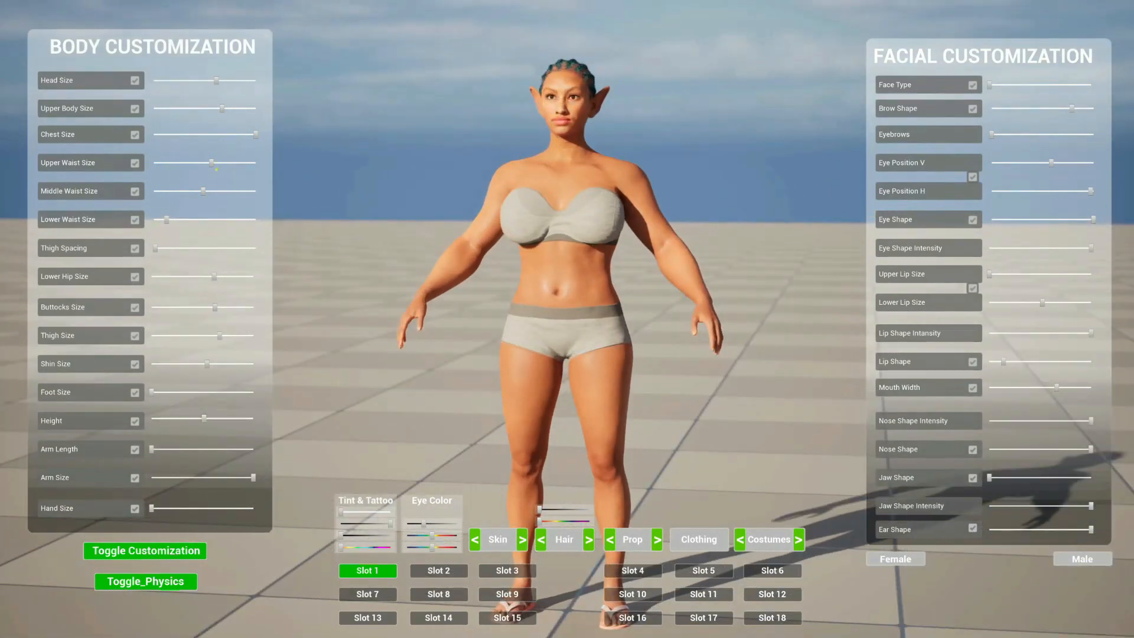
Reduce the character's chest, upper waist, middle waist and arm sizes, and raise the height to its maximum
{"action": "left_click_drag", "start_coordinate": [241, 135], "coordinate": [171, 192]}
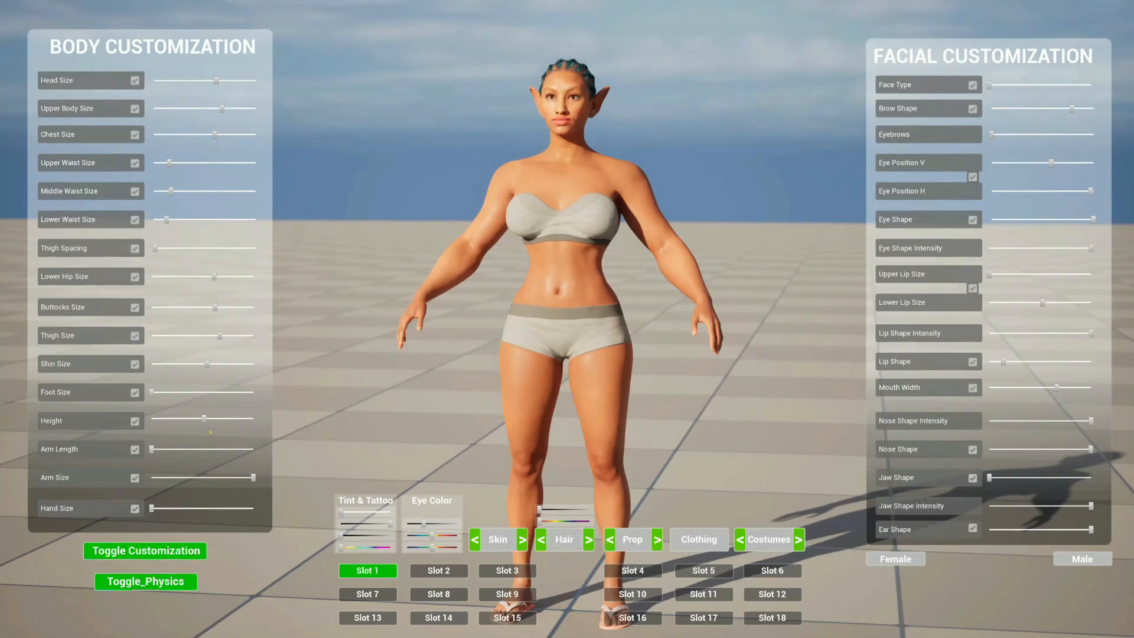
{"action": "left_click_drag", "start_coordinate": [233, 482], "coordinate": [209, 480]}
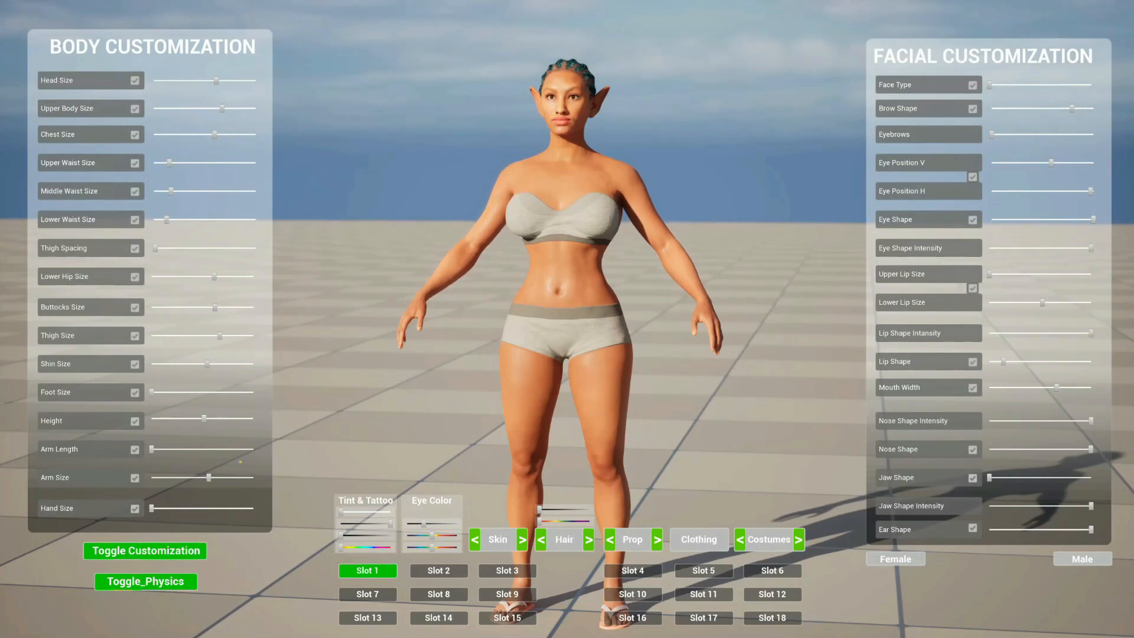
{"action": "left_click_drag", "start_coordinate": [204, 418], "coordinate": [253, 418]}
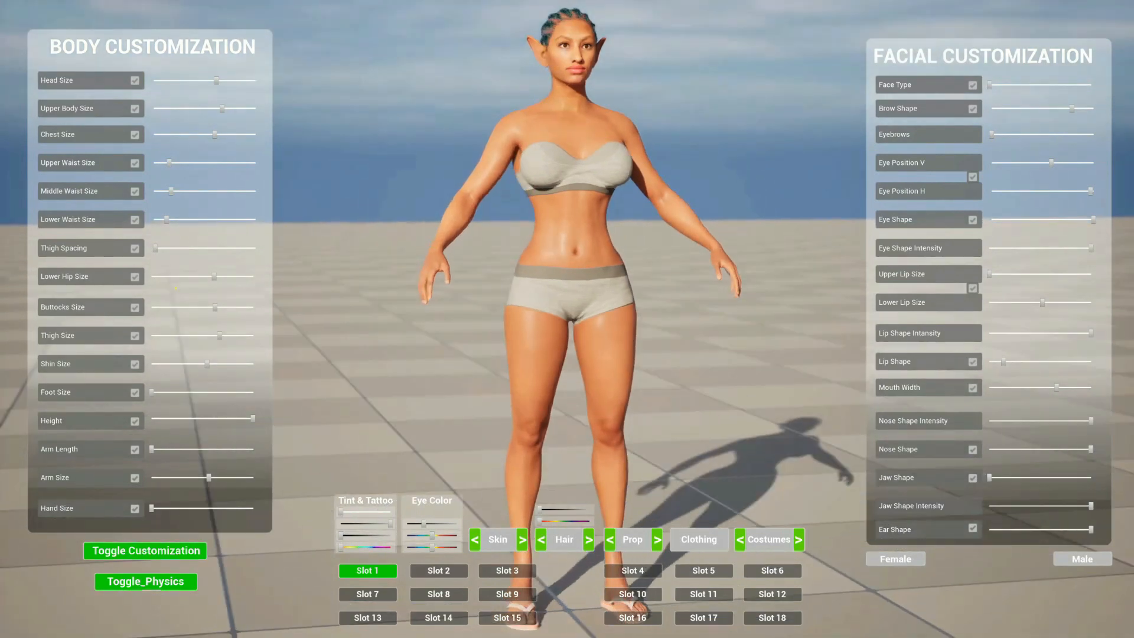
Reduce the character's upper body size and slightly increase the thigh and shin sizes
{"action": "left_click_drag", "start_coordinate": [220, 107], "coordinate": [184, 110]}
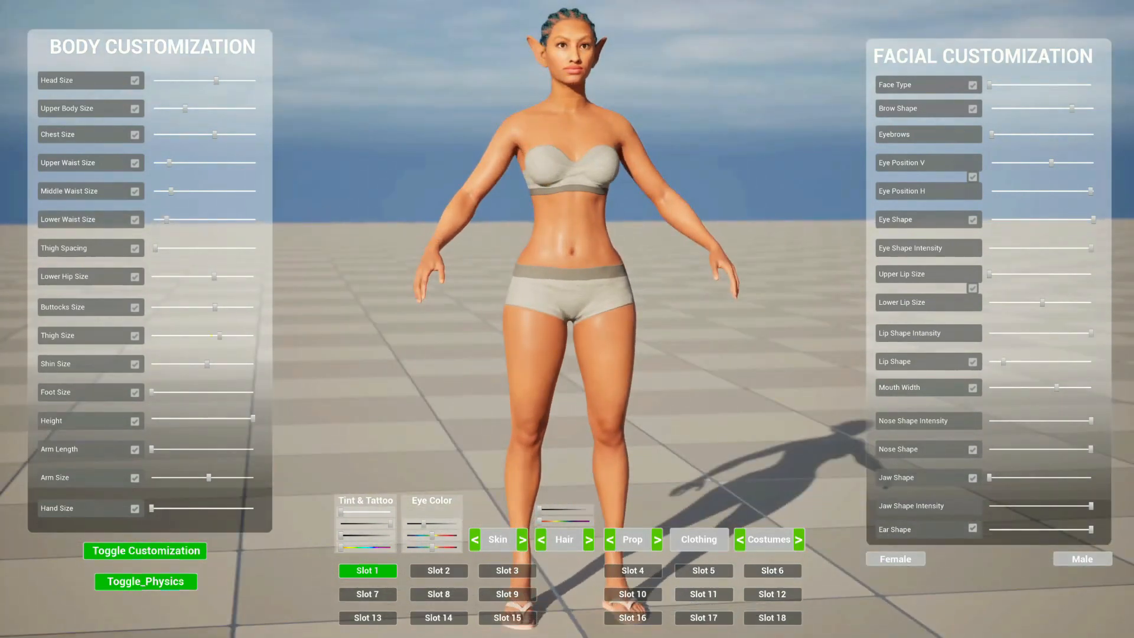
{"action": "left_click_drag", "start_coordinate": [220, 335], "coordinate": [227, 336]}
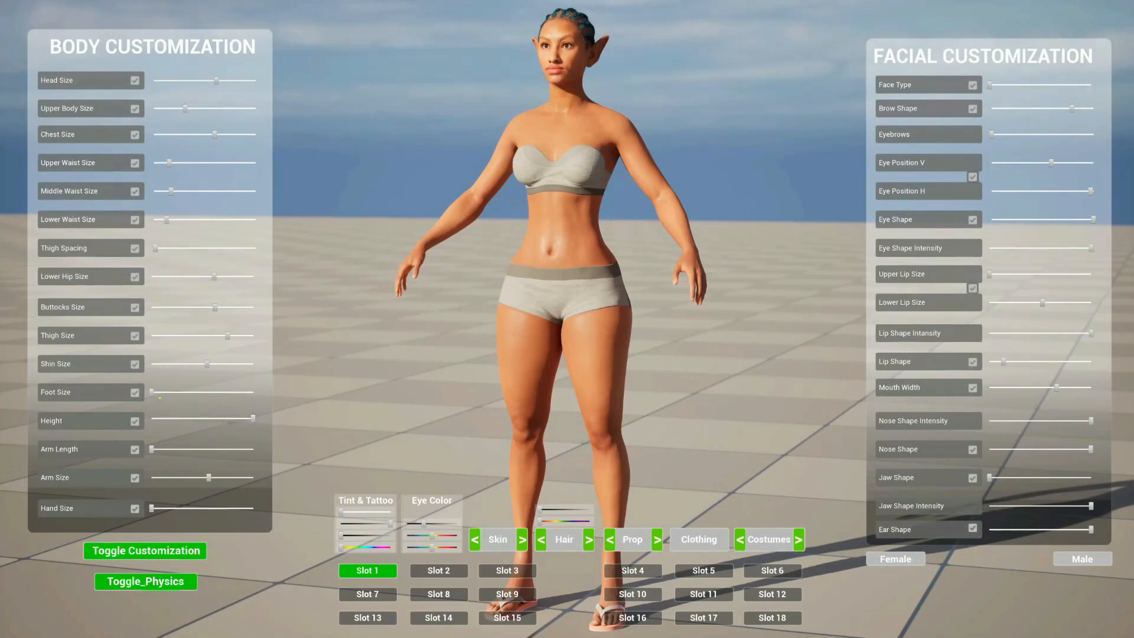
{"action": "left_click_drag", "start_coordinate": [207, 364], "coordinate": [226, 364]}
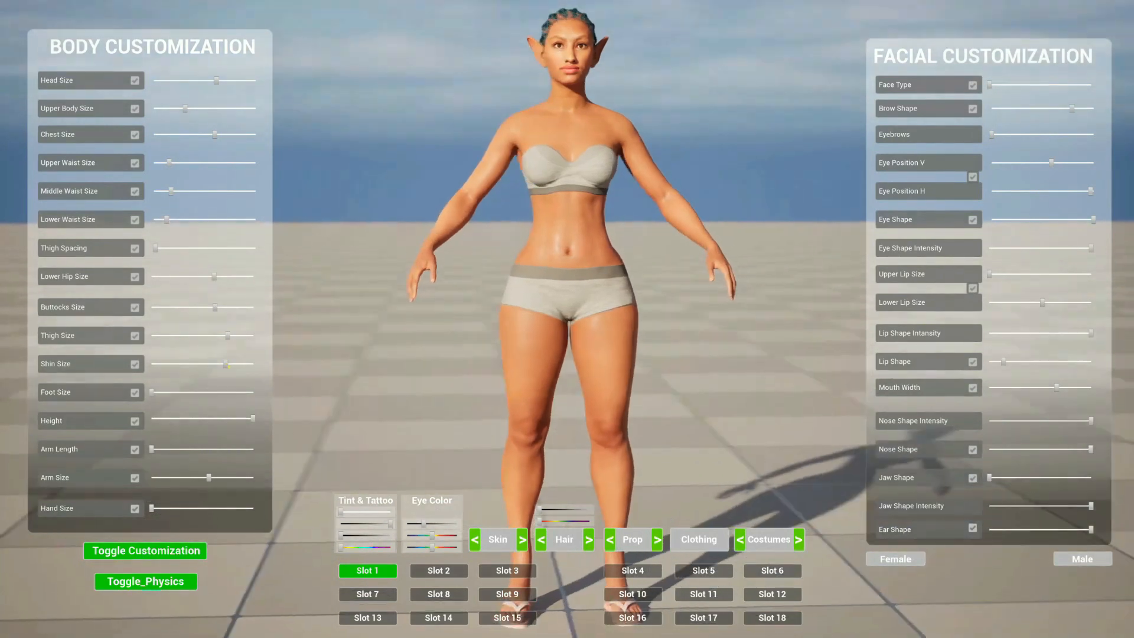